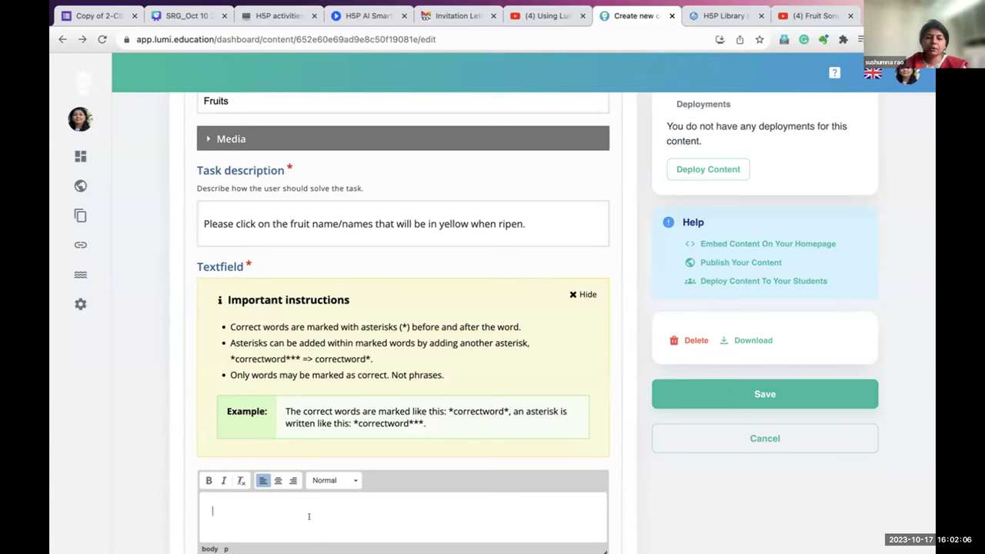
# Enter the word list "*Banana*, Watermelon, Apple, Carrort, Orange, Tomato, Guava," in the text field, marking Banana as correct.
pyautogui.write('*Banana*, Watermelon, Apple, Carrot, Orange, Tomato, Guava,')
pyautogui.scroll(-2, 309, 516)
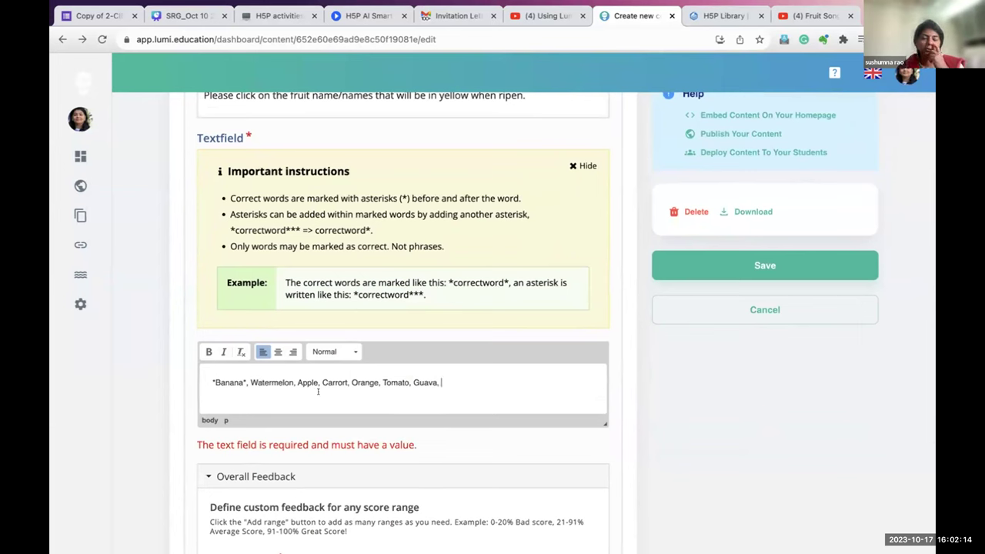
pyautogui.click(215, 382)
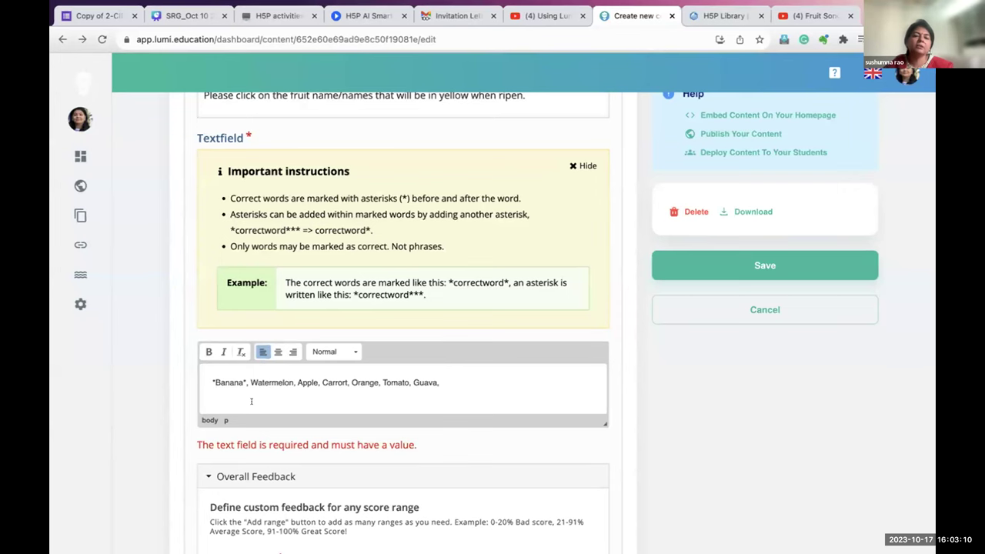
# Add three more score ranges to the overall feedback and distribute all four evenly.
pyautogui.scroll(-2, 250, 401)
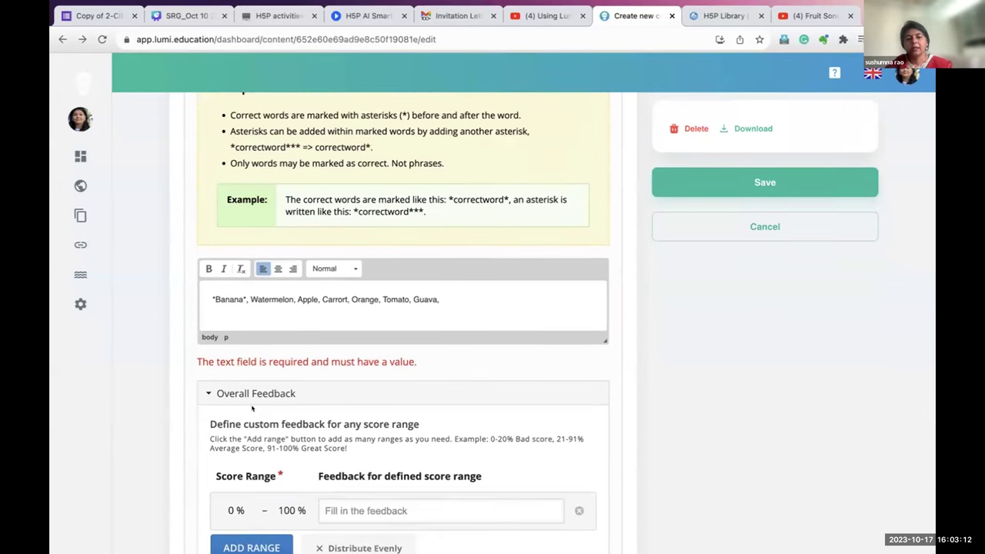
pyautogui.scroll(-1, 252, 409)
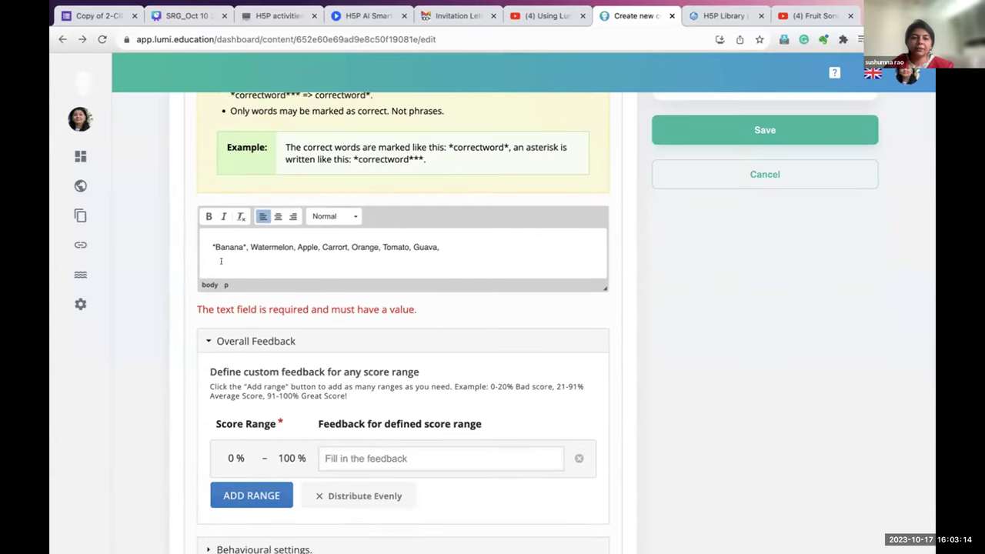
pyautogui.scroll(2, 379, 279)
pyautogui.scroll(3, 380, 279)
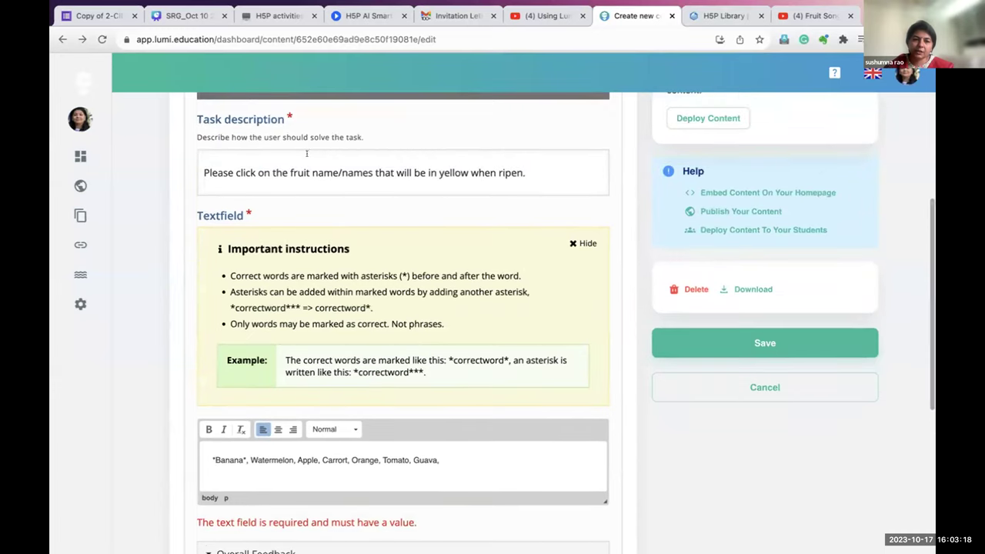
pyautogui.scroll(-2, 427, 390)
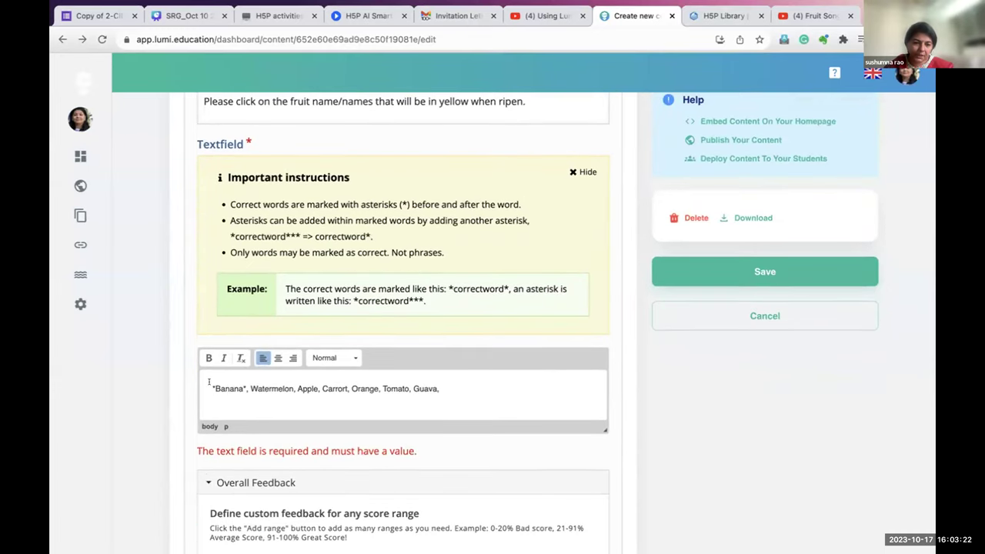
pyautogui.scroll(-5, 306, 482)
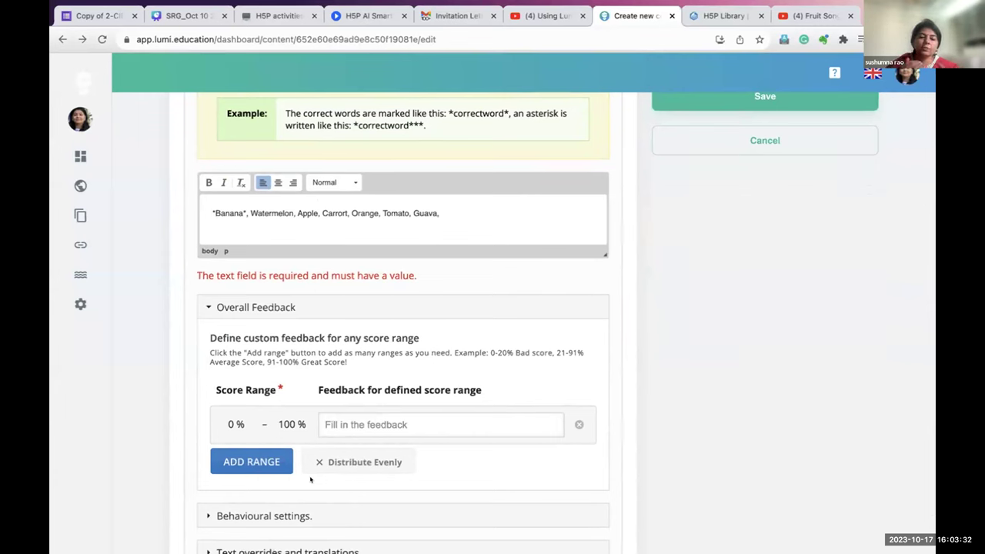
pyautogui.click(272, 460)
pyautogui.click(259, 478)
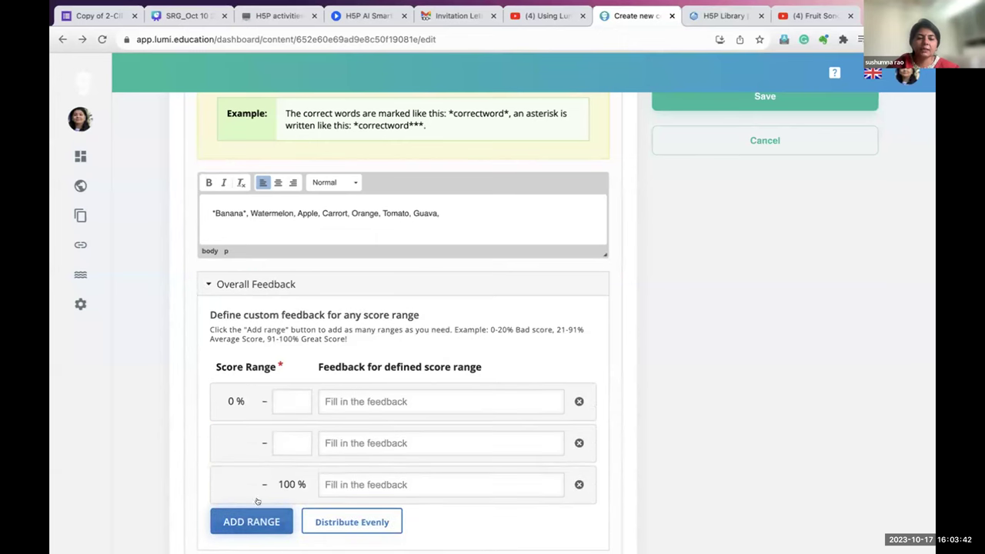
pyautogui.click(259, 522)
pyautogui.scroll(-2, 361, 537)
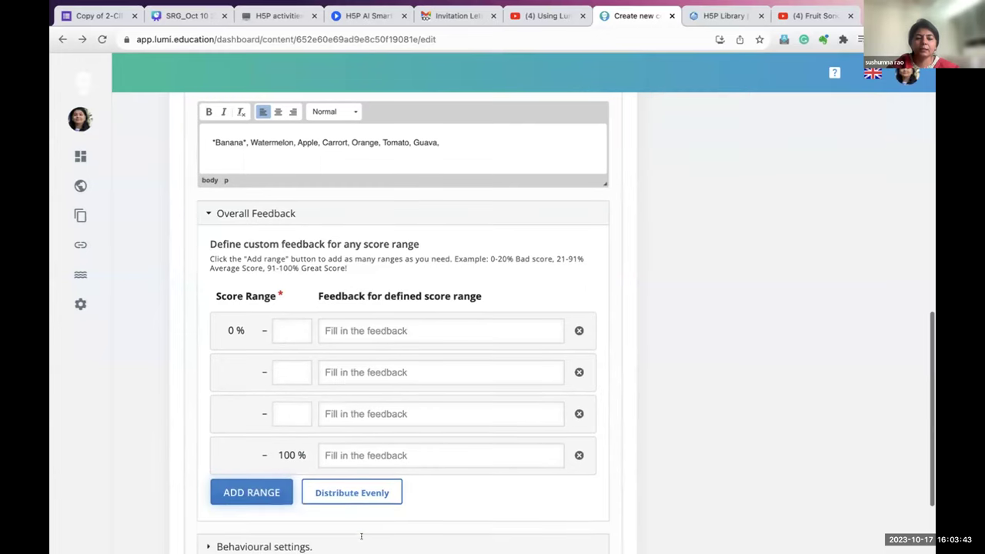
pyautogui.click(343, 493)
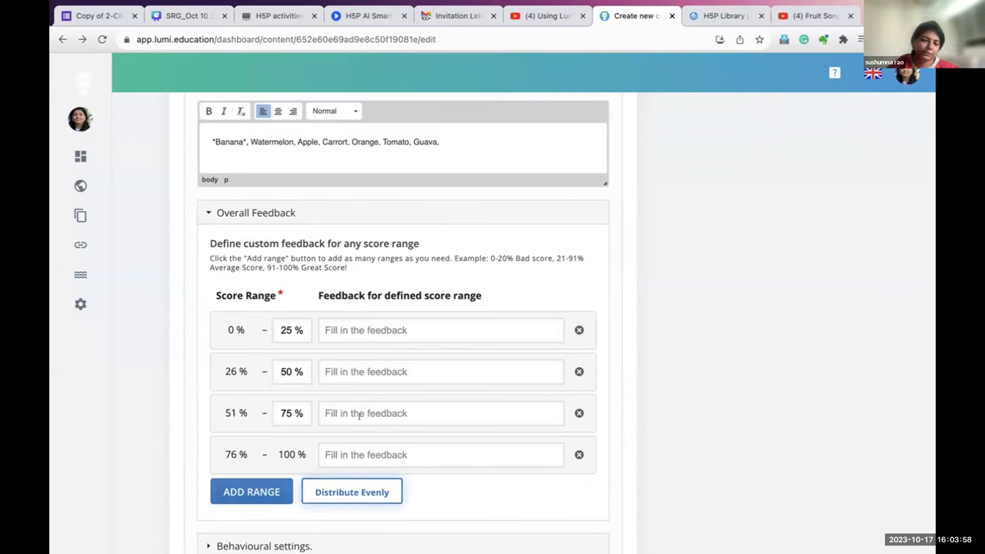
# Remove the last three score ranges from the overall feedback, confirming each removal.
pyautogui.click(579, 455)
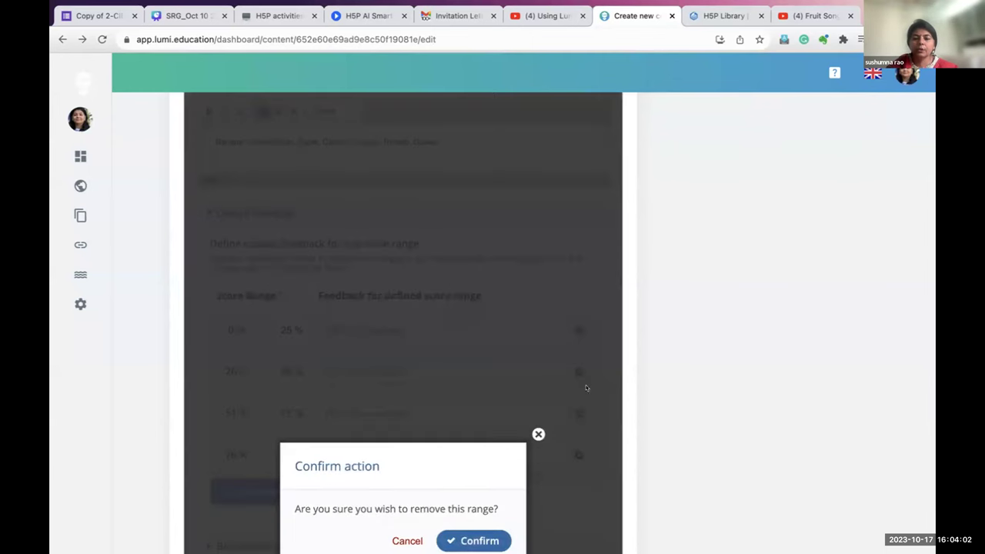
pyautogui.click(474, 540)
pyautogui.click(579, 413)
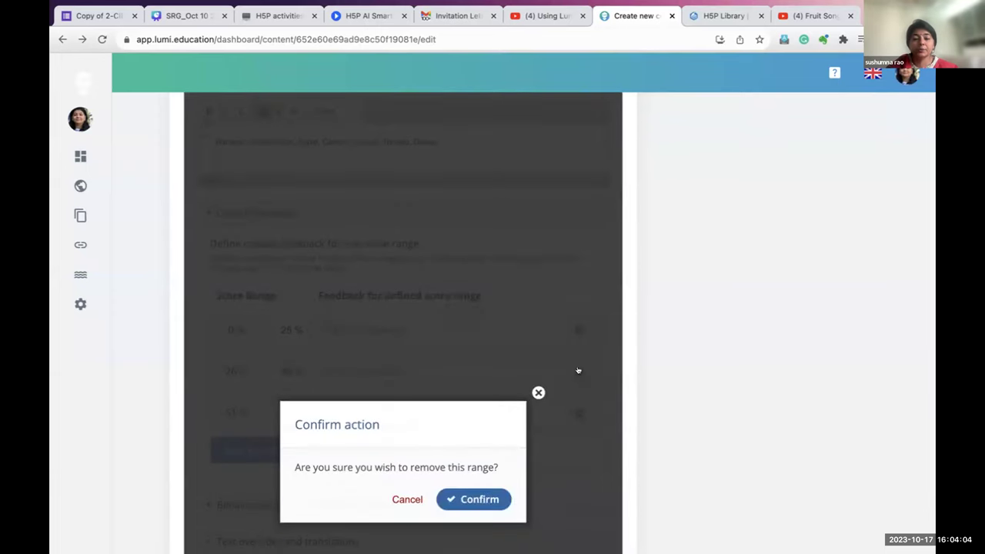
pyautogui.click(472, 499)
pyautogui.click(578, 371)
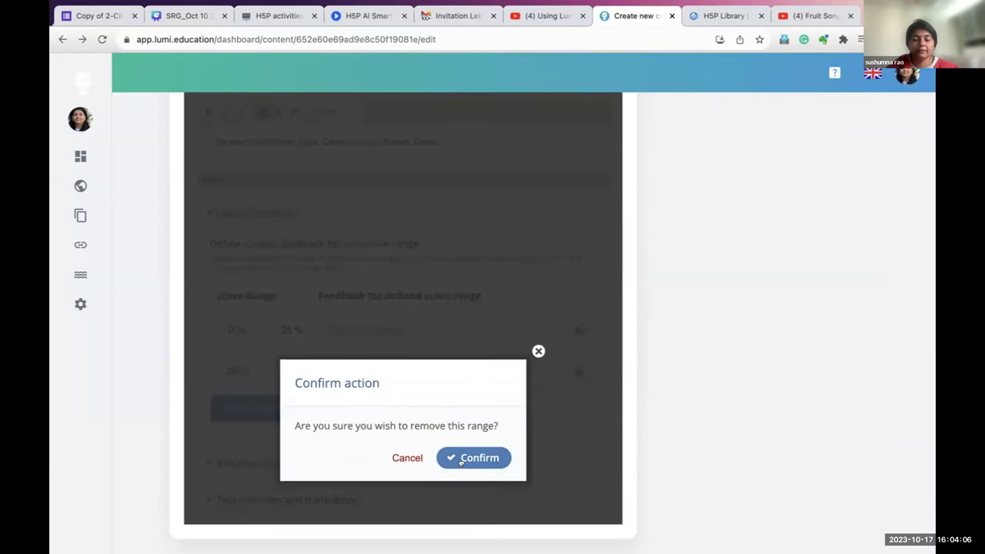
pyautogui.click(460, 462)
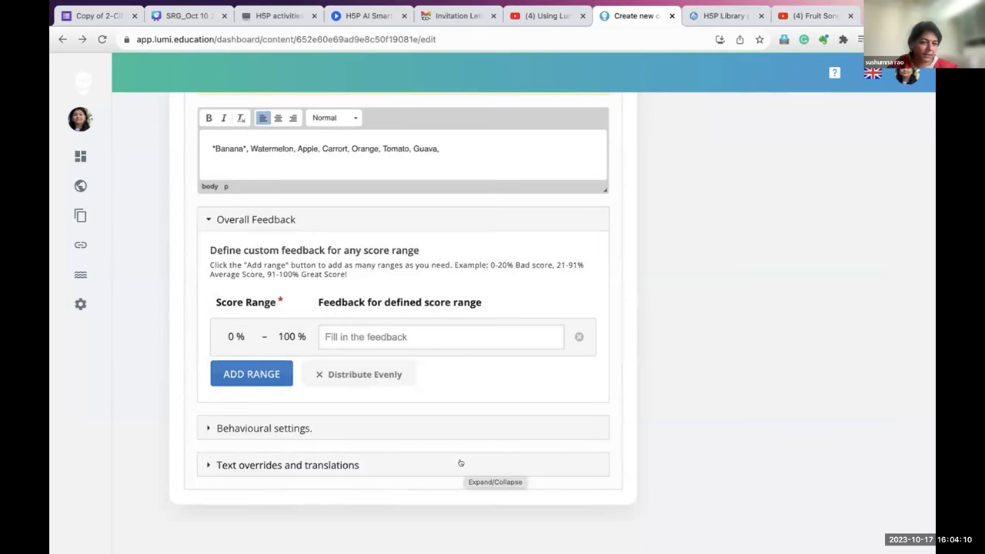
# Add one score range to the overall feedback and distribute evenly into 0–50 % and 51–100 %.
pyautogui.click(267, 373)
pyautogui.click(361, 415)
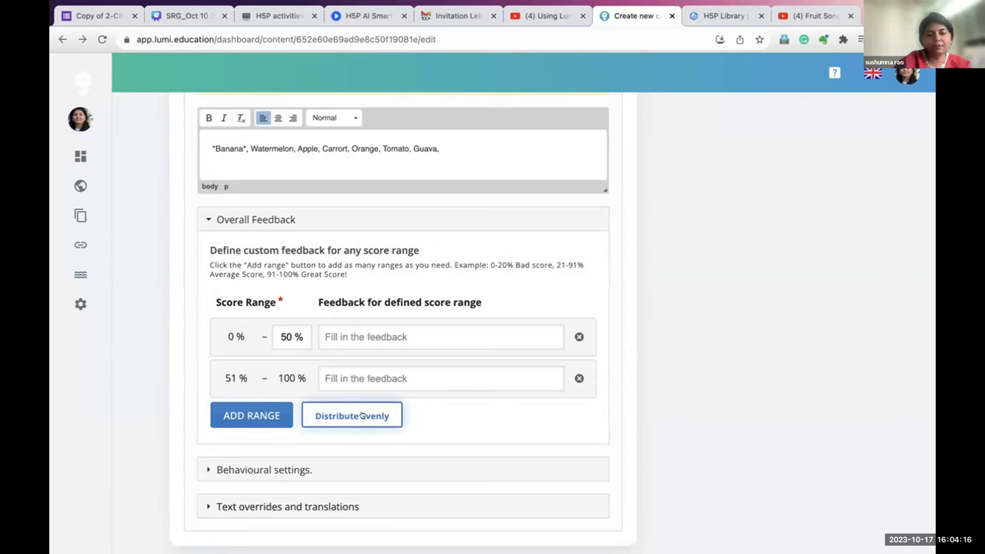
pyautogui.scroll(3, 362, 415)
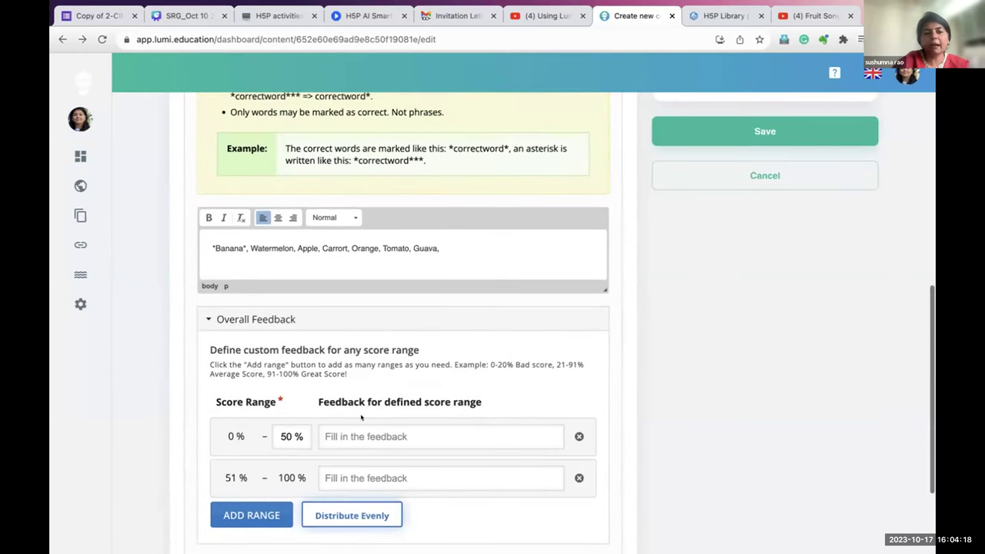
pyautogui.click(450, 243)
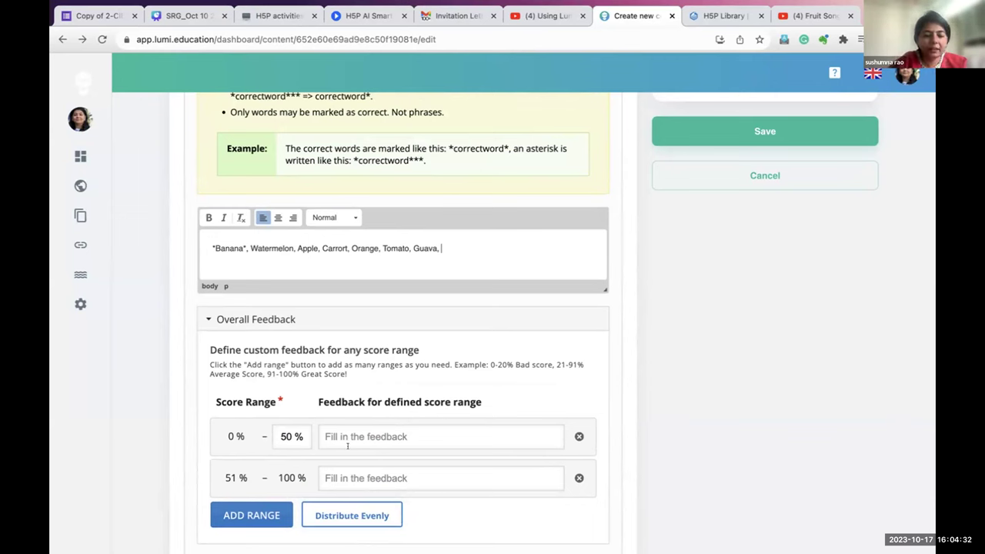
# Enter the feedback "Excellent!" for the 51–100 % range and "Need to rework" for the 0–50 % range.
pyautogui.click(350, 473)
pyautogui.write('Exce')
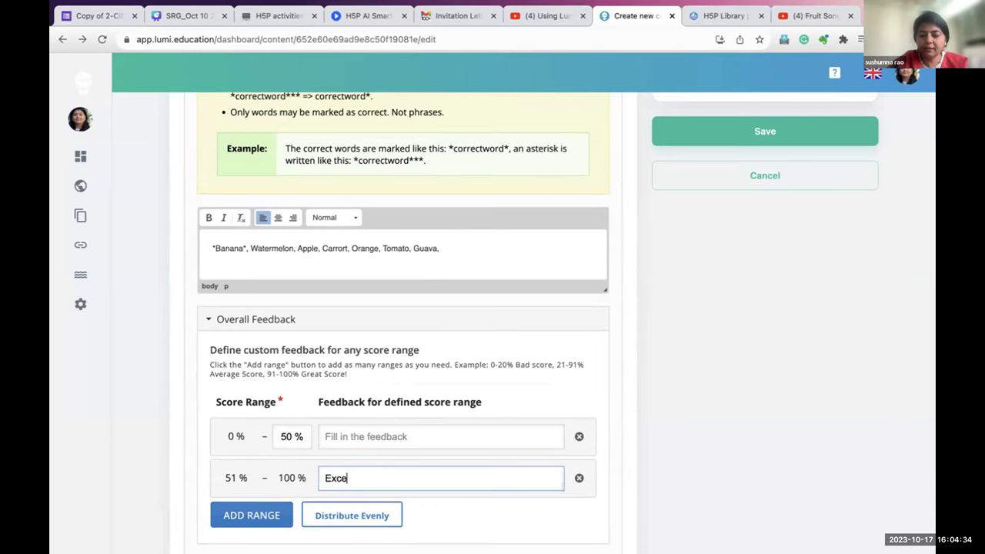
pyautogui.write('llent!')
pyautogui.click(367, 432)
pyautogui.write('N')
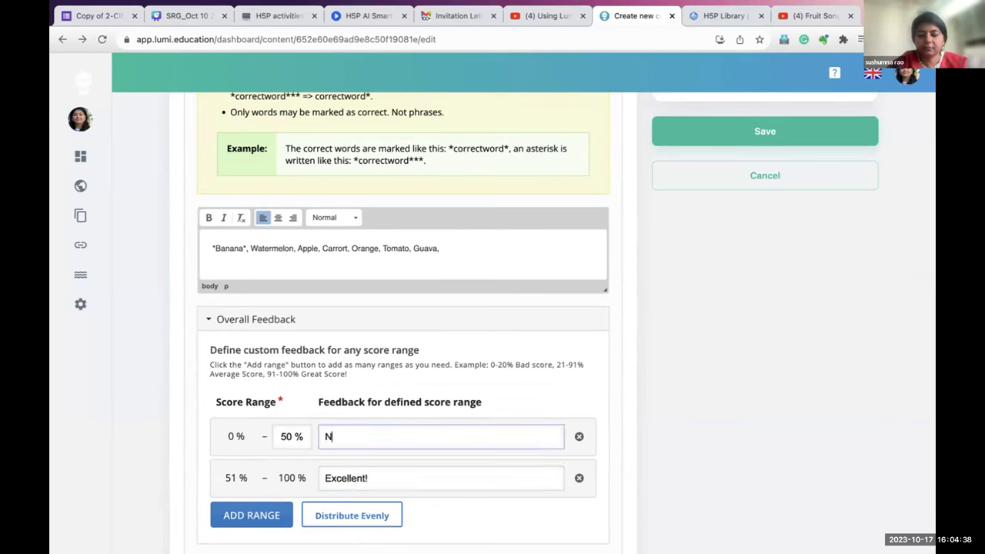
pyautogui.write('eed to rework')
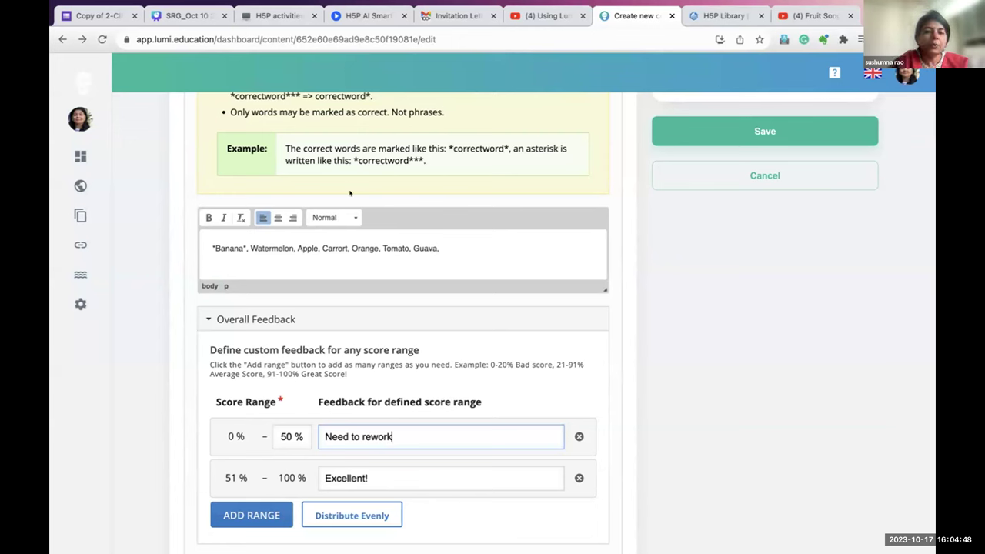
# Mark Guava as a correct word with asterisks around it and remove the comma at the end of the list.
pyautogui.click(348, 246)
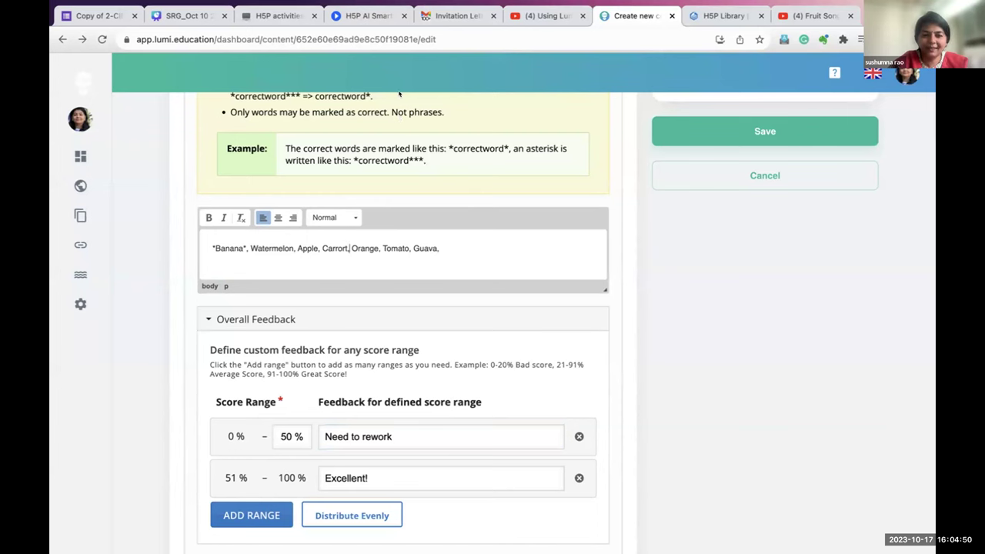
pyautogui.doubleClick(409, 244)
pyautogui.click(409, 243)
pyautogui.write('*')
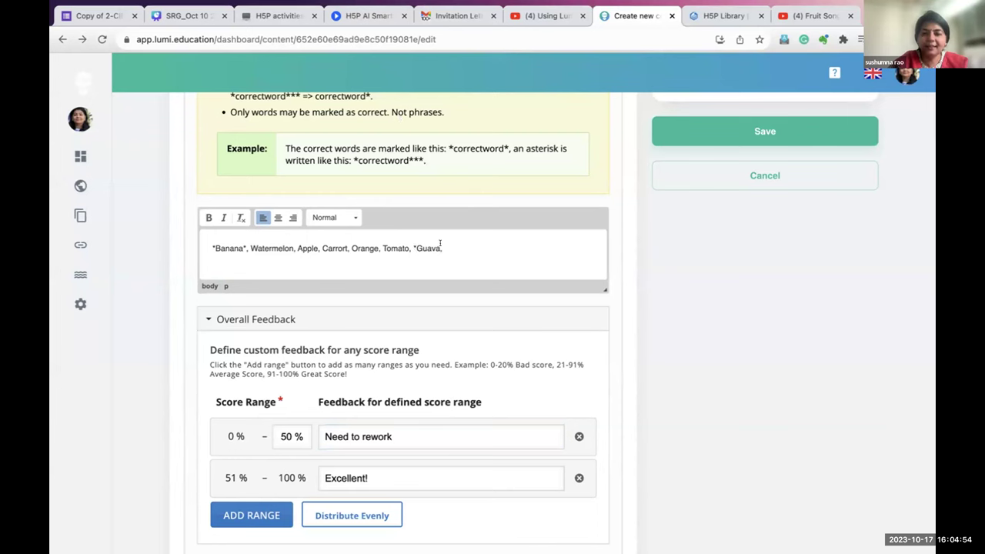
pyautogui.press('BackSpace')
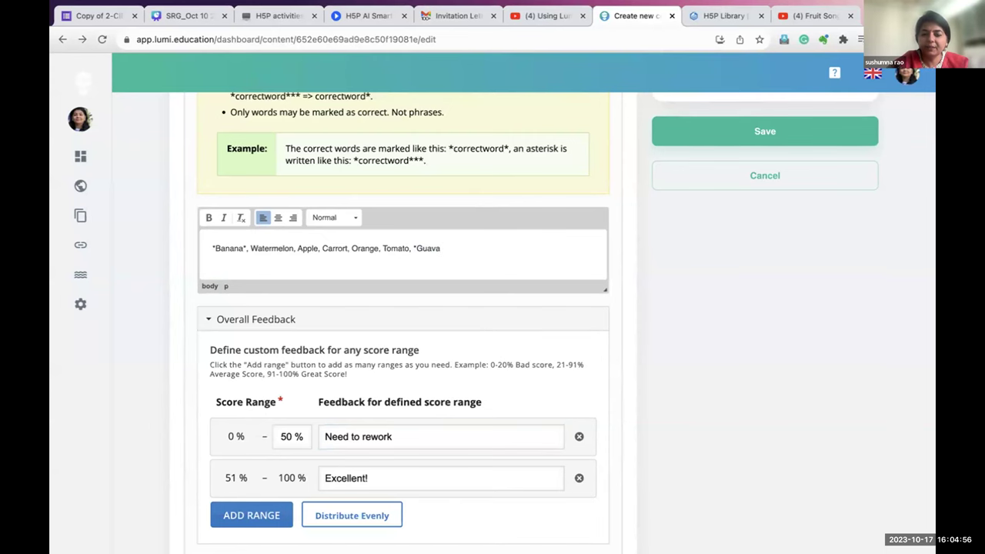
pyautogui.write('*')
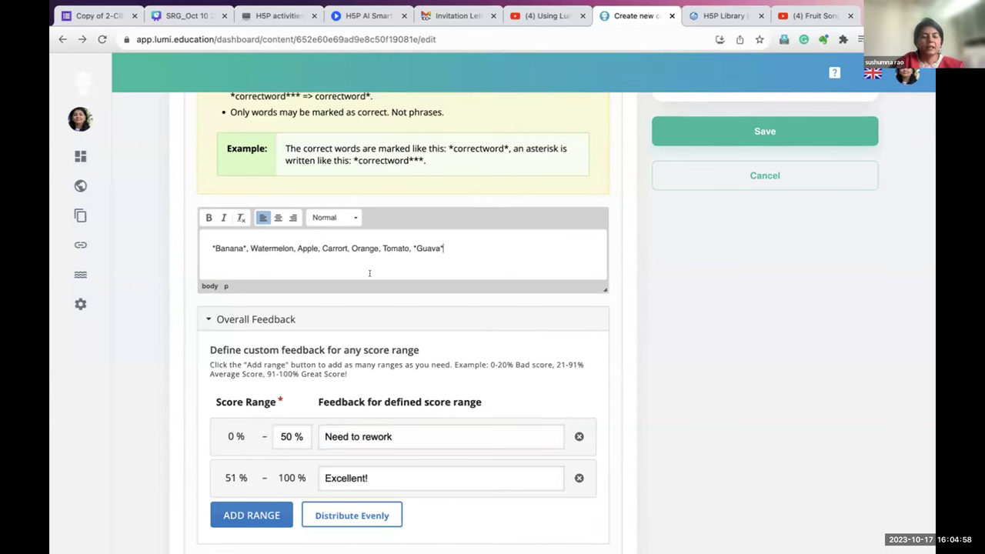
# Add an exclamation mark to the 0–50 % feedback so it reads "Need to rework!".
pyautogui.scroll(-2, 378, 365)
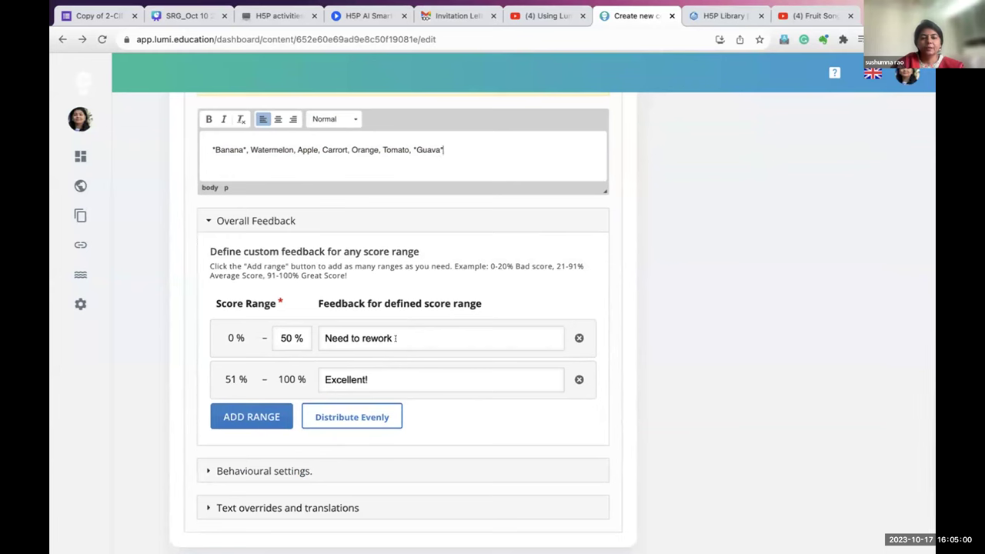
pyautogui.click(396, 337)
pyautogui.write('!')
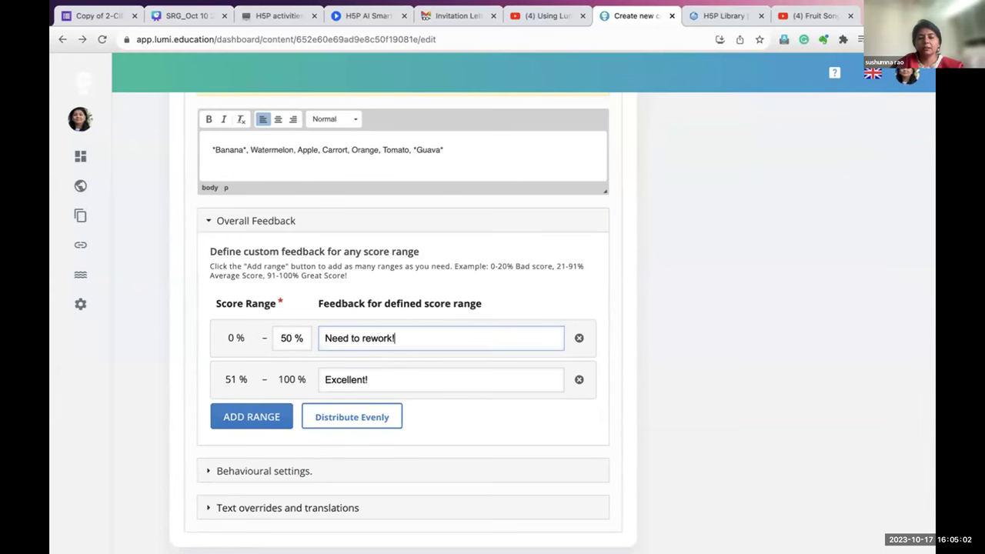
# Expand the behavioural settings to examine the retry, show solution and score point options.
pyautogui.scroll(-1, 434, 477)
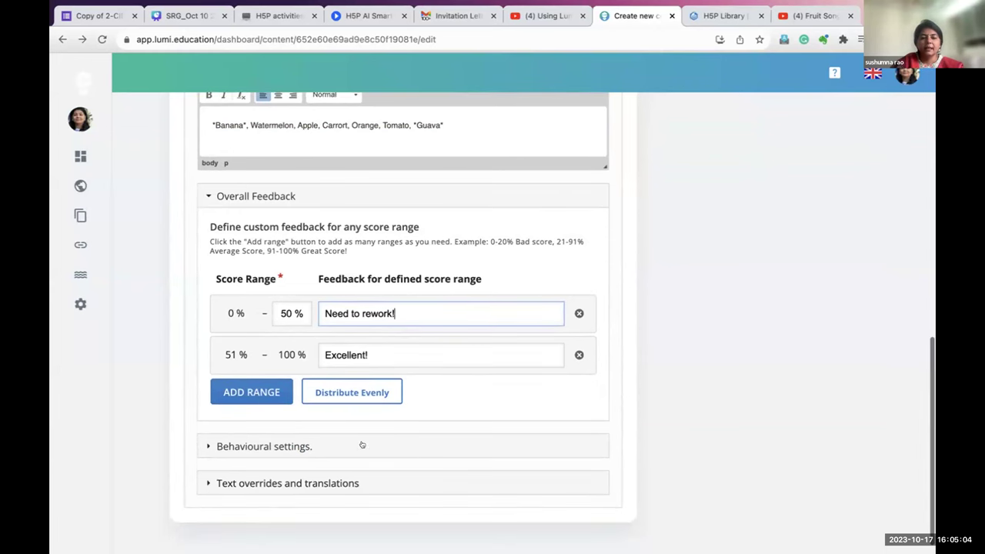
pyautogui.click(361, 444)
pyautogui.scroll(-3, 361, 445)
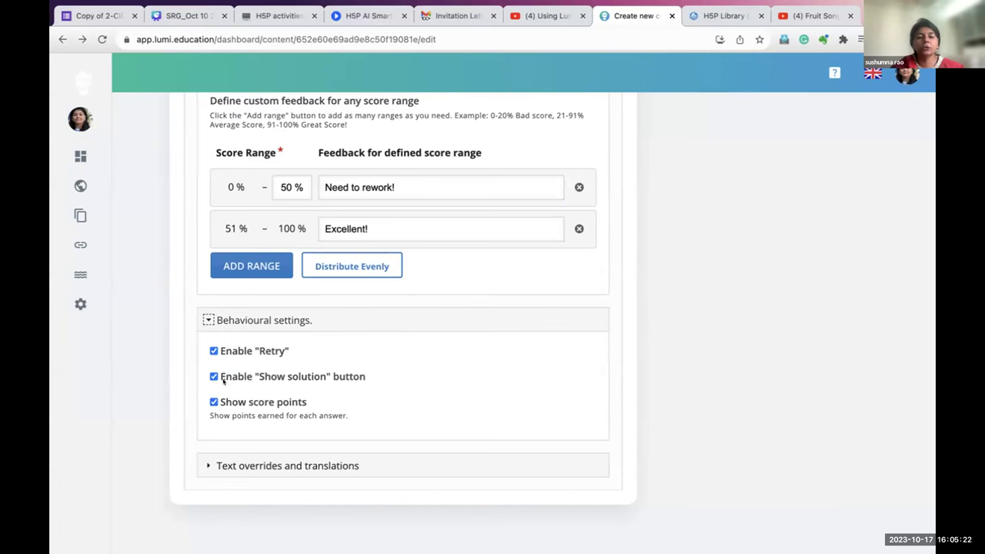
# Save the Fruits Mark the Words content.
pyautogui.scroll(15, 376, 299)
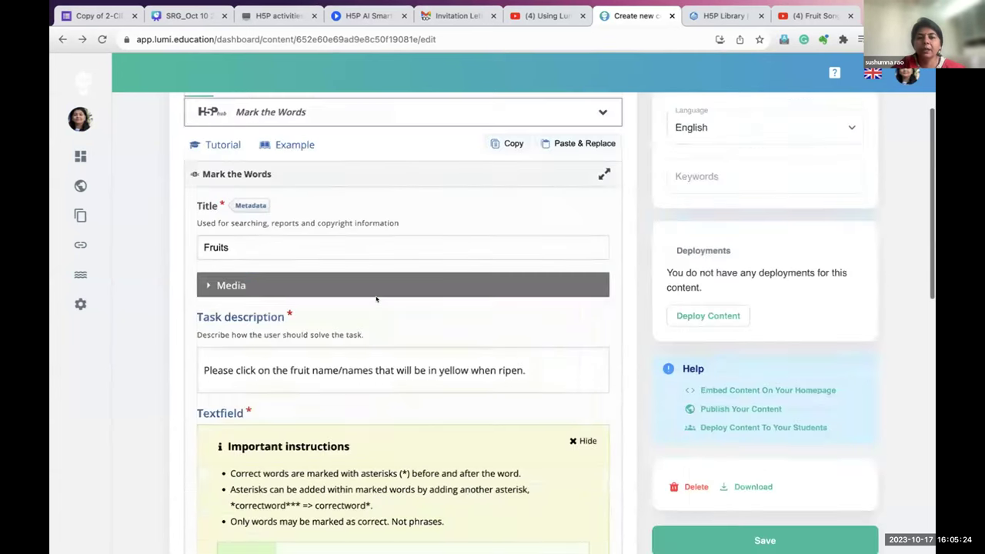
pyautogui.scroll(-3, 375, 293)
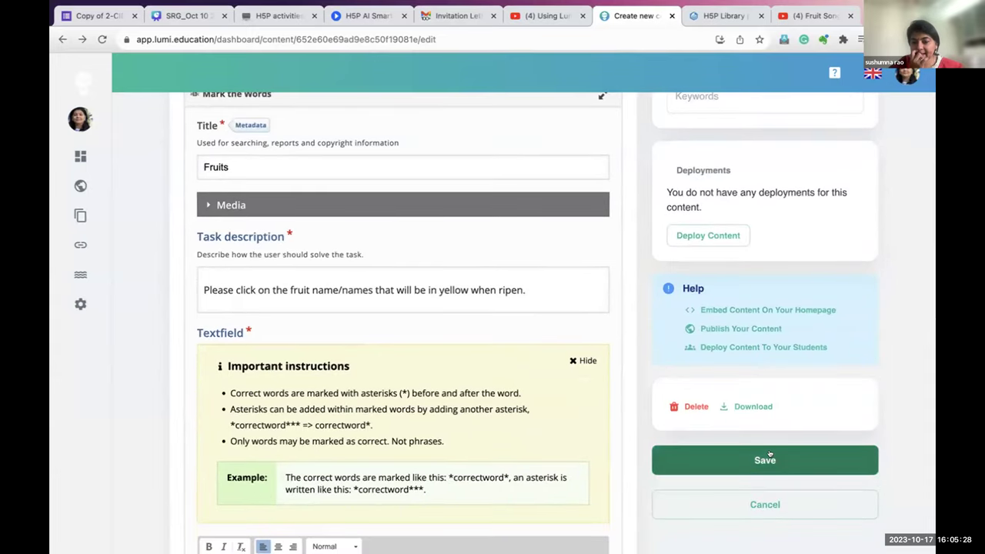
pyautogui.scroll(3, 429, 318)
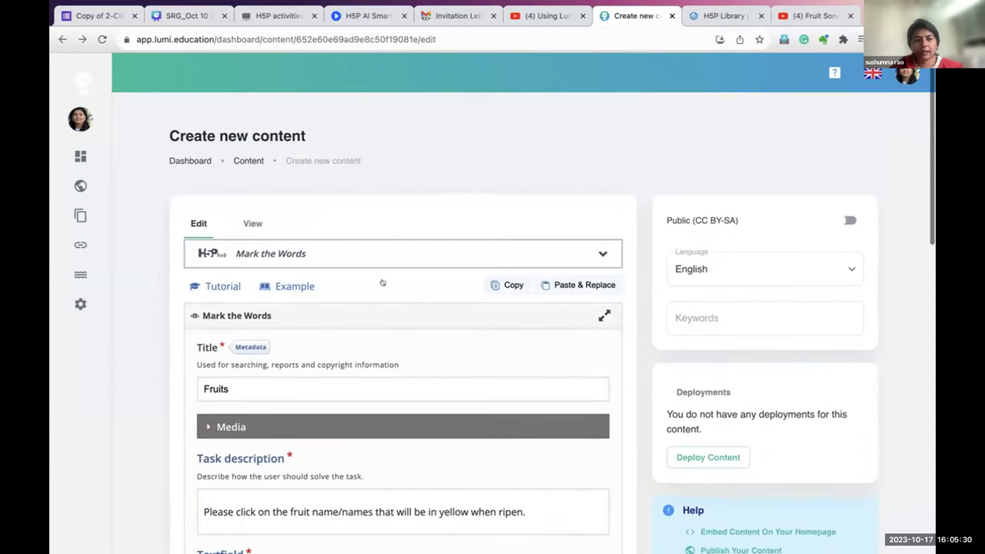
pyautogui.scroll(-5, 595, 438)
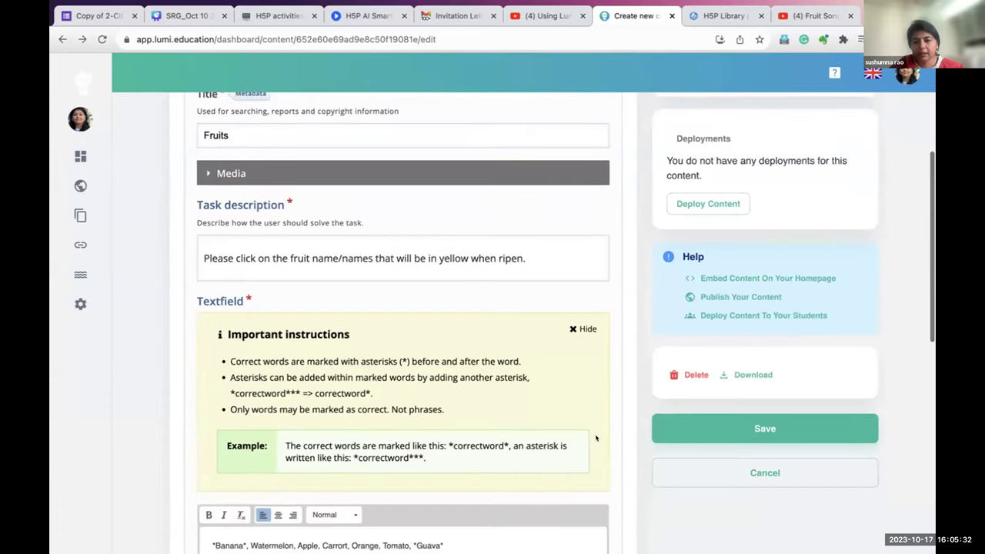
pyautogui.click(699, 435)
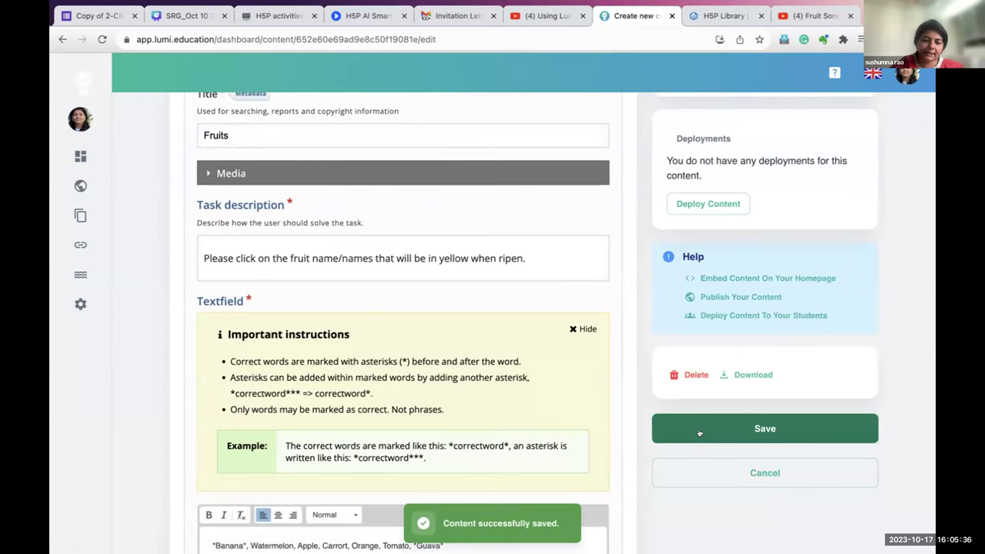
# Open the learner view of the saved Fruits activity.
pyautogui.scroll(4, 427, 358)
pyautogui.scroll(1, 427, 358)
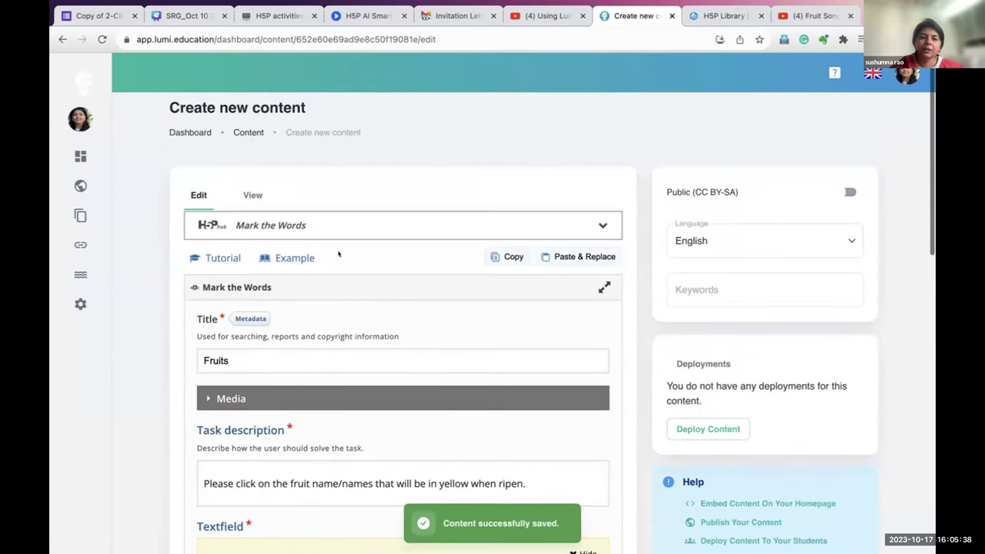
pyautogui.click(246, 196)
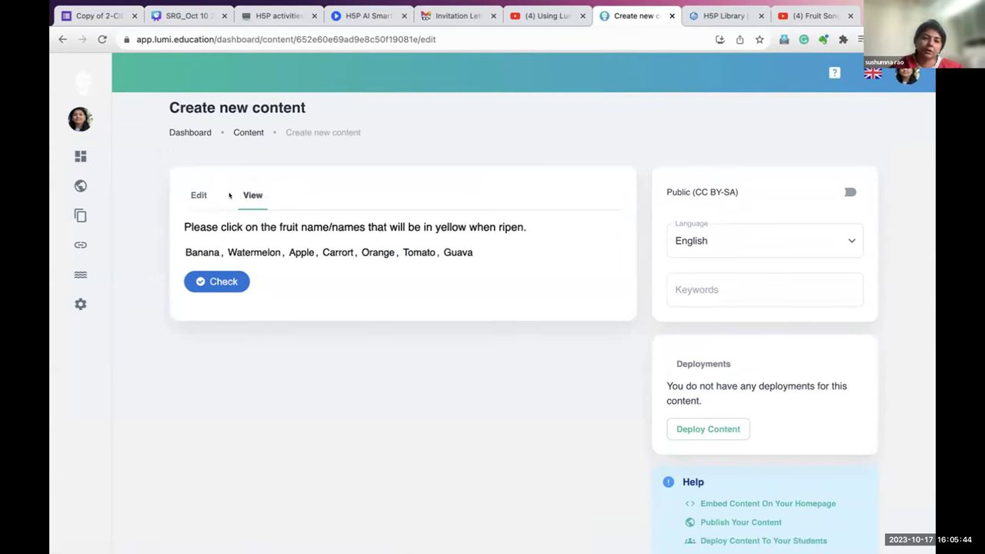
# Test the Fruits activity with the wrong words Carrort and Apple, check the answers and read the score feedback.
pyautogui.click(338, 252)
pyautogui.click(301, 252)
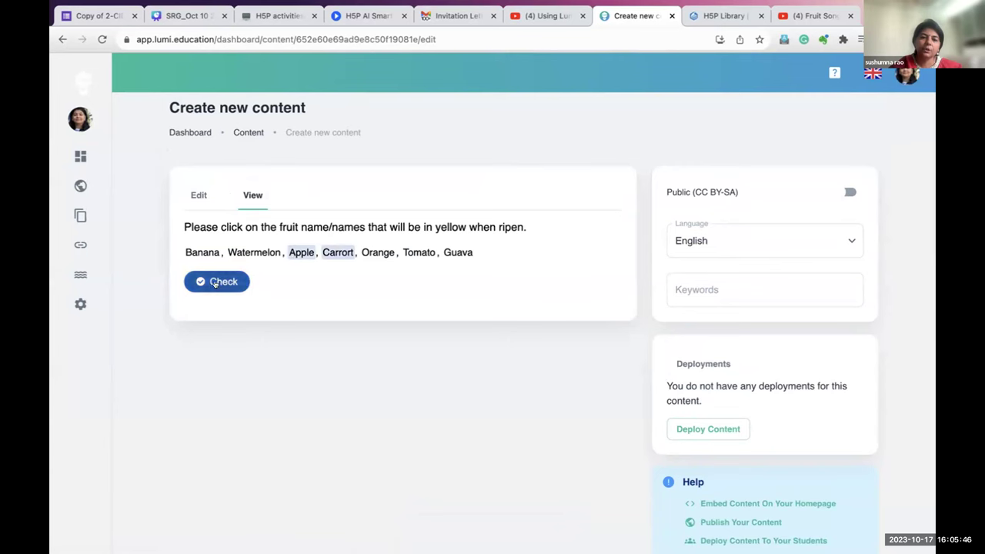
pyautogui.click(219, 282)
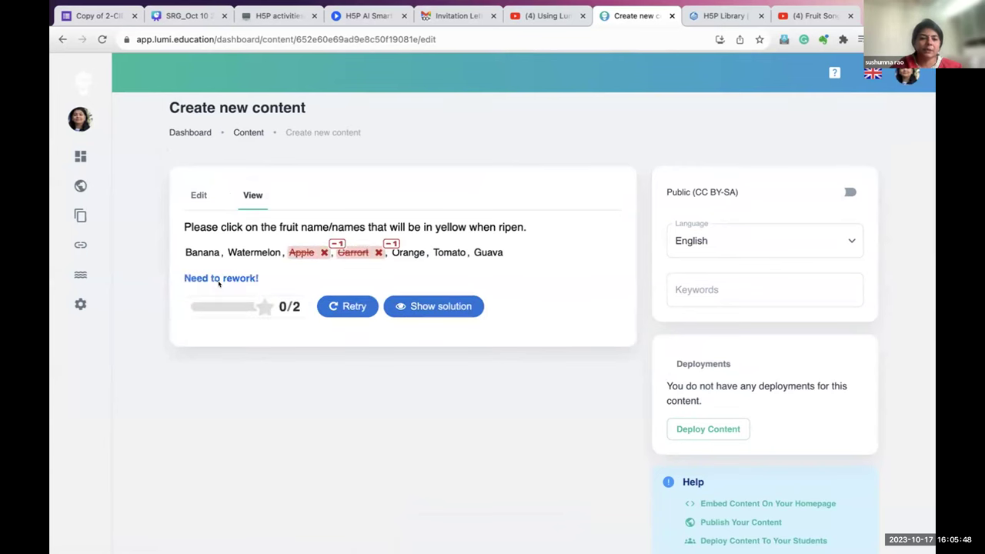
pyautogui.moveTo(182, 272); pyautogui.dragTo(277, 279)
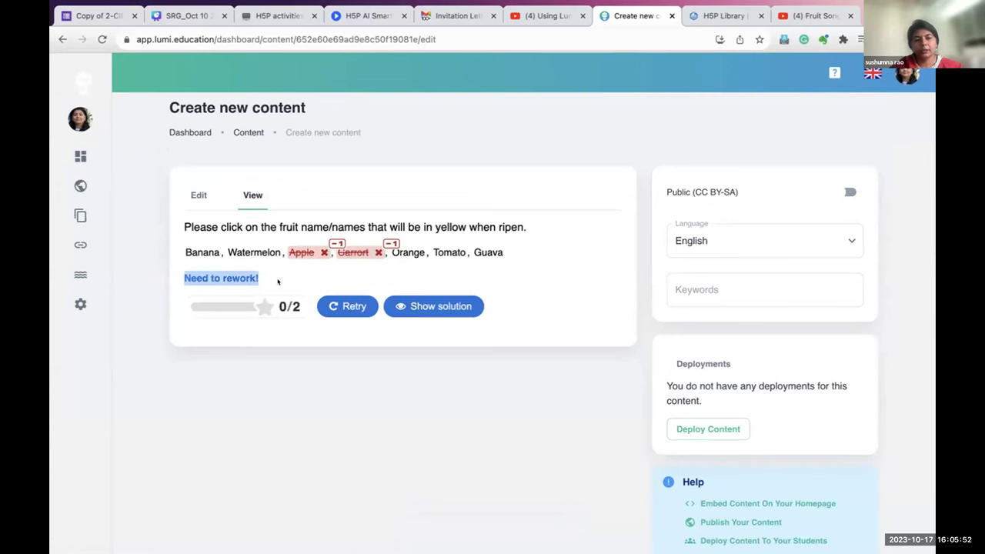
# Retry the activity with Banana and Guava, check the answers and read the score feedback.
pyautogui.click(351, 305)
pyautogui.click(200, 256)
pyautogui.click(455, 255)
pyautogui.click(240, 286)
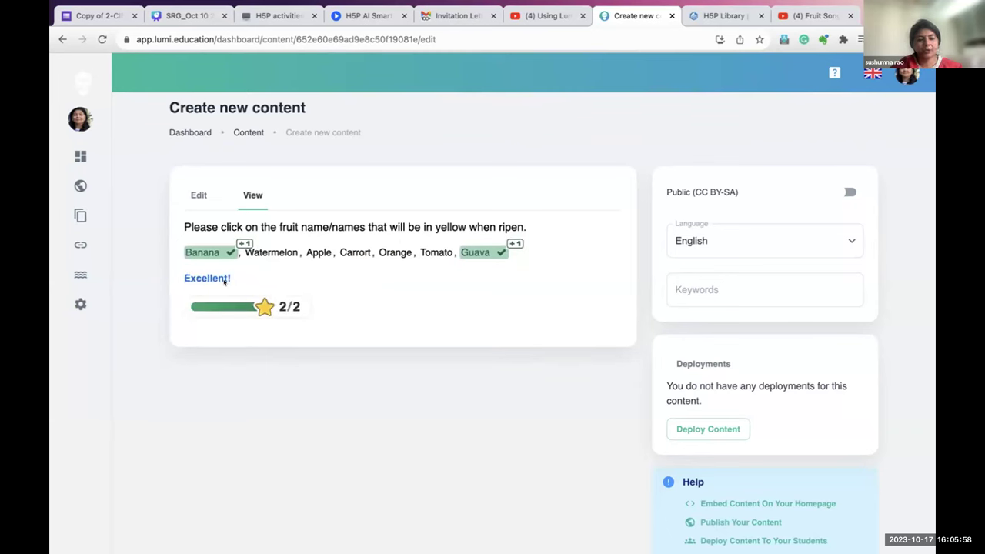
pyautogui.moveTo(182, 278); pyautogui.dragTo(267, 279)
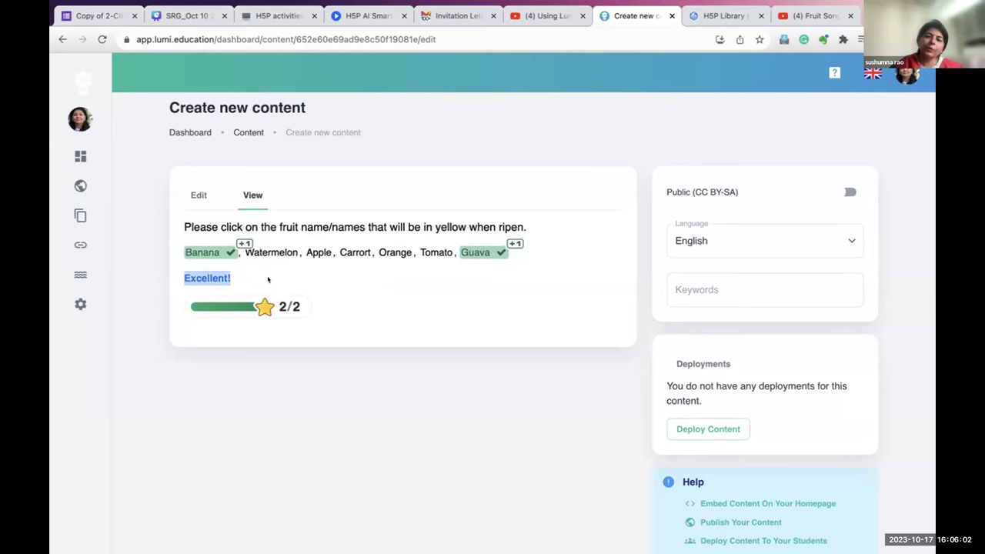
pyautogui.scroll(-3, 456, 439)
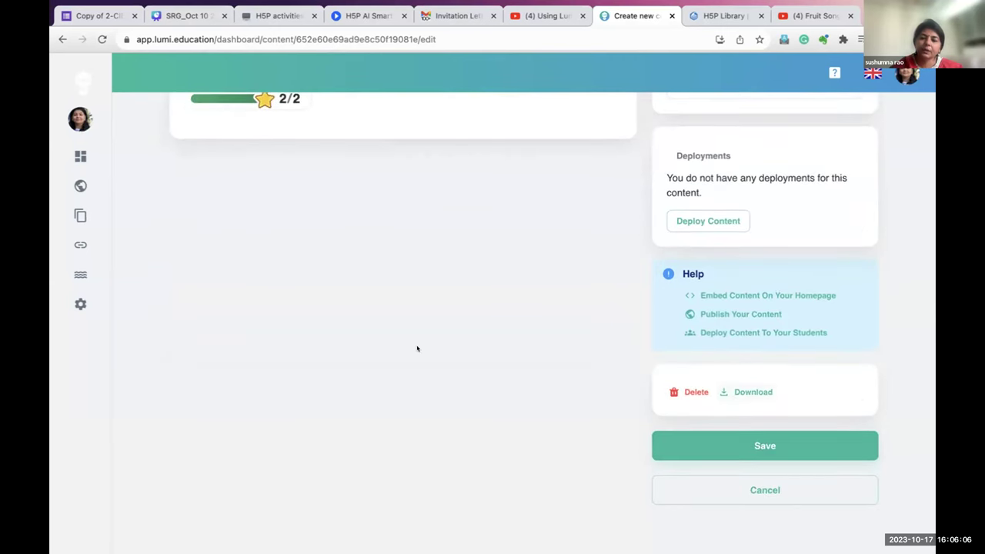
pyautogui.scroll(3, 417, 349)
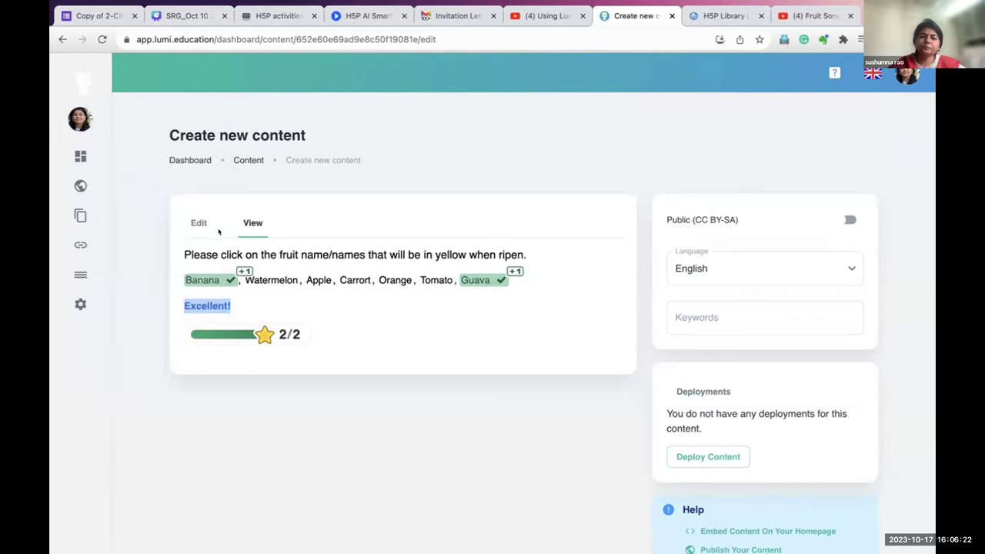
# Return to editing and add the author's full name with the Author role to the Fruits metadata.
pyautogui.click(189, 218)
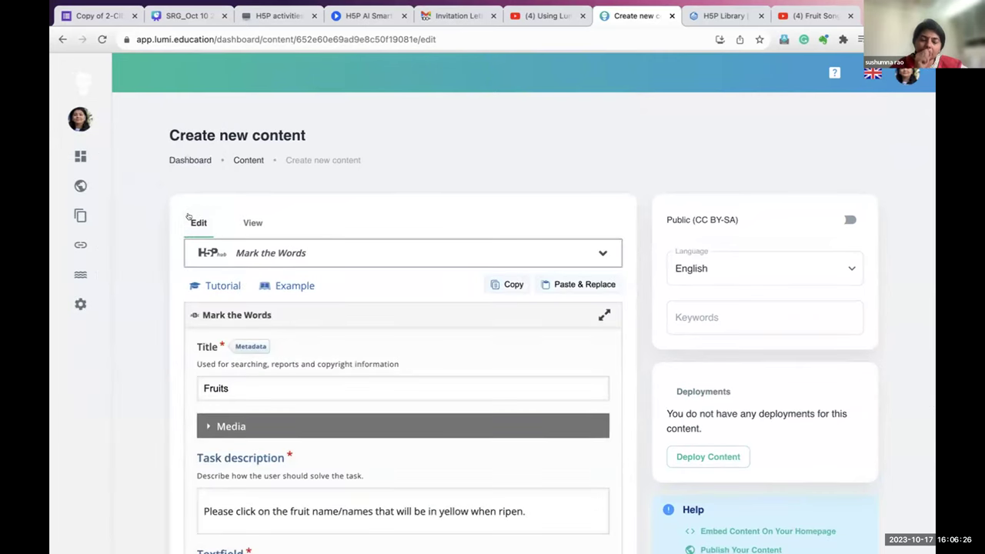
pyautogui.scroll(-3, 189, 217)
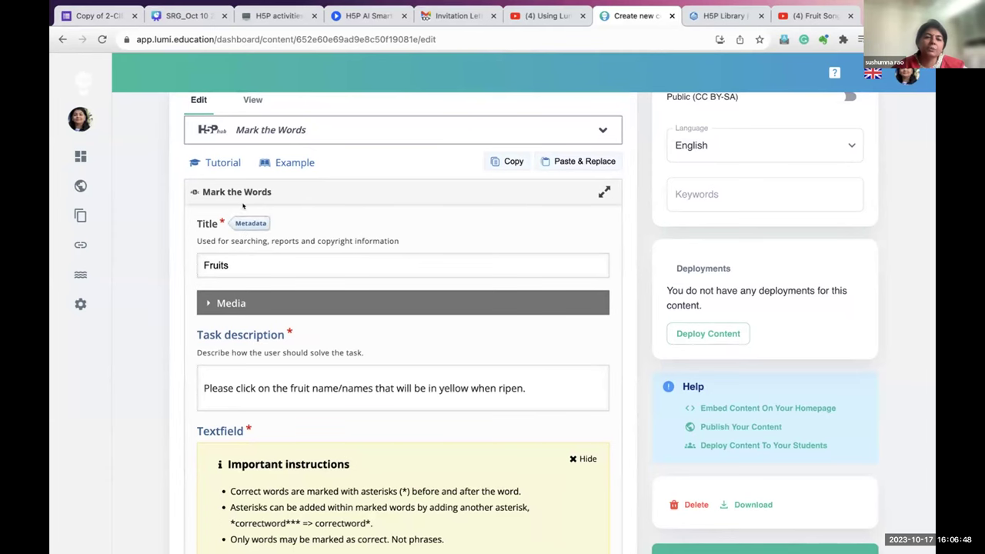
pyautogui.click(244, 222)
pyautogui.click(428, 319)
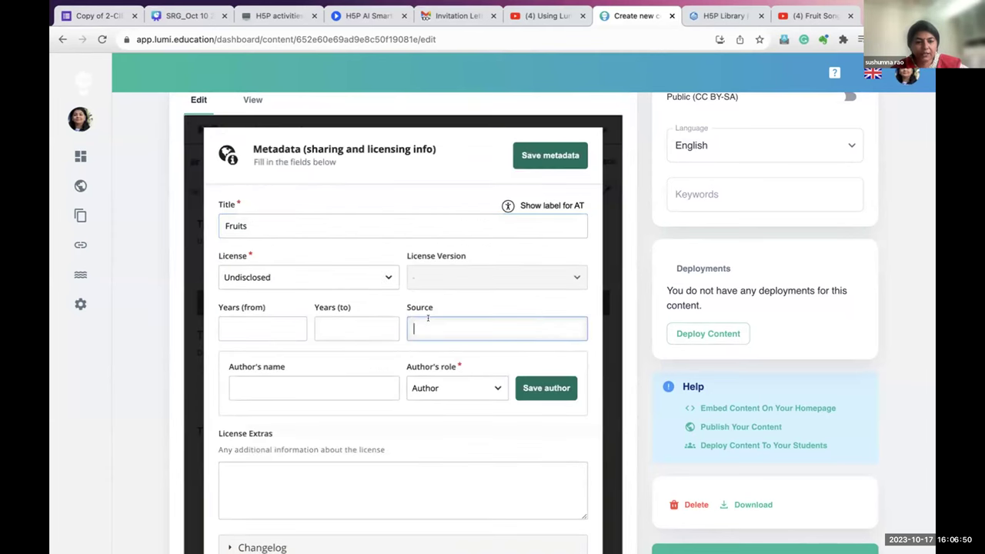
pyautogui.click(243, 380)
pyautogui.write('Sus')
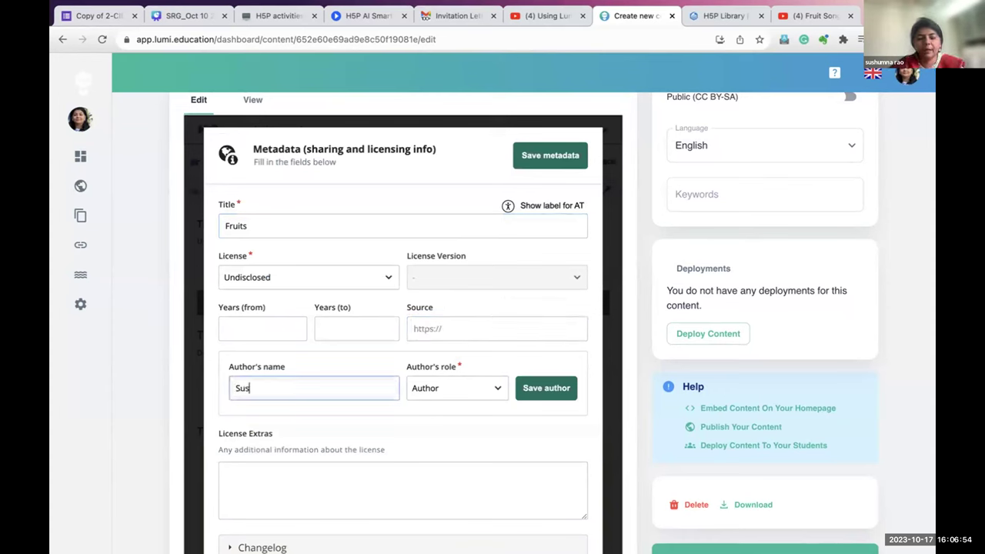
pyautogui.write('humna Rao')
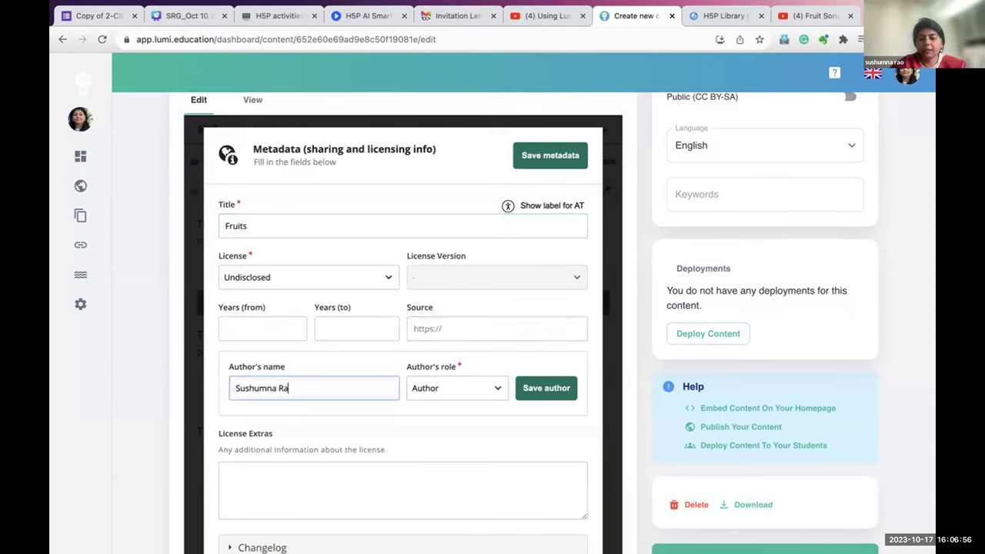
pyautogui.click(538, 387)
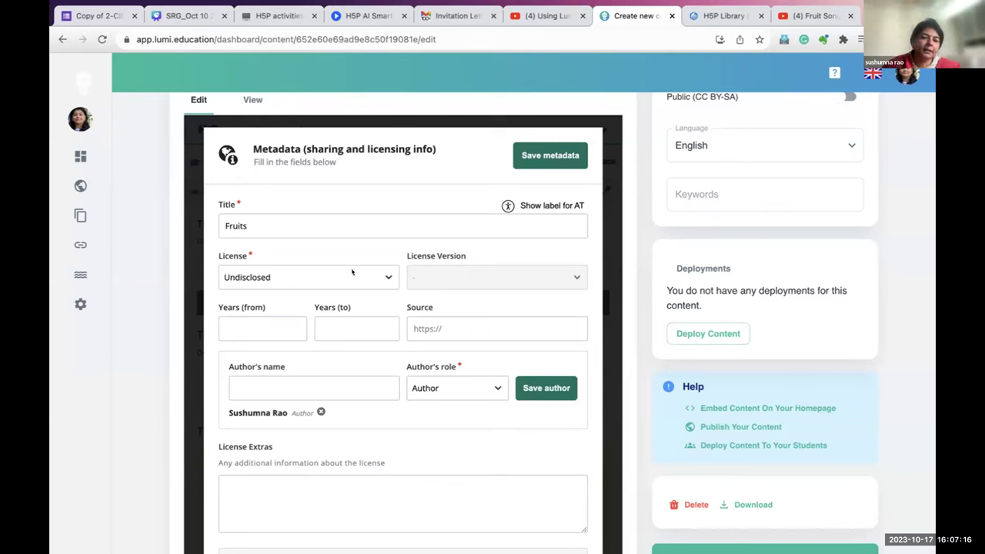
# Set the metadata licence to Attribution (CC BY) and close the metadata form.
pyautogui.click(320, 280)
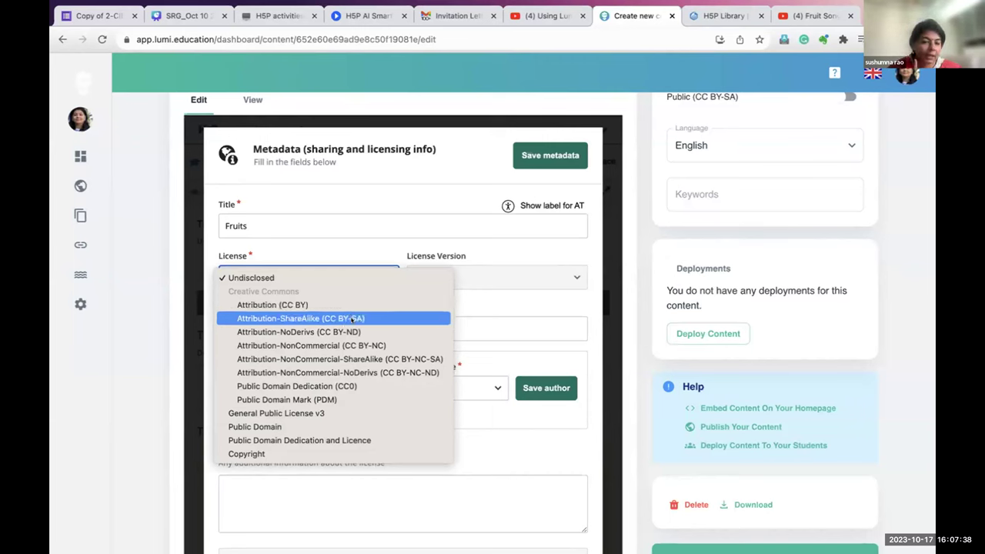
pyautogui.click(318, 304)
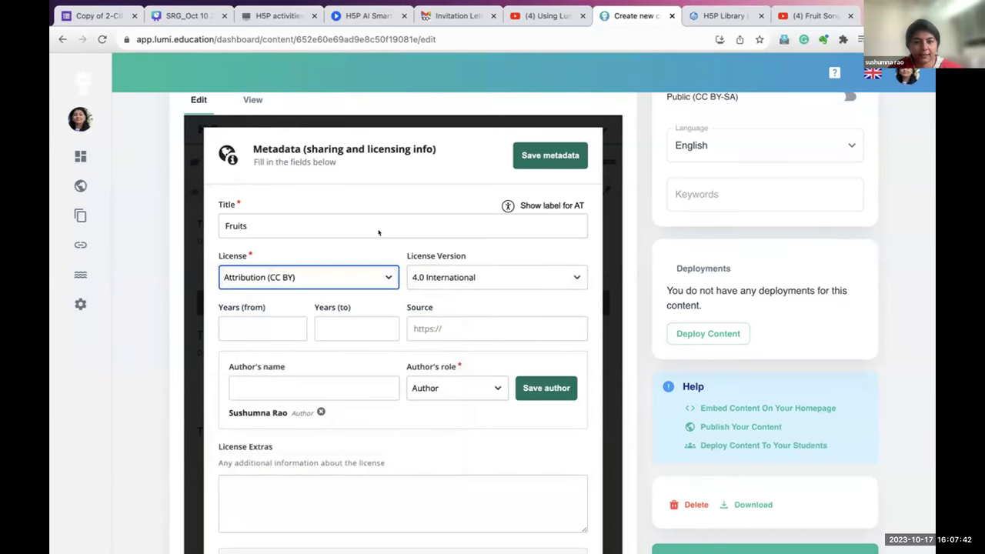
pyautogui.press('Escape')
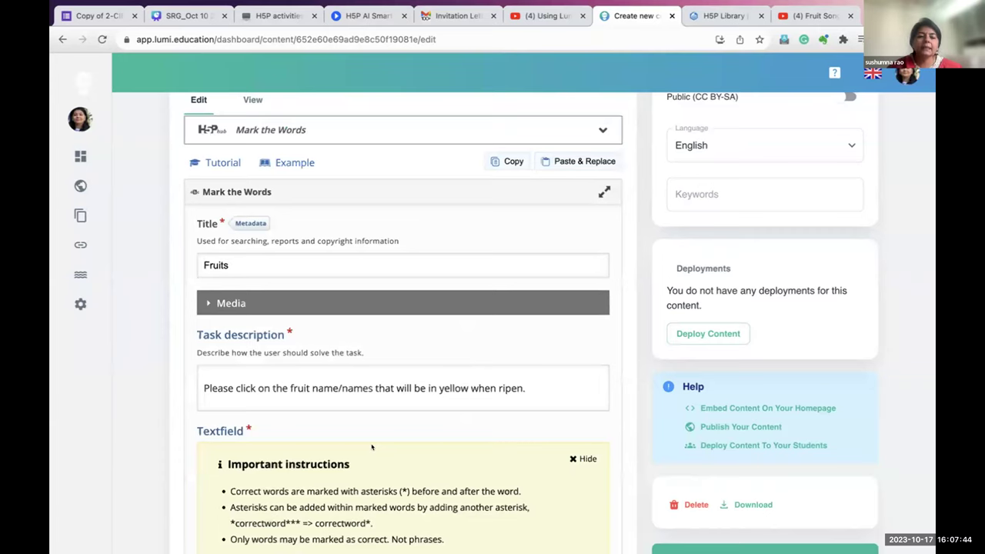
# Try the Image type for the optional media above the question, and reset the media type to none.
pyautogui.scroll(-4, 371, 446)
pyautogui.scroll(-3, 372, 446)
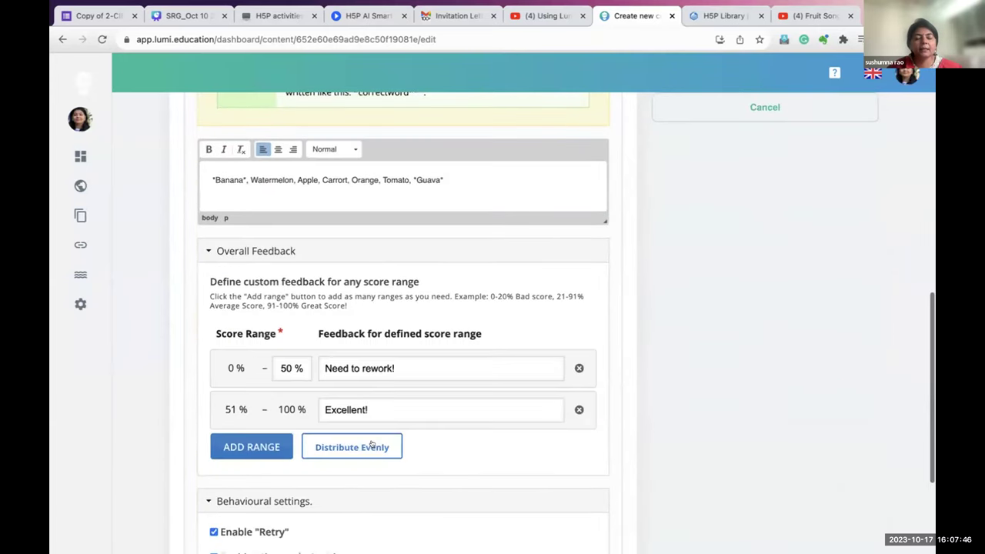
pyautogui.scroll(3, 372, 446)
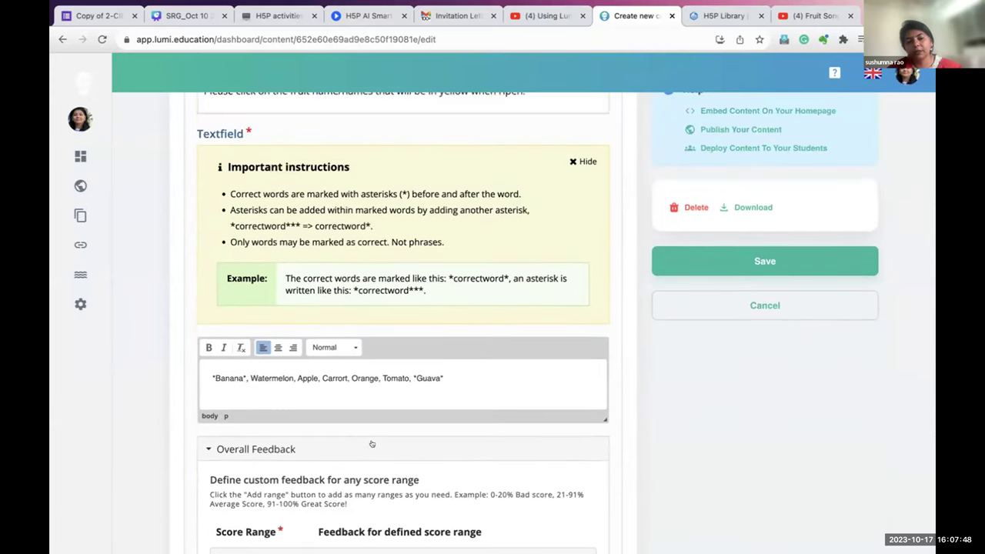
pyautogui.scroll(3, 372, 444)
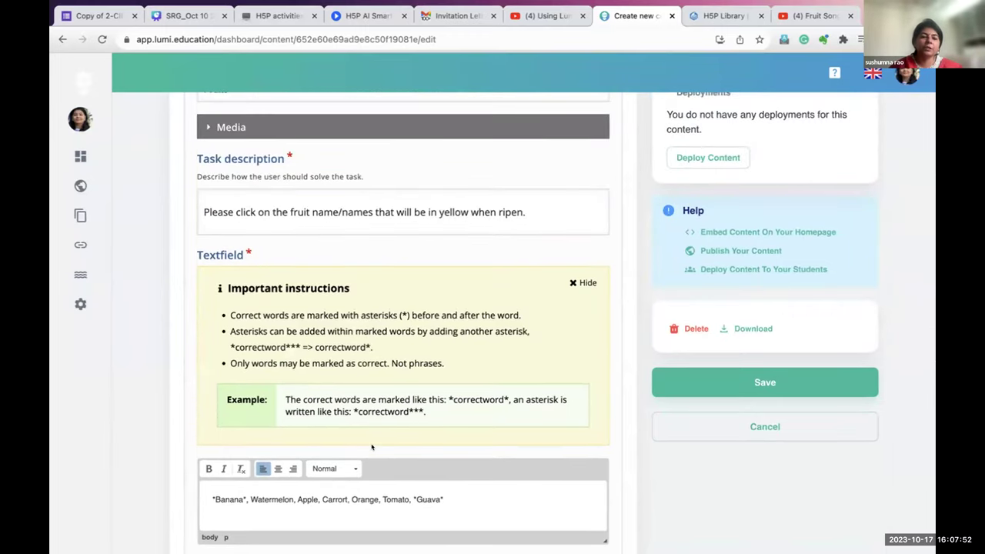
pyautogui.scroll(3, 206, 362)
pyautogui.click(206, 362)
pyautogui.click(235, 436)
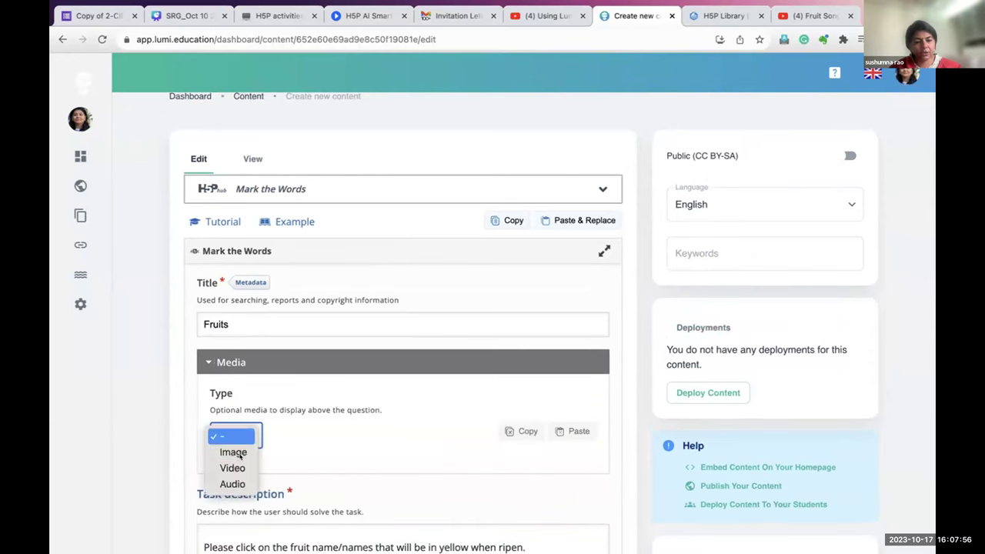
pyautogui.click(239, 457)
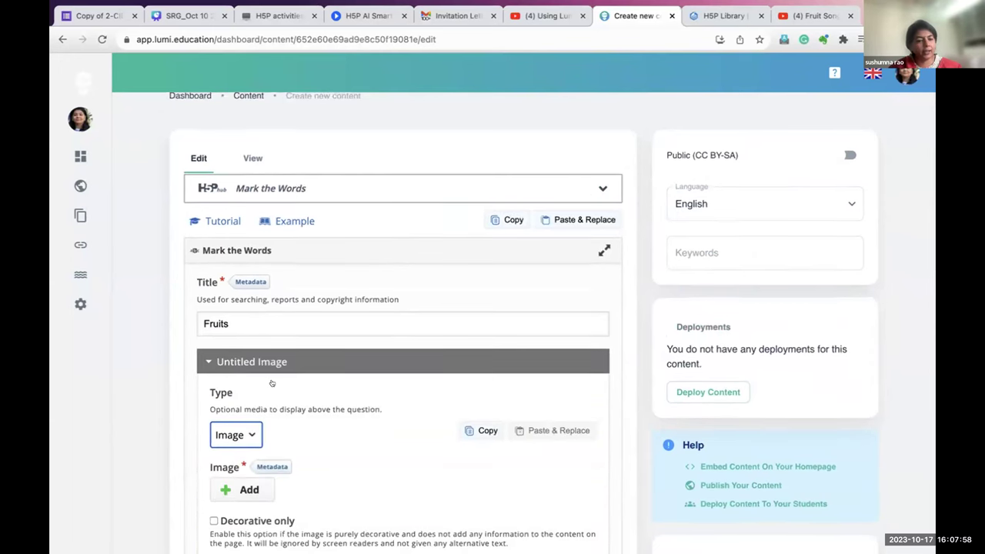
pyautogui.scroll(-1, 266, 377)
pyautogui.click(250, 352)
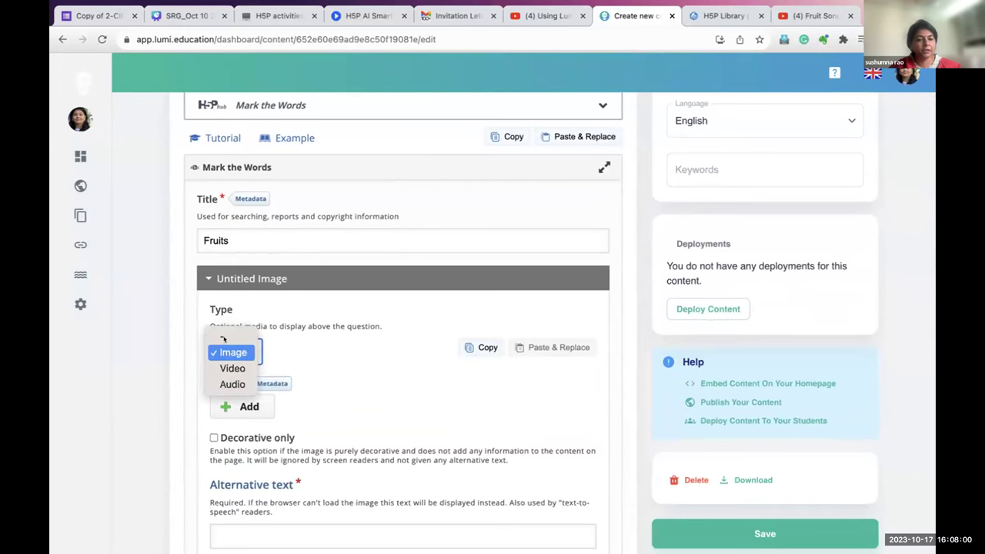
pyautogui.click(231, 335)
pyautogui.click(474, 462)
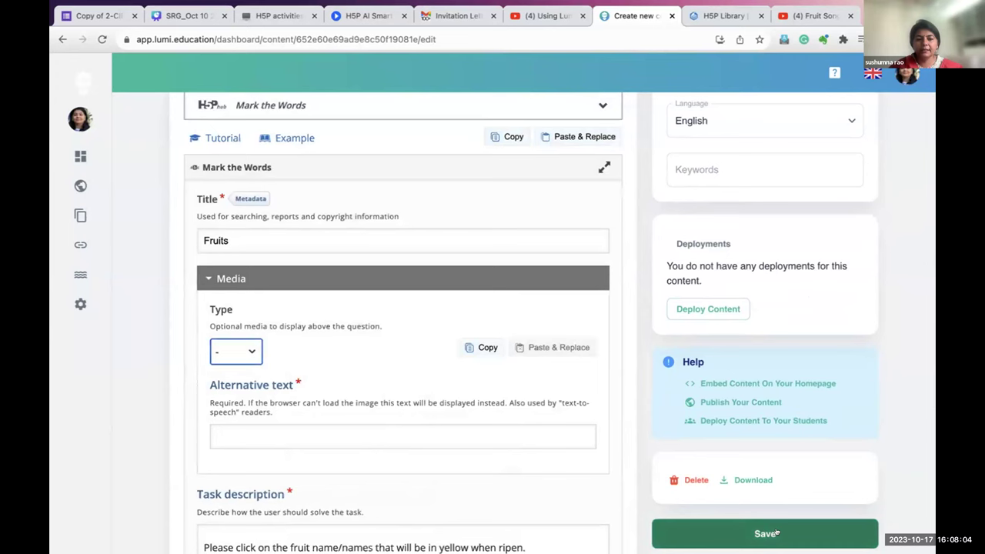
# Save the Fruits content without any media type selected.
pyautogui.click(777, 533)
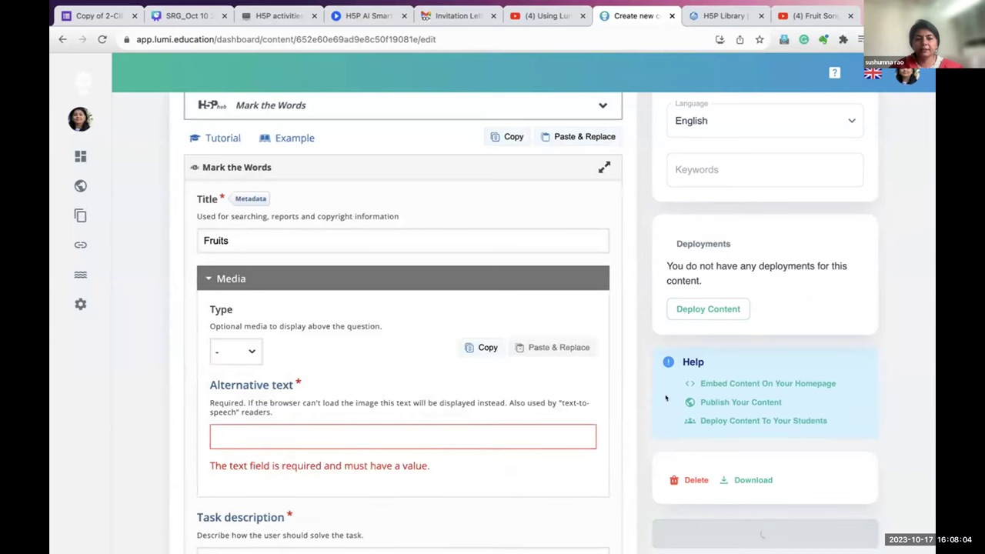
pyautogui.click(239, 353)
pyautogui.click(239, 352)
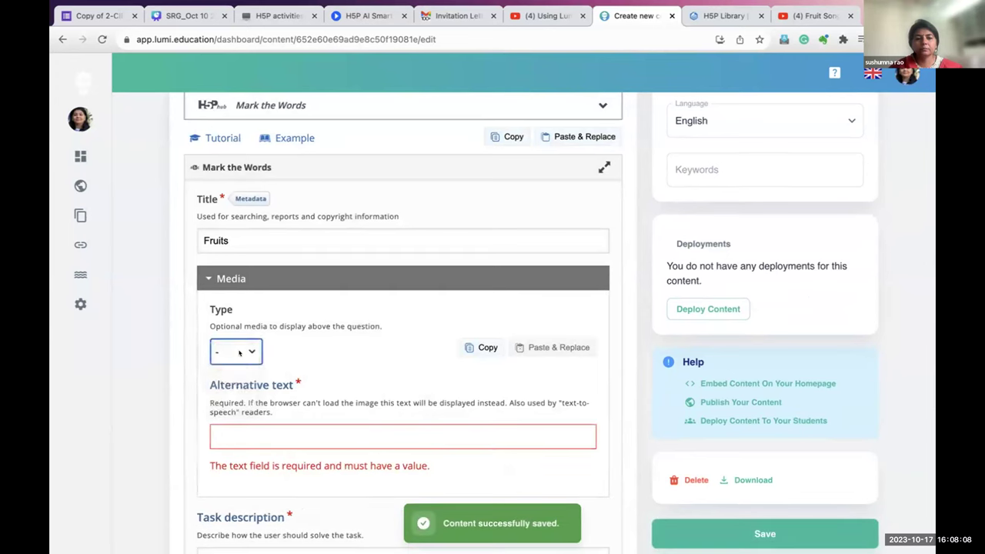
pyautogui.click(764, 533)
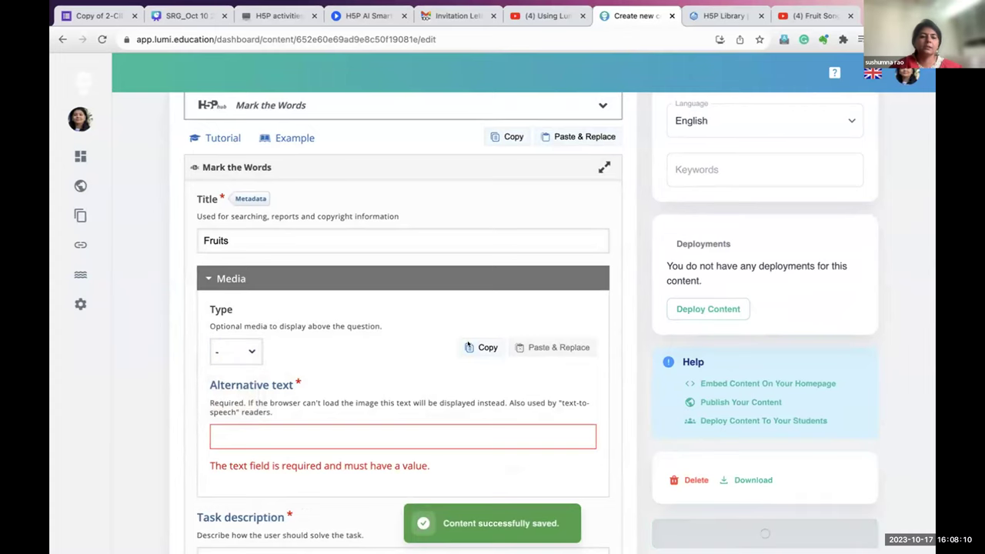
pyautogui.scroll(3, 420, 330)
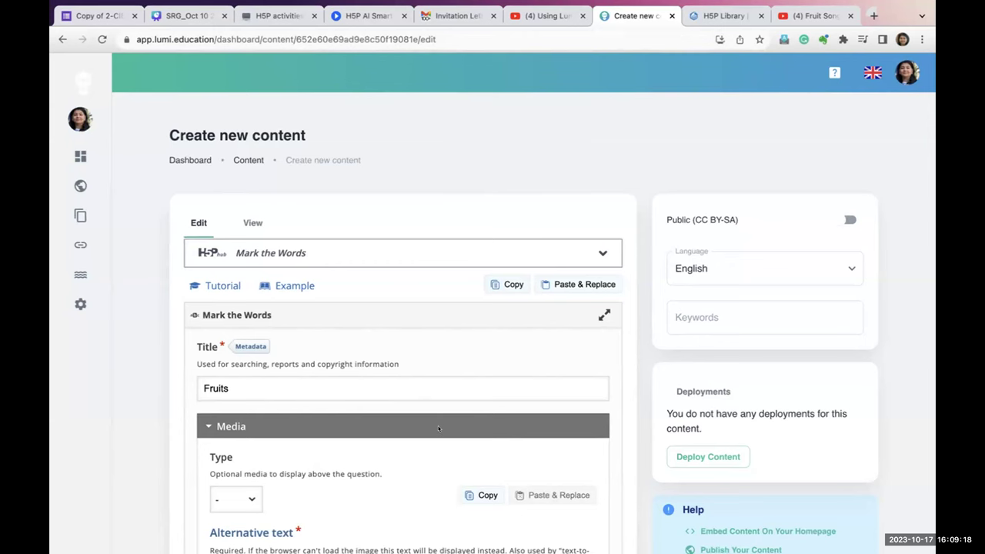
# Switch from Padlet back to Lumi and start creating new content from the dashboard.
pyautogui.moveTo(284, 3)
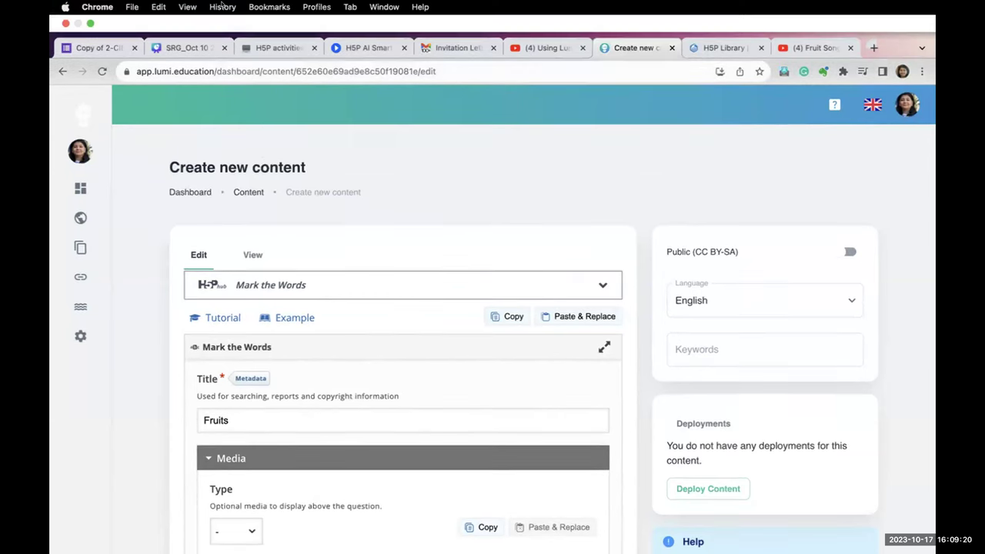
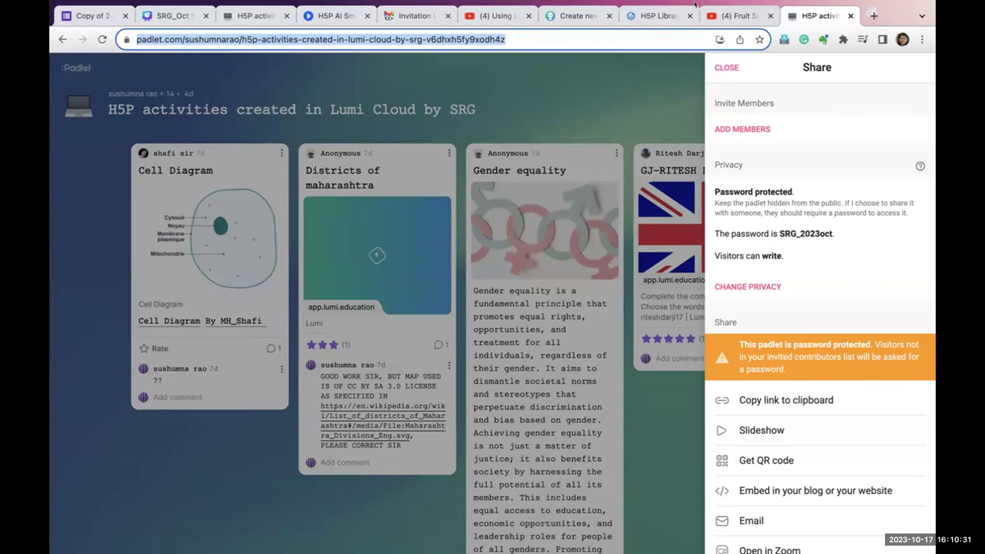
pyautogui.moveTo(628, 3)
pyautogui.moveTo(741, 7)
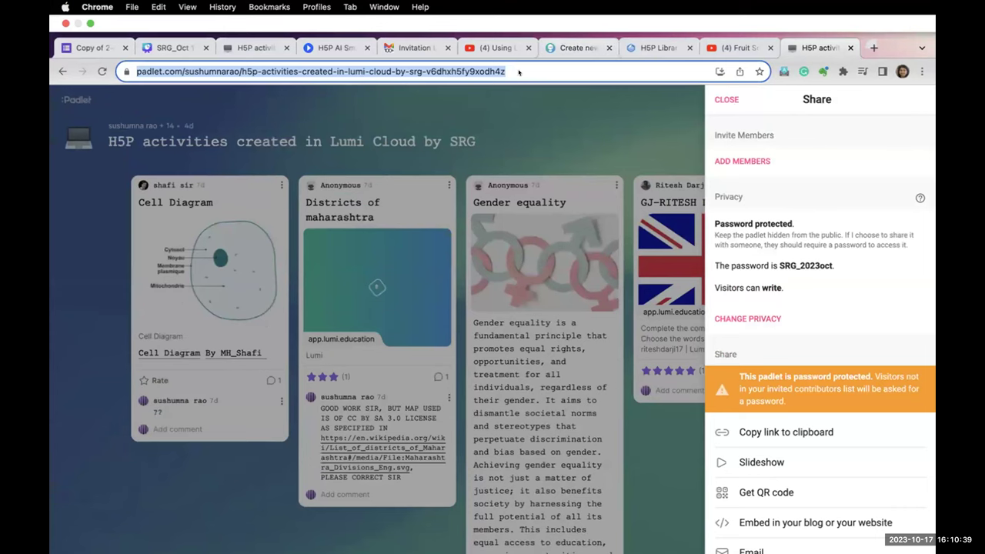
pyautogui.click(577, 48)
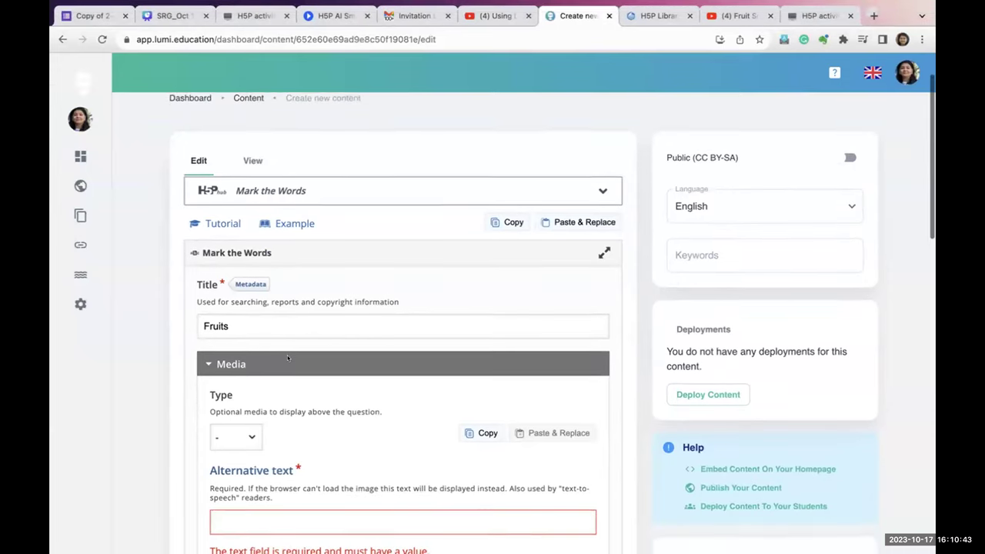
pyautogui.moveTo(71, 155)
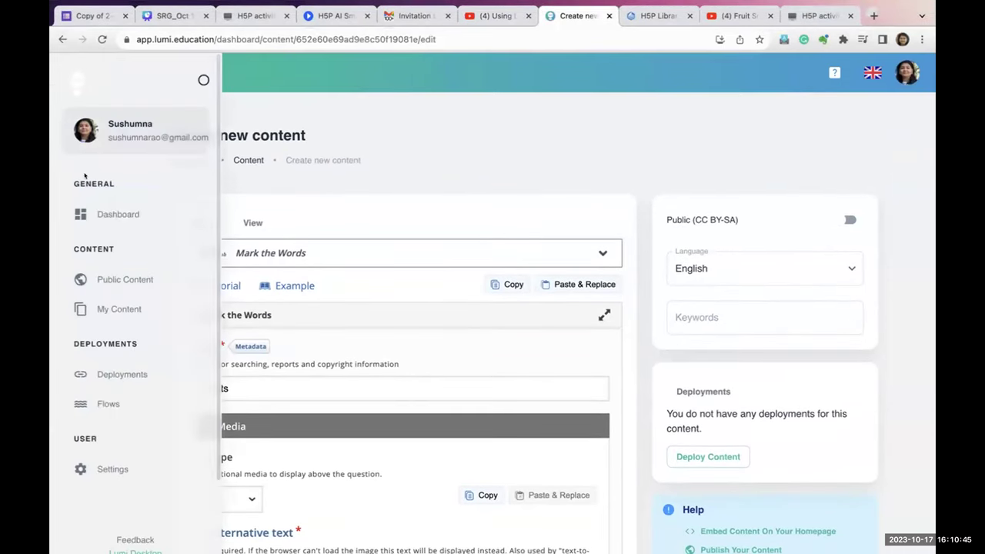
pyautogui.click(92, 218)
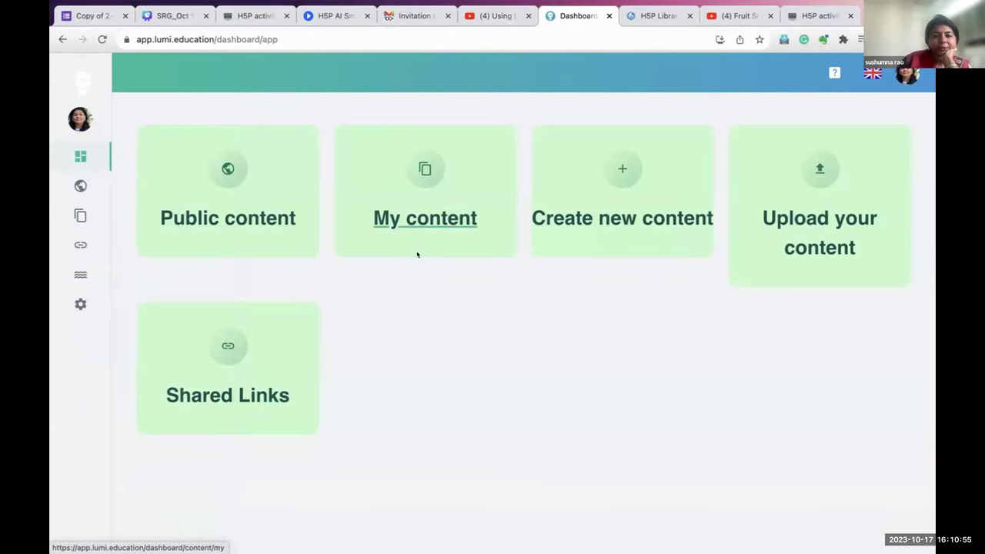
pyautogui.click(666, 220)
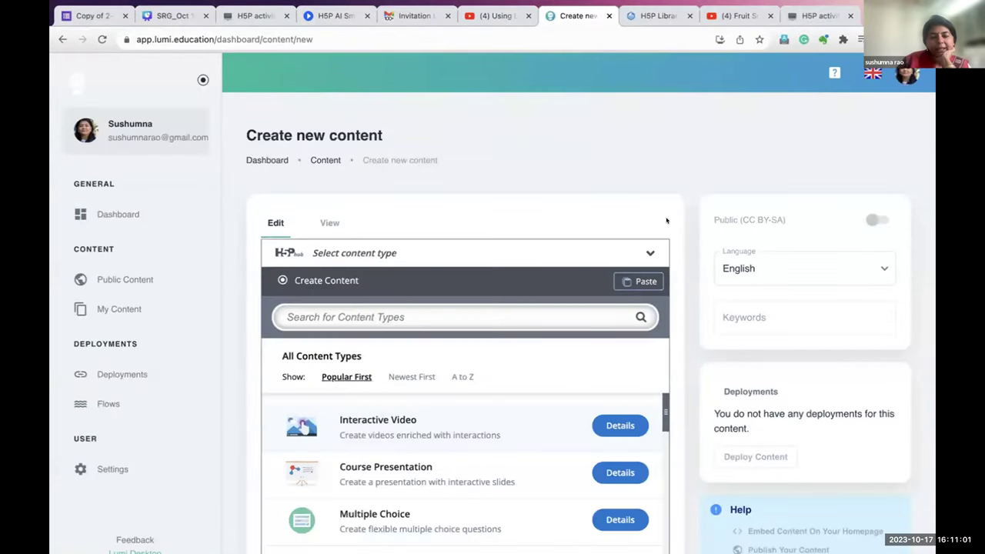
# Search the content types for "mark", start a Mark the Words item and title it Sample.
pyautogui.click(465, 322)
pyautogui.write('ma')
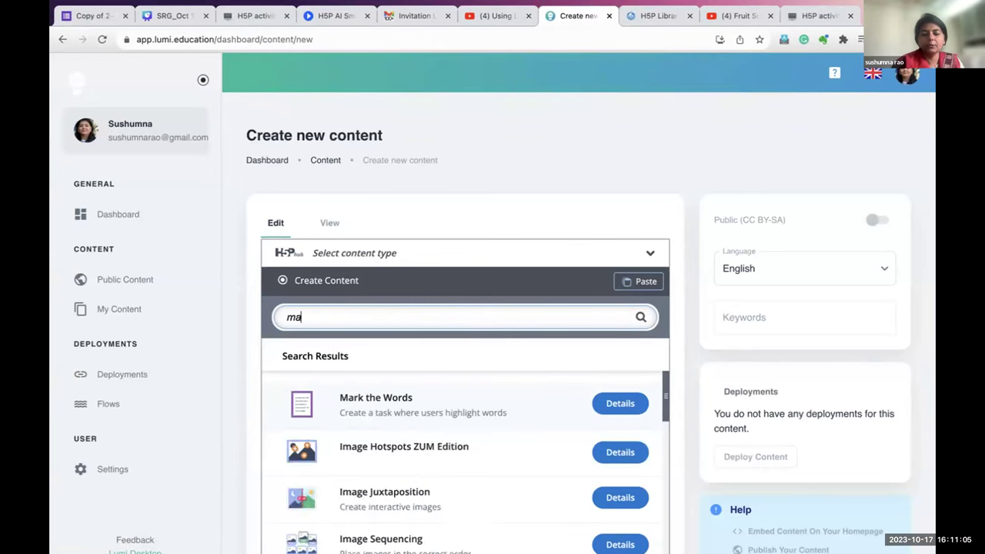
pyautogui.write('rk')
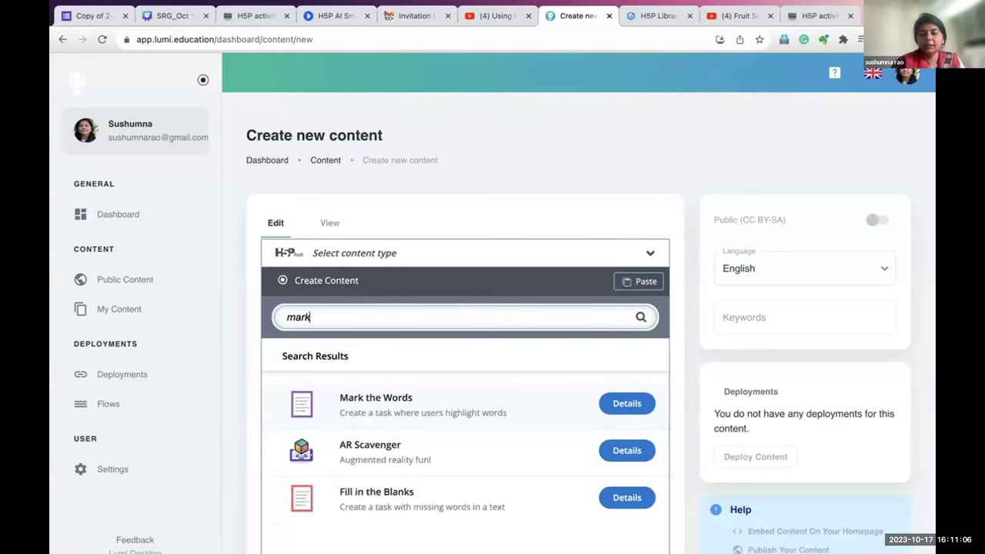
pyautogui.click(586, 405)
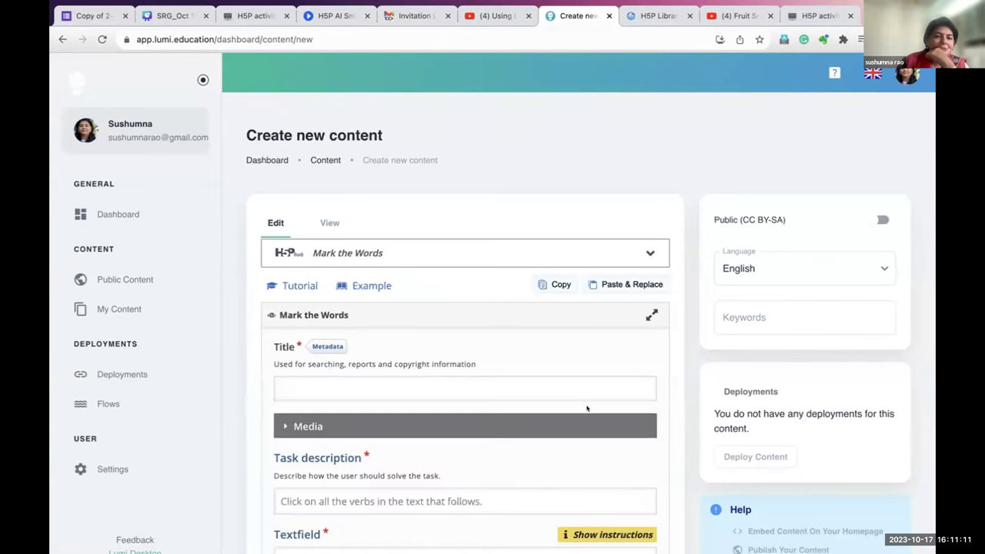
pyautogui.click(343, 388)
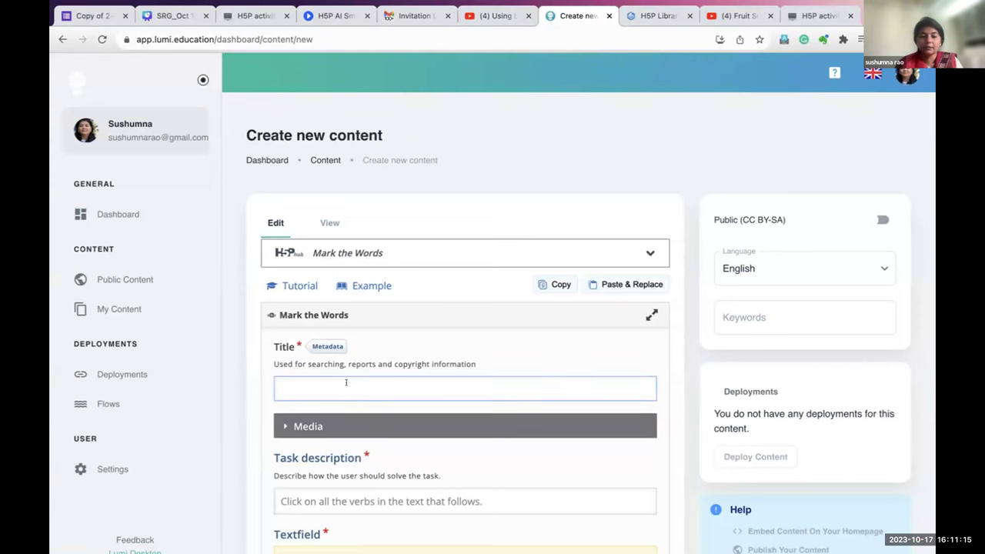
pyautogui.write('Sample')
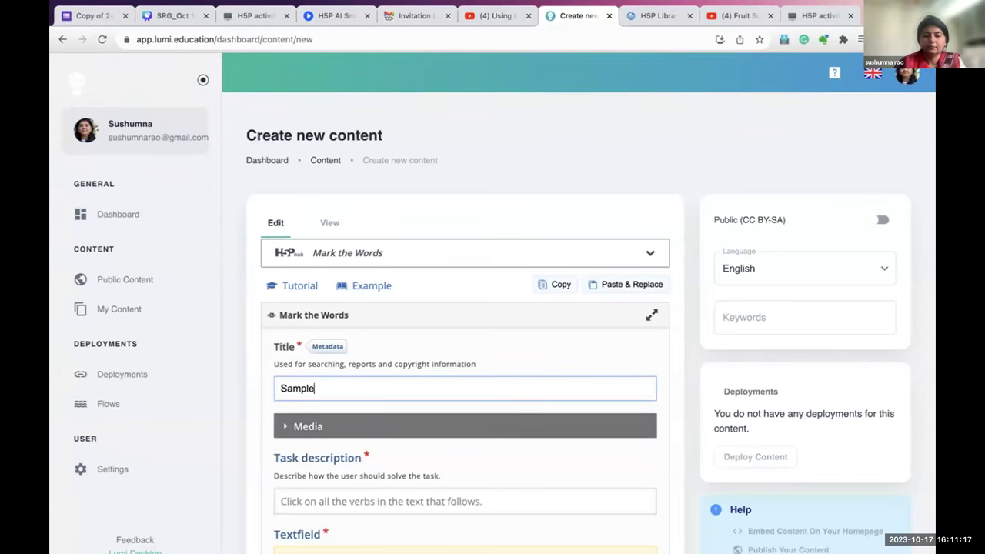
# Examine the task description, text field, overall feedback and behavioural settings of the Mark the Words form.
pyautogui.scroll(-1, 346, 382)
pyautogui.scroll(-4, 291, 299)
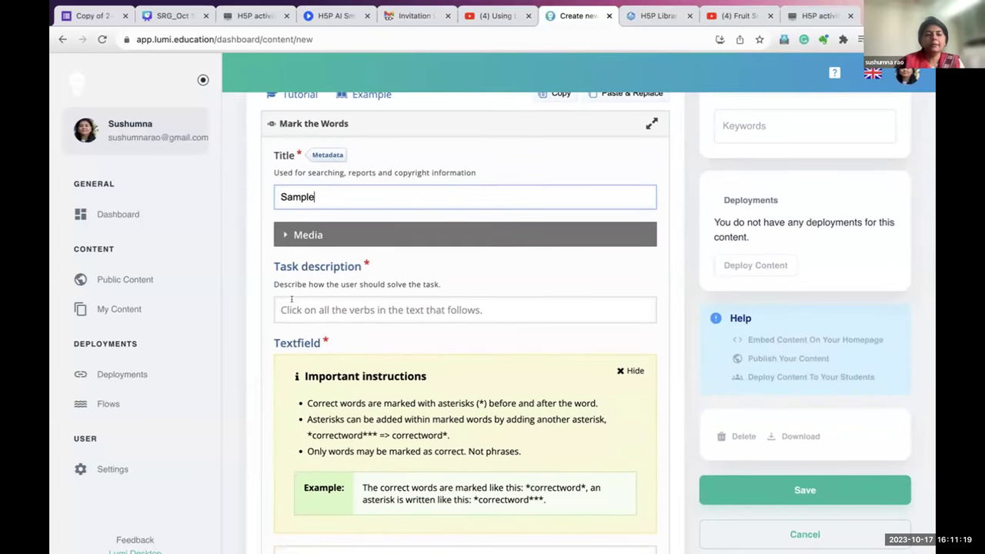
pyautogui.click(292, 302)
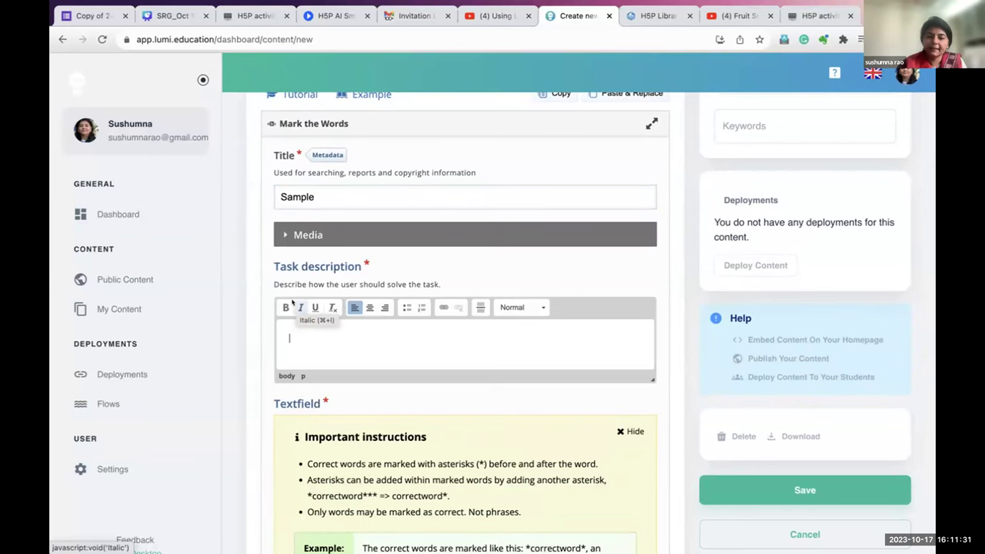
pyautogui.scroll(-7, 312, 323)
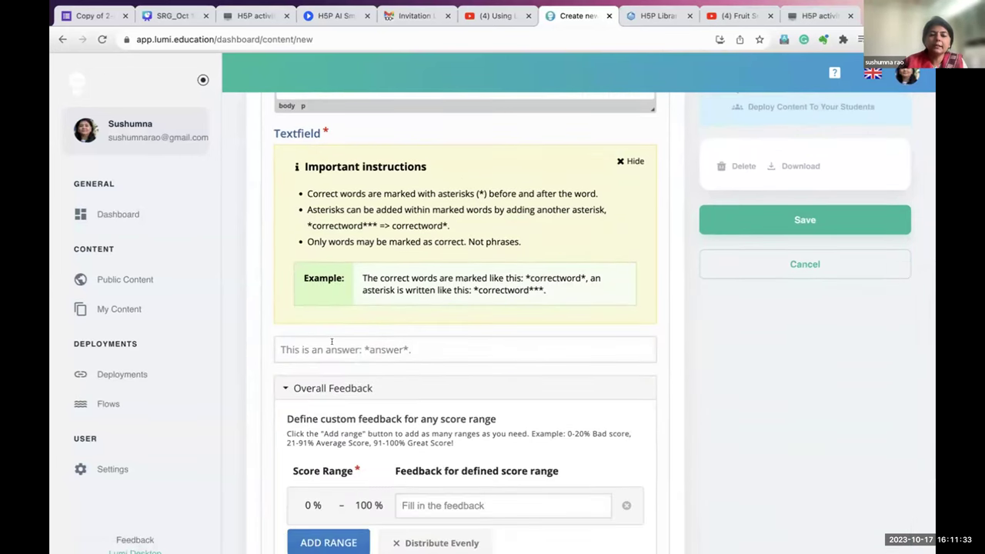
pyautogui.click(332, 340)
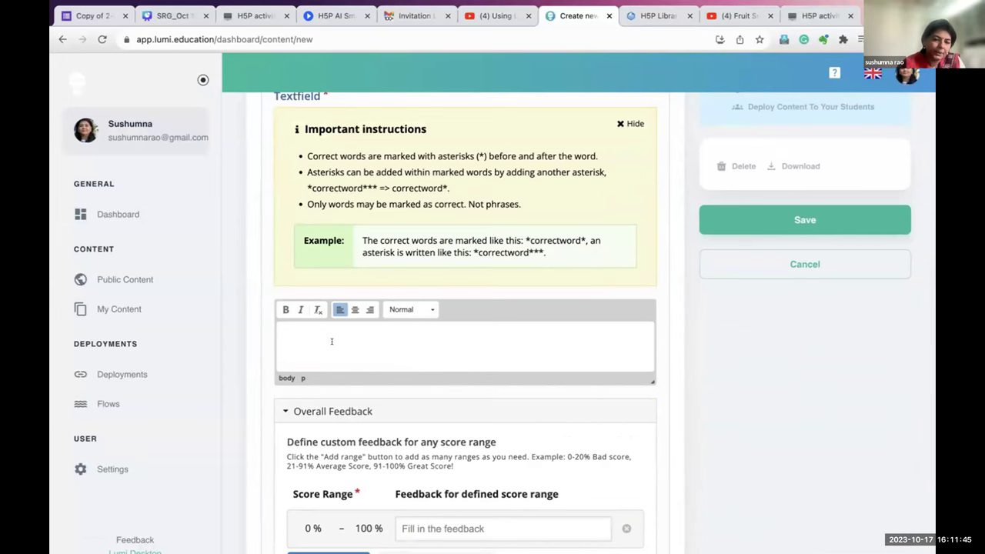
pyautogui.scroll(-2, 331, 340)
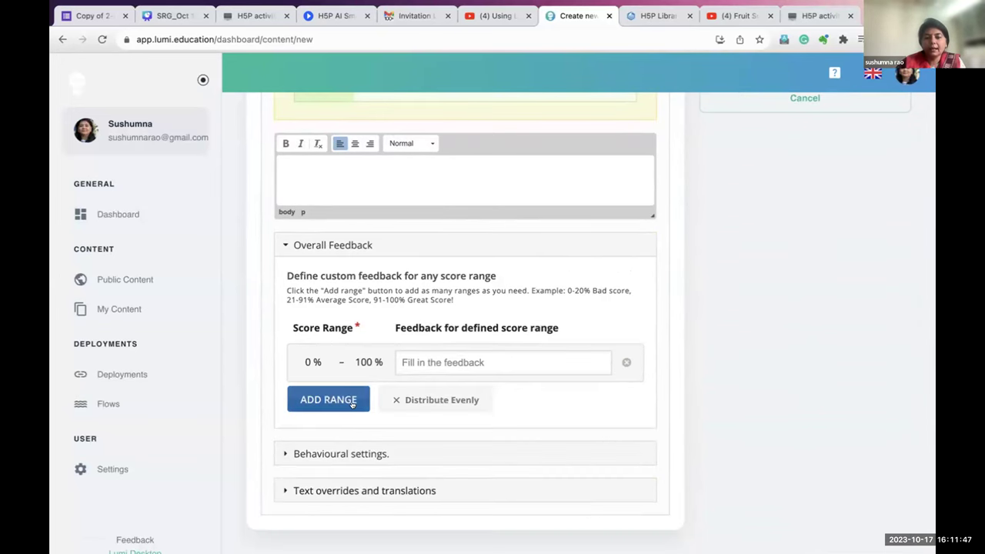
pyautogui.click(331, 454)
pyautogui.scroll(-2, 331, 452)
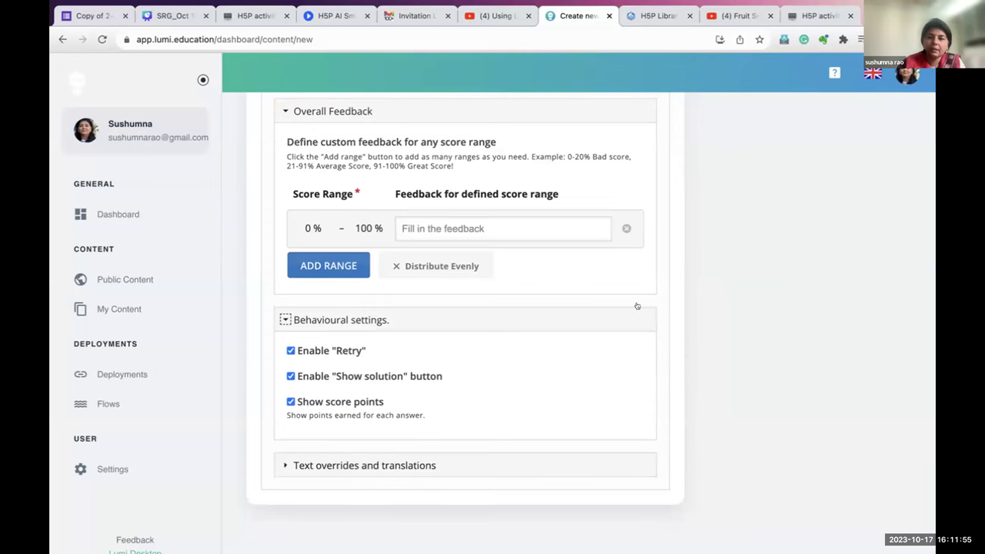
pyautogui.scroll(5, 637, 303)
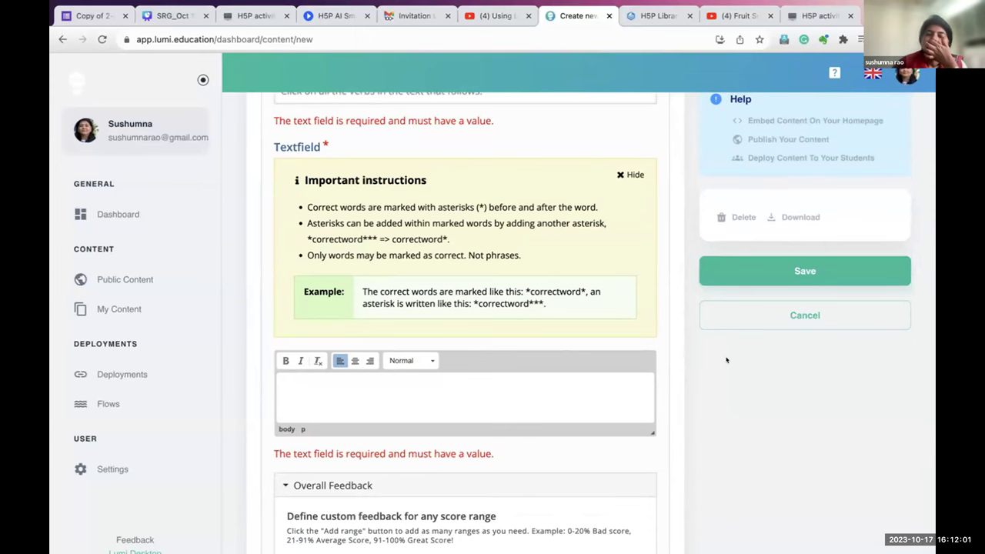
# Leave the new item and open the existing Fruits activity from My content for editing.
pyautogui.click(110, 208)
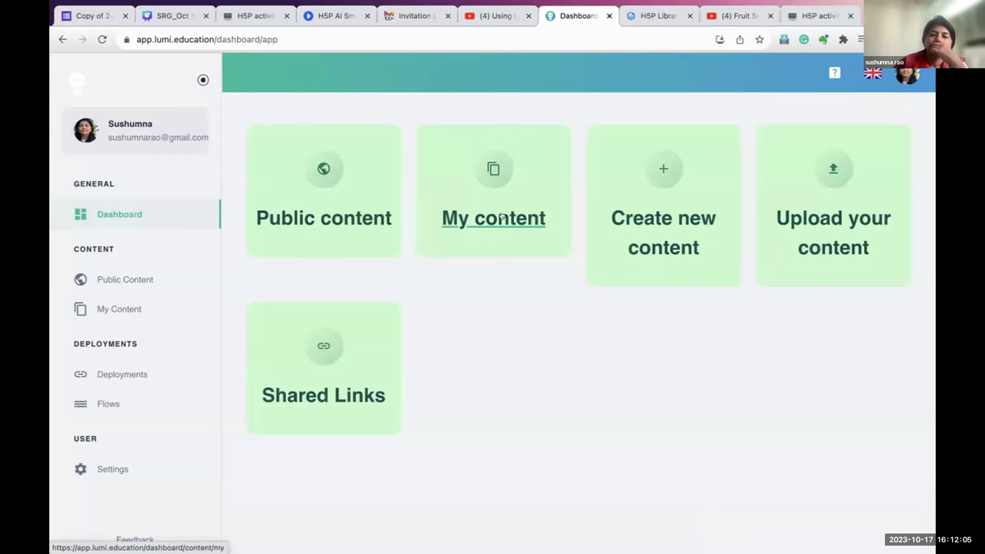
pyautogui.click(500, 216)
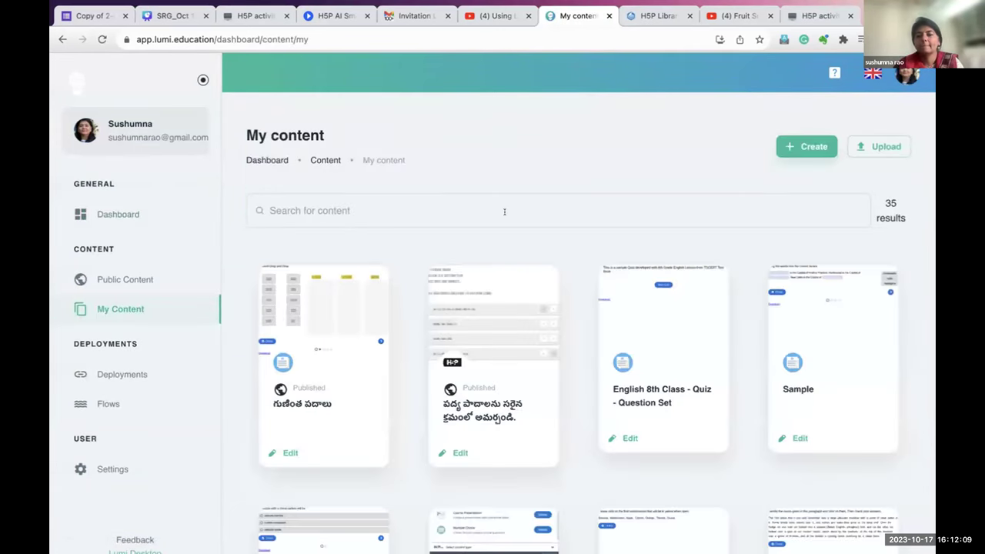
pyautogui.scroll(-1, 674, 452)
pyautogui.scroll(-3, 674, 453)
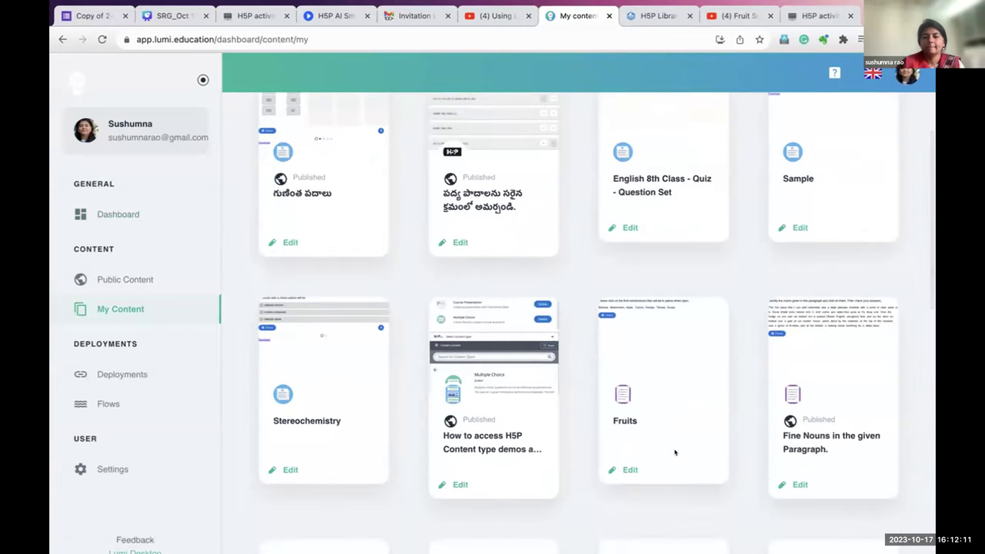
pyautogui.click(633, 411)
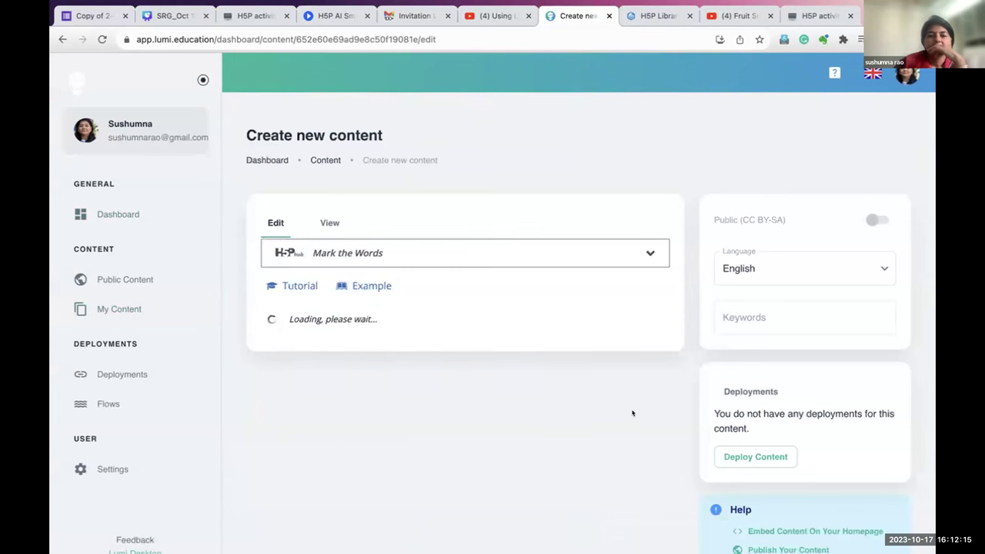
# Add "*Mango*" as another correct word at the end of the fruit list in the text field.
pyautogui.scroll(-2, 372, 415)
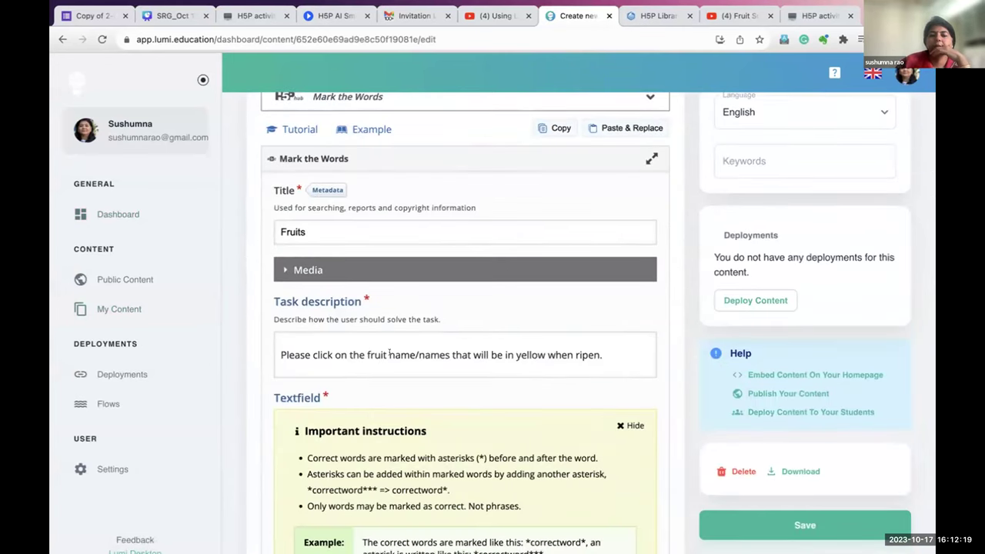
pyautogui.scroll(-3, 545, 379)
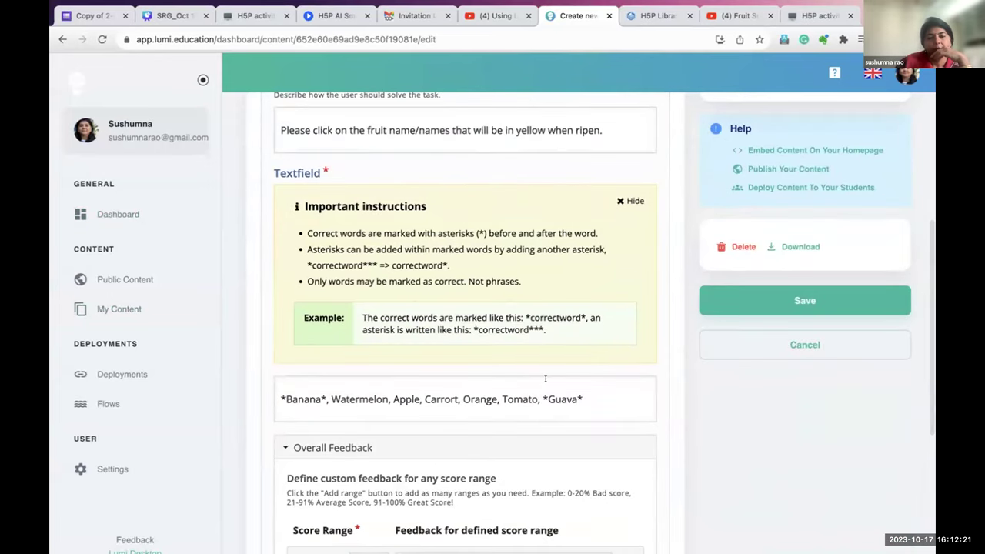
pyautogui.click(597, 392)
pyautogui.click(561, 409)
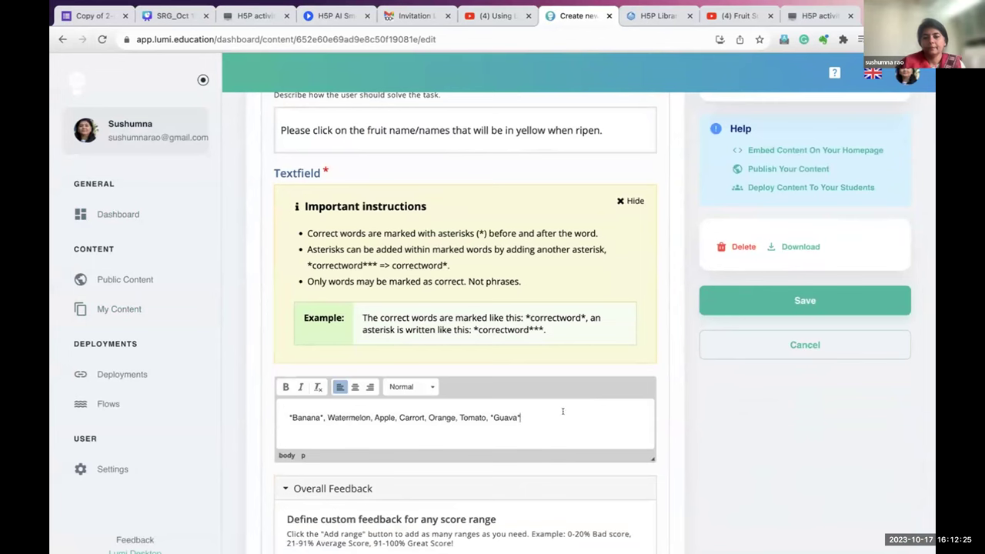
pyautogui.write(', Mango')
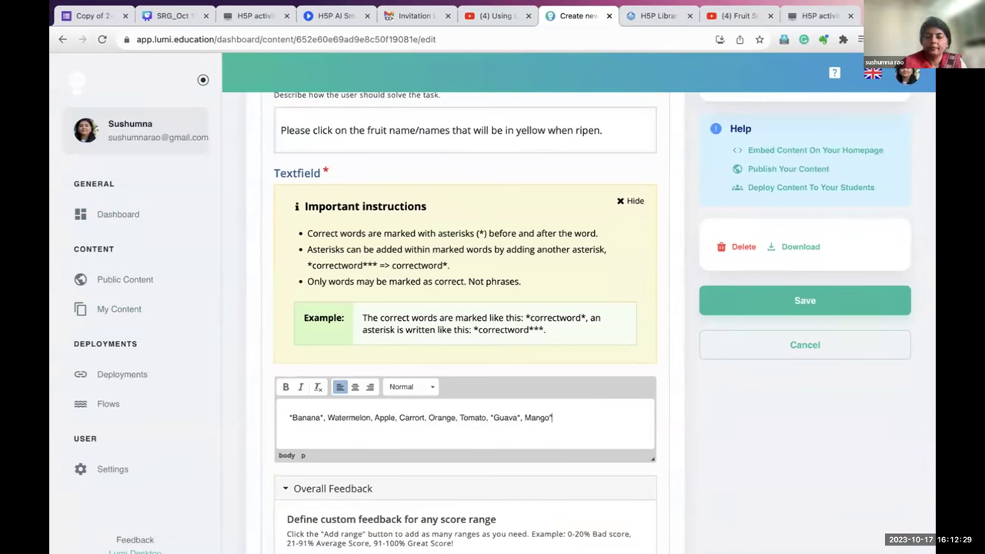
pyautogui.write('*')
pyautogui.click(524, 416)
pyautogui.write('*')
pyautogui.scroll(-1, 524, 416)
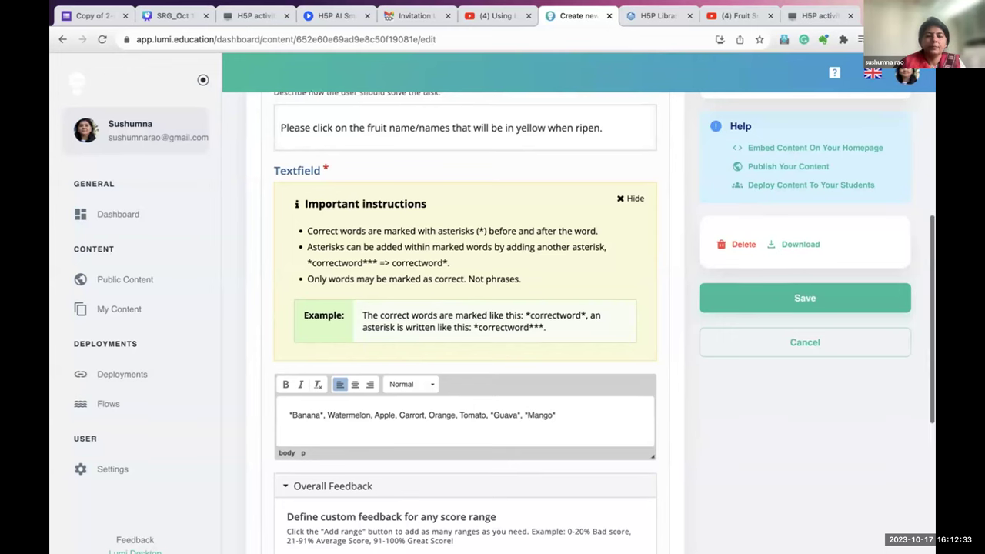
# Add a third score range to the overall feedback and distribute the ranges evenly.
pyautogui.scroll(-3, 514, 416)
pyautogui.click(333, 462)
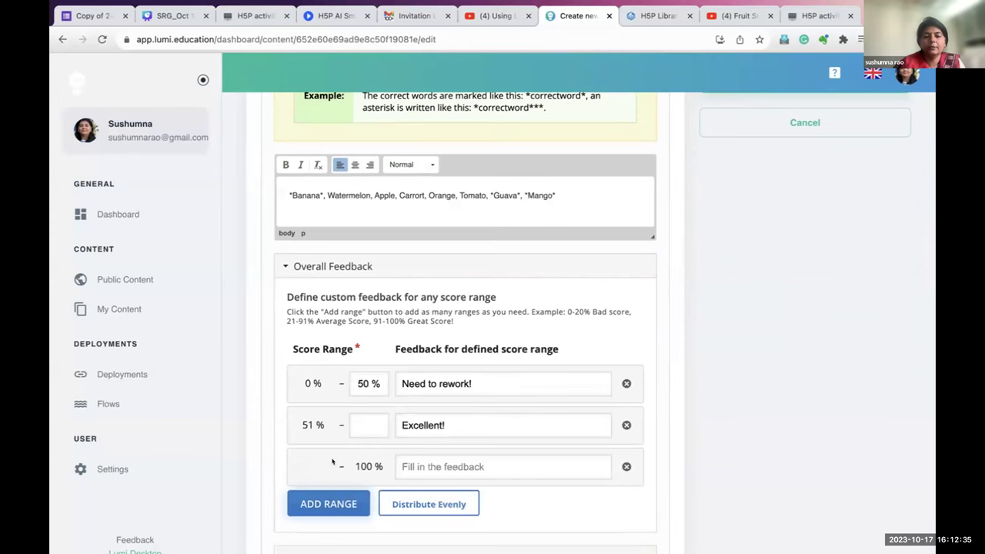
pyautogui.click(420, 504)
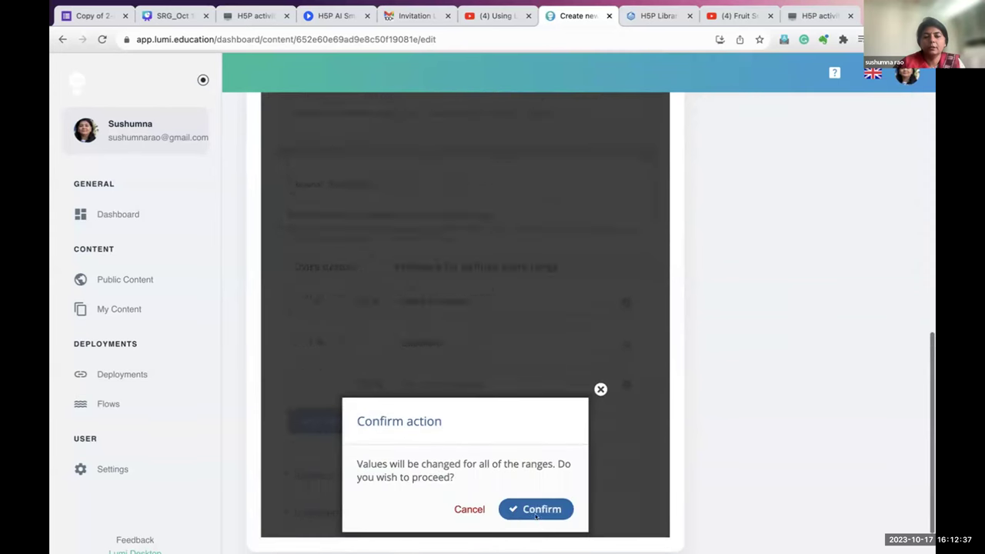
pyautogui.scroll(-1, 536, 516)
pyautogui.click(532, 463)
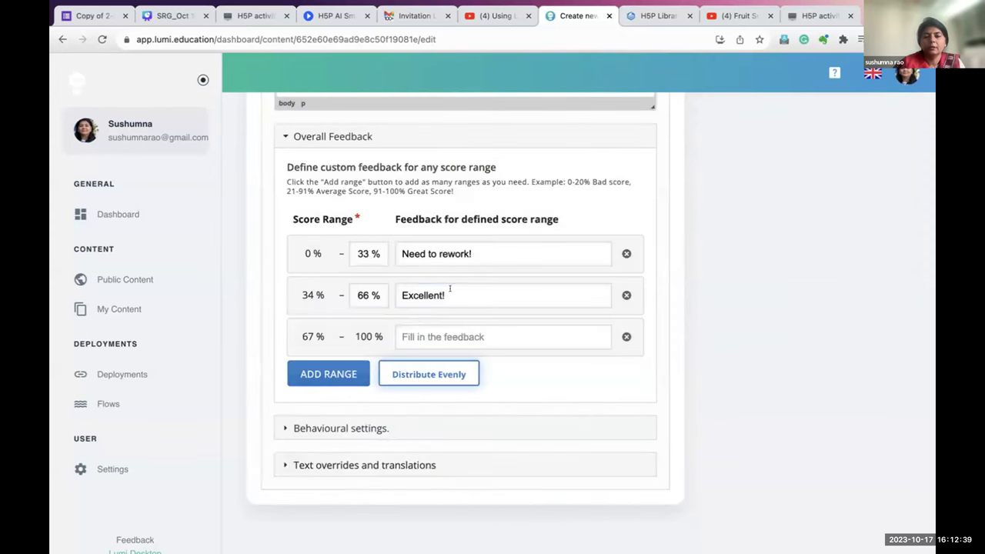
# Move the feedback "Excellent!" from the 34–66 % score range to the 67–100 % range.
pyautogui.moveTo(450, 292); pyautogui.dragTo(400, 295)
pyautogui.hotkey('ctrl', 'c')
pyautogui.press('BackSpace')
pyautogui.click(408, 331)
pyautogui.hotkey('ctrl', 'v')
# Set the feedback to "Good!!" for 34–66 % and "Excellent!!" for 67–100 %, and save the content.
pyautogui.click(408, 292)
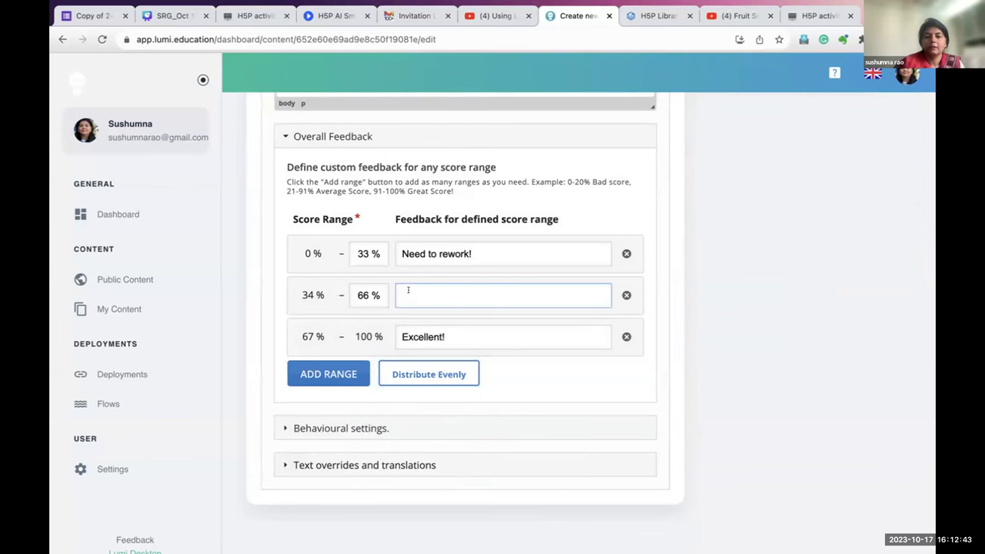
pyautogui.write('Good!')
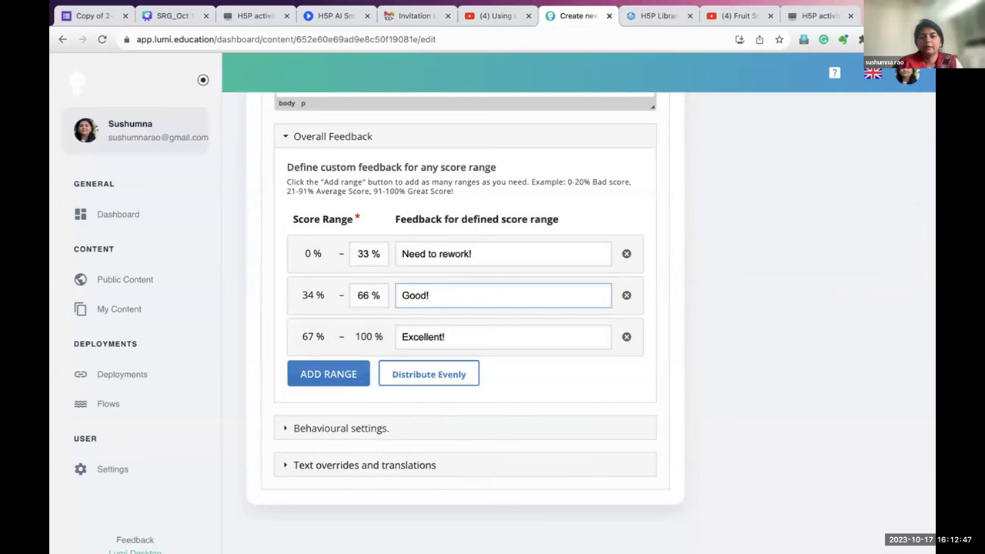
pyautogui.write('!')
pyautogui.click(463, 331)
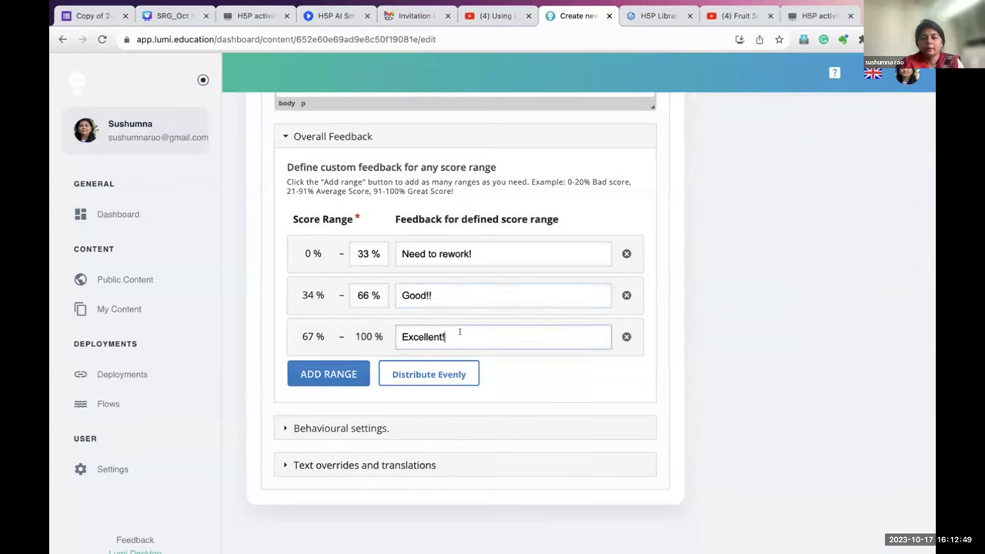
pyautogui.write('!')
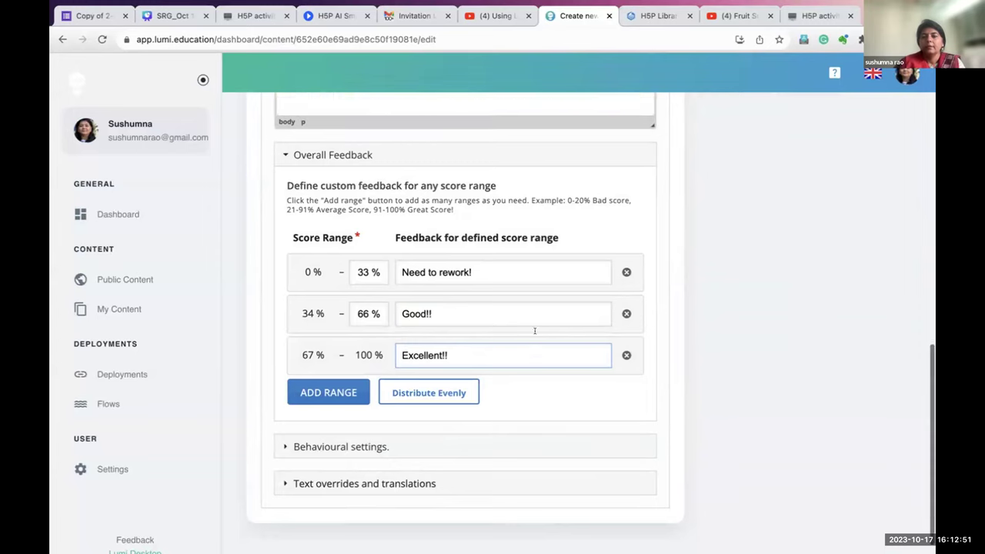
pyautogui.scroll(3, 534, 330)
pyautogui.click(819, 190)
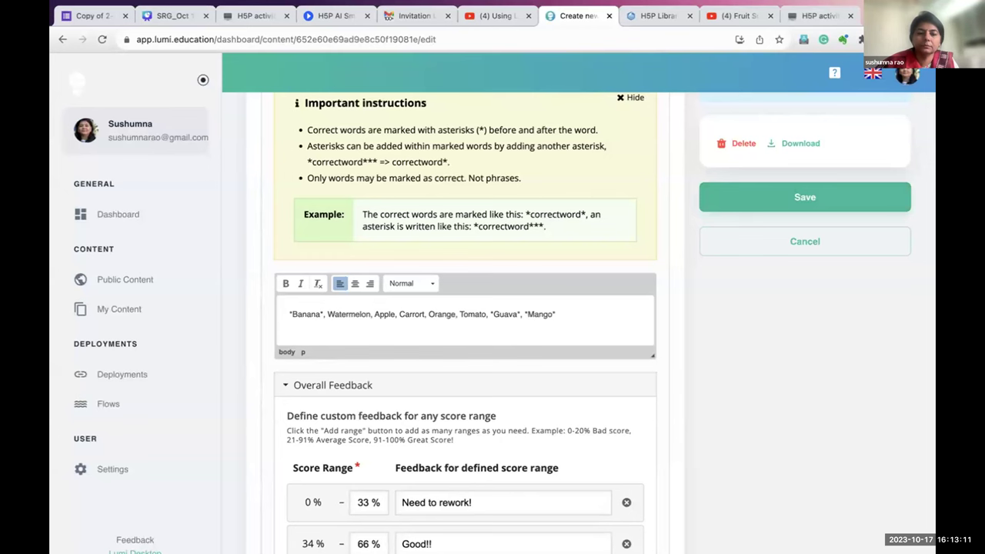
# Delete and re-enter the closing asterisk after Banana in the text field, and save the Fruits content again.
pyautogui.click(323, 313)
pyautogui.press('BackSpace')
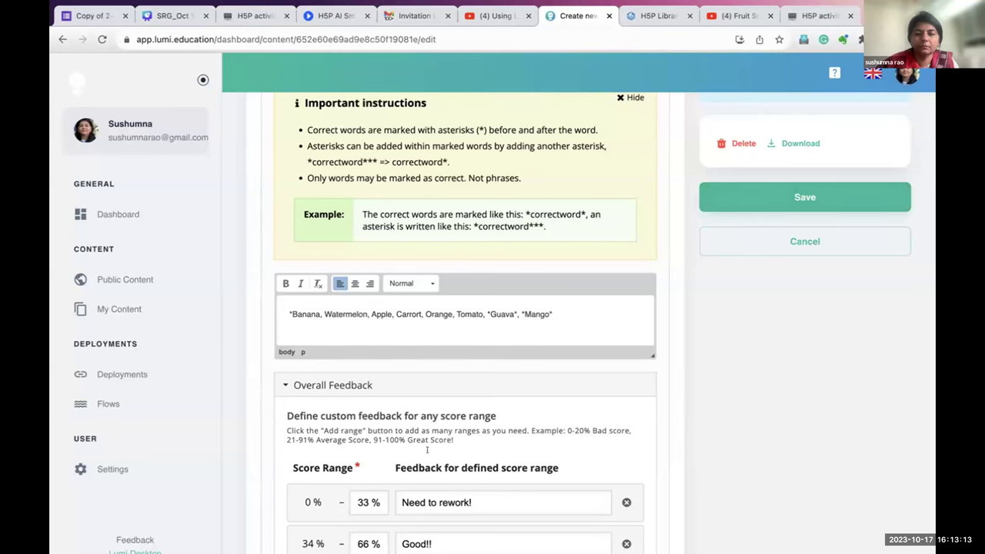
pyautogui.write('*')
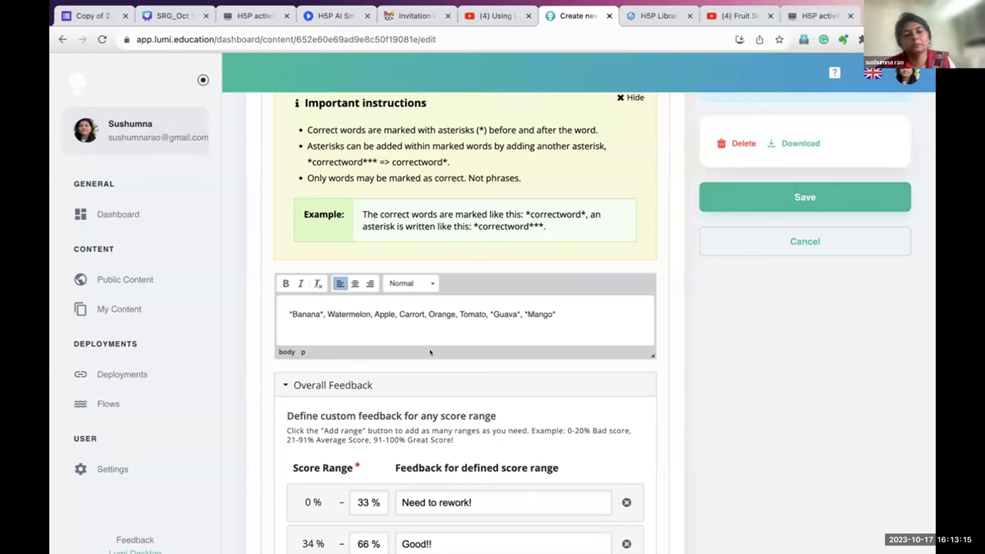
pyautogui.click(768, 193)
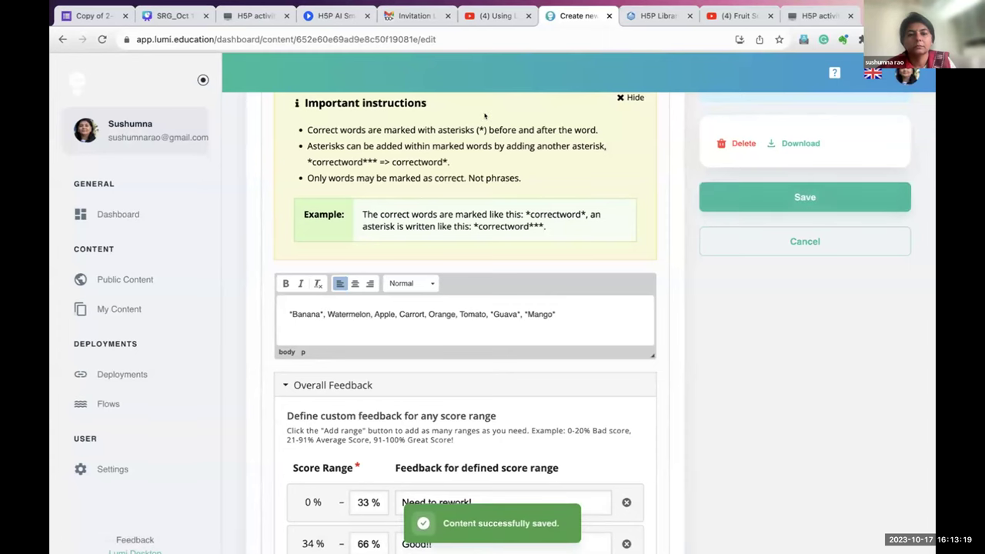
# Add "Fruits, Fruit names" as a keyword for the Fruits content.
pyautogui.moveTo(386, 4)
pyautogui.scroll(6, 528, 215)
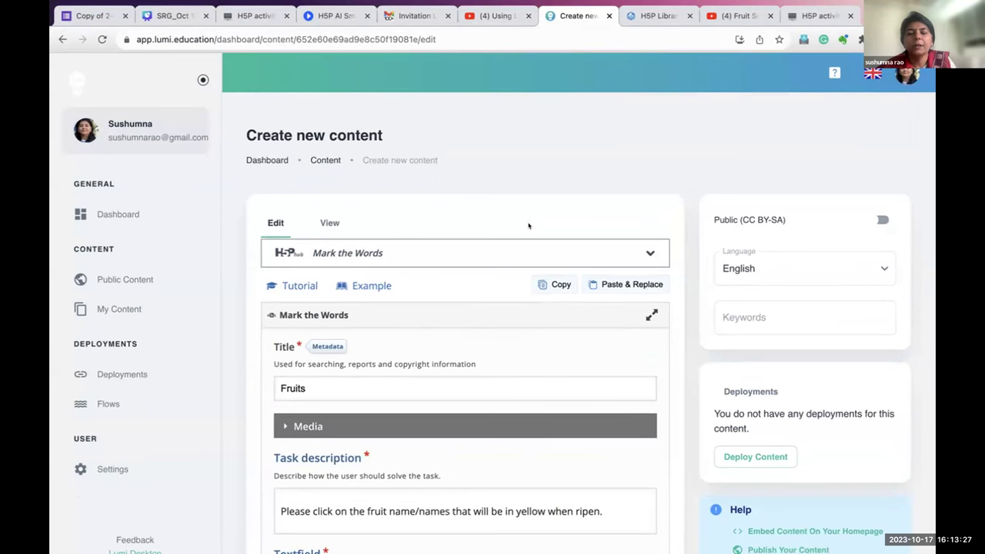
pyautogui.click(732, 311)
pyautogui.write('Fr')
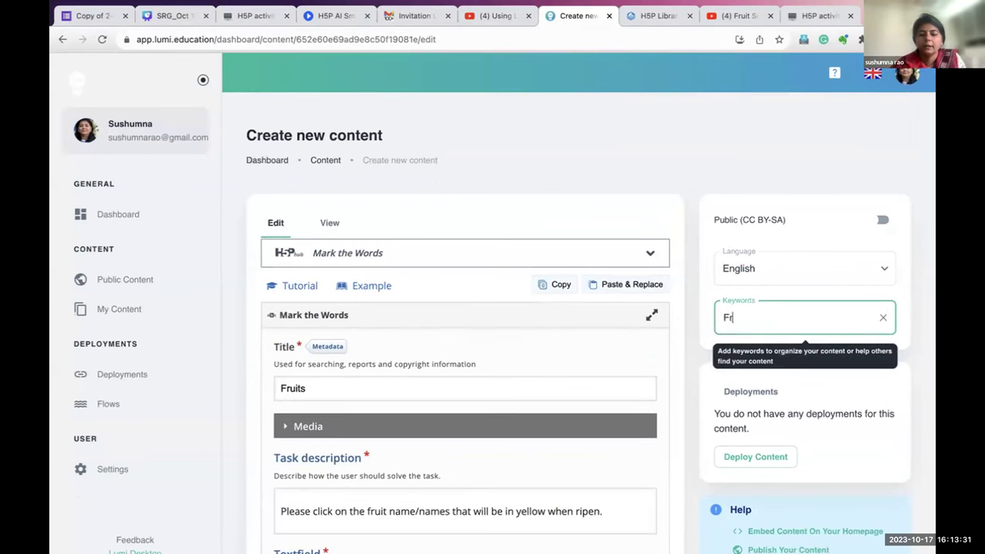
pyautogui.write('uits, Fruit n')
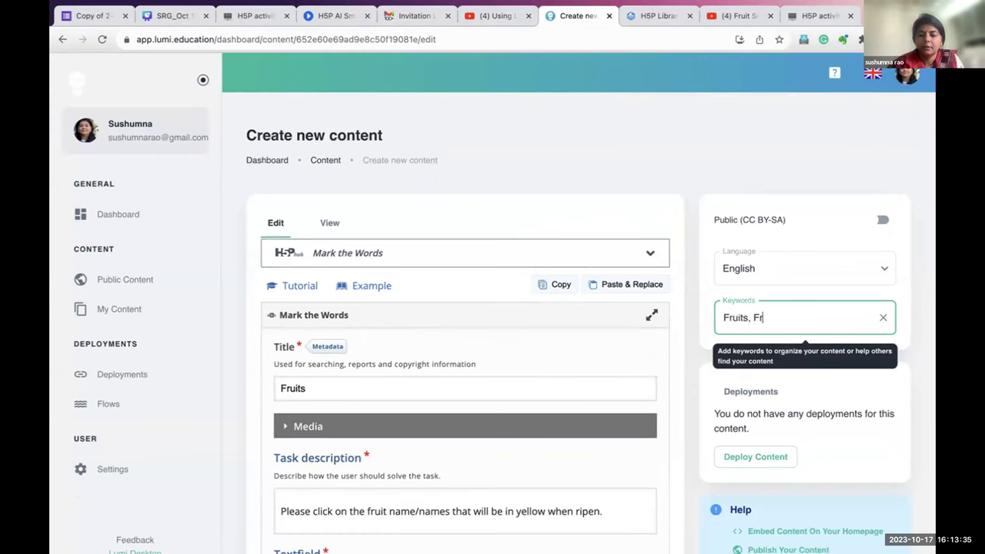
pyautogui.write('s')
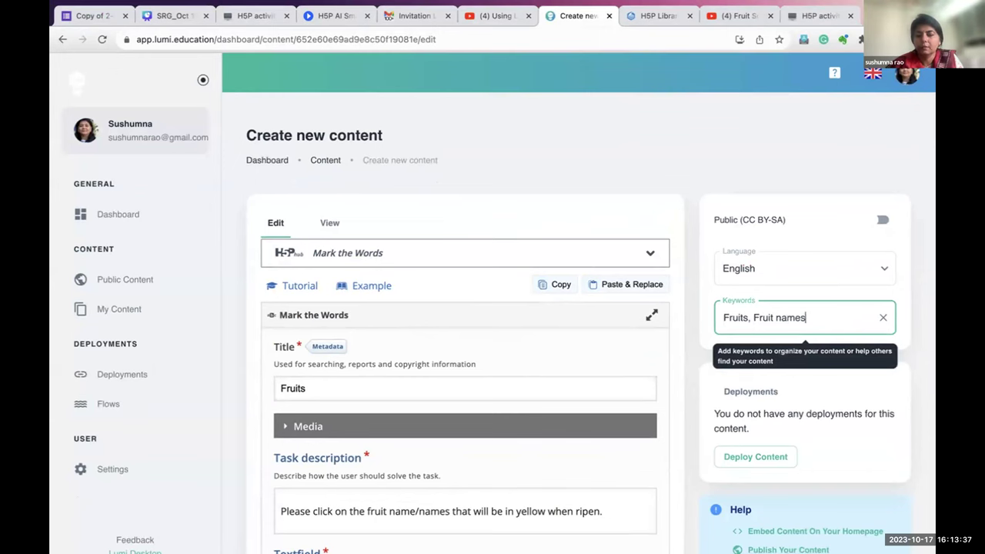
pyautogui.press('Return')
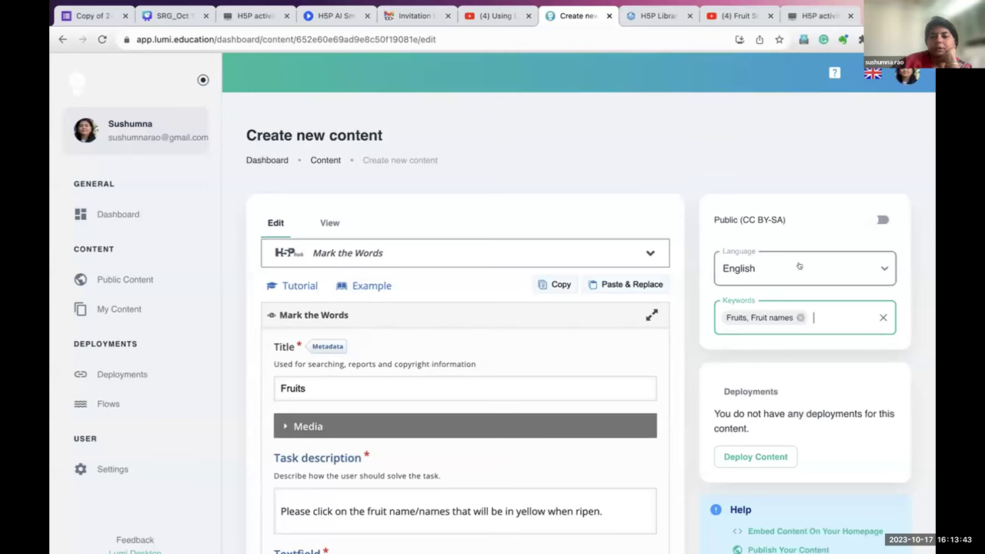
pyautogui.click(880, 219)
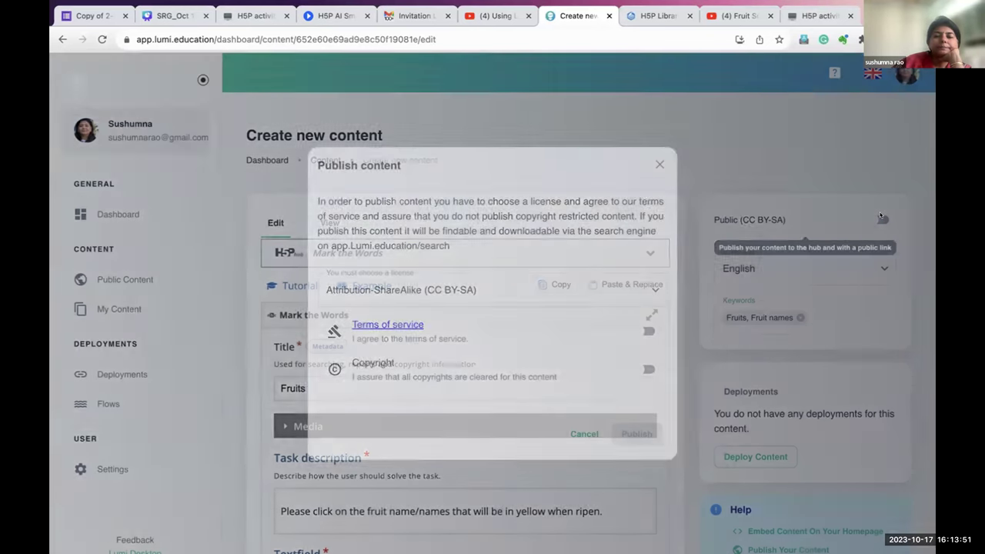
pyautogui.click(567, 300)
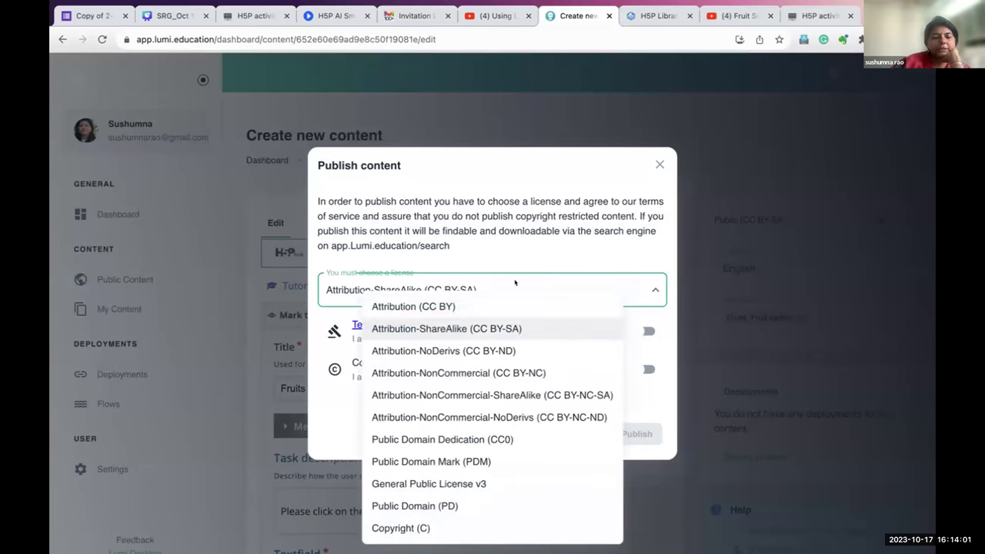
pyautogui.click(478, 307)
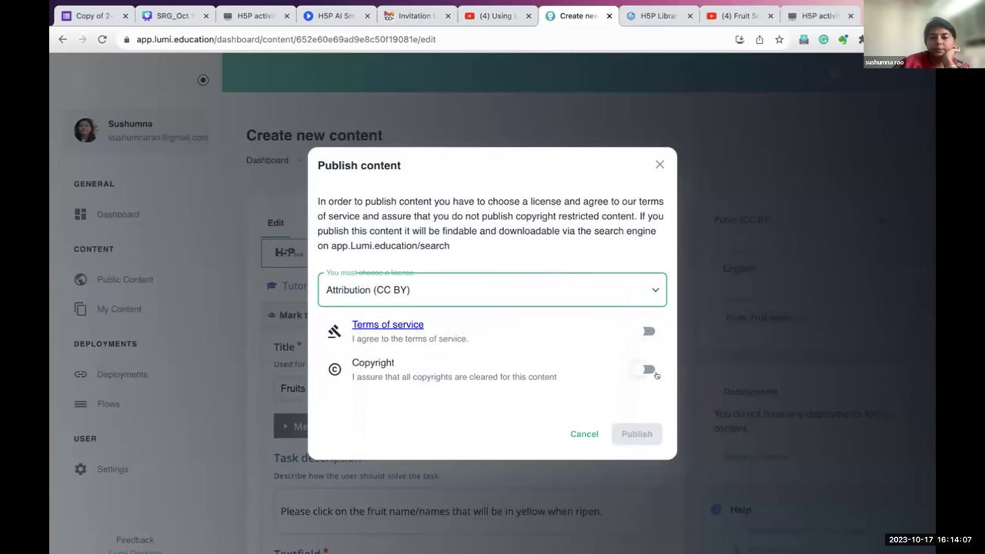
pyautogui.click(648, 370)
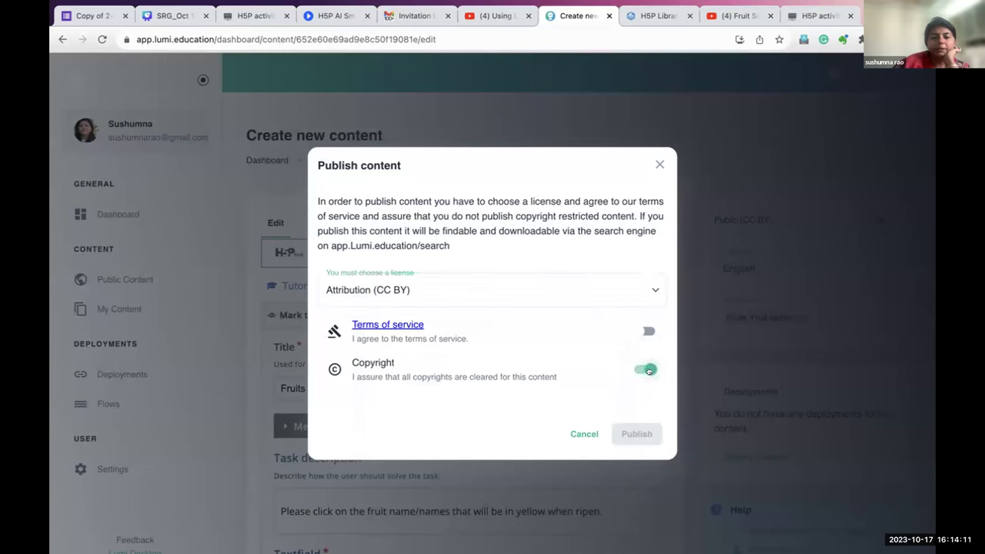
pyautogui.click(647, 330)
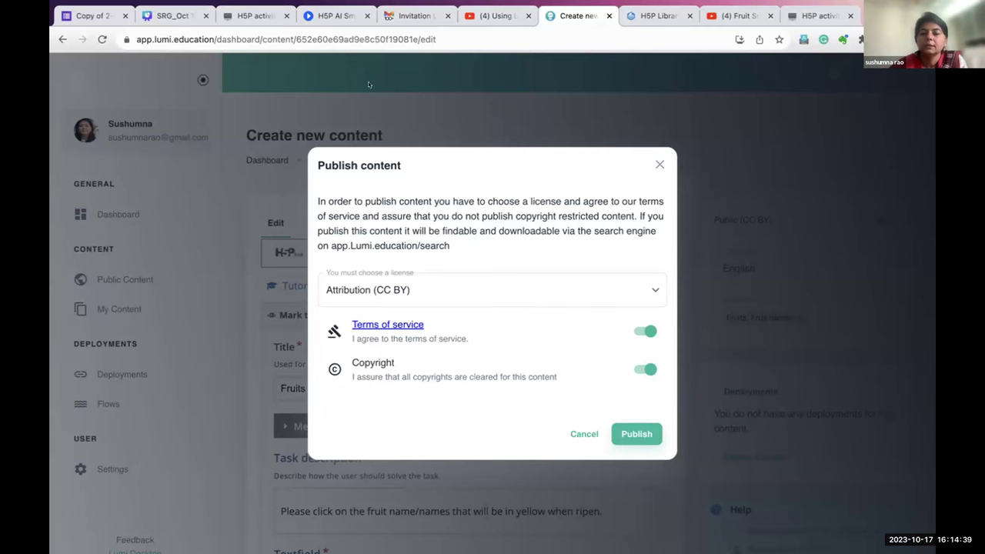
pyautogui.click(660, 164)
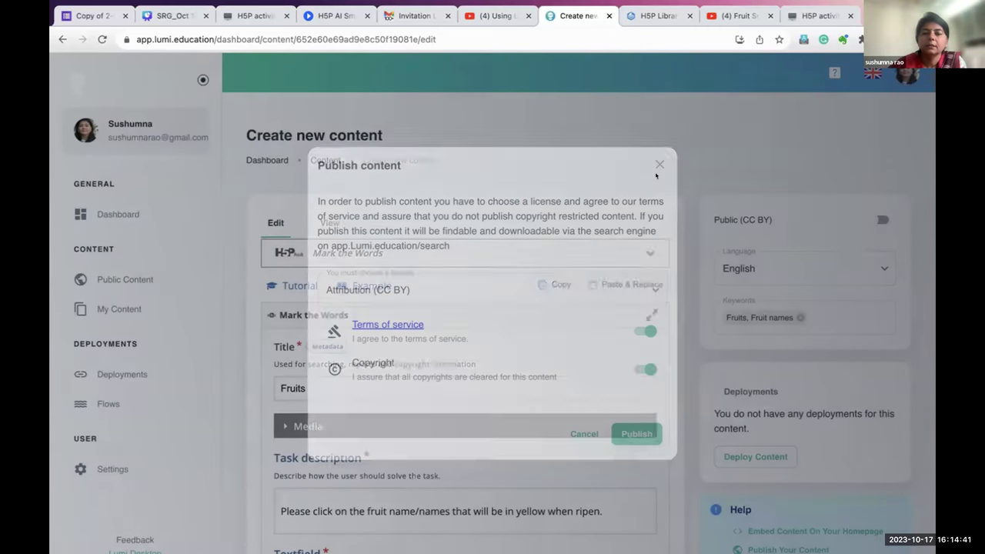
# Save the Fruits content again.
pyautogui.scroll(-5, 464, 434)
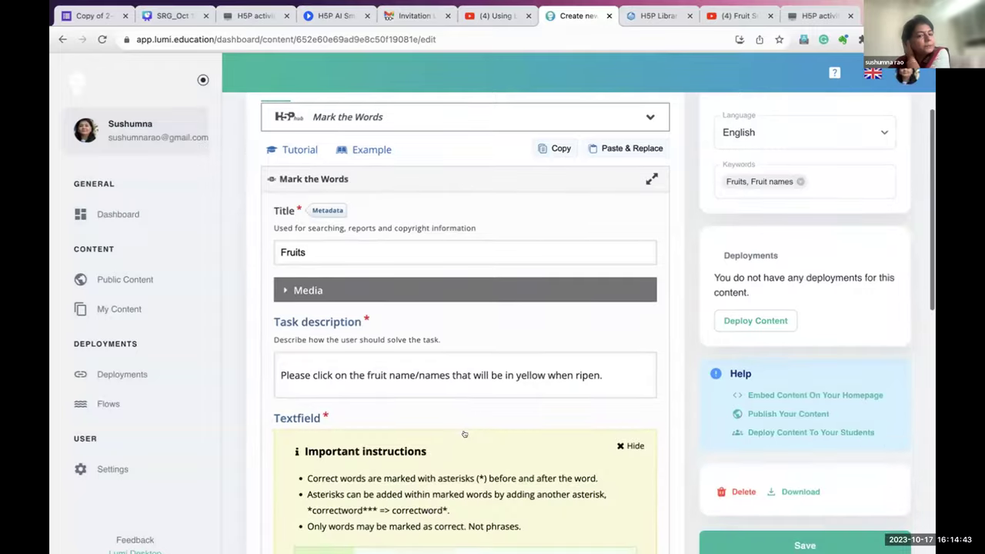
pyautogui.scroll(-3, 467, 431)
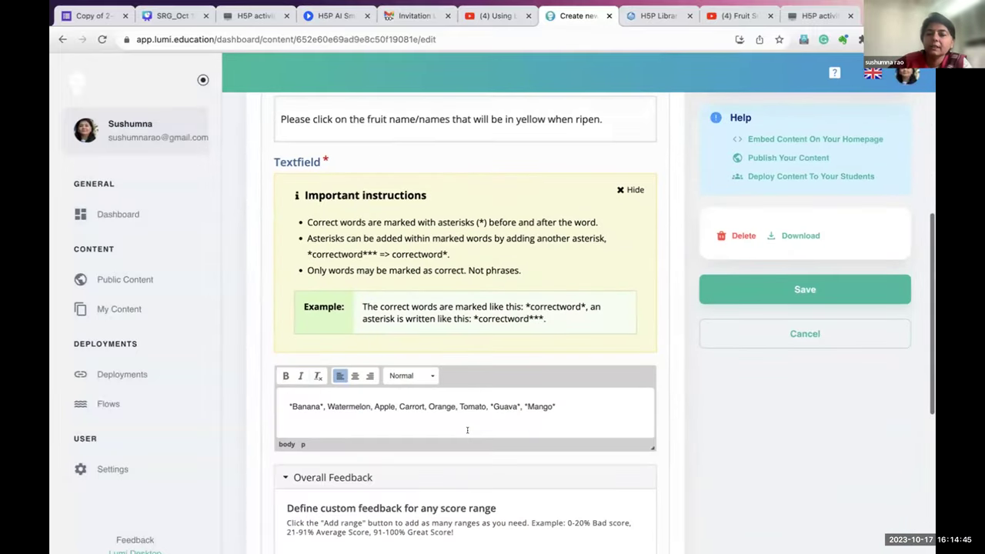
pyautogui.click(797, 288)
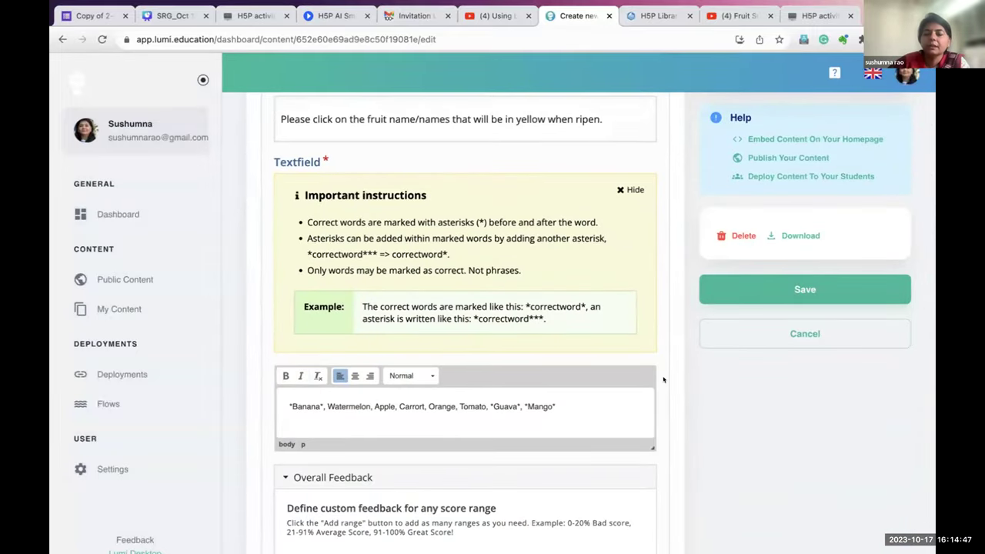
# Start another new content from the dashboard, search the content types for "Mar" and choose Mark the Words.
pyautogui.scroll(10, 663, 379)
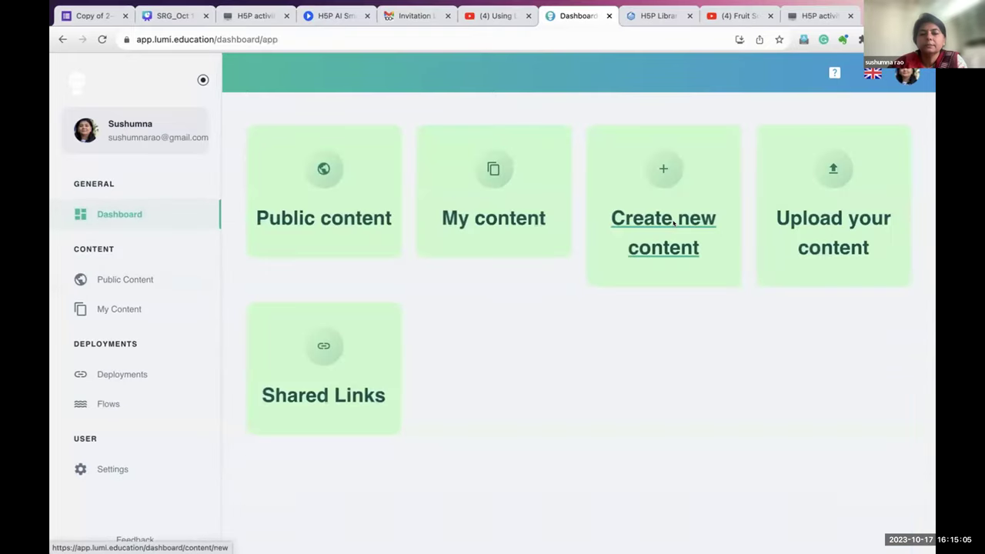
pyautogui.click(673, 222)
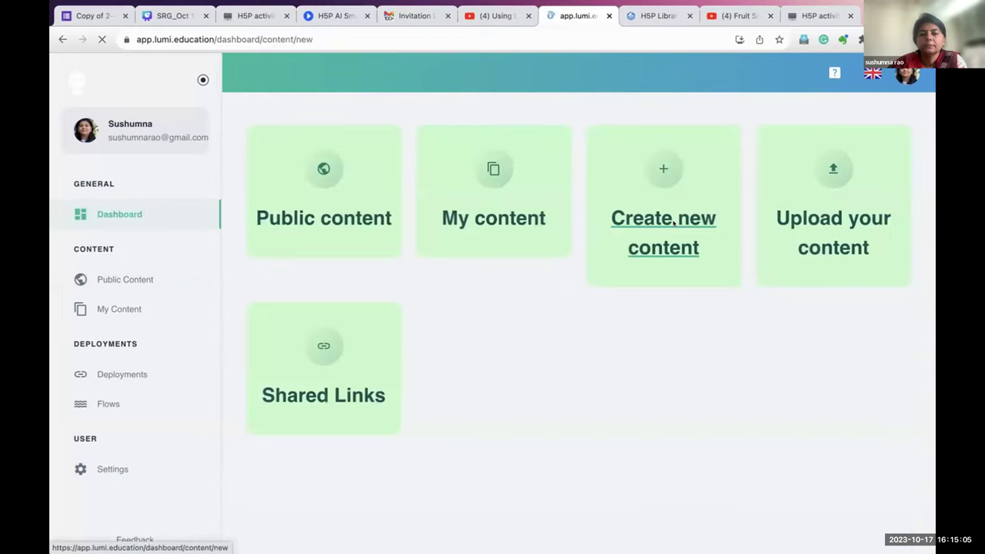
pyautogui.scroll(-2, 769, 459)
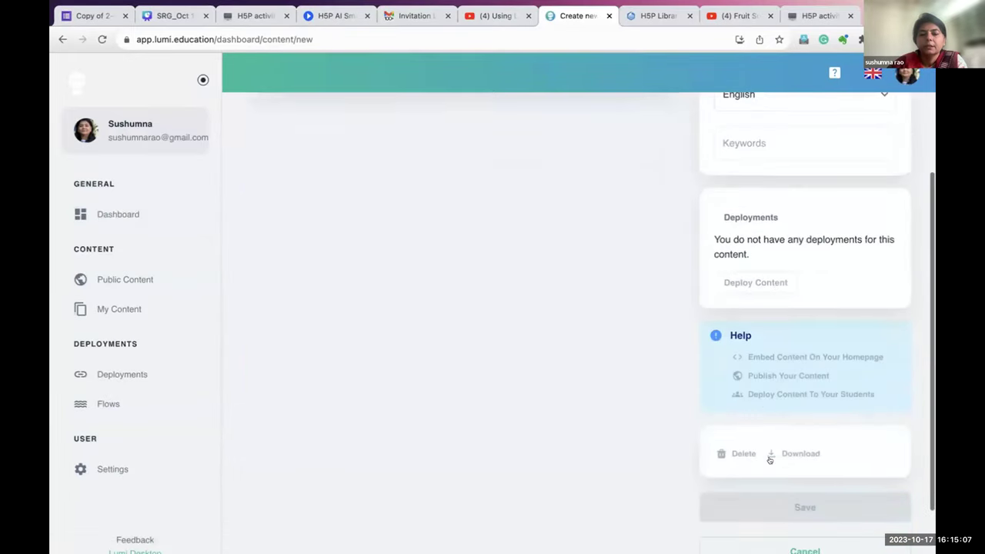
pyautogui.scroll(-1, 769, 459)
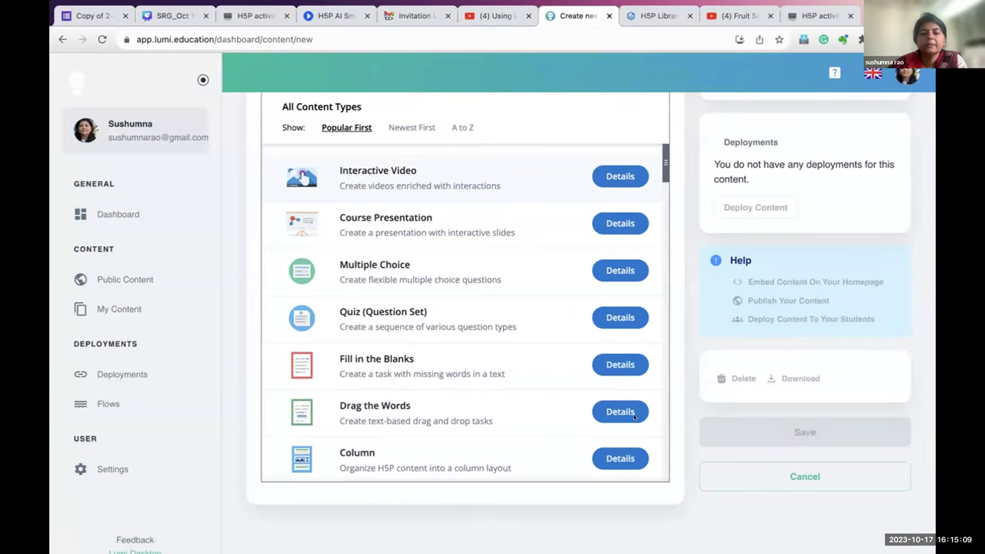
pyautogui.scroll(2, 311, 413)
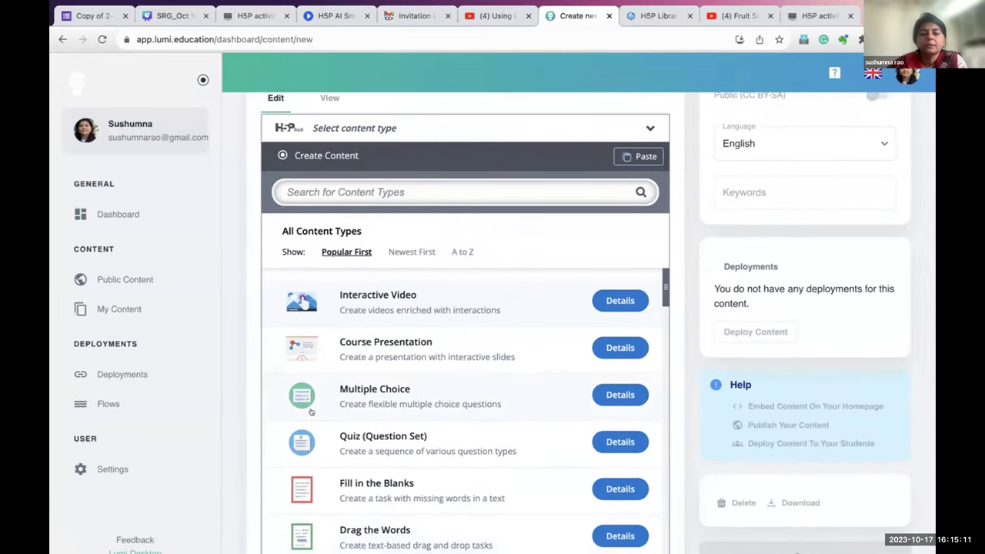
pyautogui.scroll(2, 310, 413)
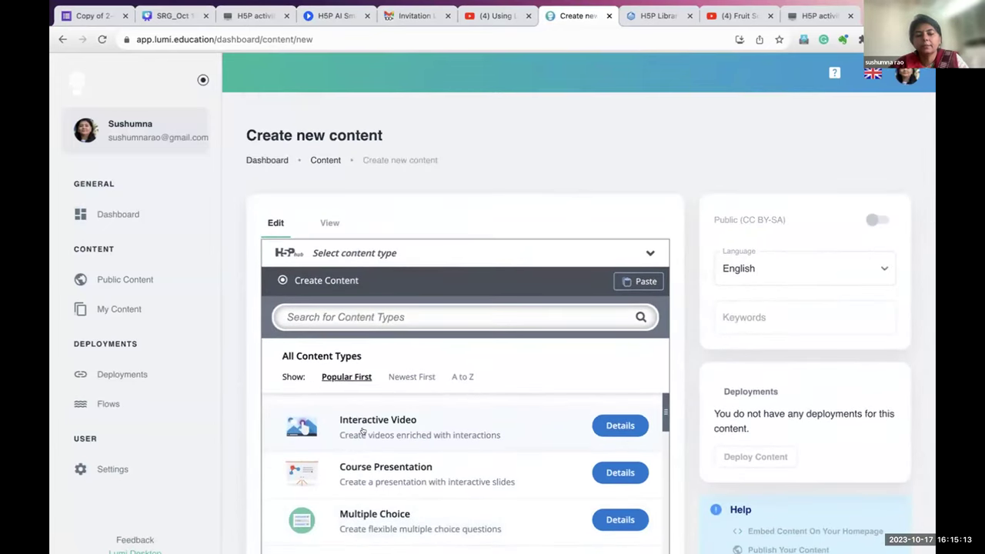
pyautogui.click(361, 317)
pyautogui.write('Mar')
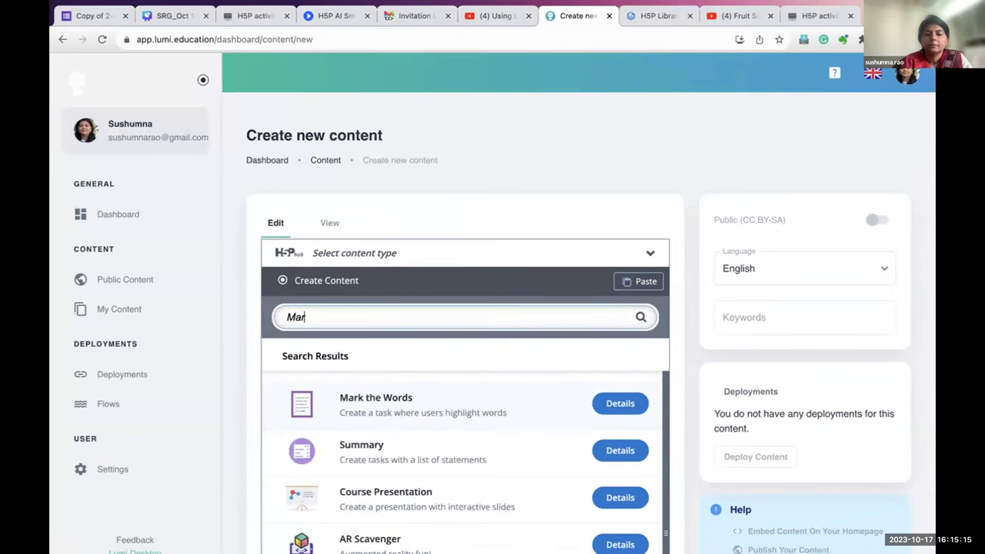
pyautogui.click(377, 398)
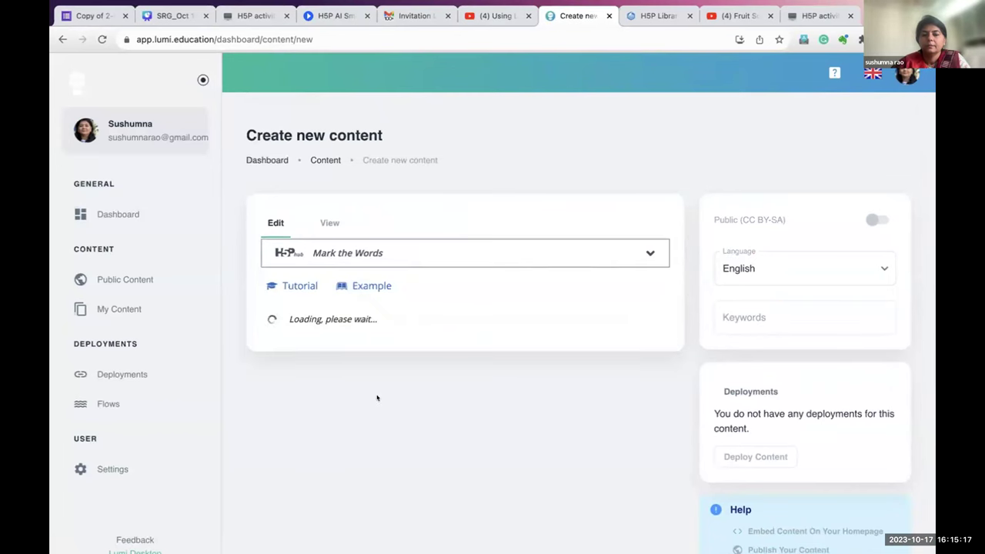
pyautogui.scroll(-3, 376, 390)
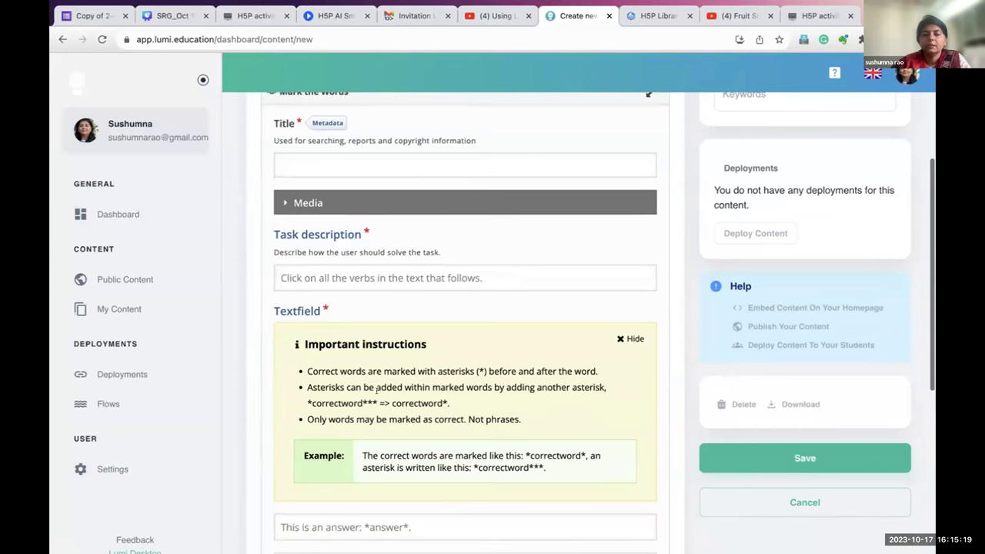
pyautogui.click(787, 458)
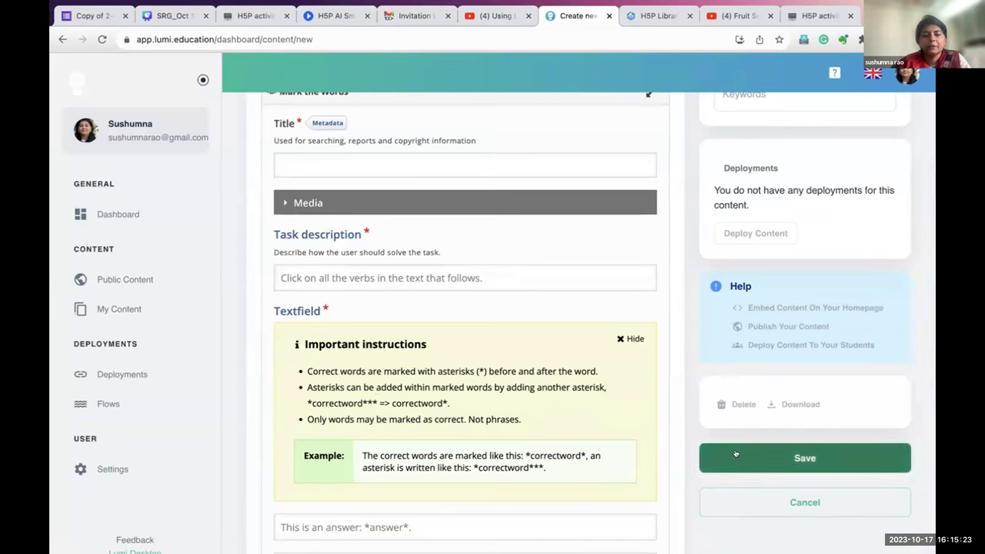
pyautogui.click(290, 164)
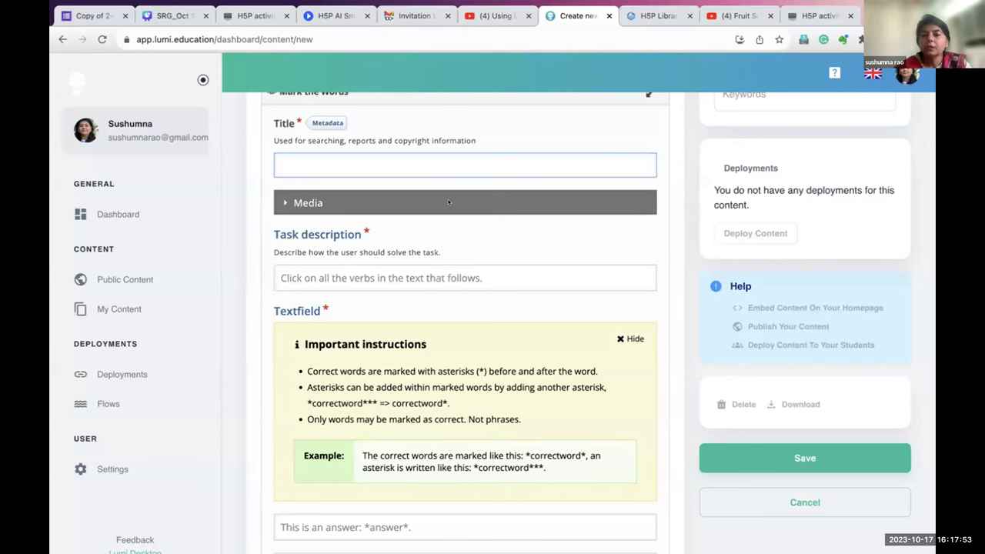
# Leave the blank activity and open the saved Fruits content for editing from the user's own content list.
pyautogui.scroll(2, 713, 192)
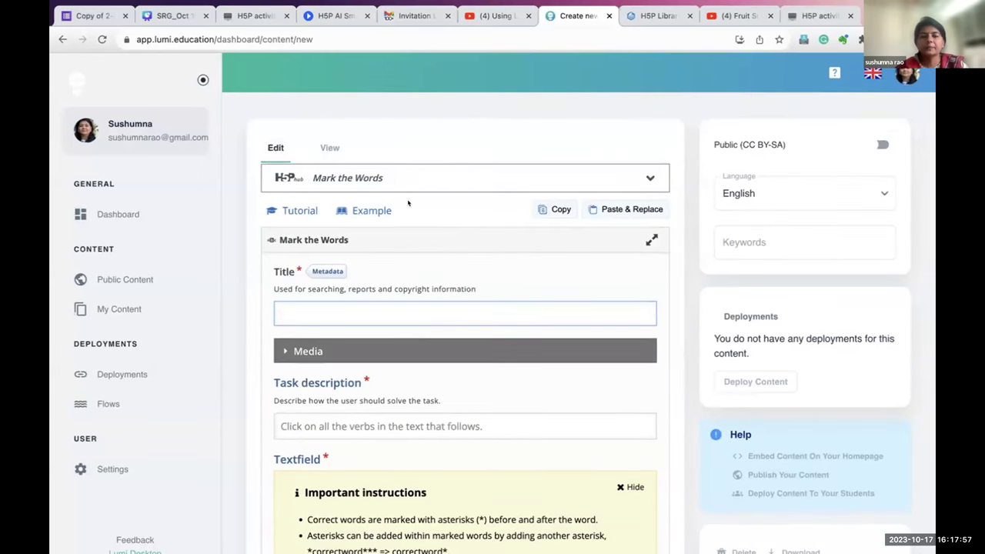
pyautogui.click(110, 219)
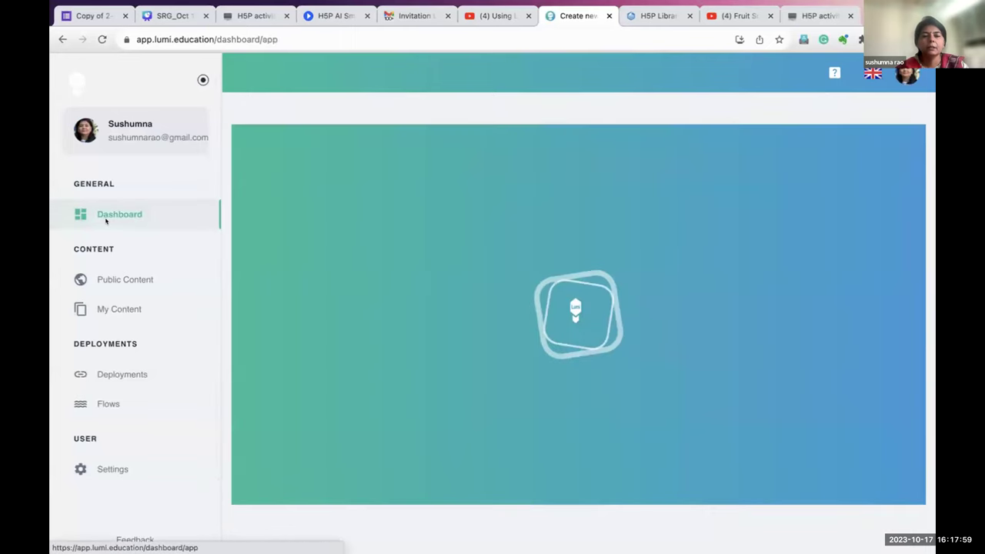
pyautogui.click(465, 208)
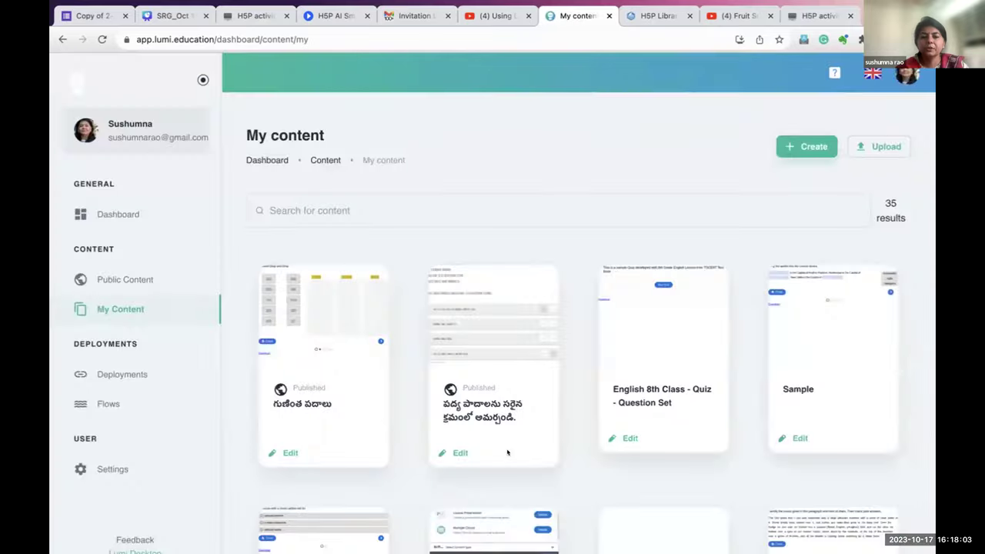
pyautogui.scroll(-5, 507, 451)
pyautogui.click(632, 310)
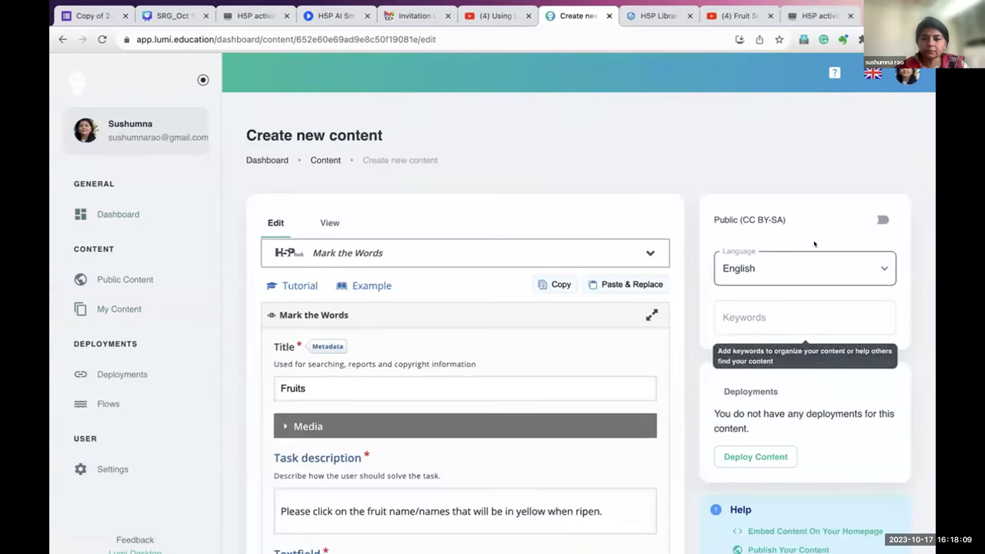
# Publish the Fruits content under the Attribution (CC BY) license, agreeing to the terms of service and assuring copyright clearance.
pyautogui.click(862, 222)
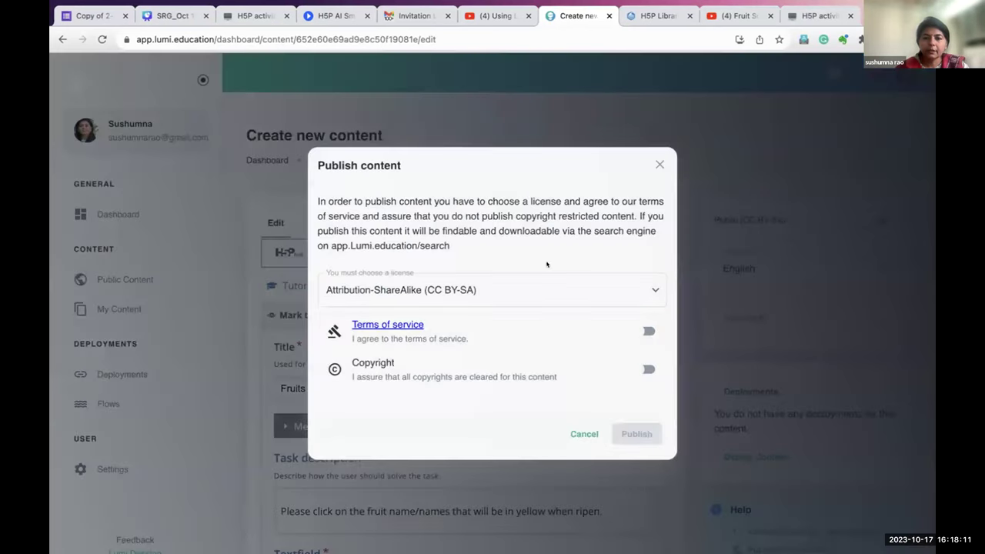
pyautogui.click(480, 303)
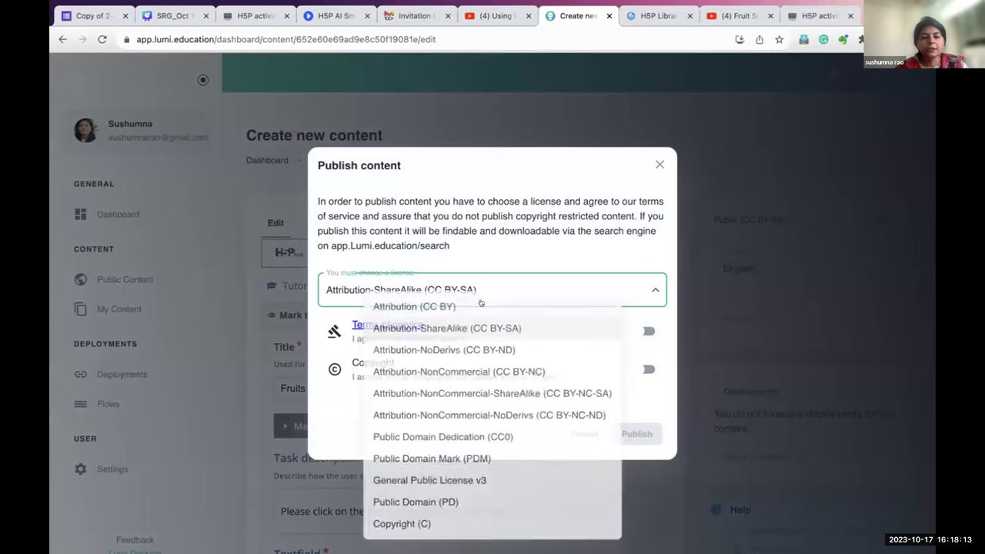
pyautogui.click(459, 306)
pyautogui.click(639, 331)
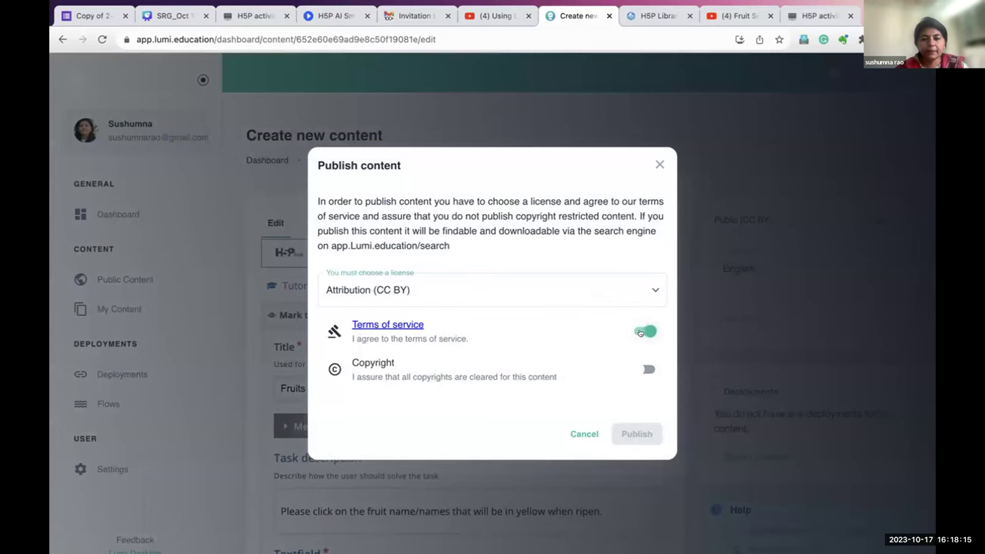
pyautogui.click(640, 369)
pyautogui.click(636, 433)
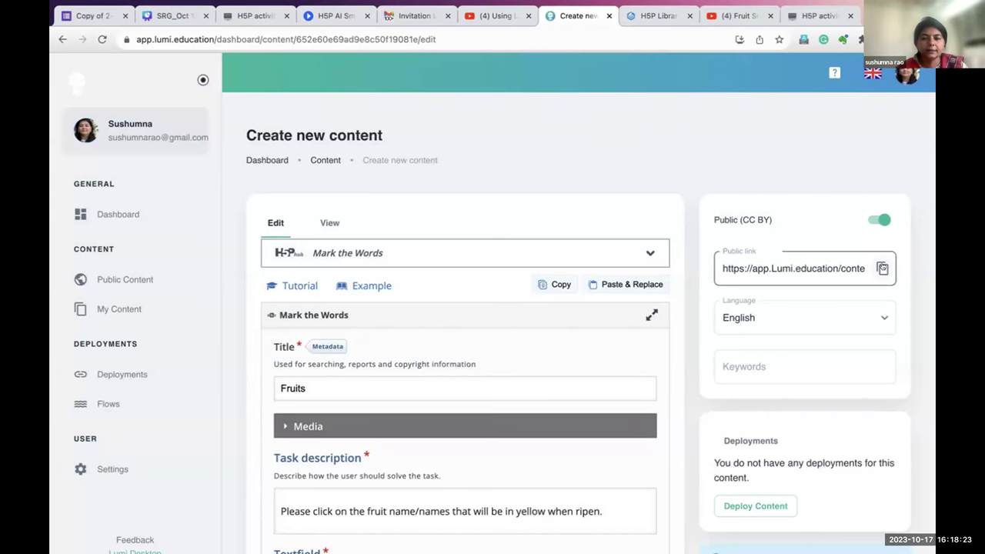
# Copy the public link of the Fruits content and switch to the Padlet board of H5P activities created in Lumi Cloud.
pyautogui.click(882, 269)
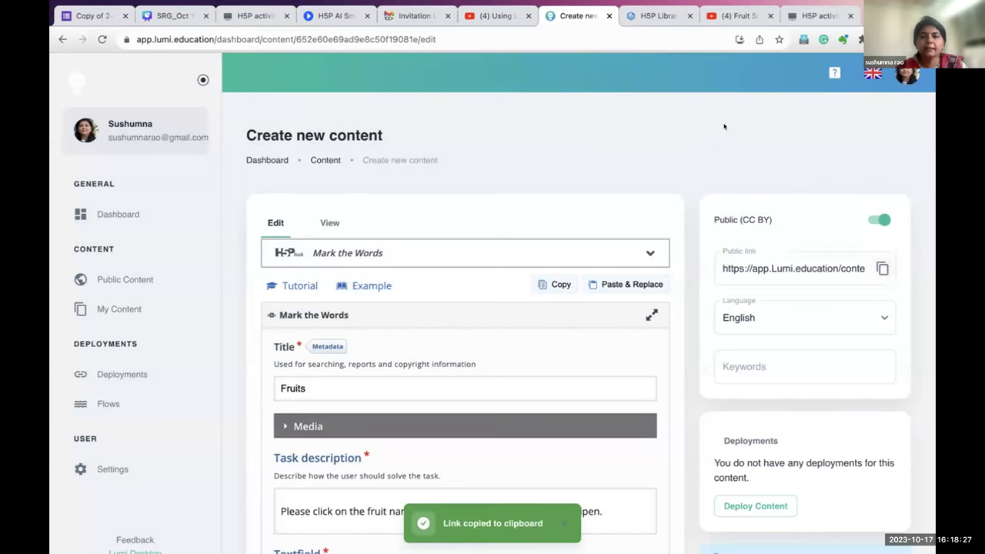
pyautogui.click(811, 9)
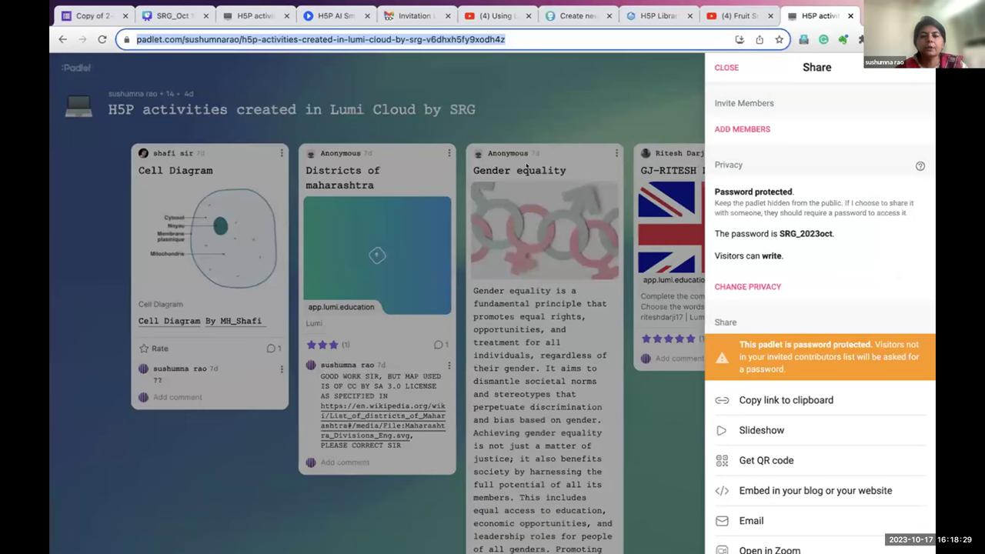
# Close the sharing options, start a new post on the board and attach the copied public link of the Fruits content.
pyautogui.click(725, 68)
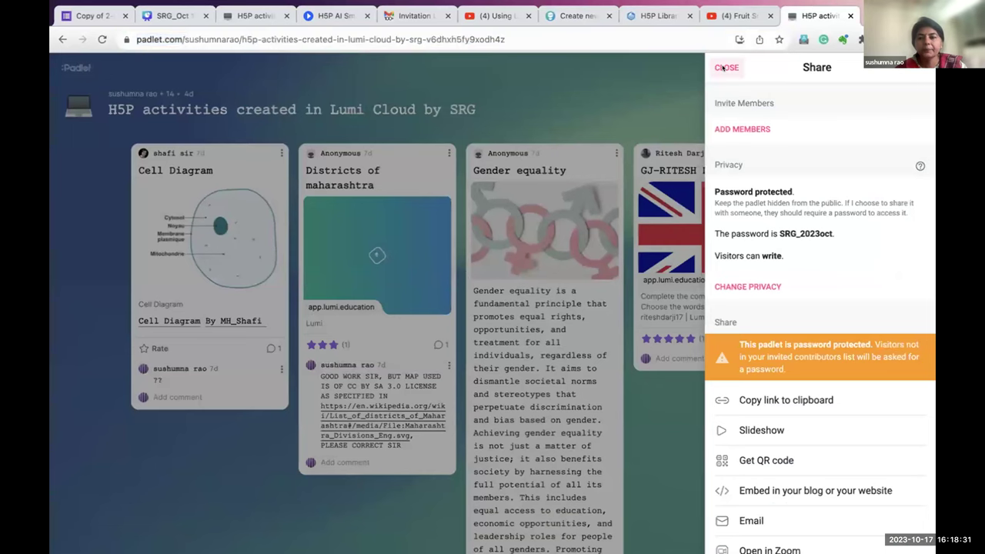
pyautogui.click(890, 522)
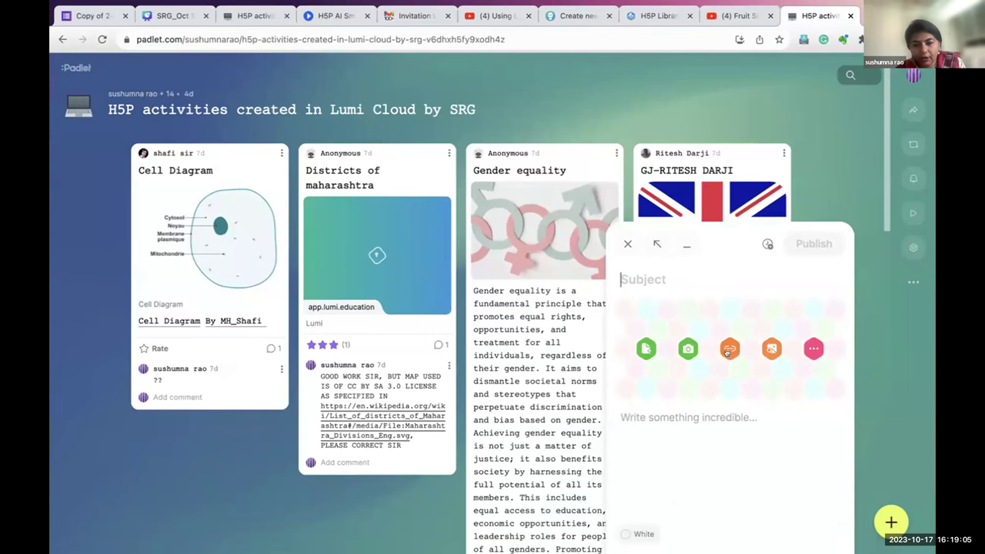
pyautogui.click(728, 350)
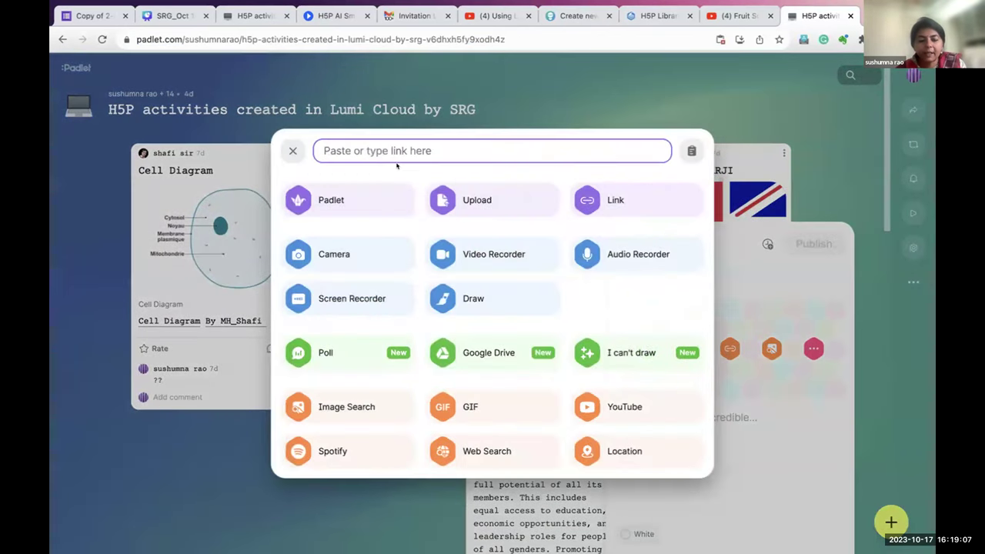
pyautogui.hotkey('ctrl', 'v')
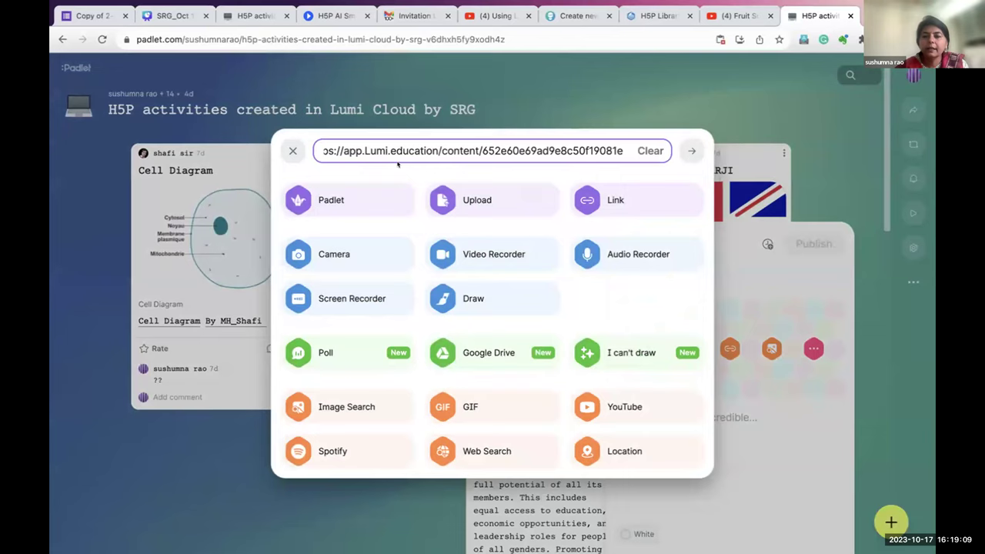
pyautogui.click(692, 151)
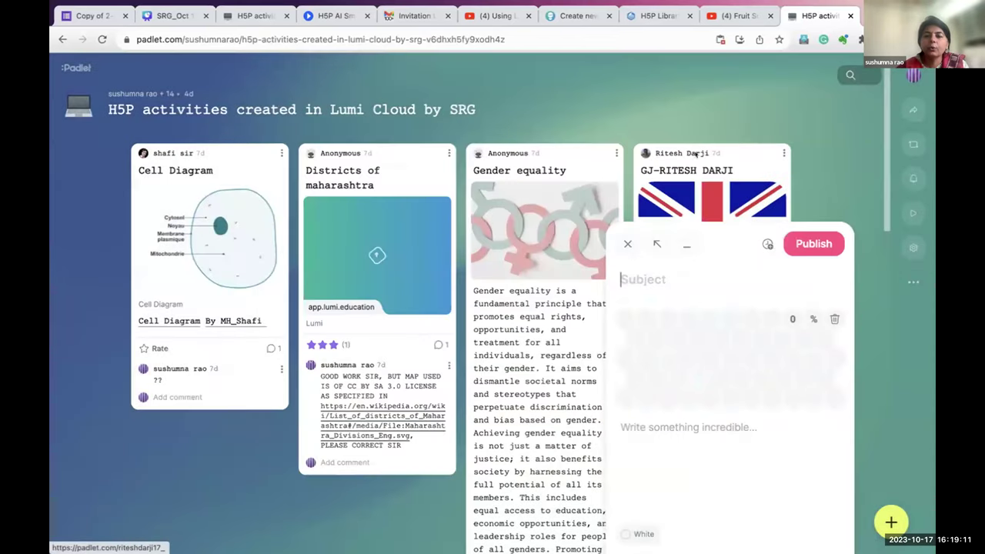
# Title the post "Fruits", describe it as "Created as part of SRG training" with the author's name, and publish it.
pyautogui.write('Fruits')
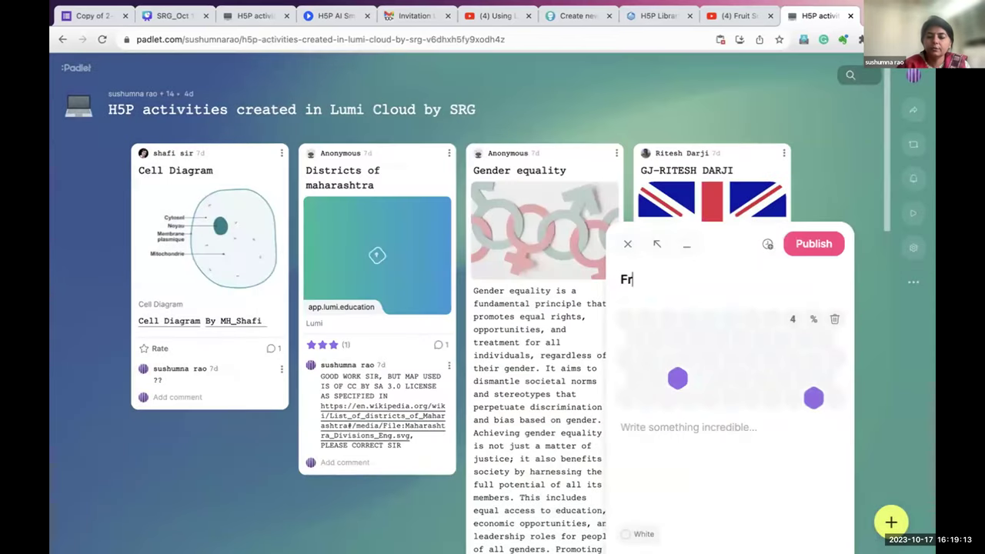
pyautogui.click(635, 426)
pyautogui.write('C')
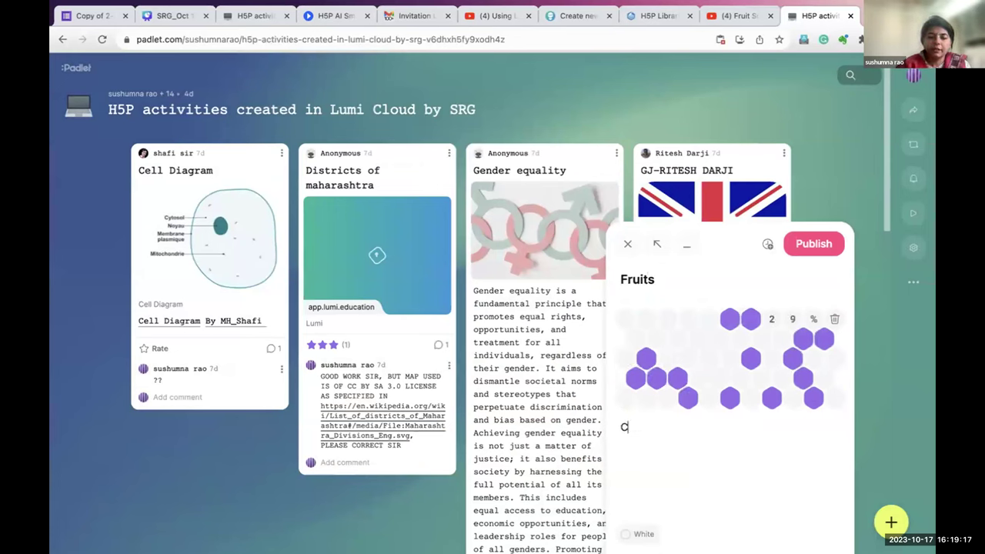
pyautogui.write('reated as p')
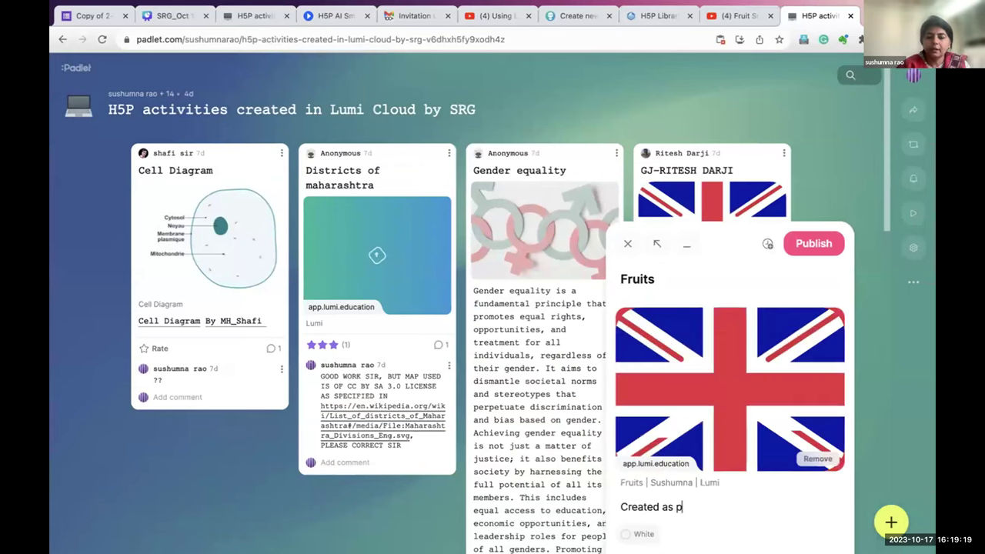
pyautogui.write('art of training ')
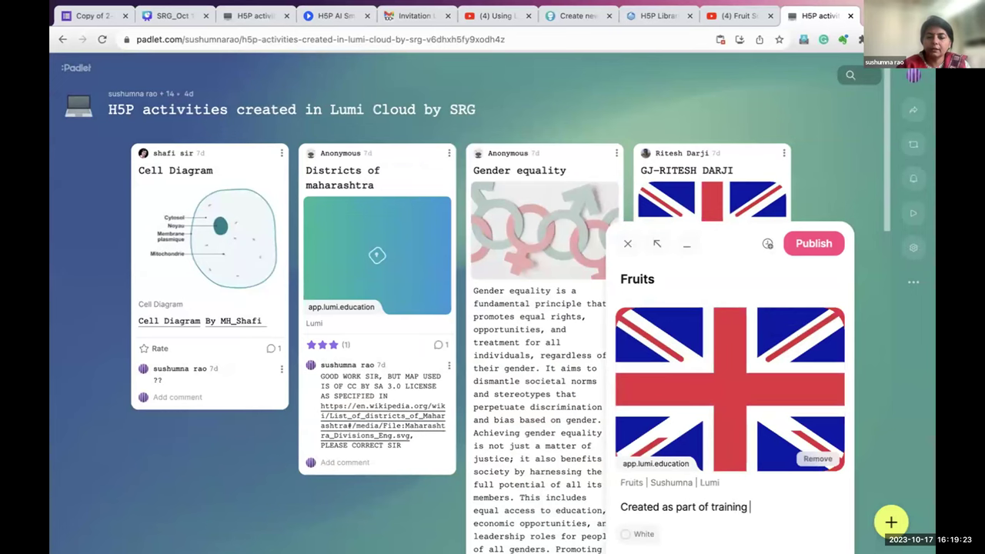
pyautogui.write('SRG - By Sush')
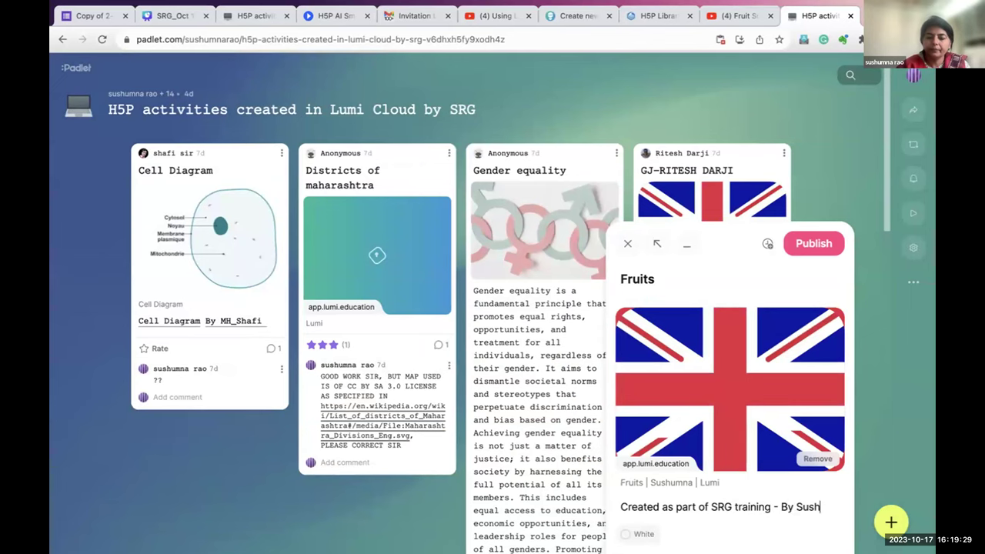
pyautogui.write('umna Rao')
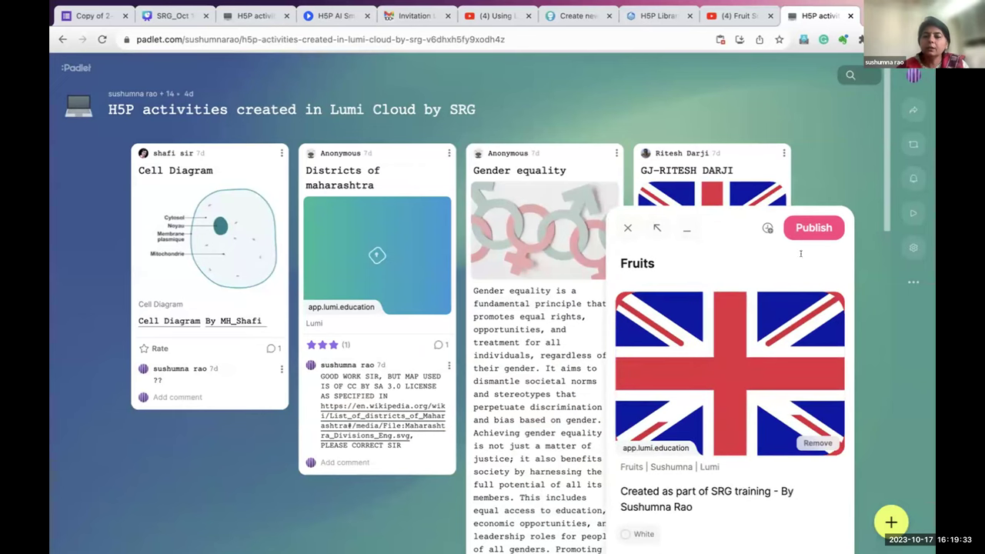
pyautogui.click(813, 228)
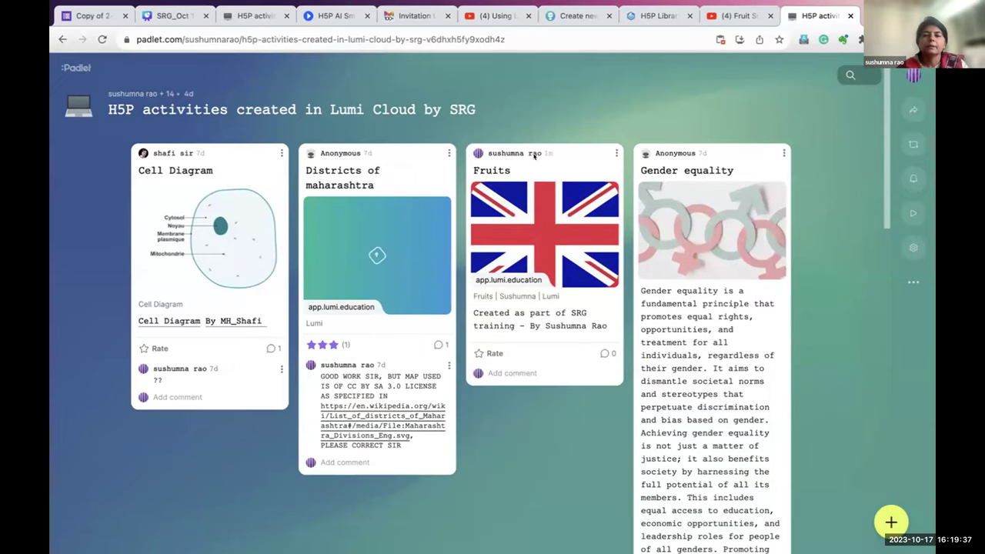
# Copy the board's link to the clipboard and review its privacy options and access password without changing them.
pyautogui.click(915, 109)
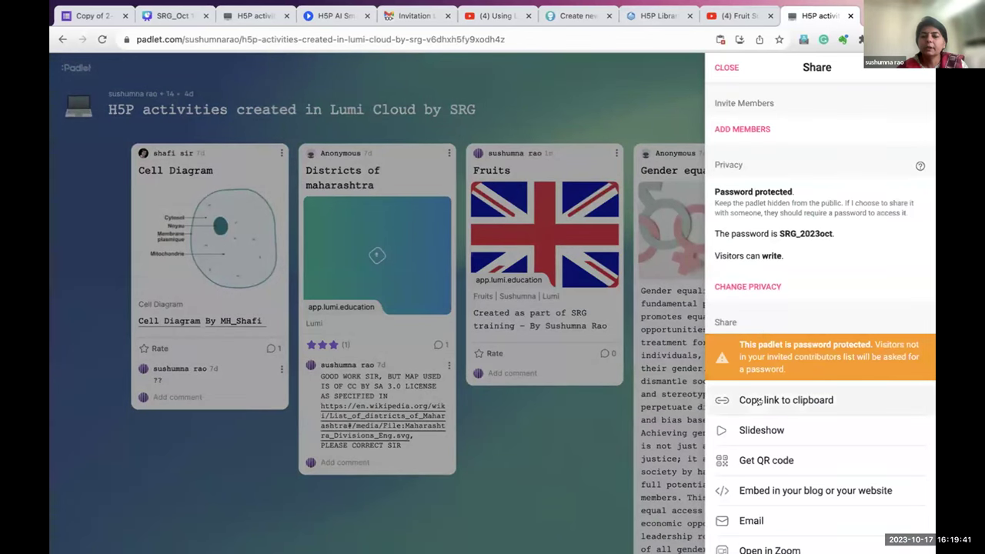
pyautogui.click(785, 400)
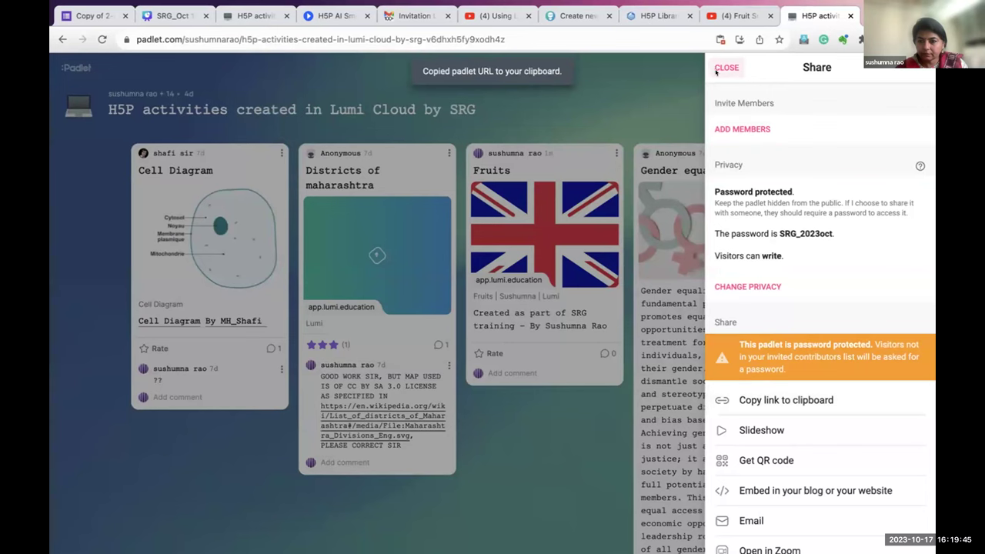
pyautogui.click(760, 287)
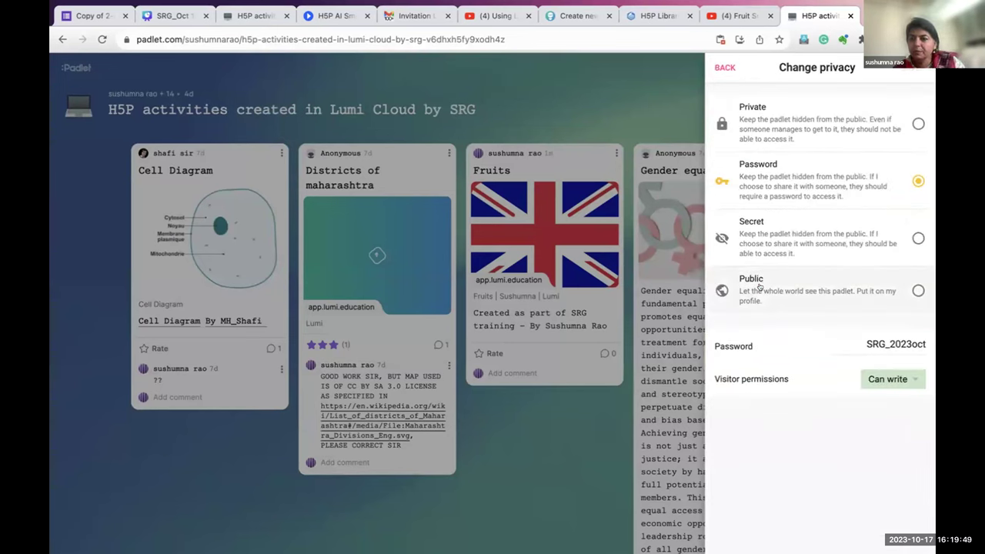
pyautogui.click(724, 68)
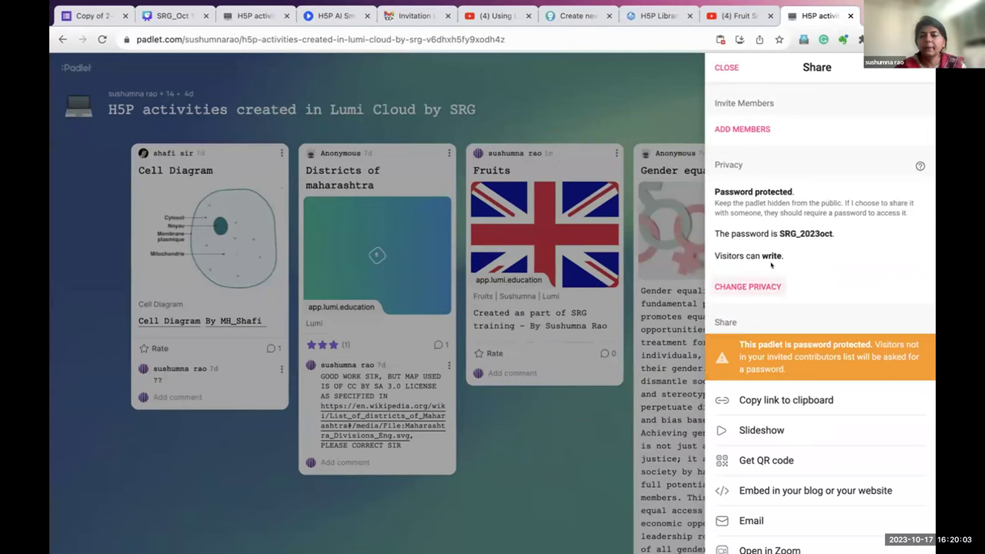
pyautogui.moveTo(779, 234); pyautogui.dragTo(832, 233)
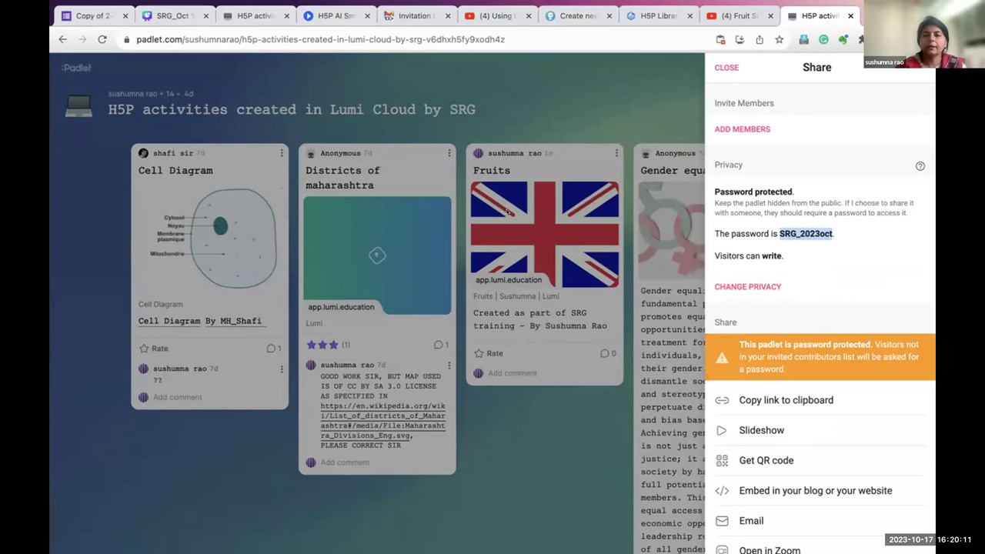
pyautogui.click(726, 67)
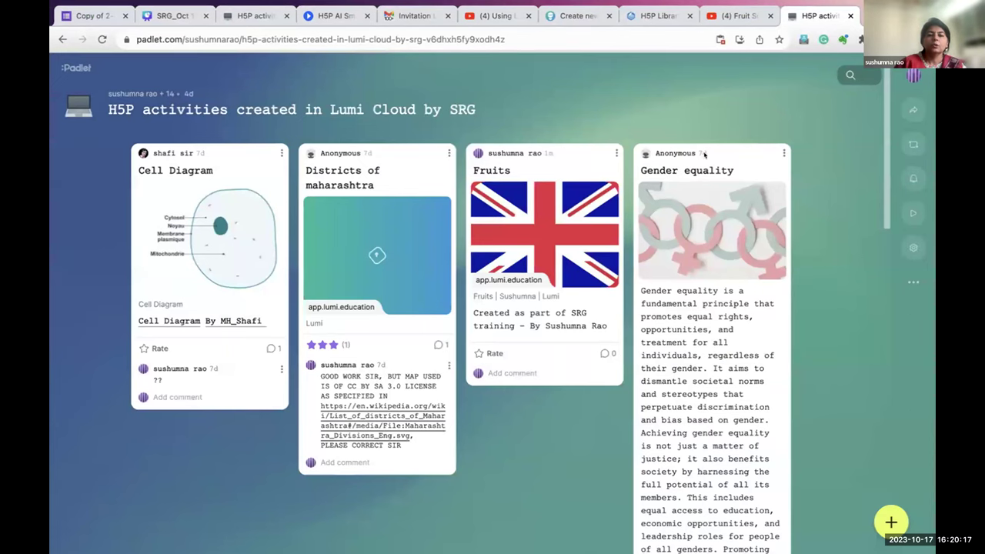
# Try to move the Fruits post to the front of the board.
pyautogui.moveTo(528, 154); pyautogui.dragTo(133, 156)
pyautogui.moveTo(573, 155); pyautogui.dragTo(282, 148)
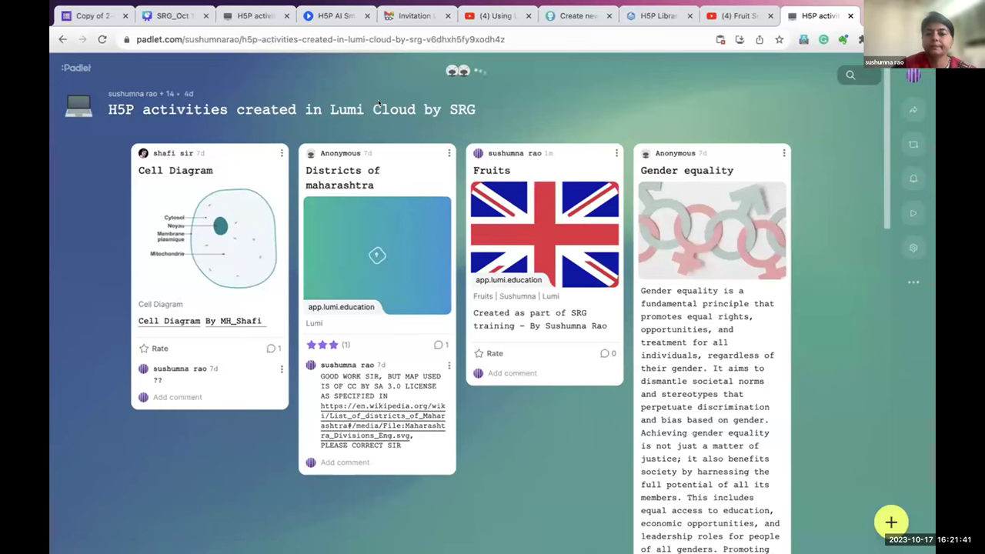
# Switch to Lumi, unpublish the Fruits content and republish it under Attribution (CC BY), and return to the Padlet board.
pyautogui.click(687, 15)
pyautogui.click(581, 15)
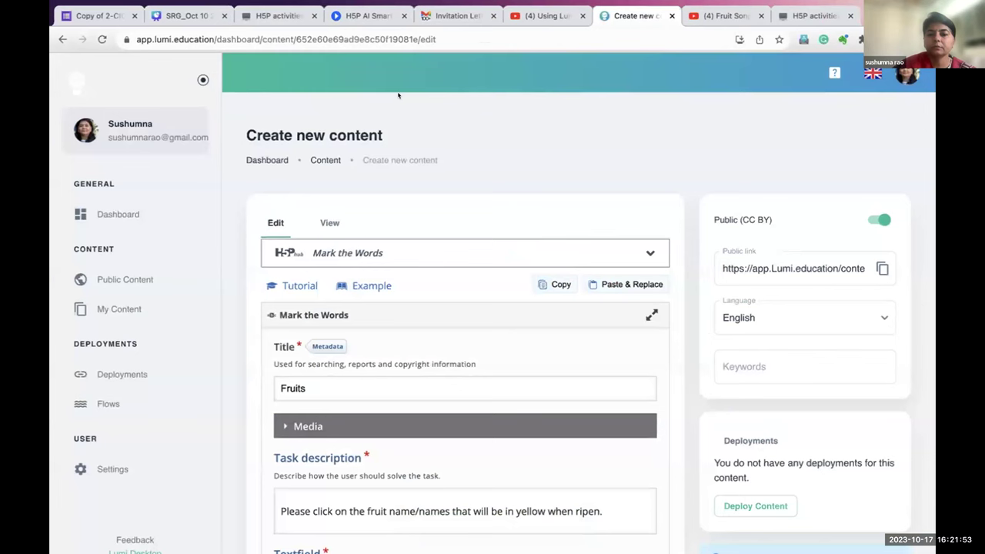
pyautogui.click(877, 220)
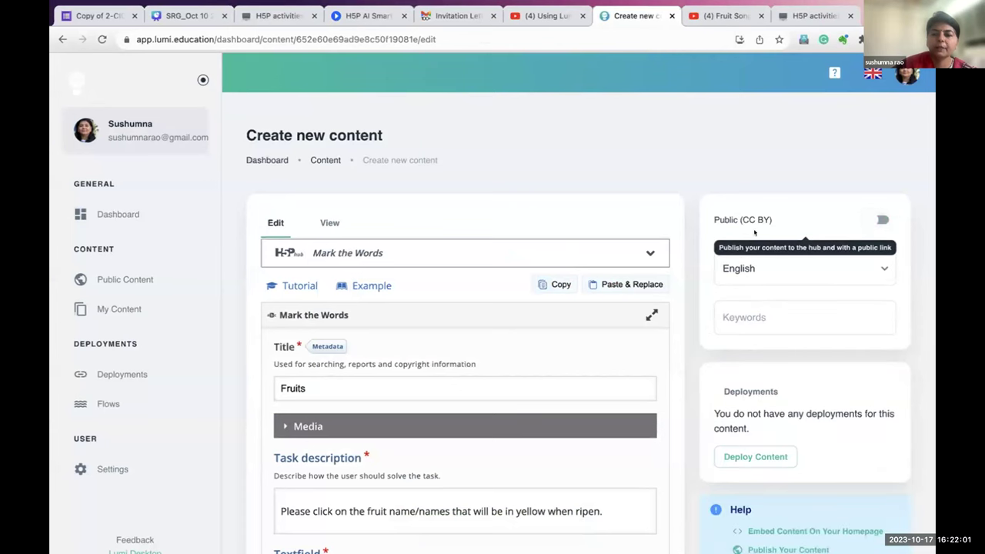
pyautogui.click(879, 219)
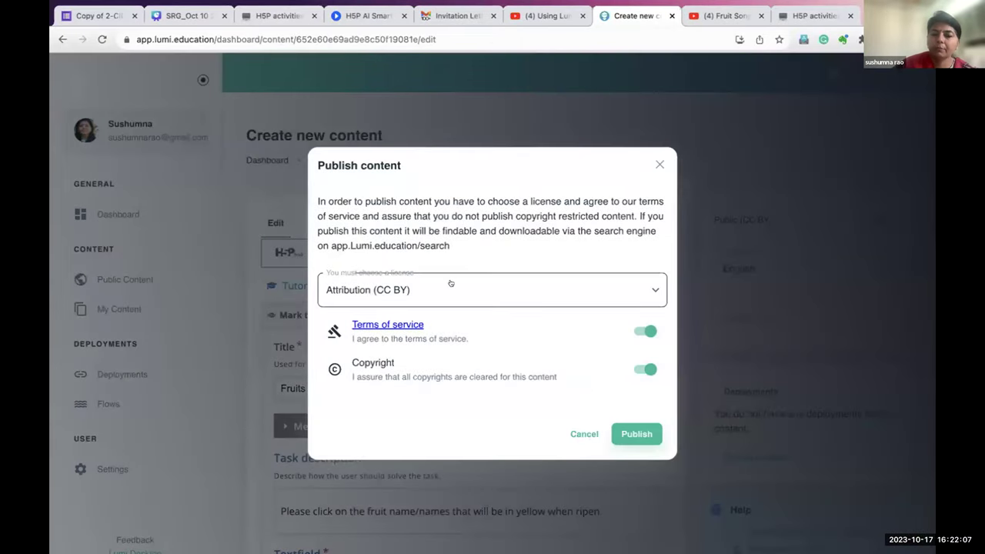
pyautogui.click(637, 434)
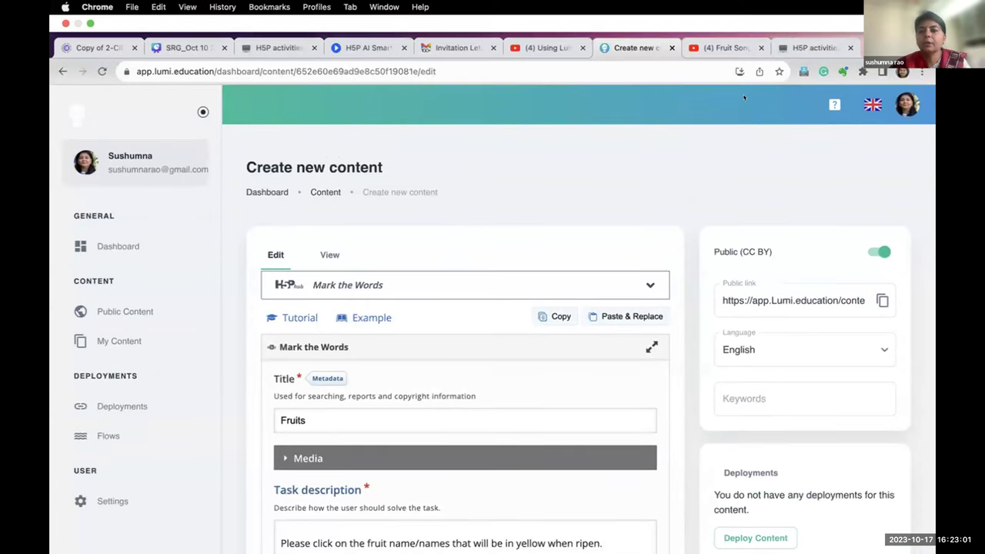
pyautogui.click(822, 48)
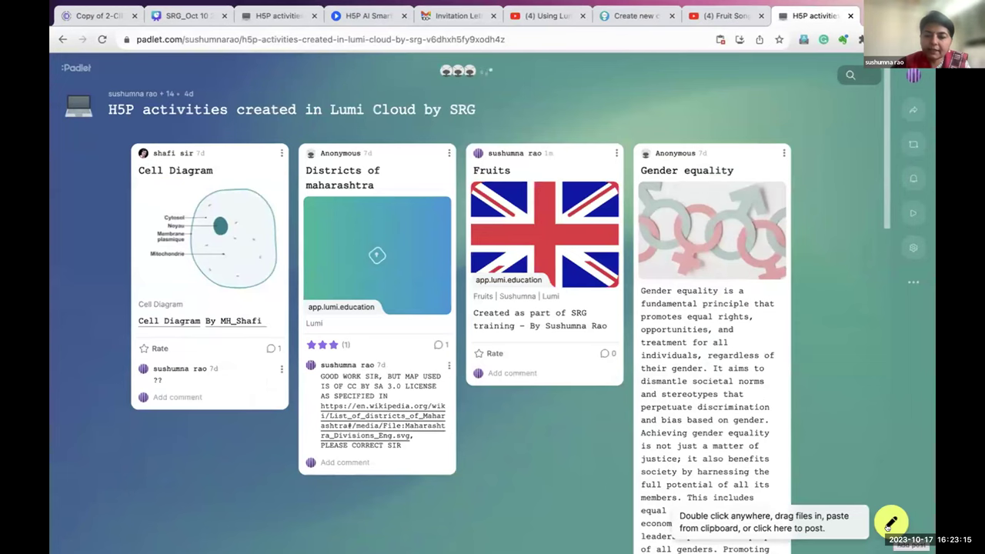
pyautogui.click(890, 524)
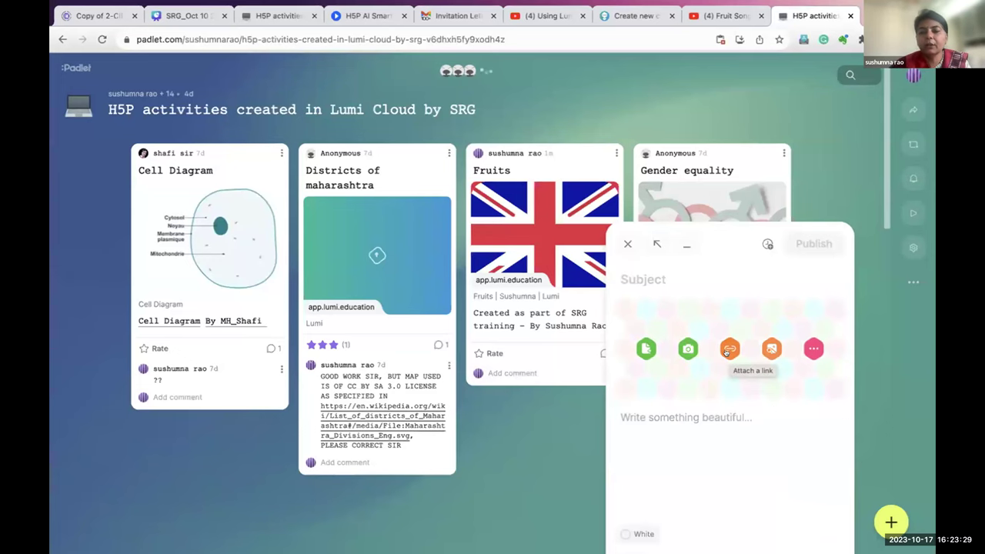
pyautogui.click(726, 350)
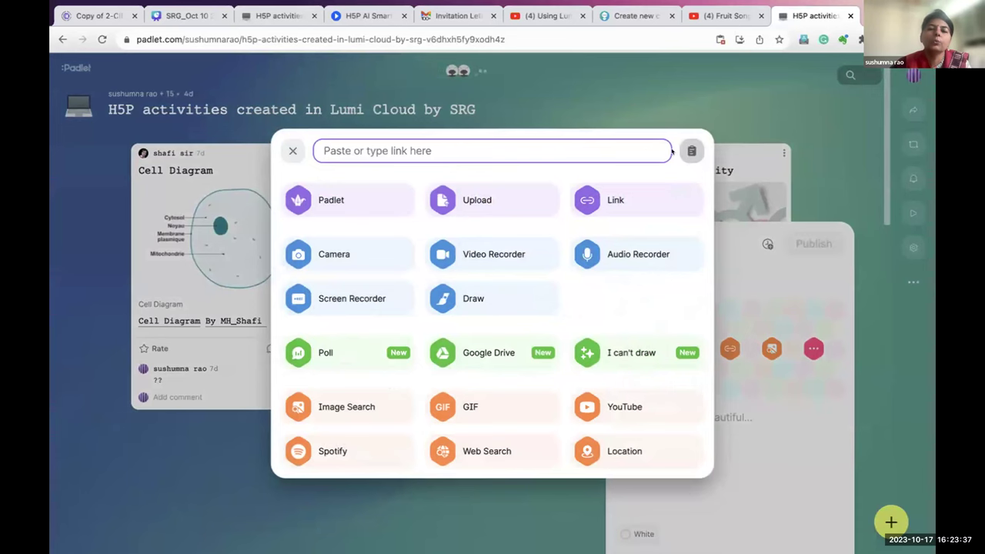
pyautogui.click(278, 150)
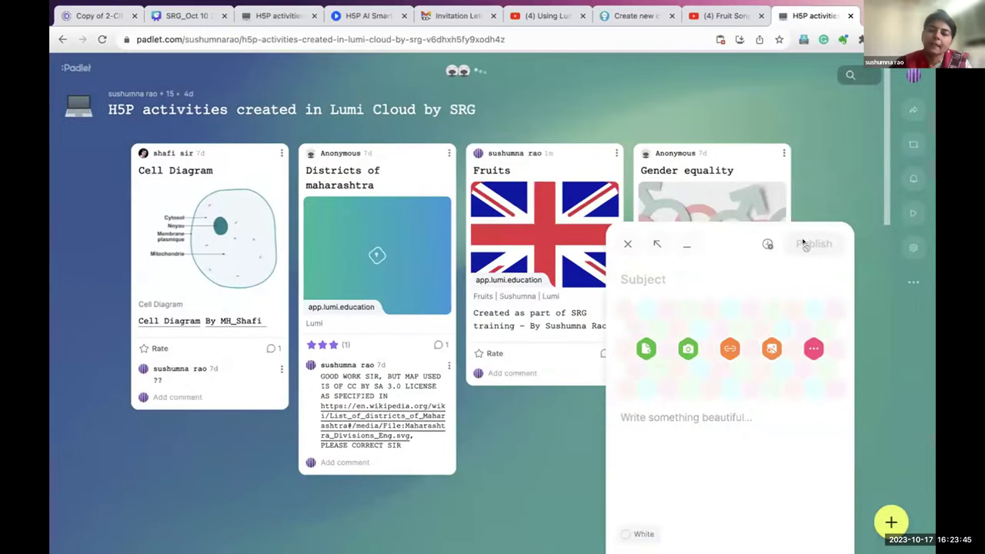
pyautogui.click(627, 244)
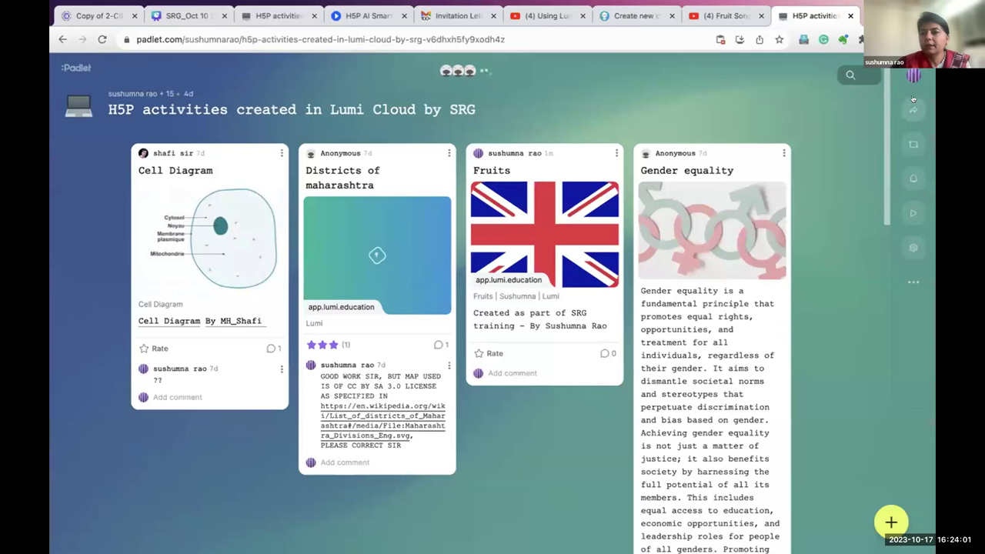
# Set the board's layout to sort posts by date published, newest to oldest, and save the sort order.
pyautogui.click(913, 248)
pyautogui.click(708, 92)
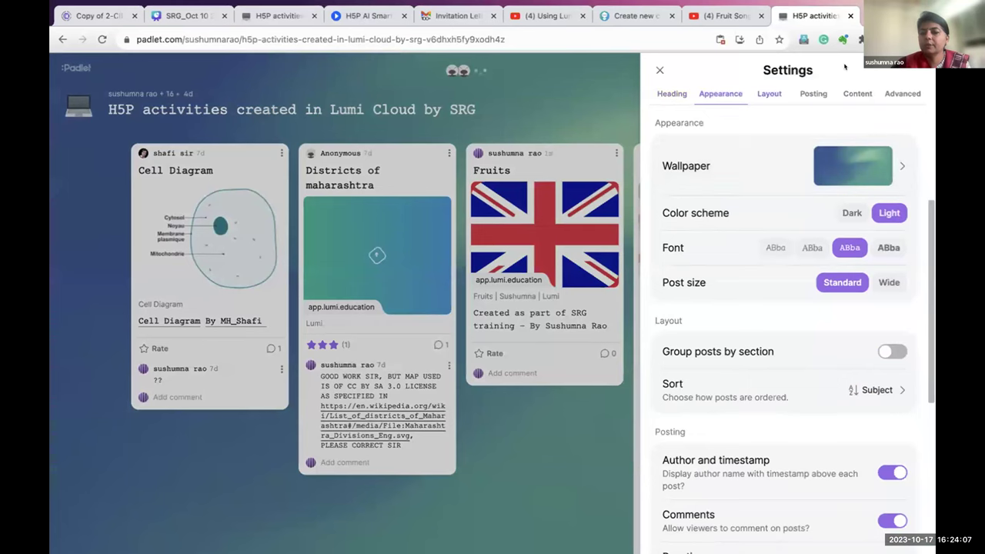
pyautogui.click(762, 93)
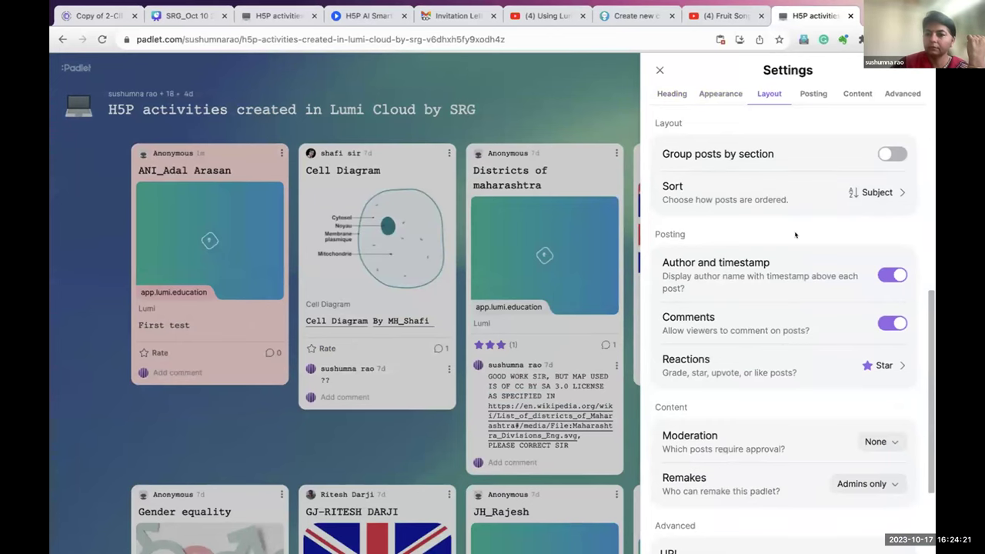
pyautogui.click(891, 193)
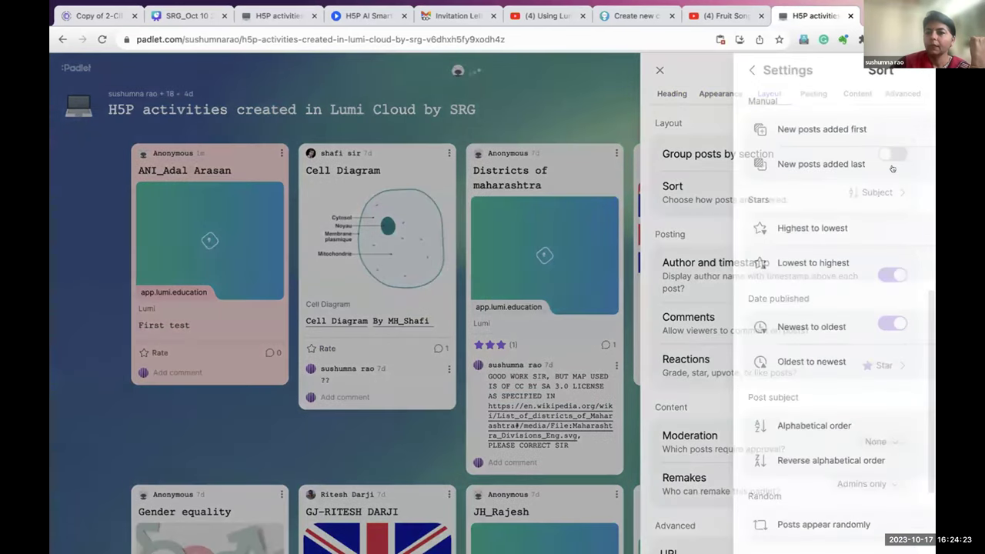
pyautogui.click(907, 130)
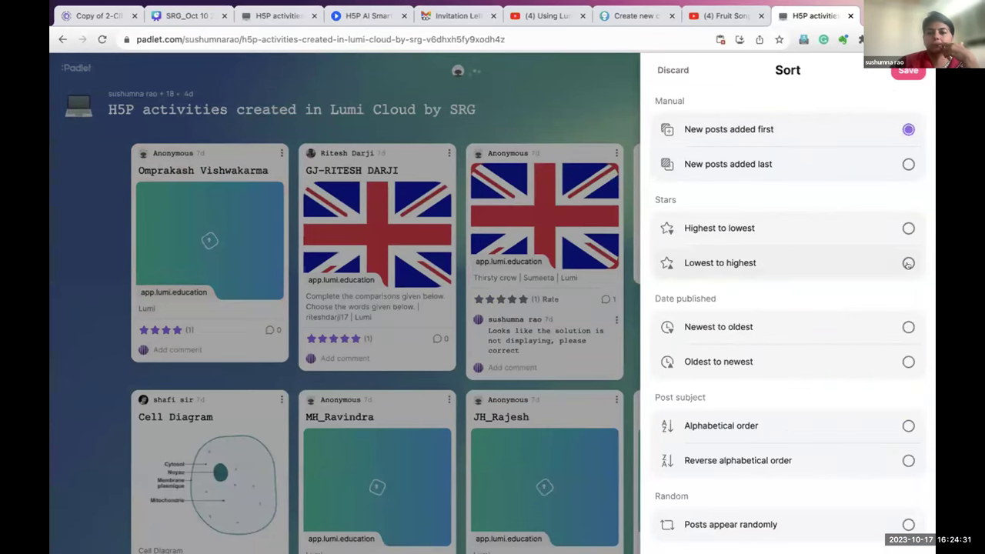
pyautogui.click(908, 164)
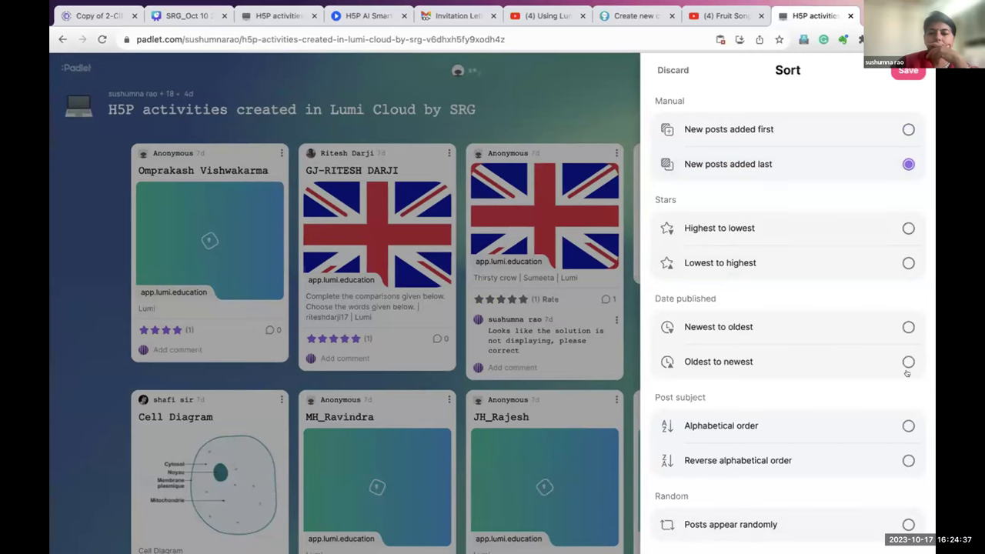
pyautogui.click(907, 328)
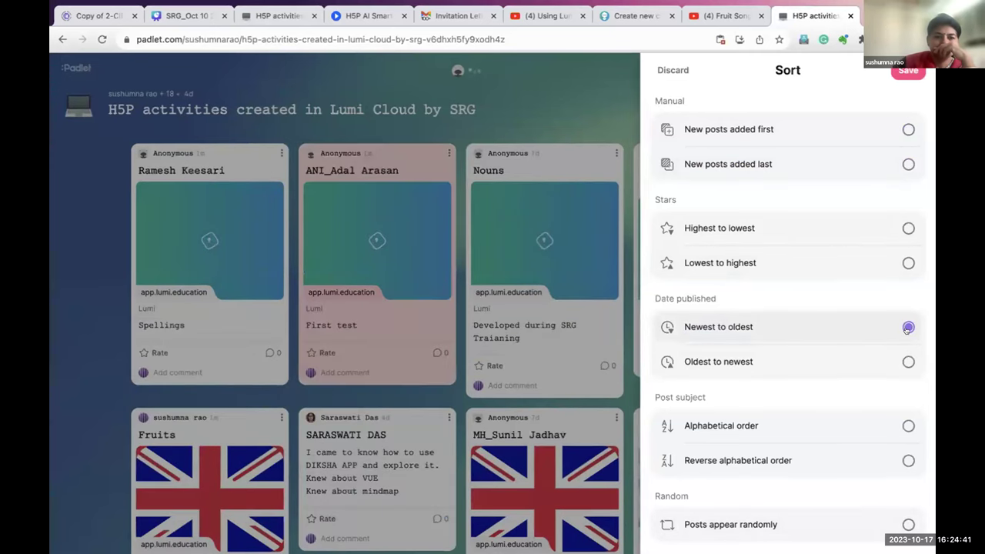
pyautogui.click(908, 70)
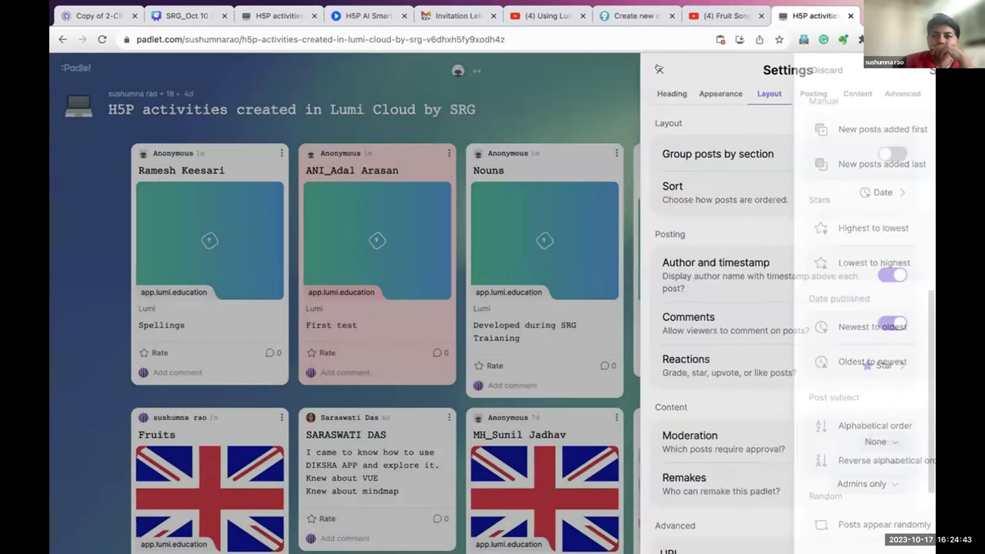
# Close the board settings and open the Lumi spelling activity from the post captioned "Spellings".
pyautogui.click(661, 69)
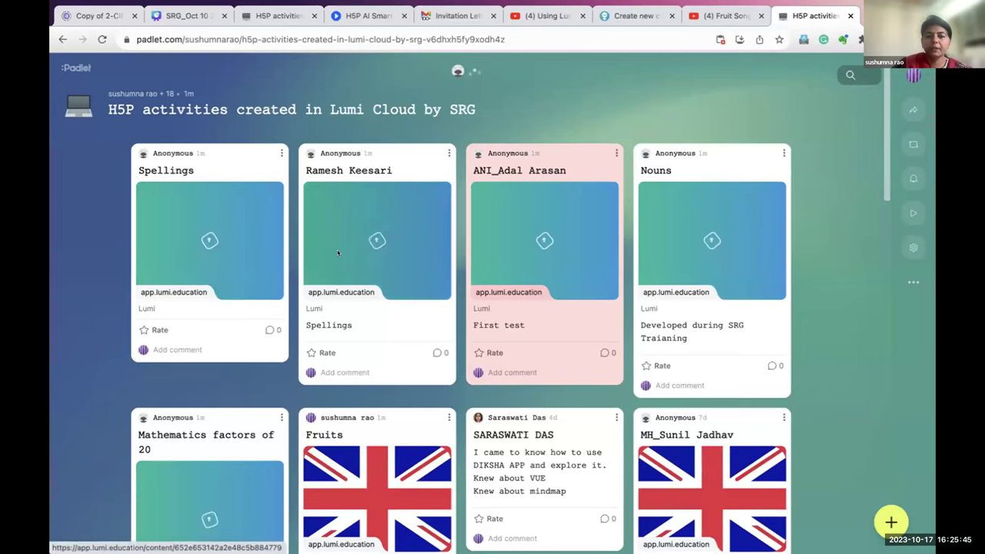
pyautogui.click(329, 284)
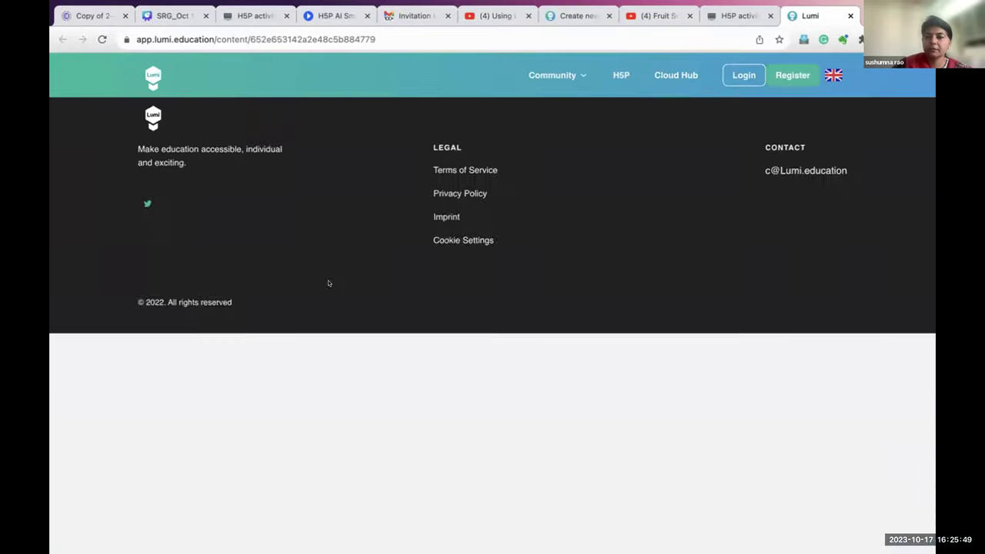
pyautogui.scroll(-2, 297, 457)
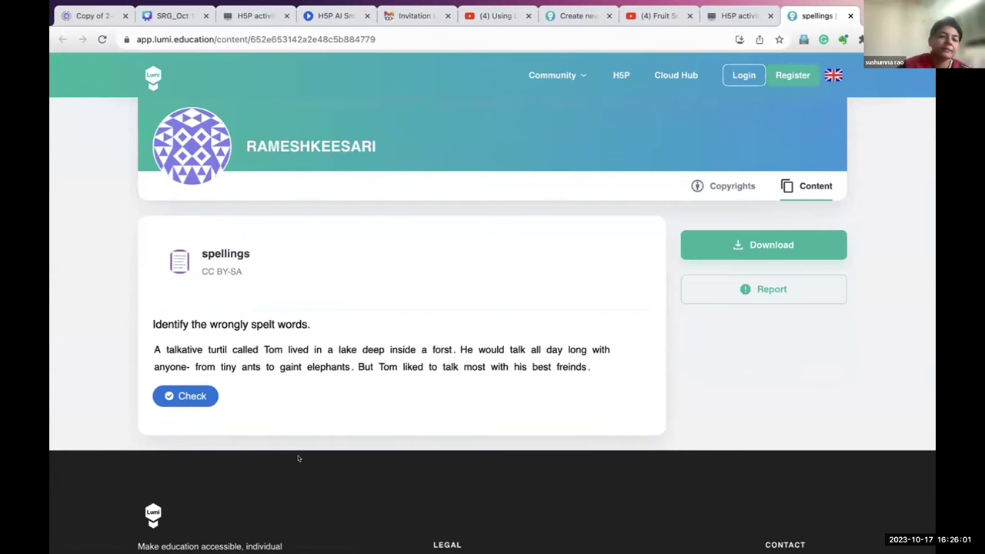
# Mark "gaint", "elephants", "Tom" and "inside" as wrongly spelt in the activity, check the answers and show the solution.
pyautogui.click(290, 367)
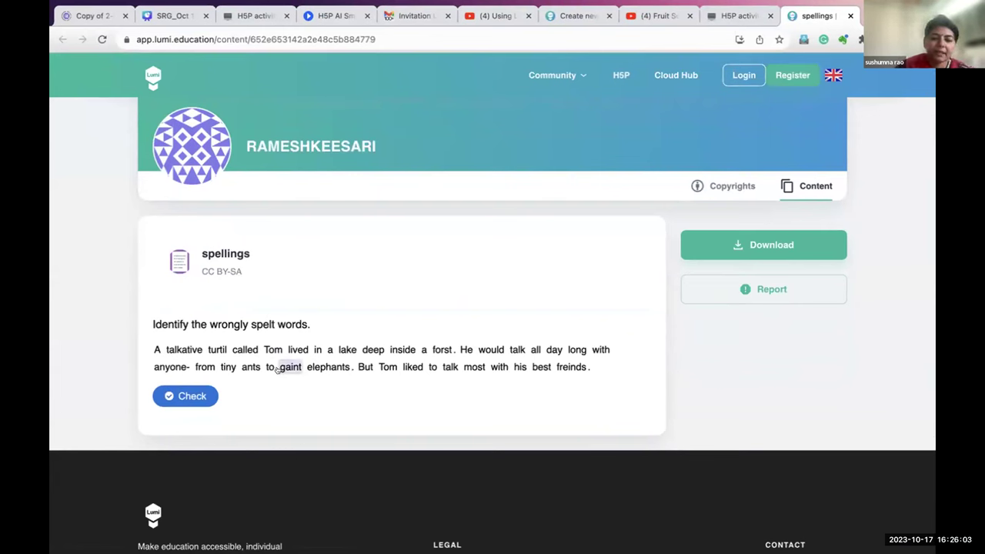
pyautogui.click(329, 367)
pyautogui.click(388, 367)
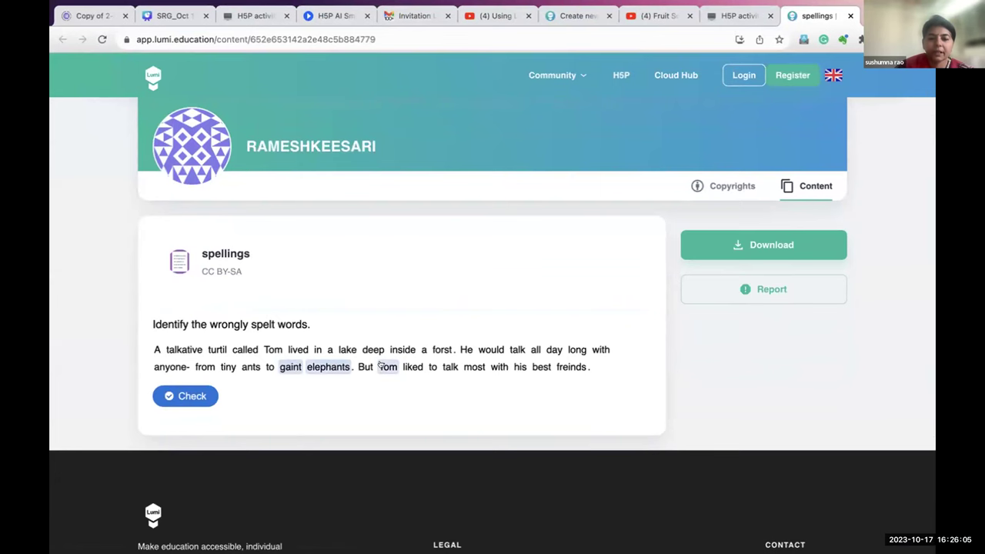
pyautogui.click(401, 350)
pyautogui.click(196, 397)
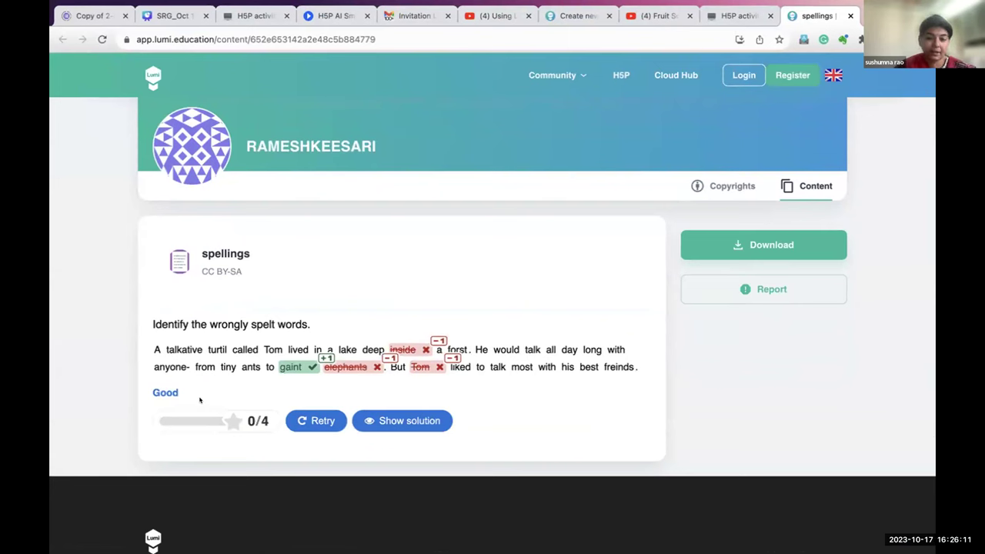
pyautogui.click(382, 413)
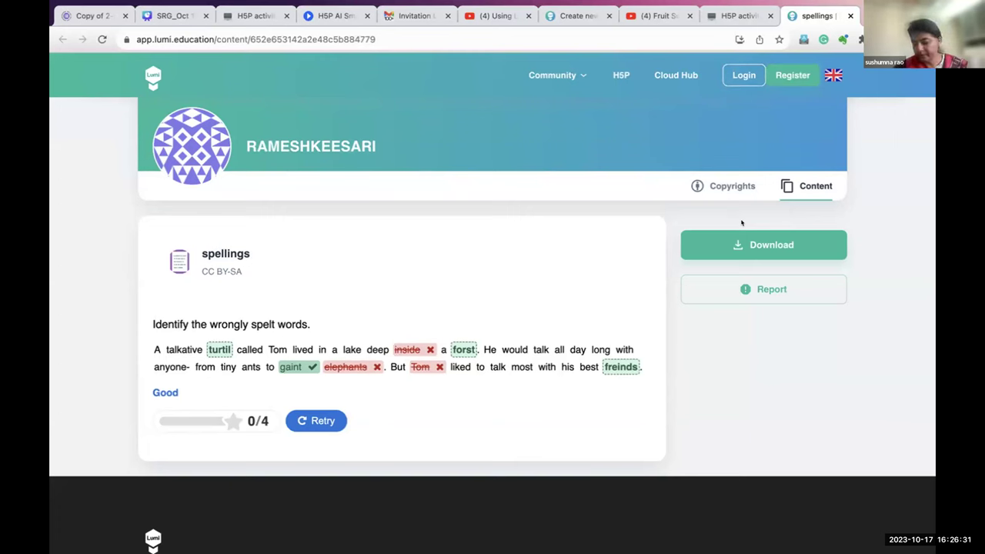
# Return to the Padlet board and rate the post captioned "Spellings" five stars.
pyautogui.click(736, 15)
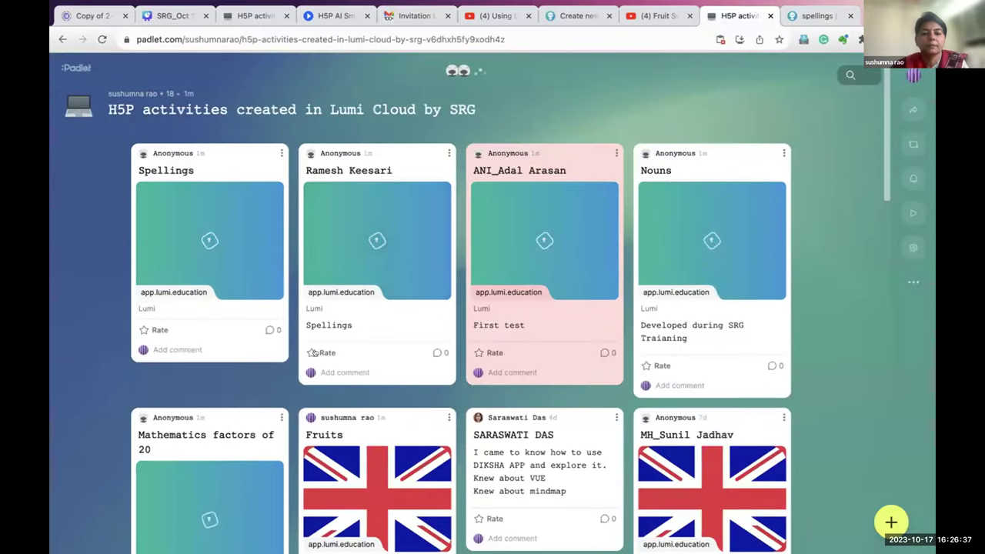
pyautogui.moveTo(315, 352)
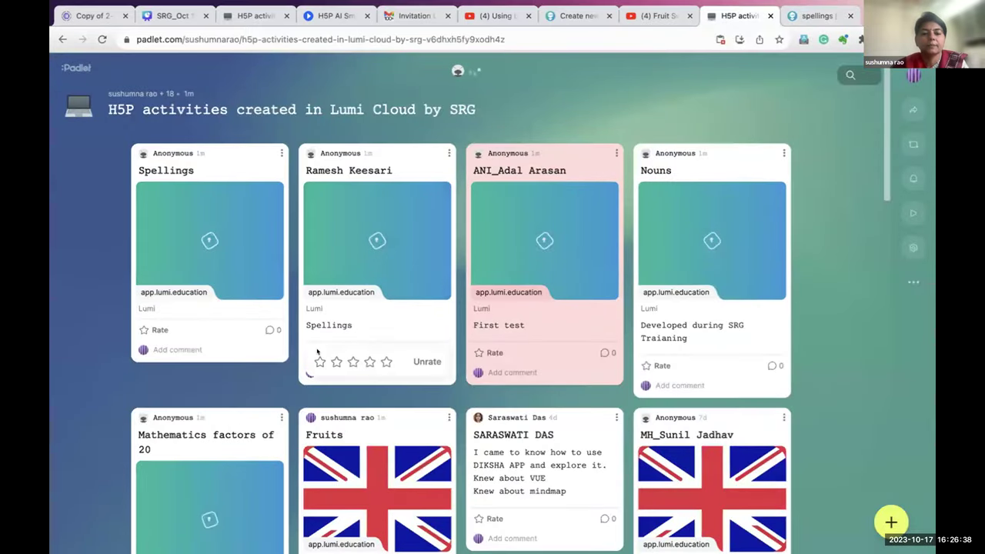
pyautogui.click(386, 361)
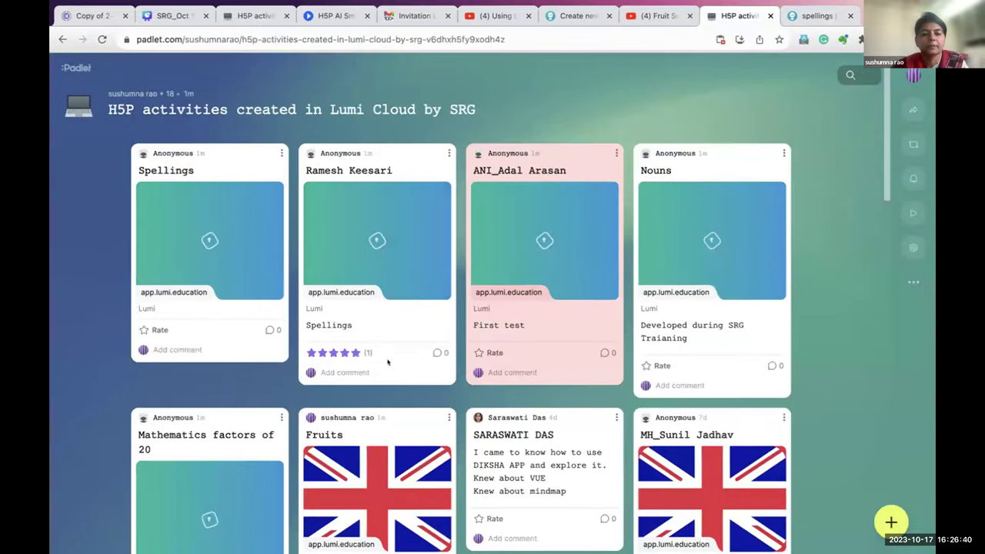
# Open the link of the post titled "Spellings" to compare it with the rated activity, and close both activity pages.
pyautogui.click(149, 286)
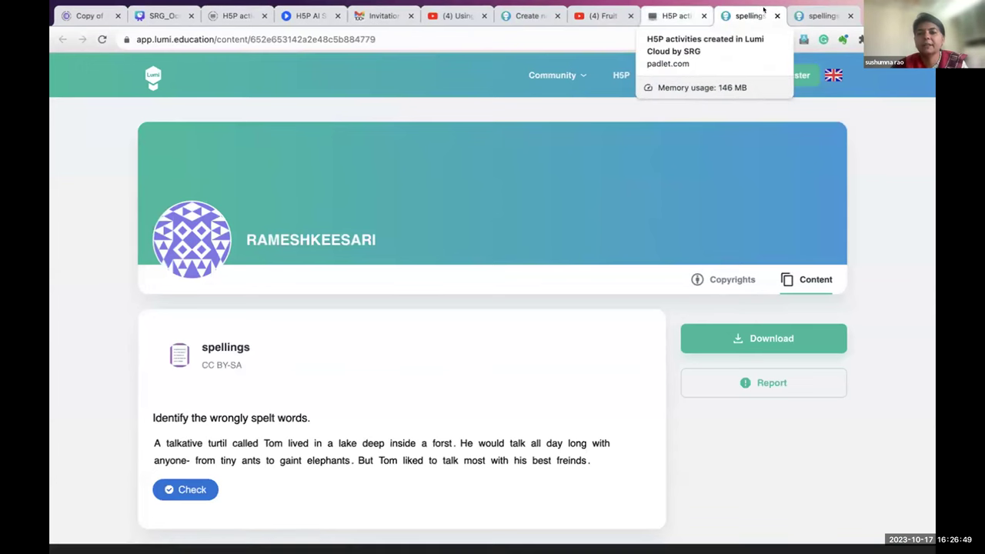
pyautogui.click(776, 15)
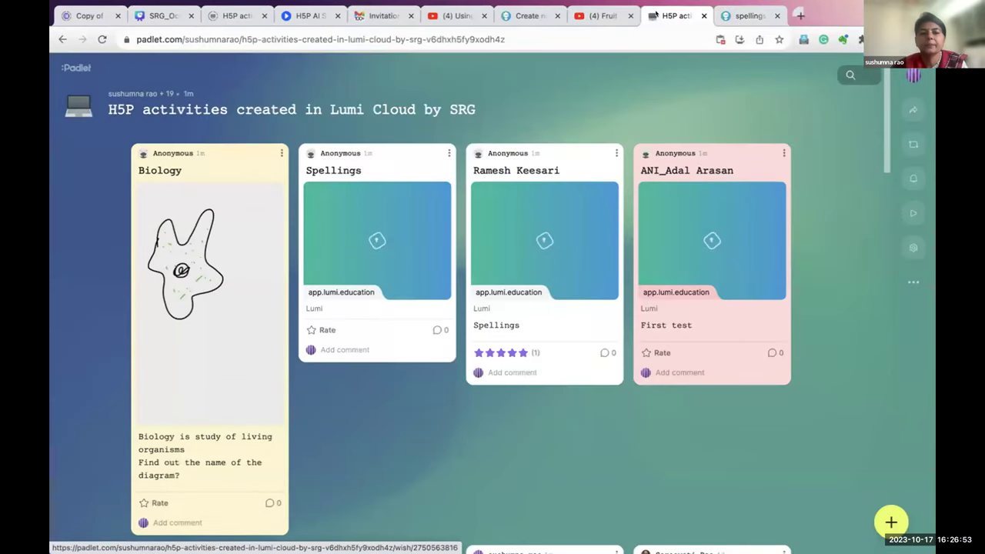
pyautogui.click(733, 16)
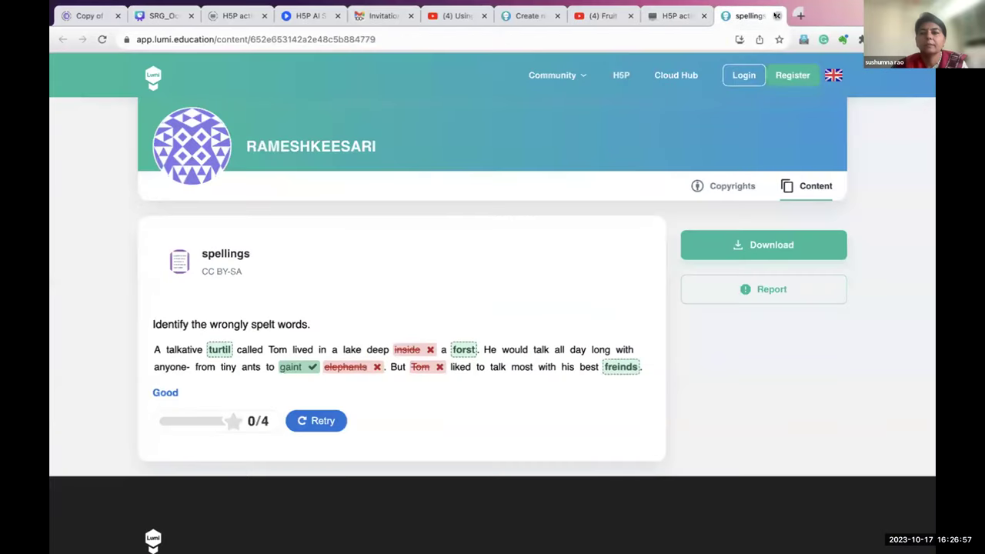
pyautogui.click(776, 15)
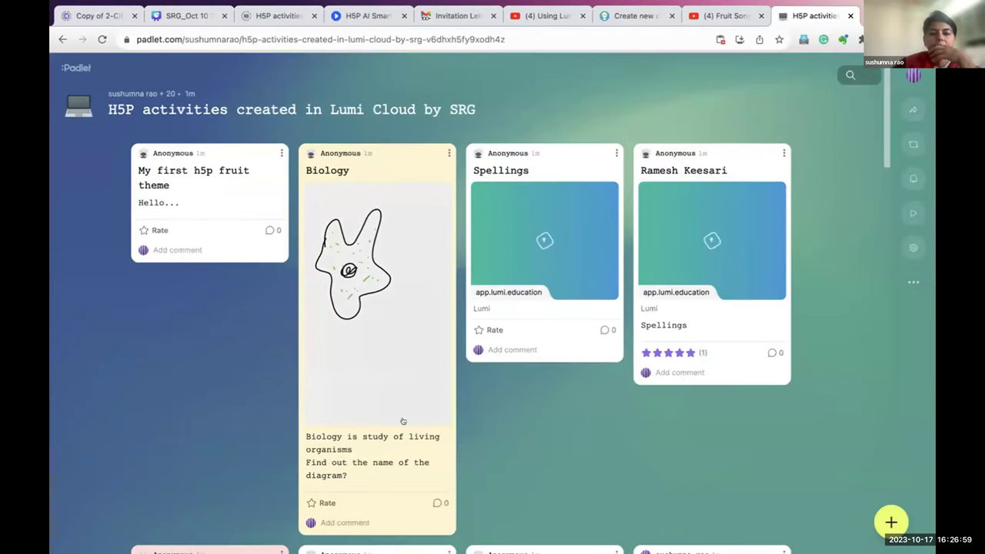
# View the Biology post's drawing full size and return to the board.
pyautogui.scroll(-1, 401, 421)
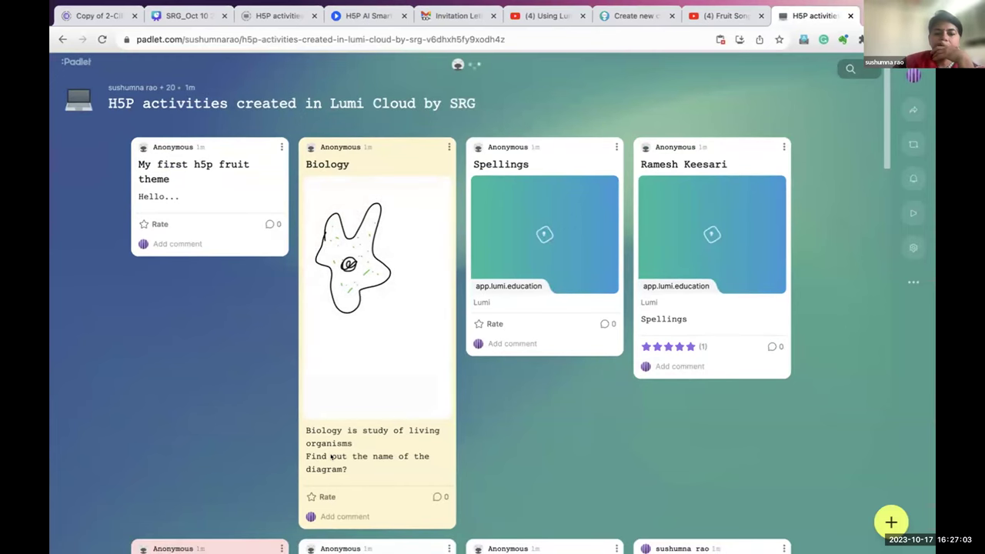
pyautogui.click(329, 377)
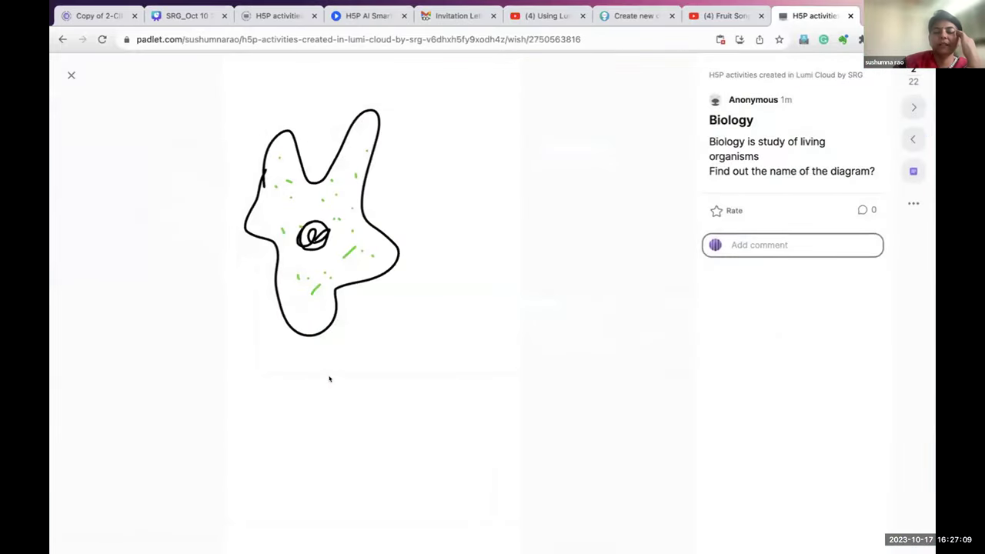
pyautogui.click(71, 75)
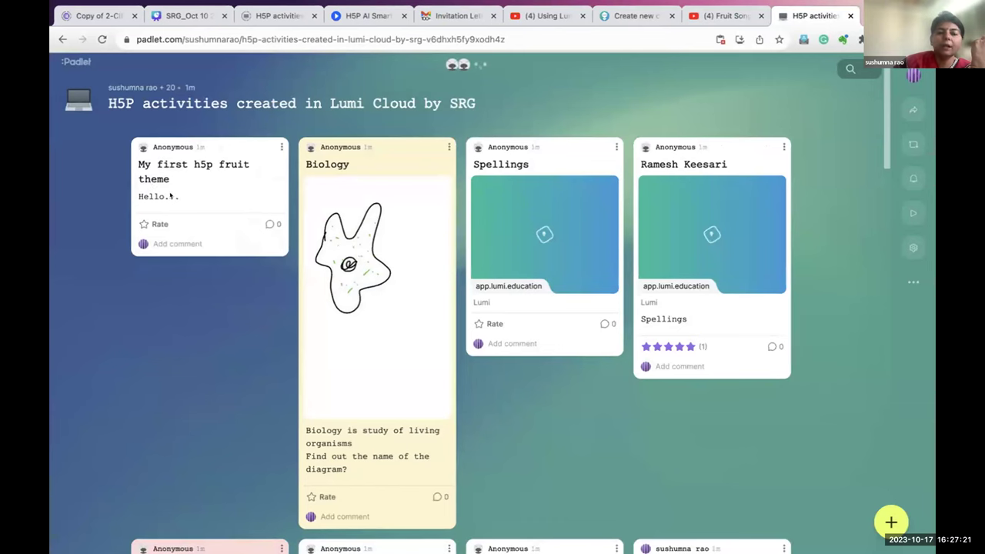
# Delete the "My first h5p fruit theme" post and the Biology post from the board.
pyautogui.click(280, 147)
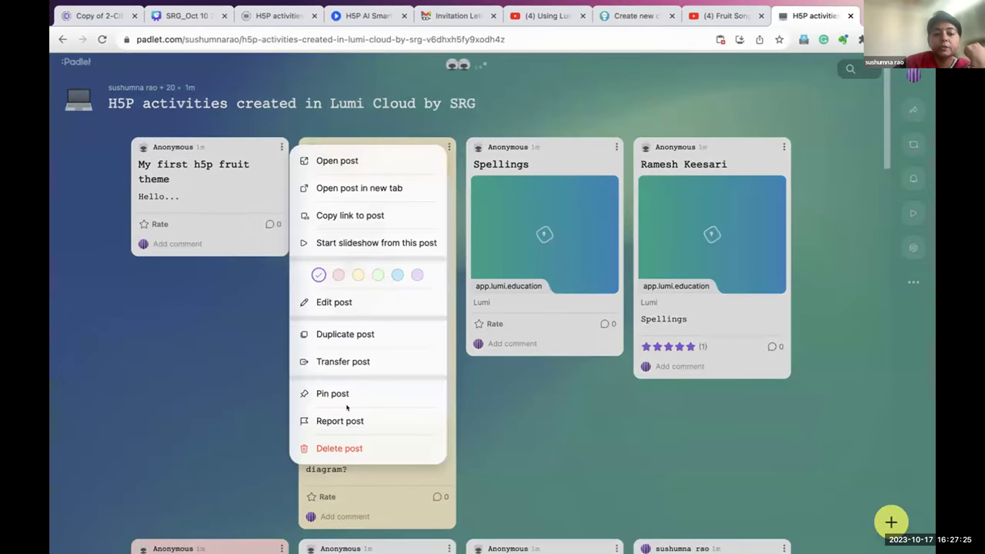
pyautogui.click(341, 446)
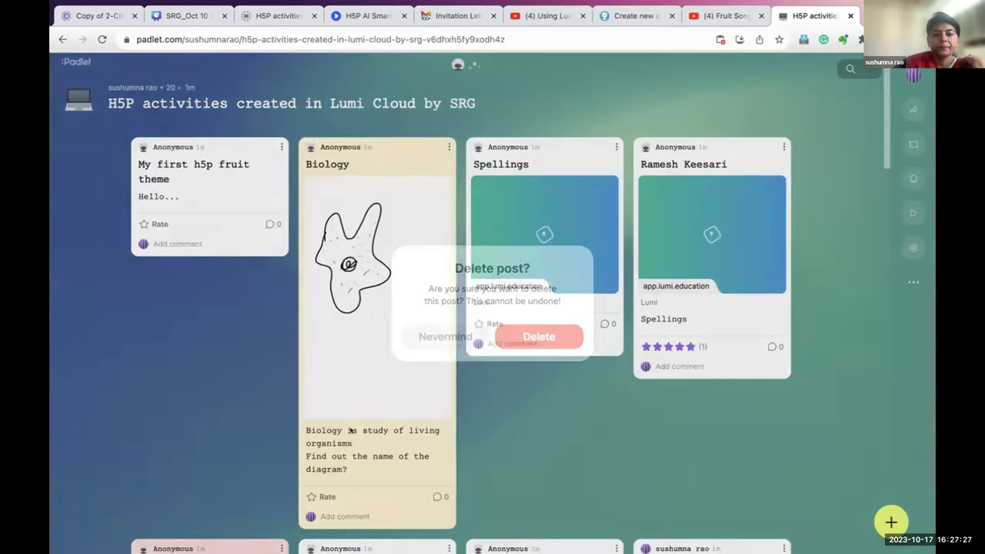
pyautogui.click(538, 336)
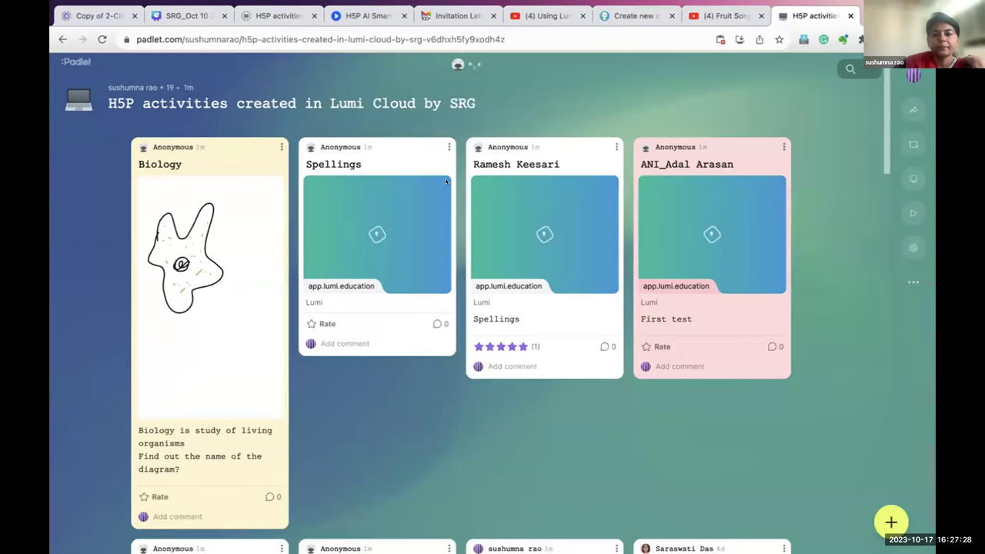
pyautogui.click(280, 147)
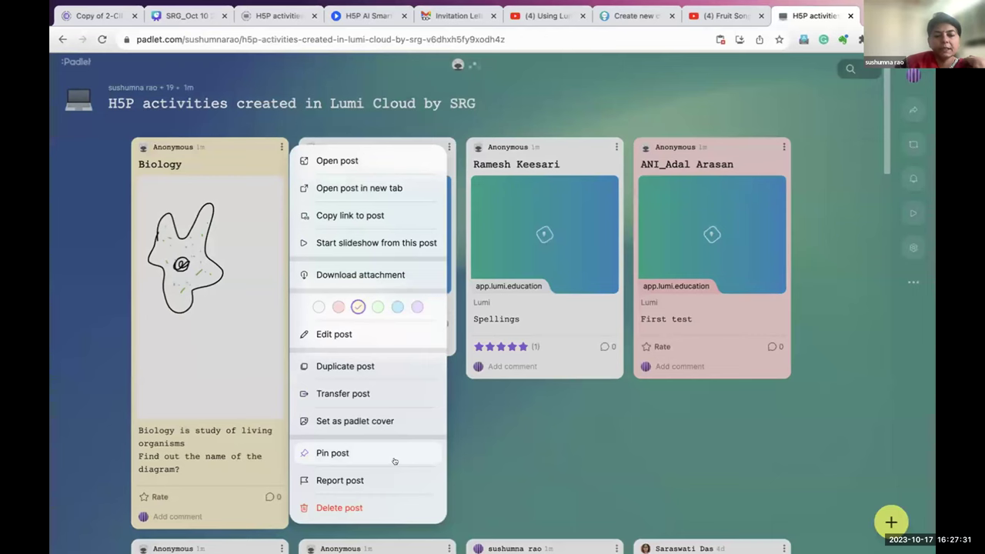
pyautogui.click(332, 507)
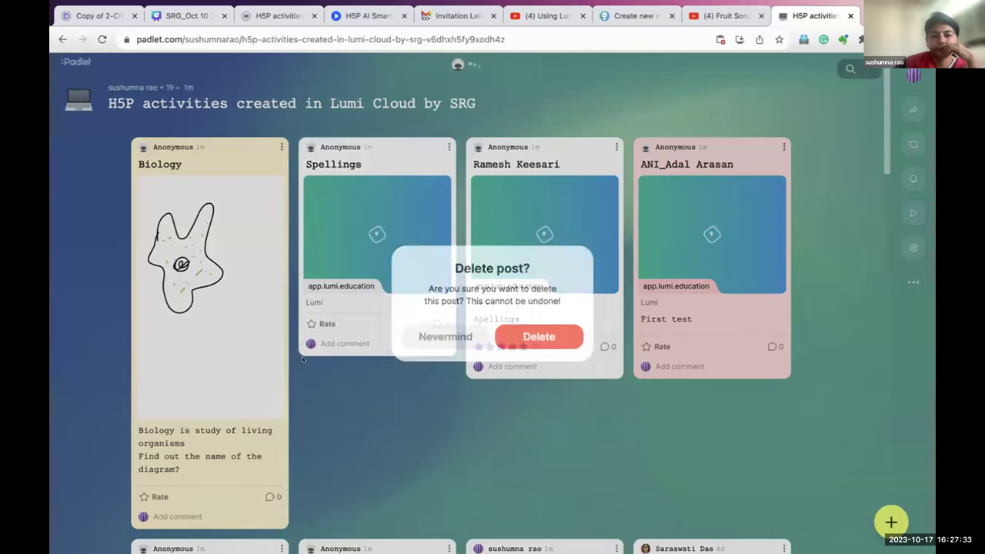
pyautogui.click(538, 336)
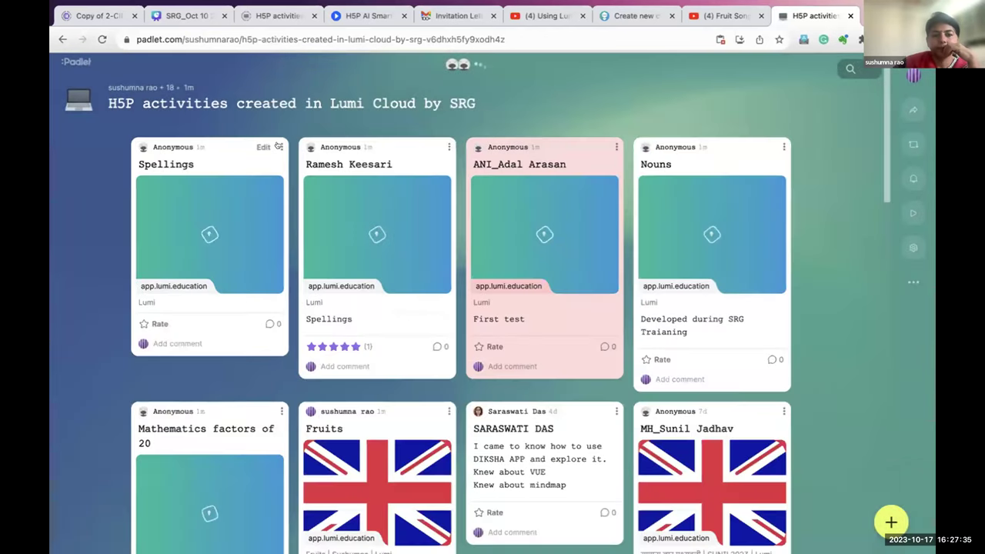
# Delete the duplicate post titled "Spellings" from the board.
pyautogui.click(280, 147)
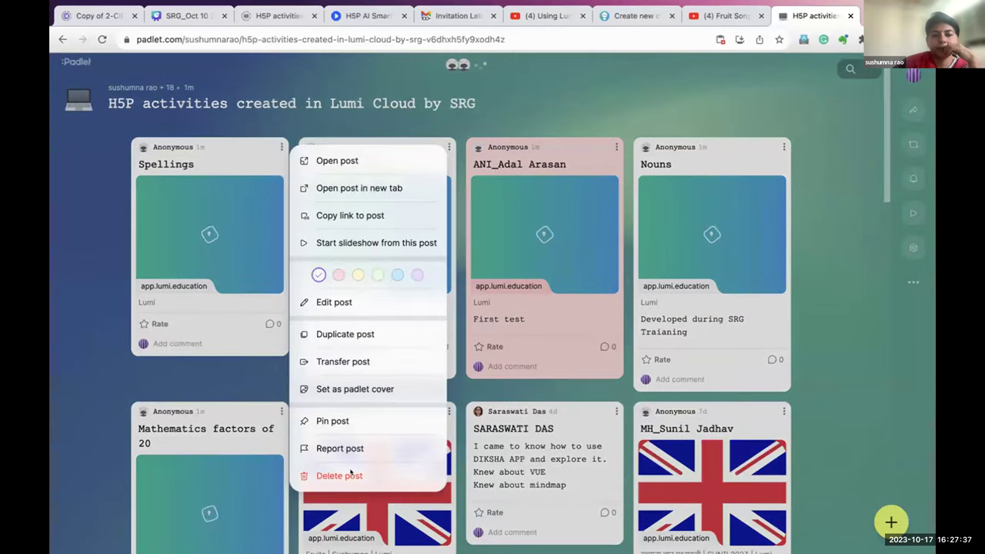
pyautogui.click(350, 474)
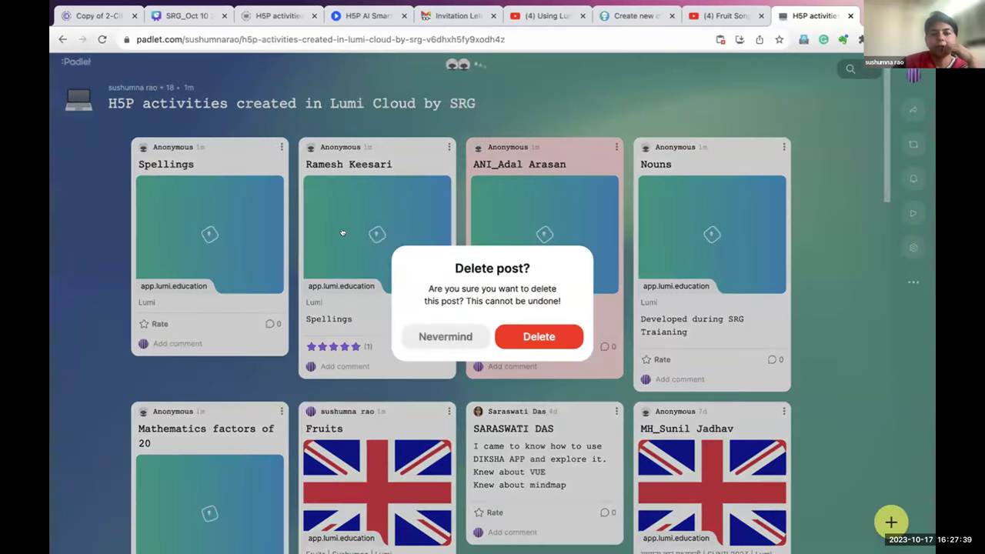
pyautogui.press('Return')
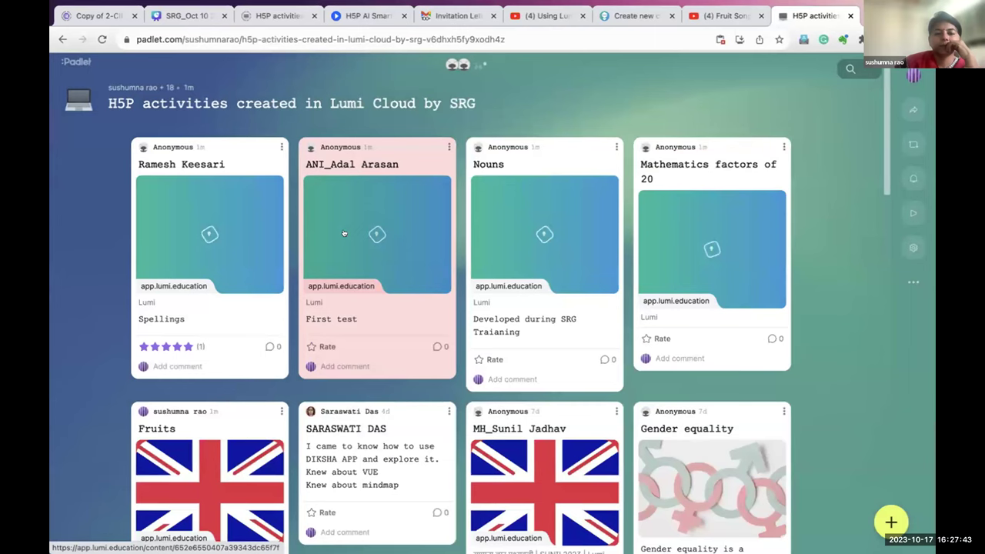
# Open the fruits activity from the "First test" post, mark "Cherry" and "mango", check the answers and show the solution.
pyautogui.click(311, 252)
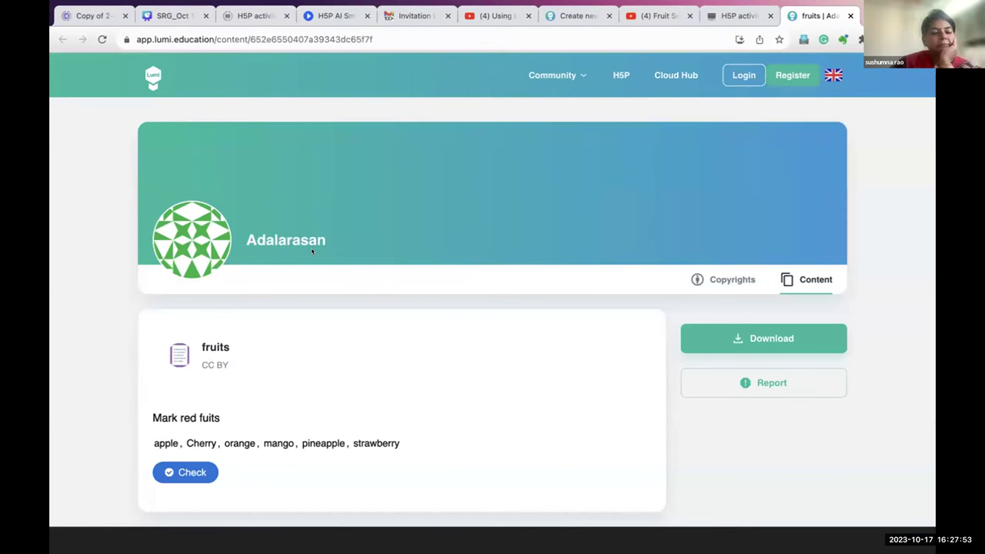
pyautogui.click(280, 443)
pyautogui.click(199, 471)
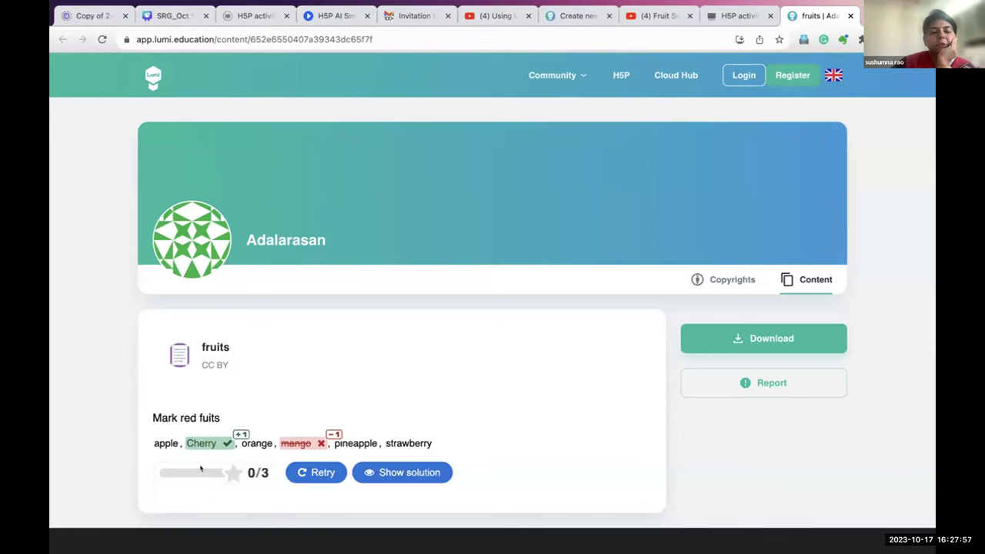
pyautogui.click(390, 472)
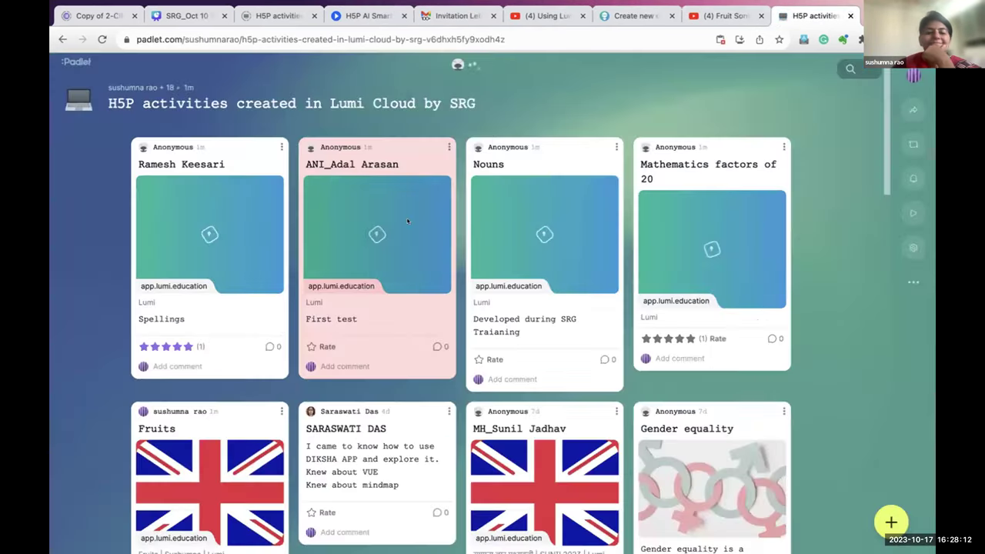
# Close the fruits activity and rate the "First test" post five stars on the board.
pyautogui.click(850, 15)
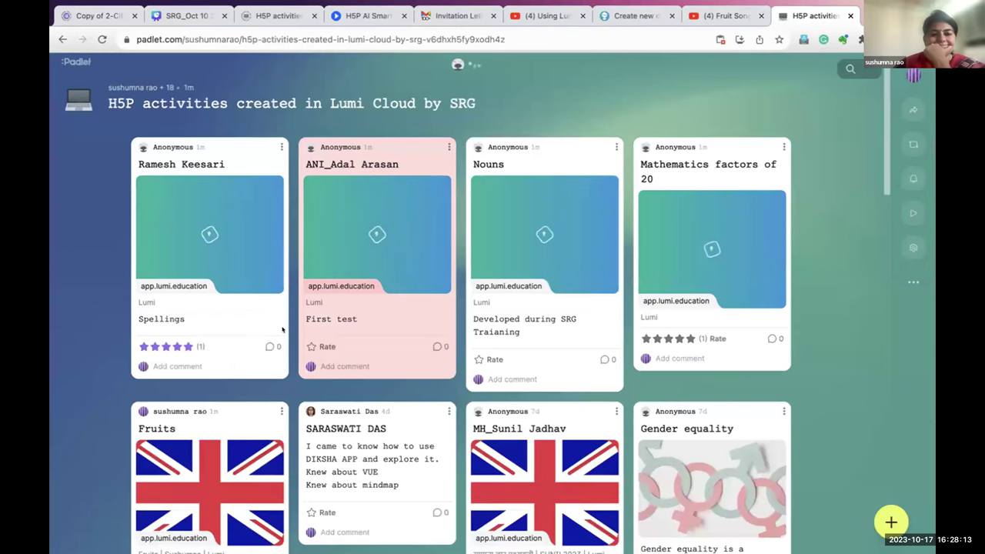
pyautogui.click(327, 347)
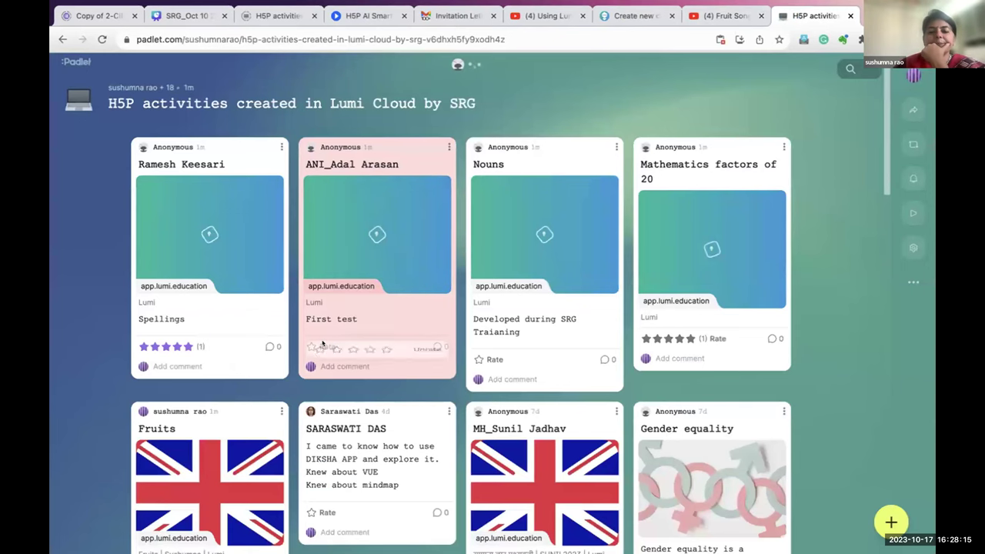
pyautogui.click(389, 353)
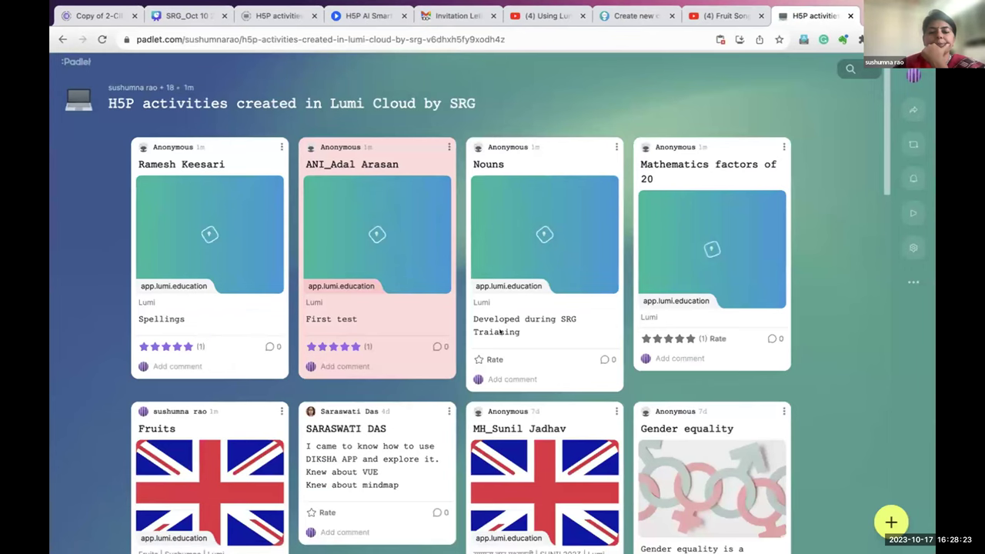
# Open the "Nouns" activity from its post, mark "mumbai" and "run", check the answers and highlight the author's username.
pyautogui.click(499, 293)
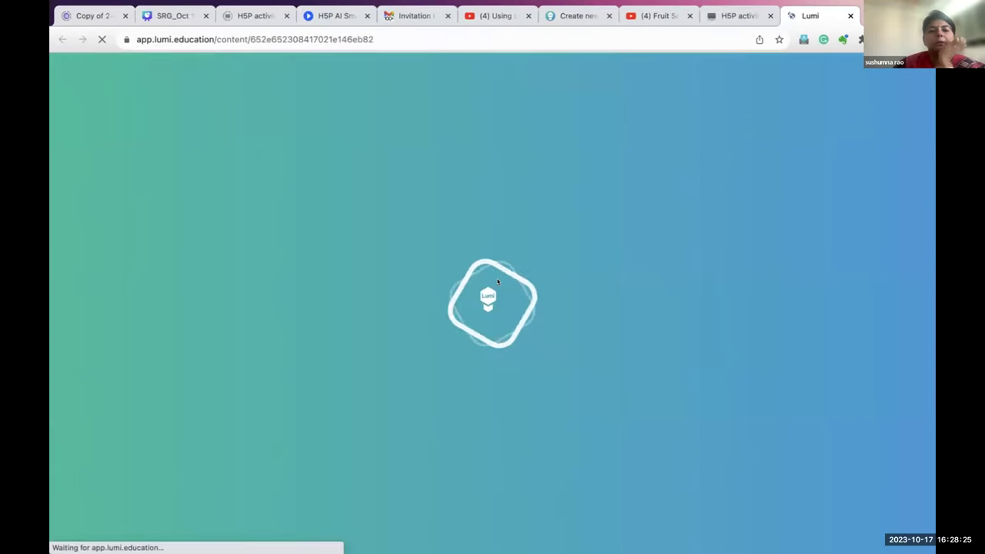
pyautogui.scroll(-1, 497, 282)
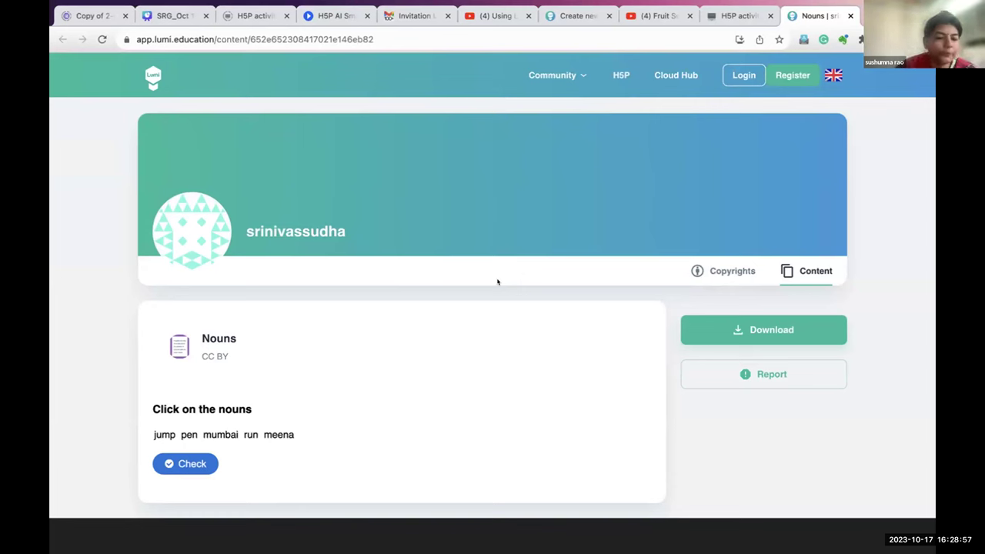
pyautogui.click(220, 435)
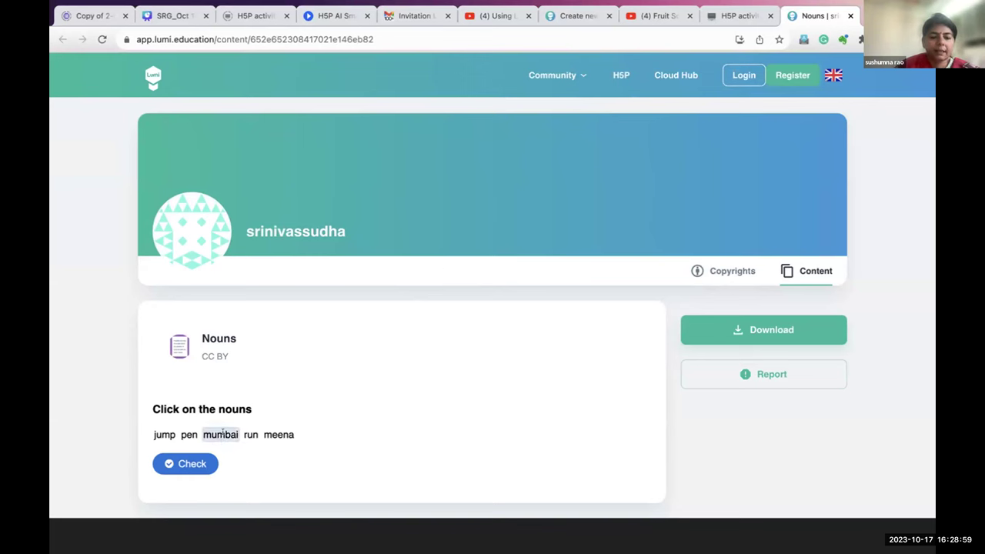
pyautogui.click(251, 435)
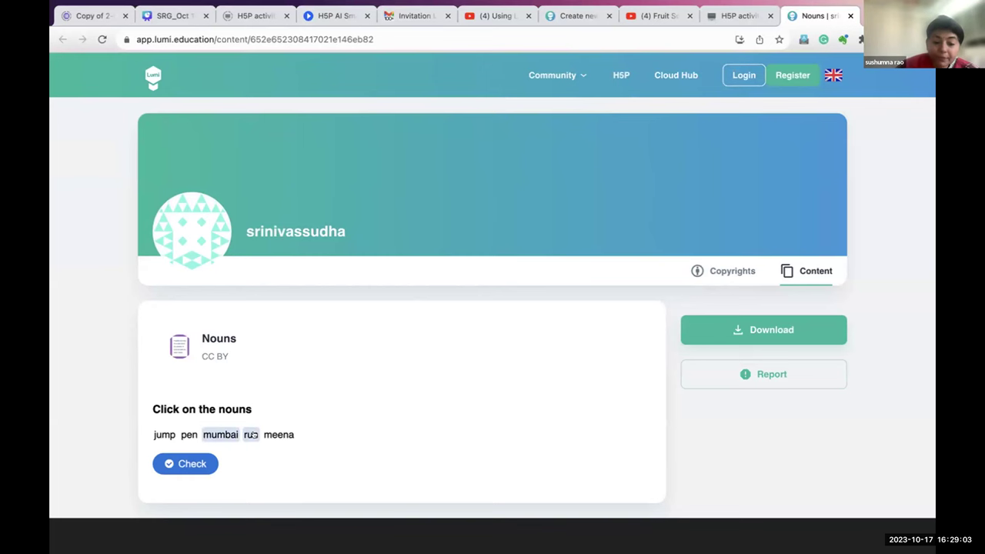
pyautogui.click(181, 461)
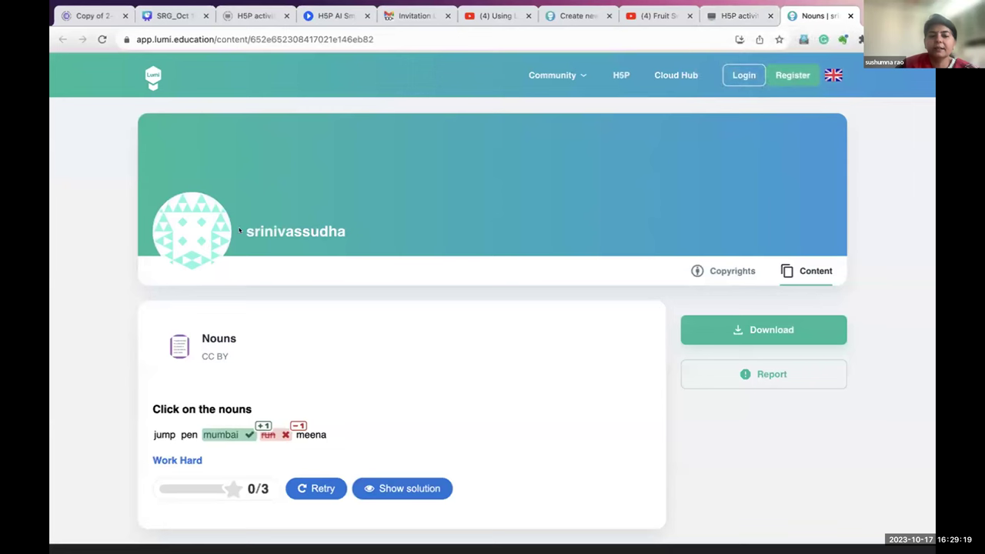
pyautogui.doubleClick(340, 231)
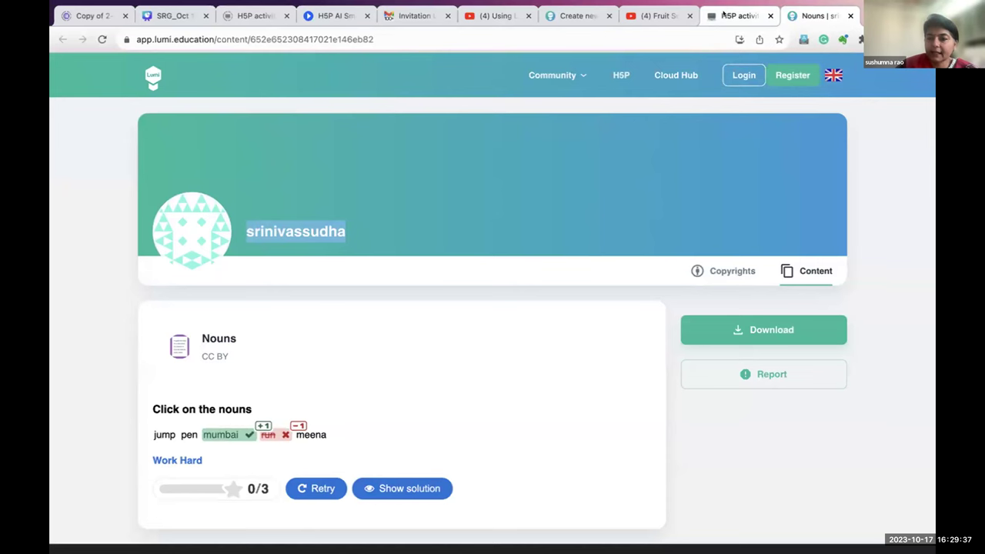
# Open the "Mathematics factors of 20" activity from the board, mark 16, 9 and 5, check the answers, show the solution and return to the board.
pyautogui.click(723, 14)
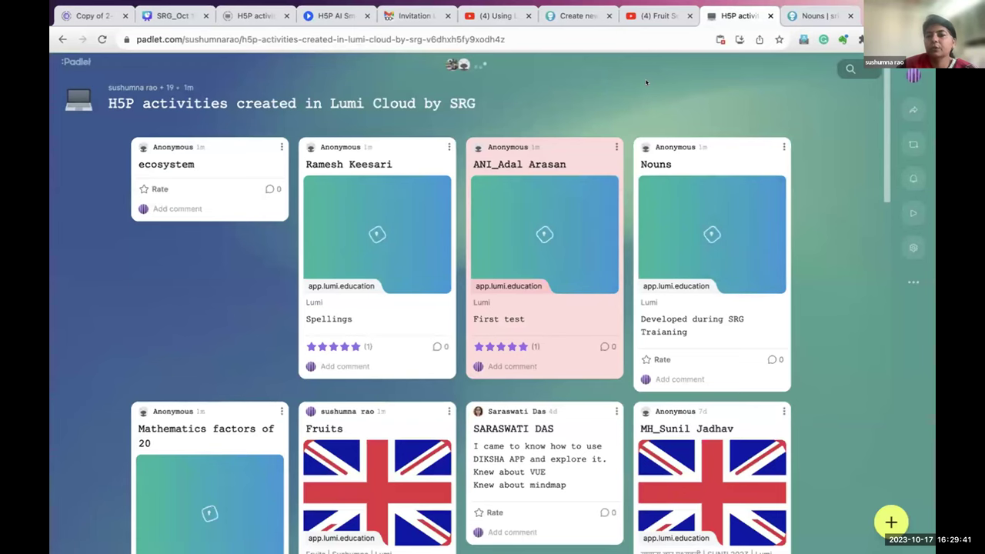
pyautogui.scroll(-2, 262, 407)
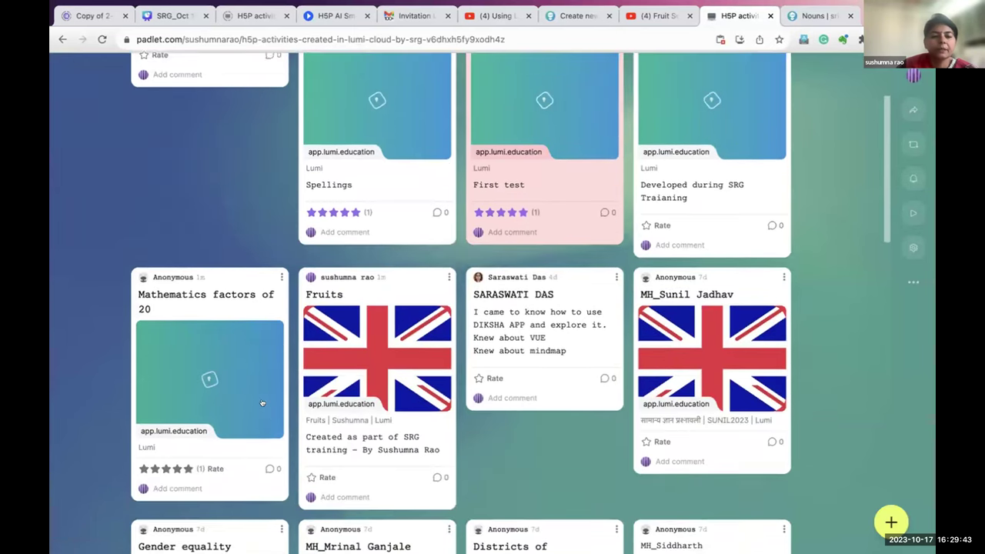
pyautogui.click(173, 413)
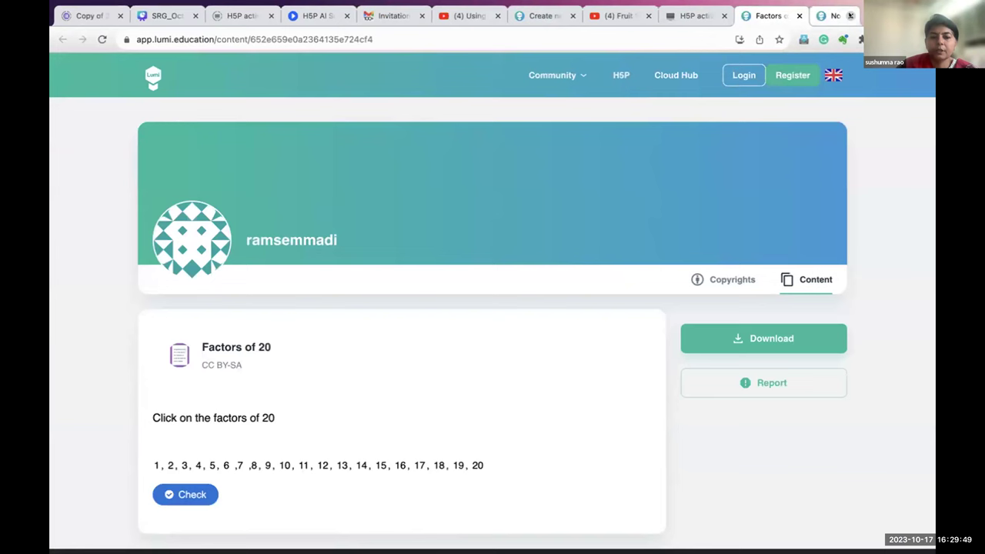
pyautogui.scroll(-2, 366, 462)
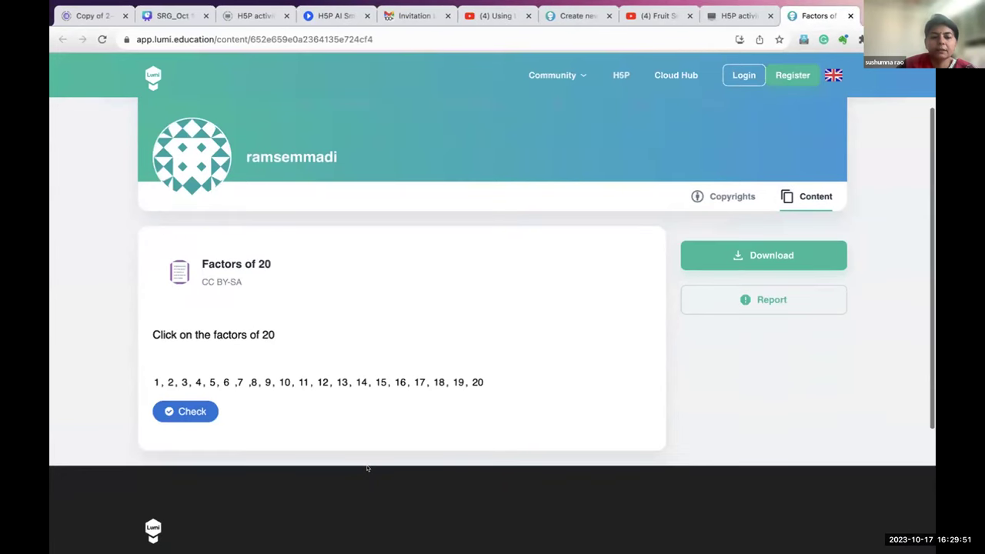
pyautogui.click(399, 382)
pyautogui.click(268, 382)
pyautogui.click(212, 382)
pyautogui.click(185, 412)
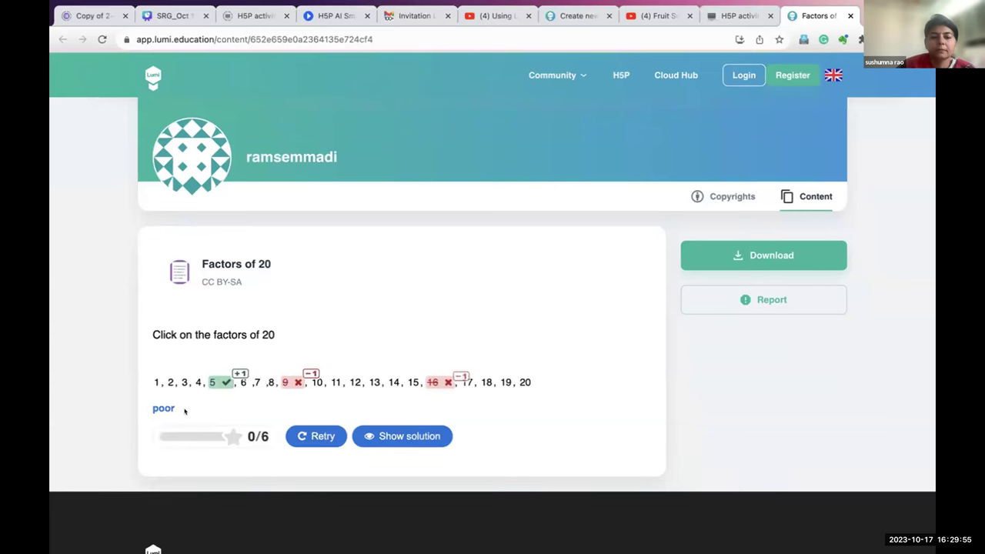
pyautogui.click(380, 435)
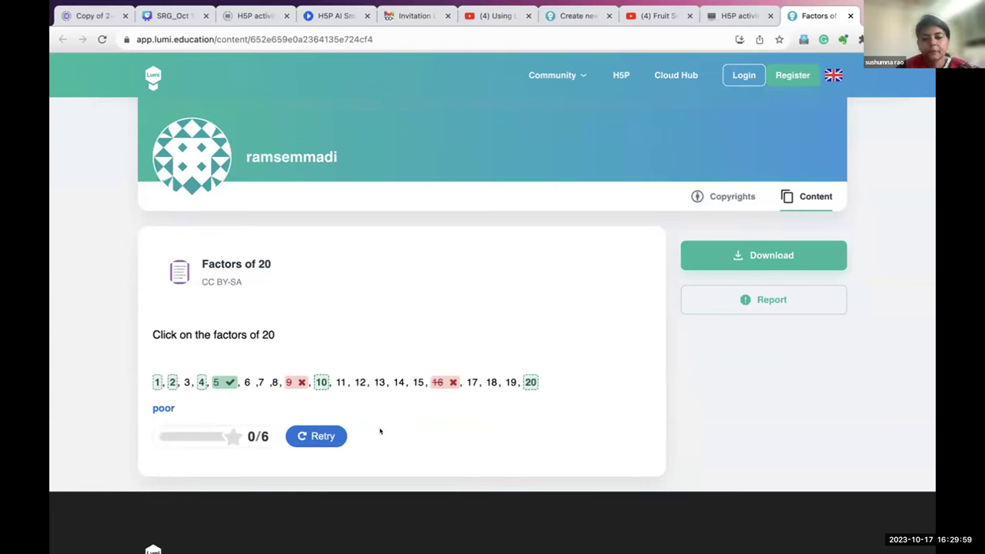
pyautogui.scroll(2, 370, 304)
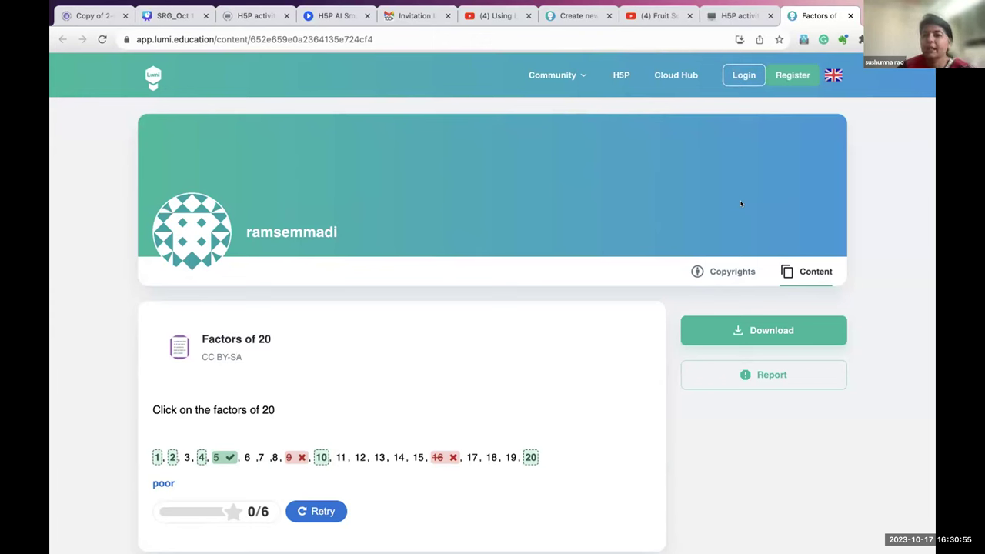
pyautogui.click(724, 6)
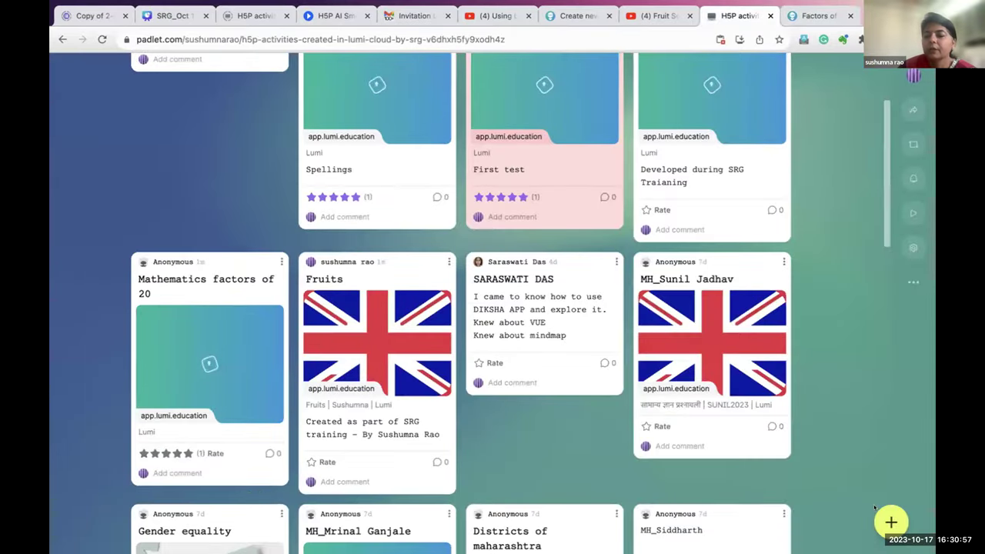
pyautogui.click(888, 522)
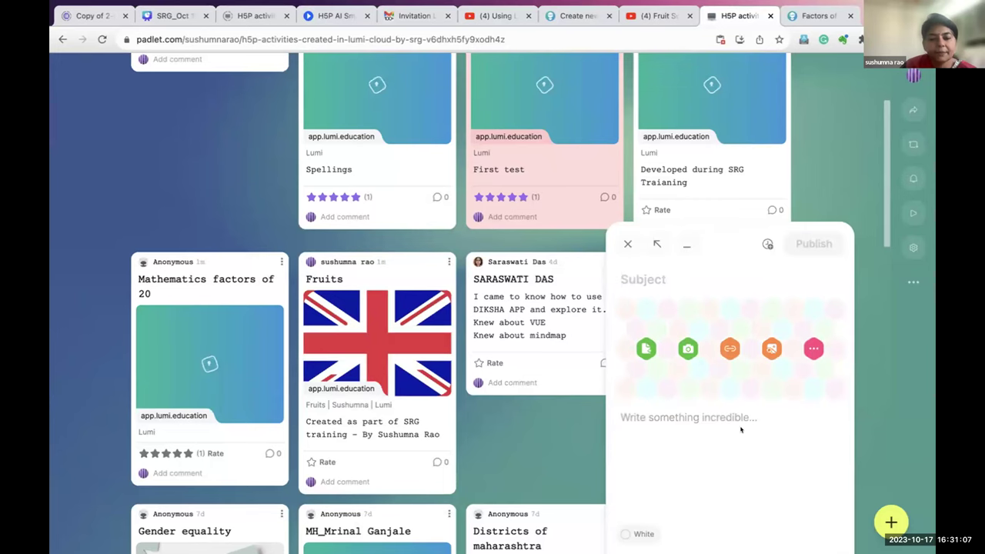
pyautogui.click(727, 350)
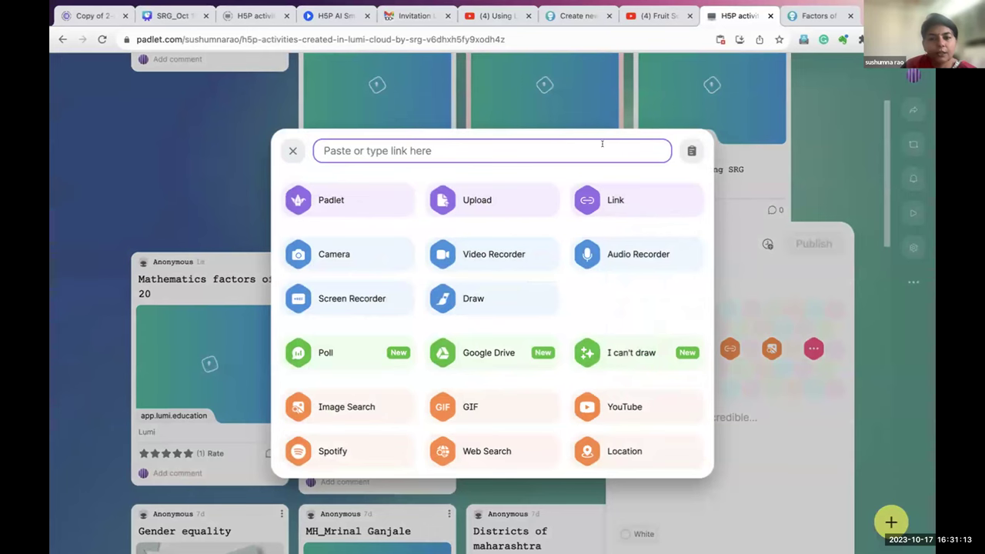
pyautogui.click(292, 151)
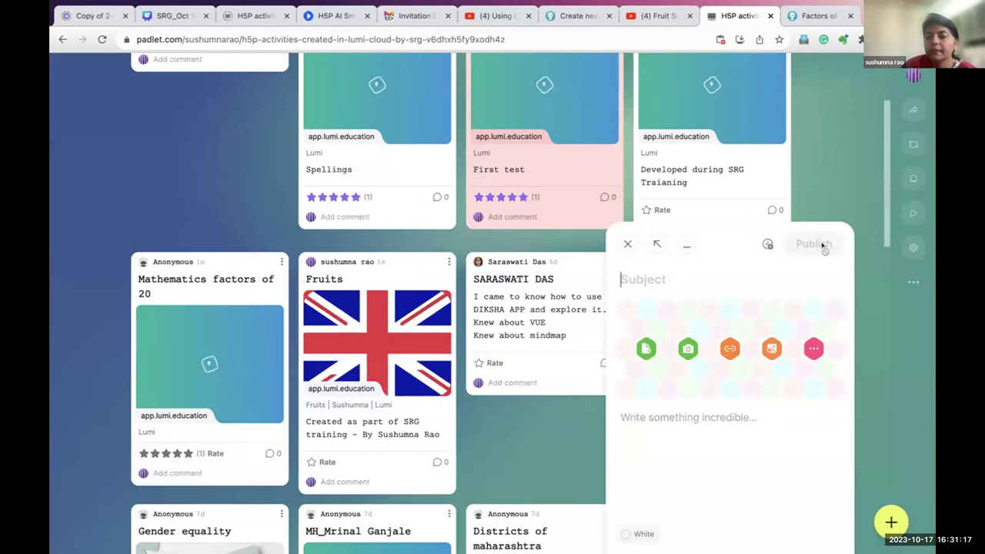
pyautogui.click(627, 243)
# Open the "Name the Directions" activity from its board post, view its copyright details and return to the content.
pyautogui.scroll(2, 487, 237)
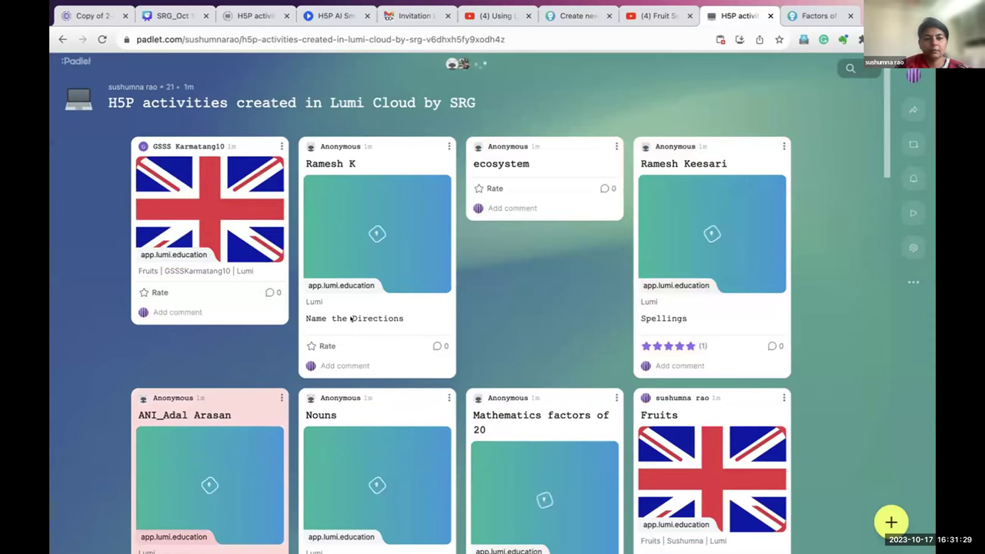
pyautogui.click(323, 186)
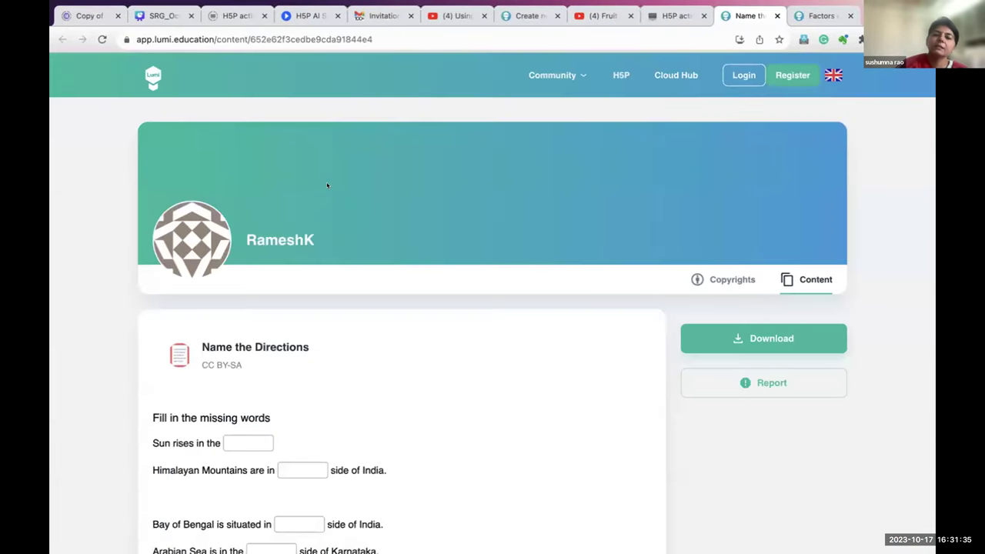
pyautogui.scroll(-1, 327, 186)
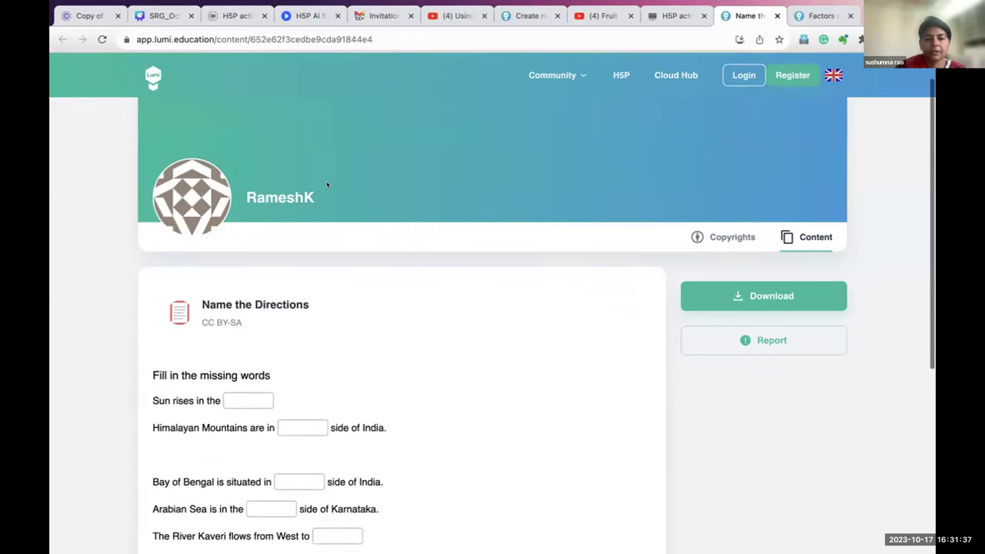
pyautogui.scroll(-3, 327, 185)
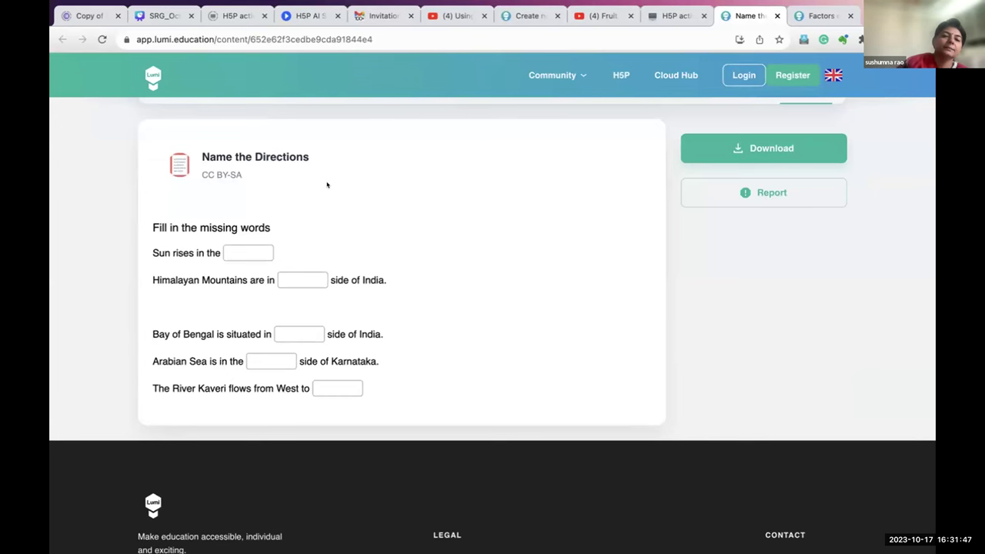
pyautogui.click(240, 247)
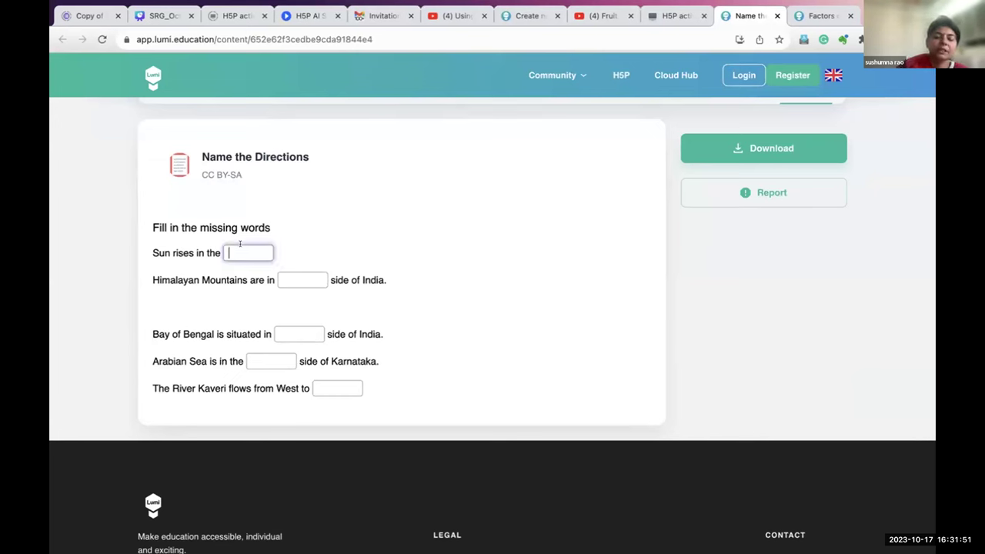
pyautogui.scroll(1, 239, 243)
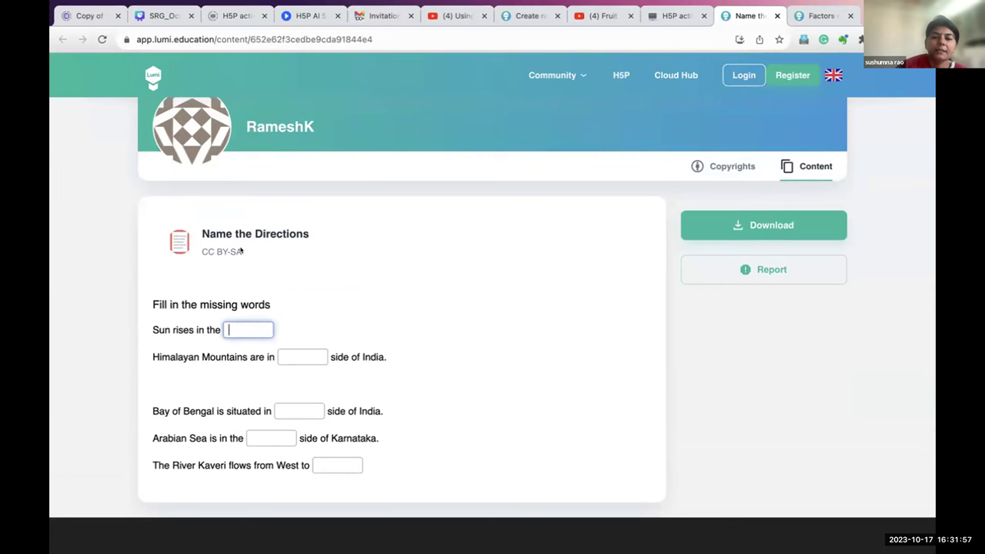
pyautogui.click(736, 166)
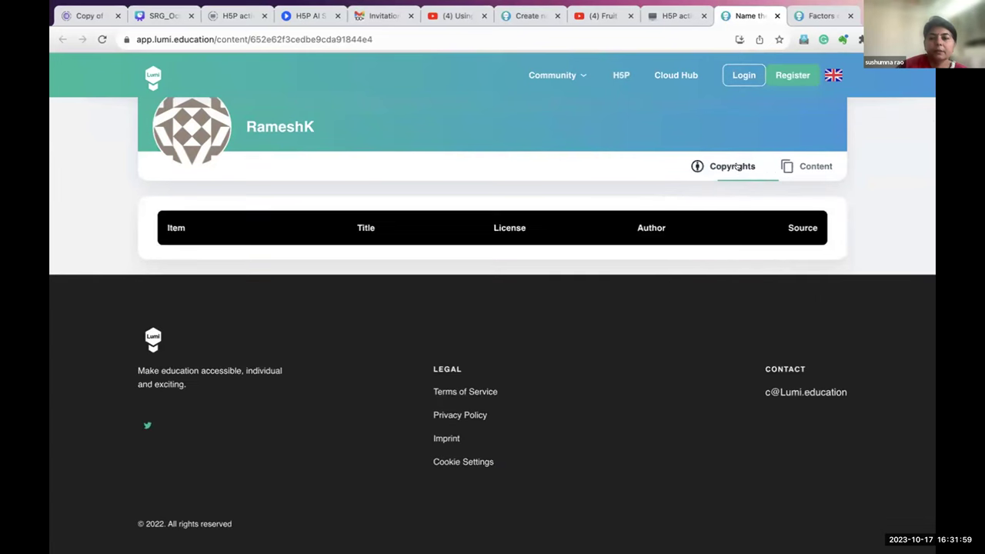
pyautogui.click(814, 167)
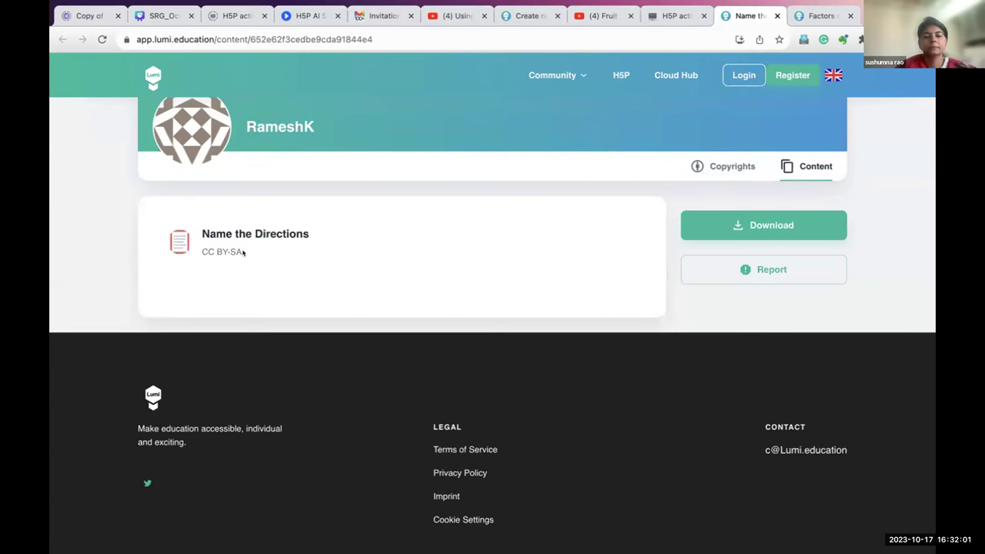
# Answer "West" for where the sun rises and "South" for the side of the Himalayan Mountains.
pyautogui.scroll(-3, 247, 193)
pyautogui.click(247, 179)
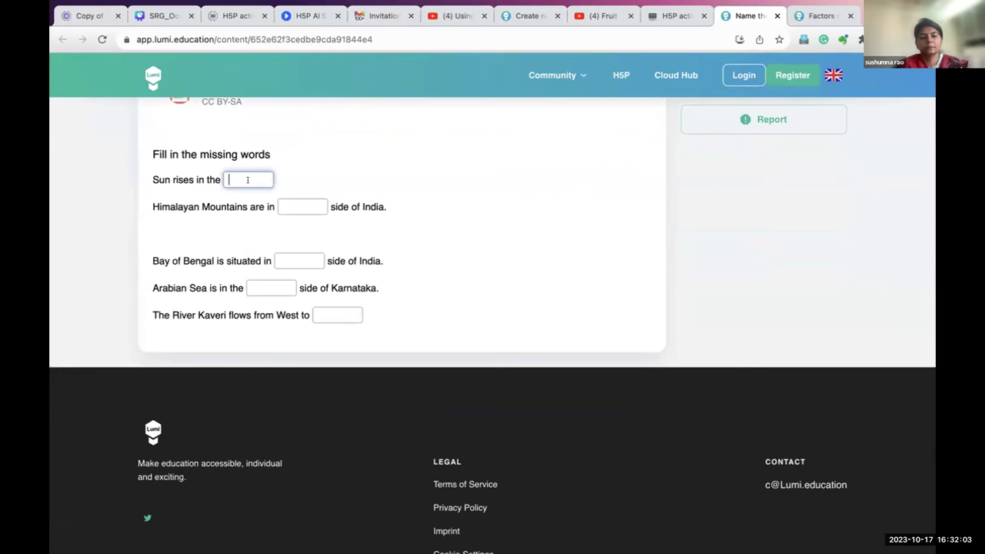
pyautogui.write('West')
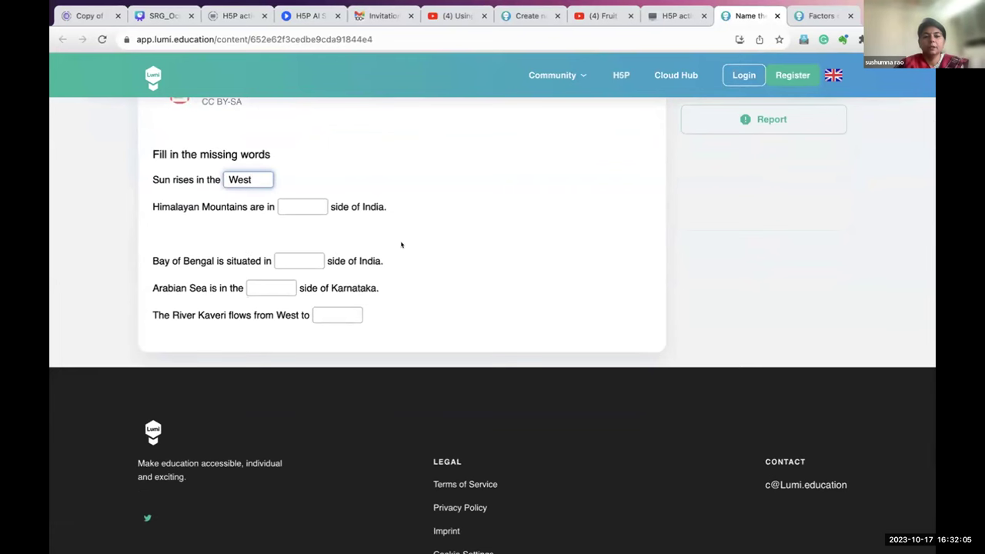
pyautogui.scroll(2, 400, 245)
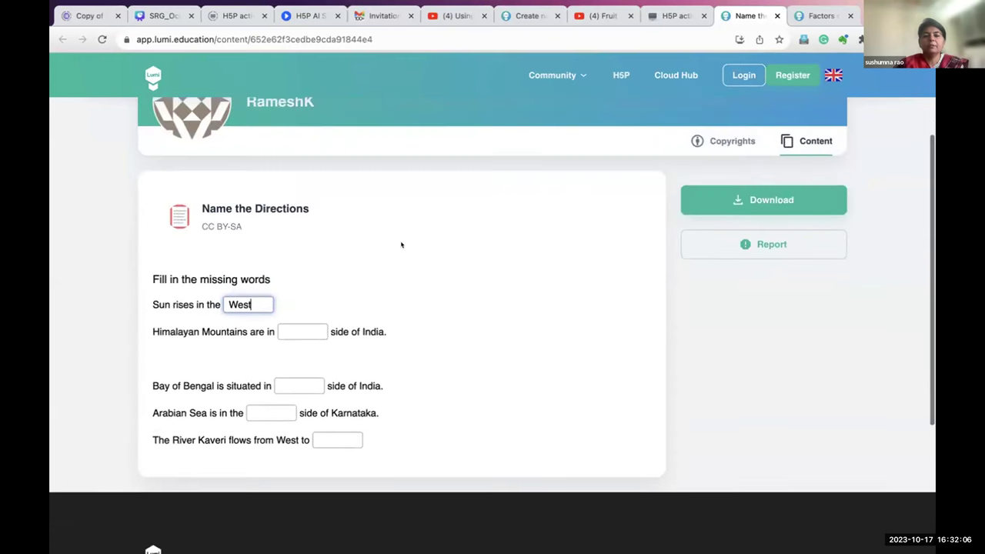
pyautogui.click(289, 331)
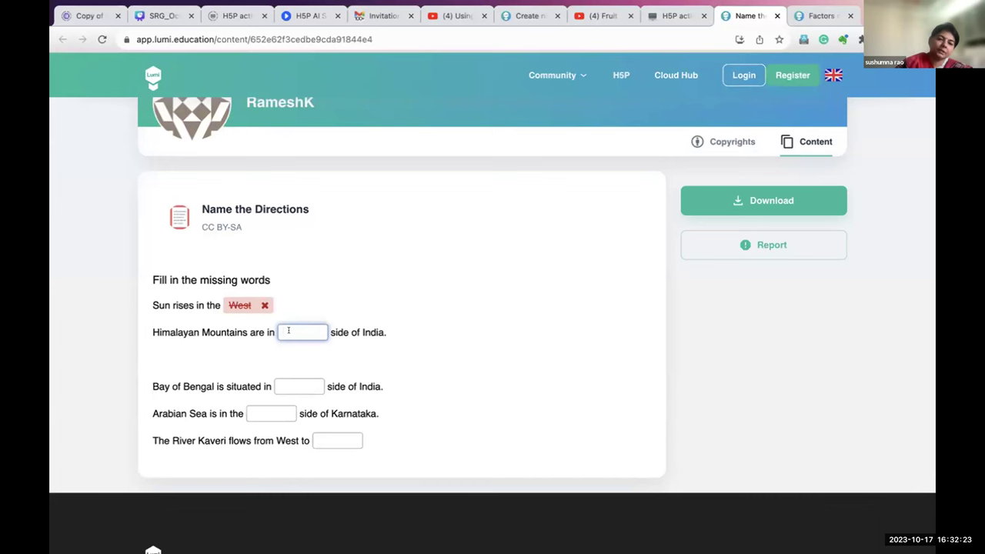
pyautogui.write('South')
pyautogui.press('Tab')
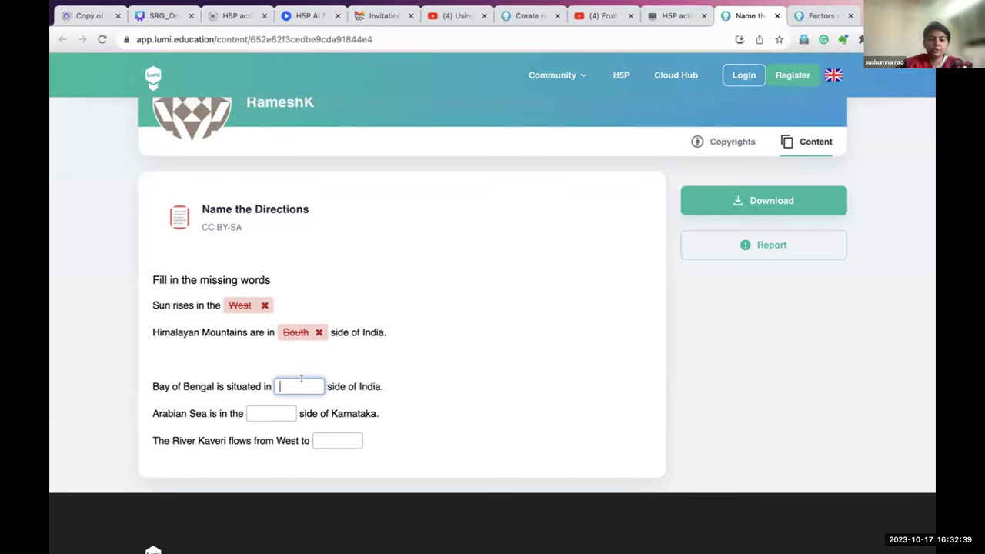
# Answer "North" for the Bay of Bengal, "West" for the Arabian Sea and "North" for the River Kaveri, and submit the answers.
pyautogui.write('North')
pyautogui.press('Tab')
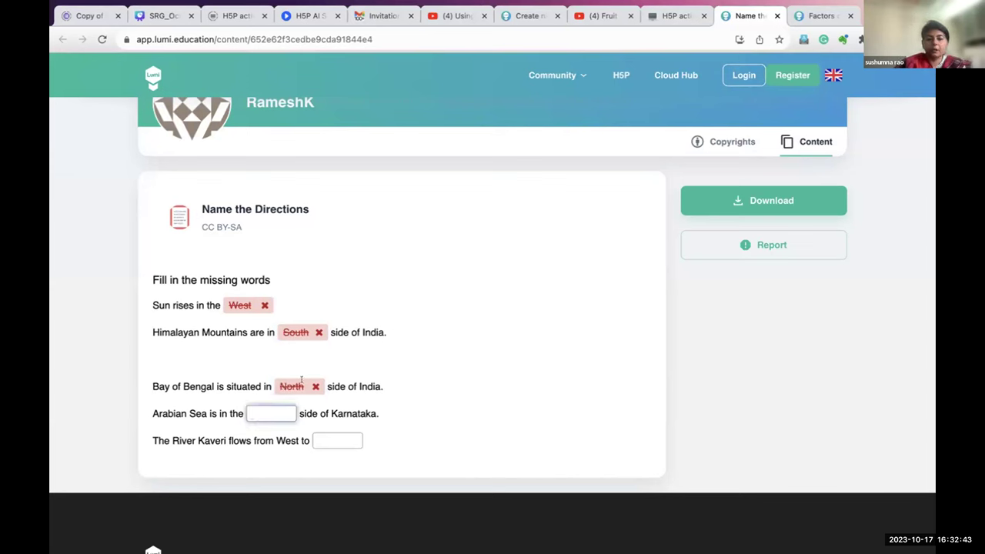
pyautogui.write('West')
pyautogui.press('Tab')
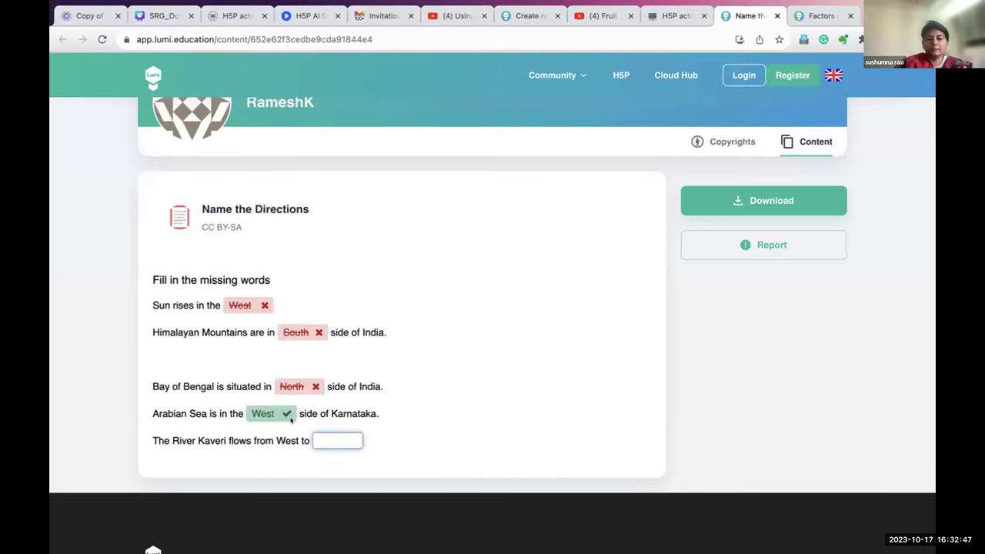
pyautogui.write('North')
pyautogui.press('Return')
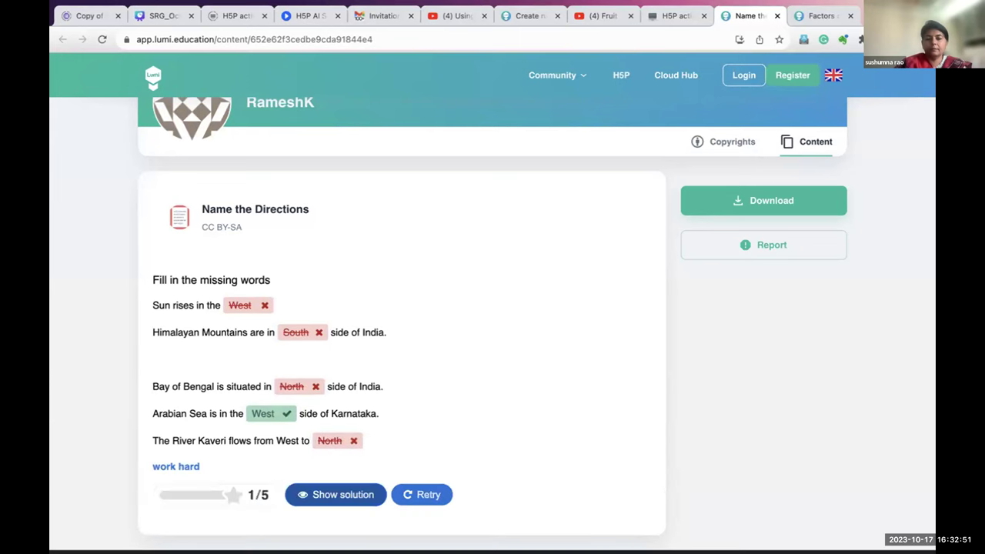
pyautogui.scroll(-2, 299, 432)
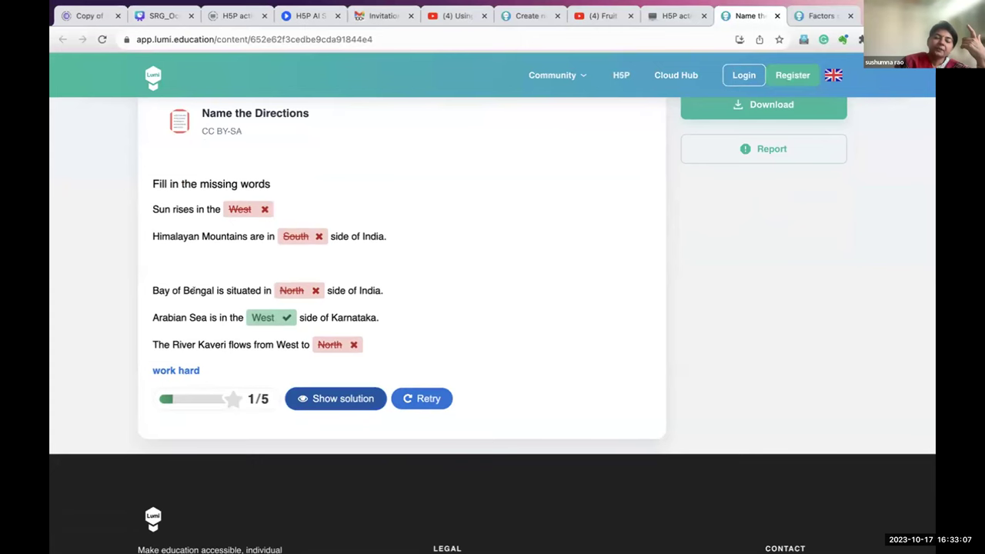
pyautogui.scroll(1, 193, 290)
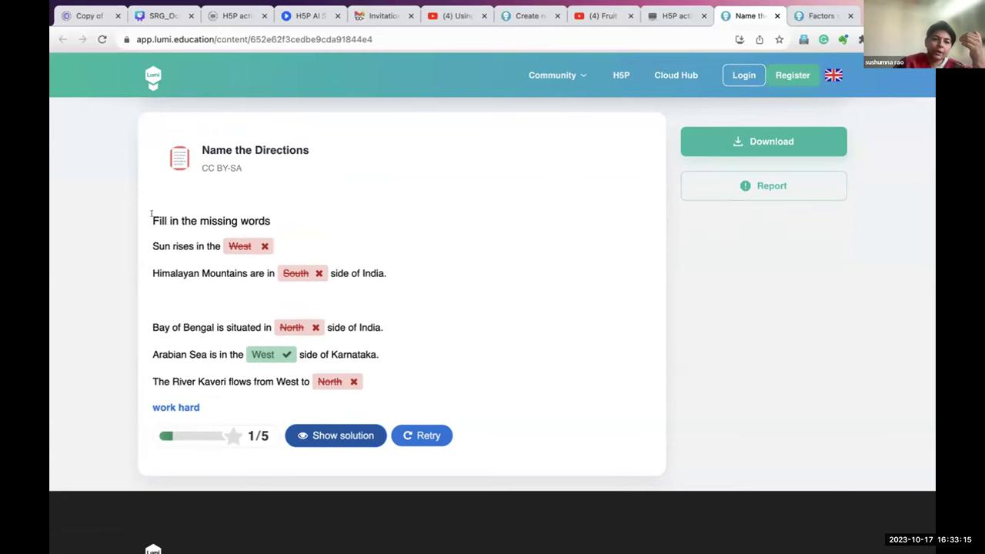
# Highlight the "Fill in the missing words" instruction, then return to the Padlet board and rate the "Name the Directions" post five stars.
pyautogui.moveTo(153, 220); pyautogui.dragTo(278, 222)
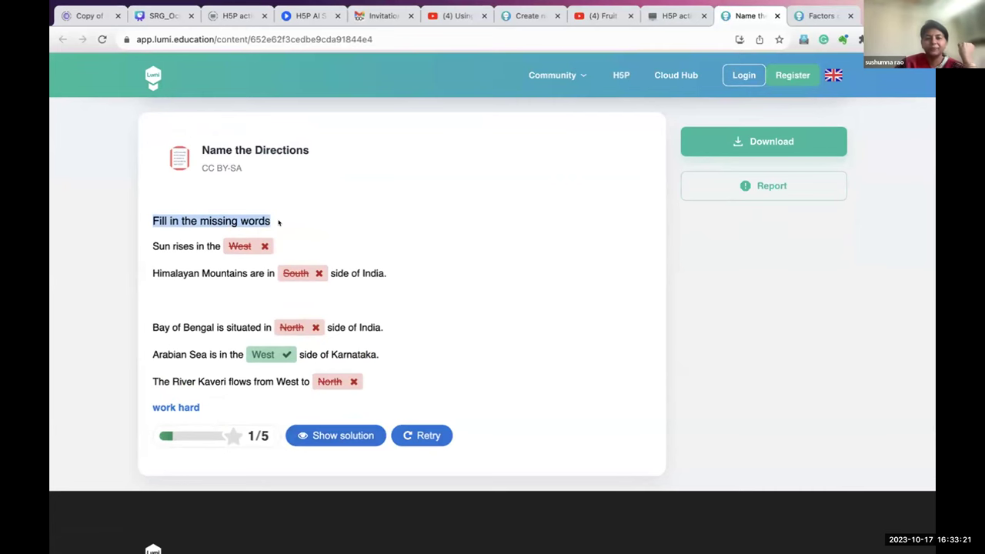
pyautogui.click(655, 13)
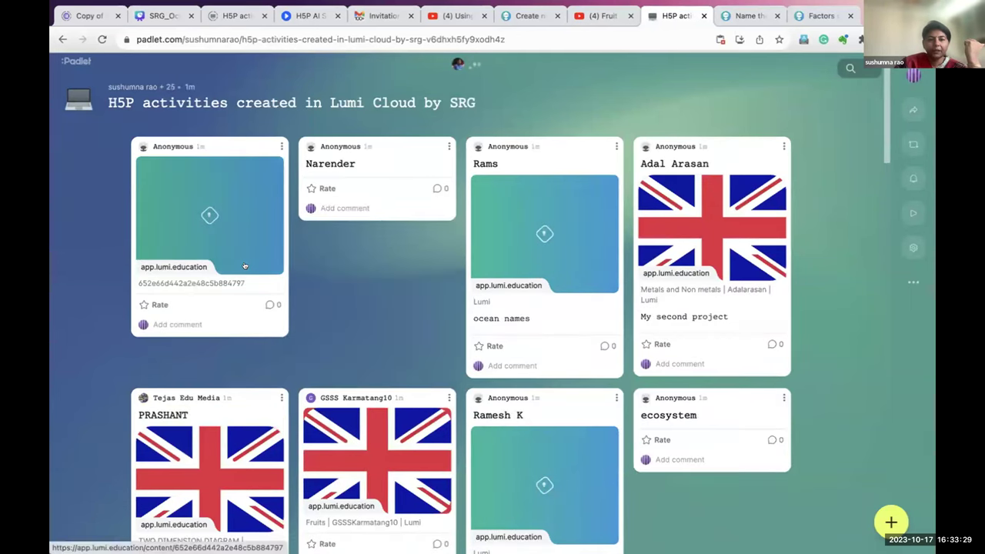
pyautogui.scroll(-3, 558, 321)
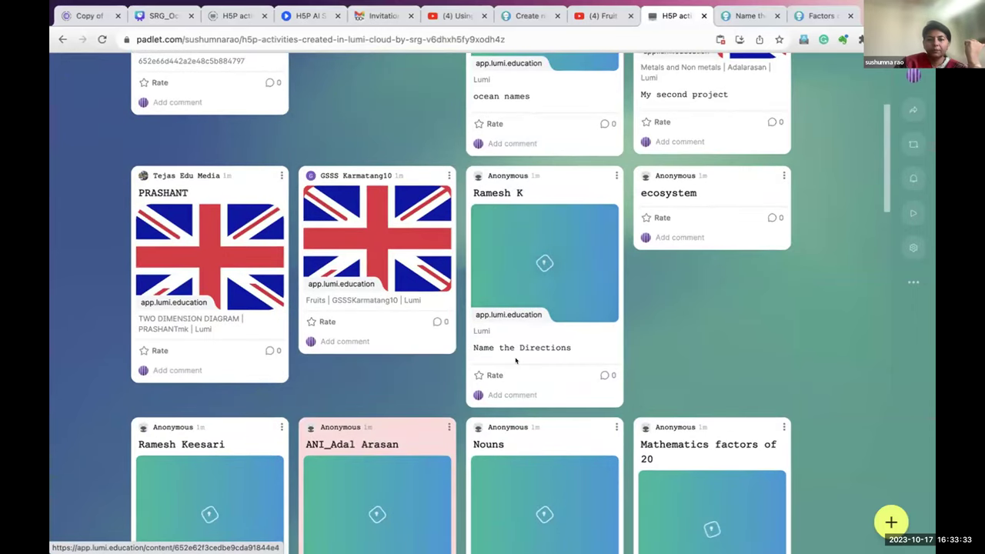
pyautogui.moveTo(485, 372)
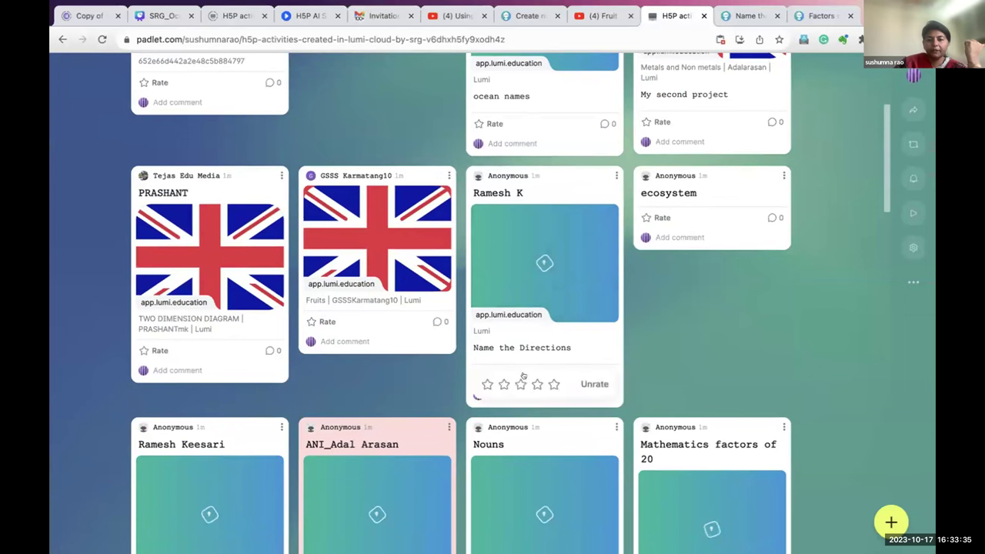
pyautogui.click(553, 378)
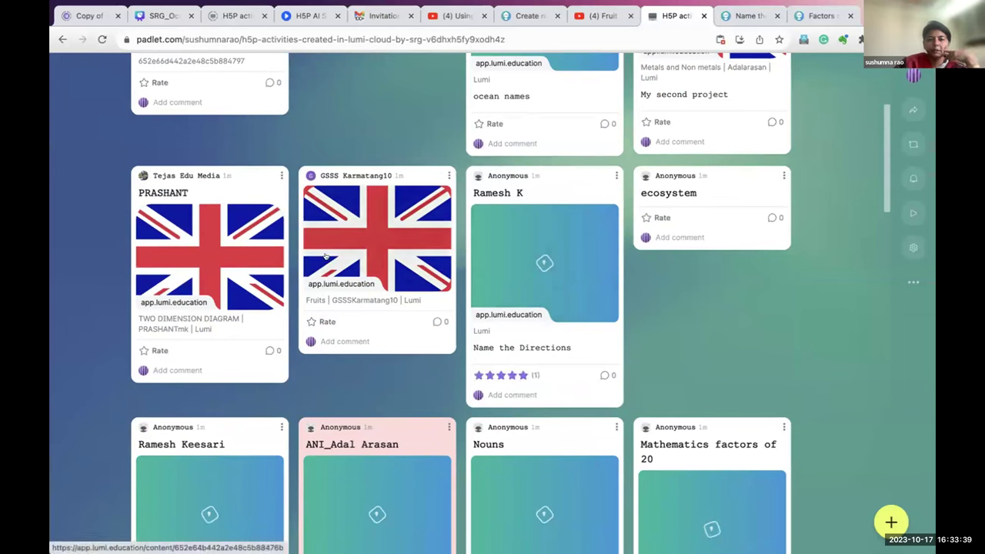
# Open the participant's "Fruits" activity from the board, mark Apple, Guava and Mango, check the answers and return to the board.
pyautogui.click(325, 257)
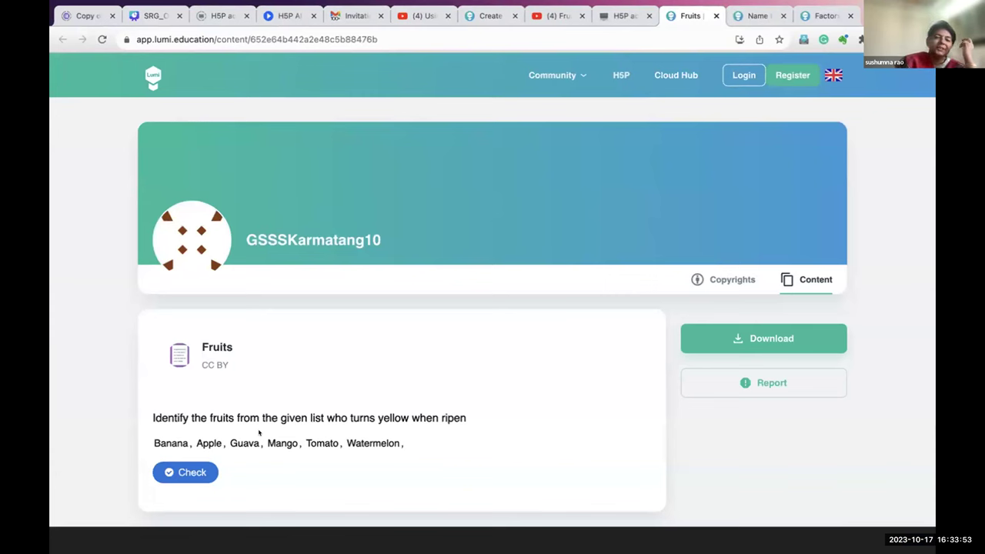
pyautogui.click(207, 444)
pyautogui.click(234, 444)
pyautogui.click(282, 443)
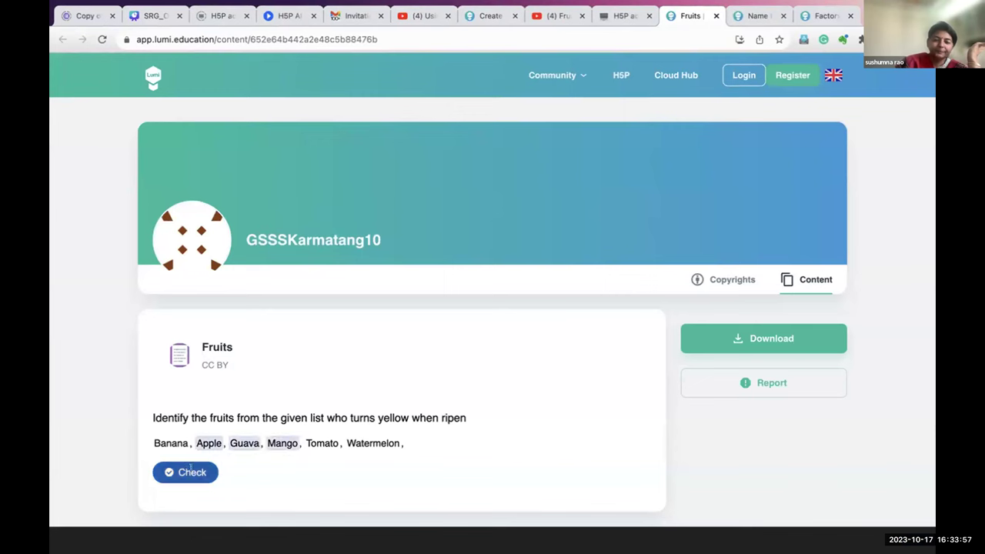
pyautogui.click(189, 471)
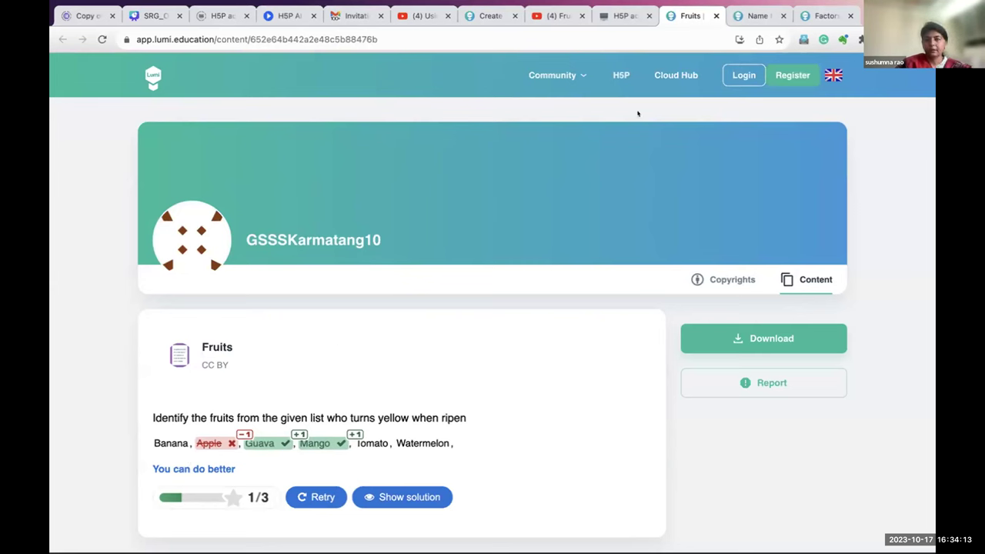
pyautogui.click(616, 17)
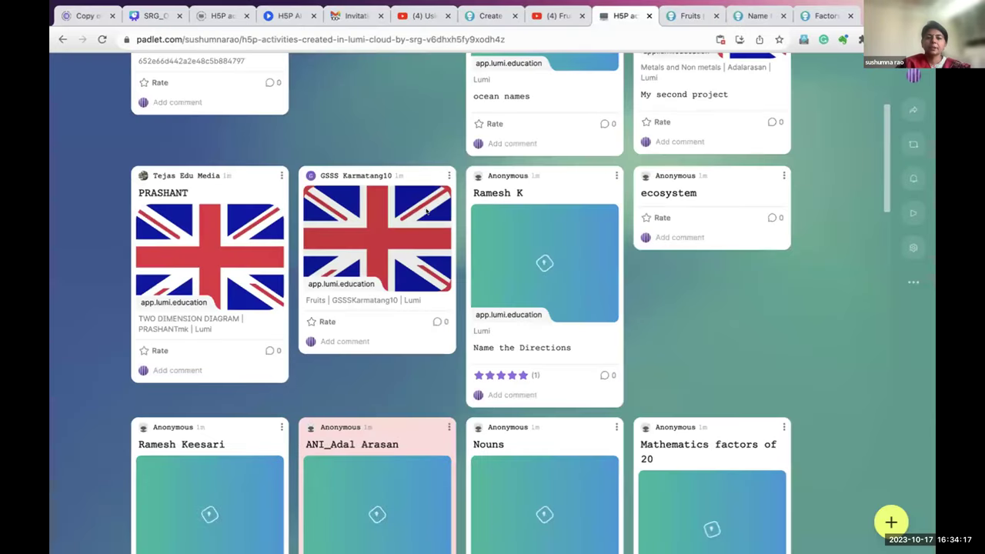
pyautogui.scroll(1, 338, 294)
pyautogui.scroll(2, 336, 293)
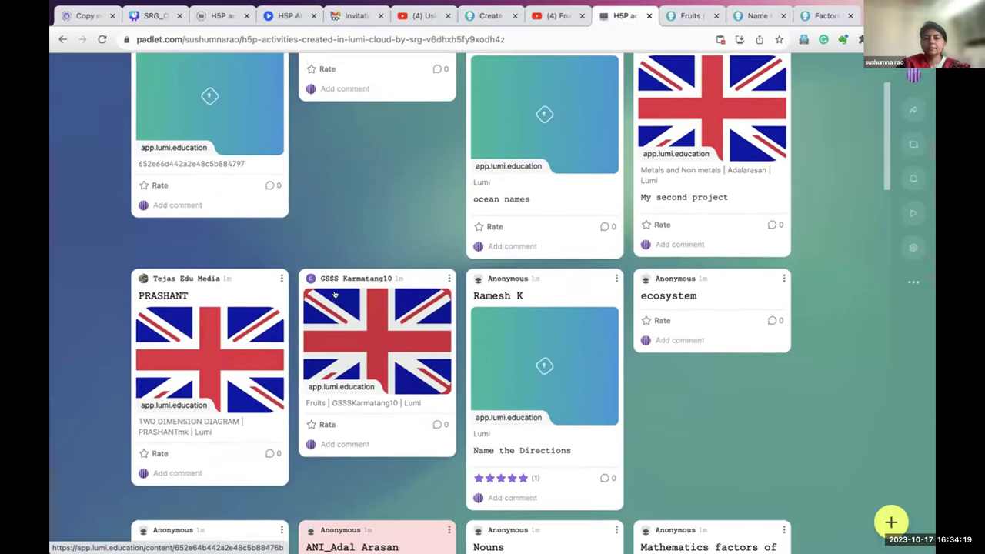
# Open the TWO DIMENSION DIAGRAM activity from the Padlet board, mark RECTANGLE as the answer and check it.
pyautogui.scroll(-1, 338, 294)
pyautogui.scroll(-1, 337, 294)
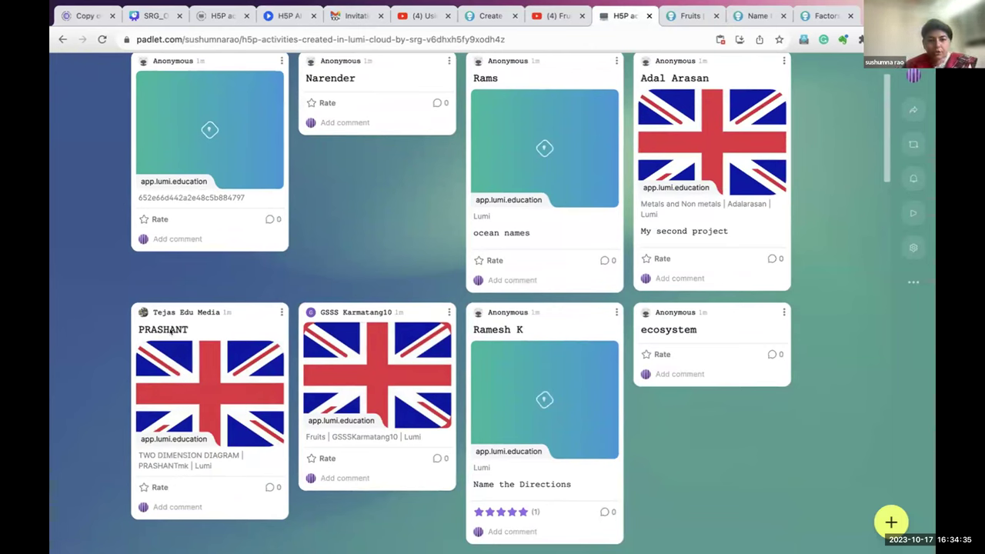
pyautogui.click(172, 410)
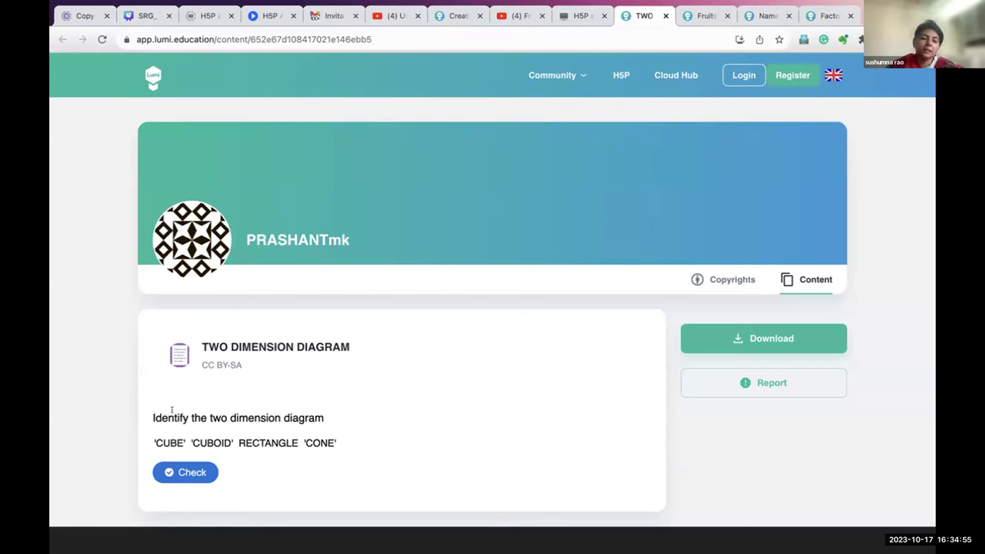
pyautogui.doubleClick(263, 442)
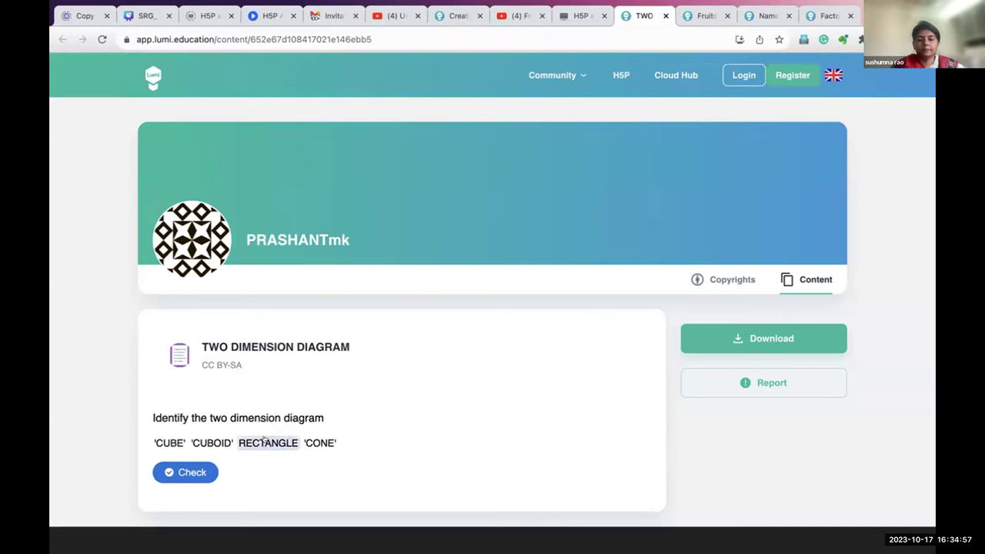
pyautogui.click(182, 472)
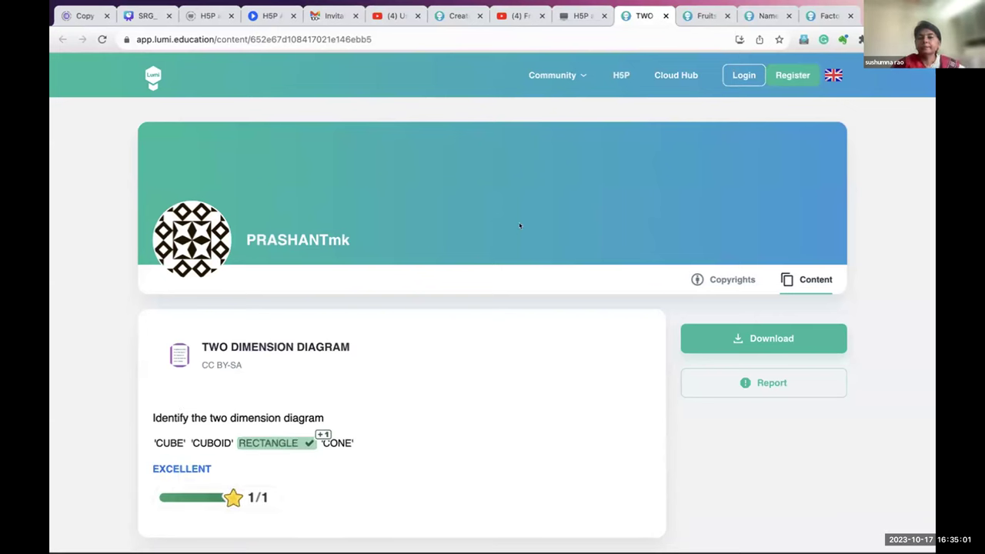
# Close the TWO DIMENSION DIAGRAM page and the three other open Lumi activity pages.
pyautogui.click(666, 15)
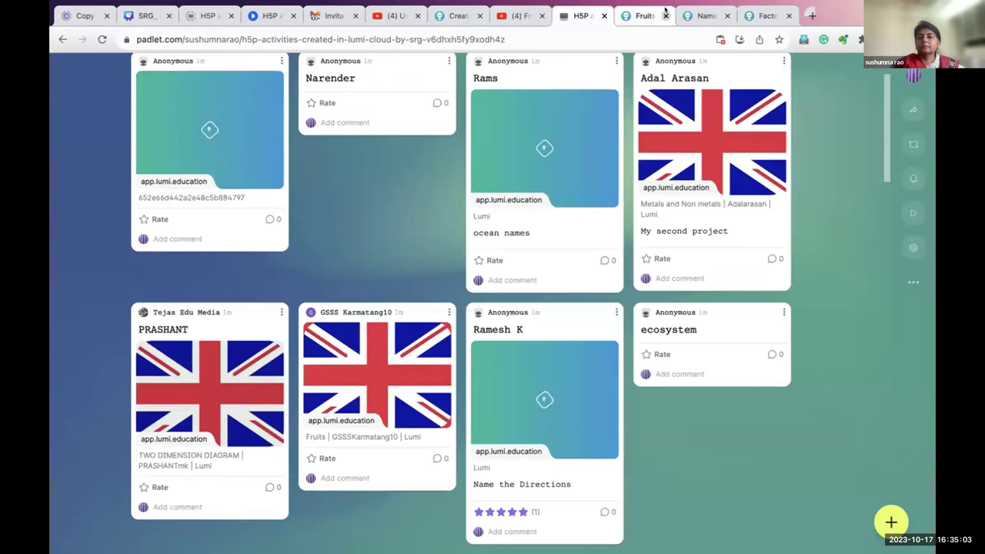
pyautogui.click(665, 16)
pyautogui.click(665, 15)
pyautogui.click(665, 15)
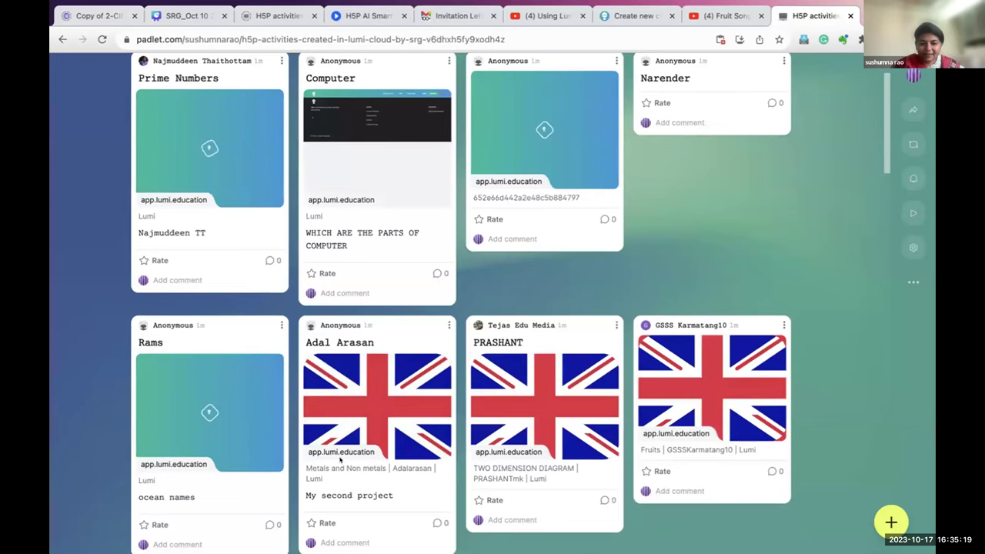
# Test the Metals and Non metals activity with Iron and Sulphur marked, show its solution and return to the Padlet board.
pyautogui.click(362, 432)
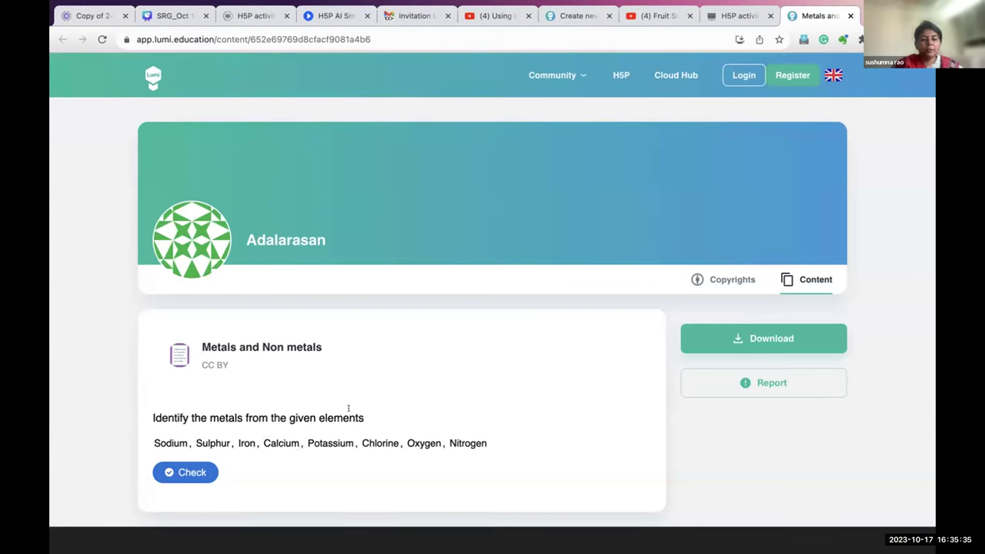
pyautogui.click(245, 442)
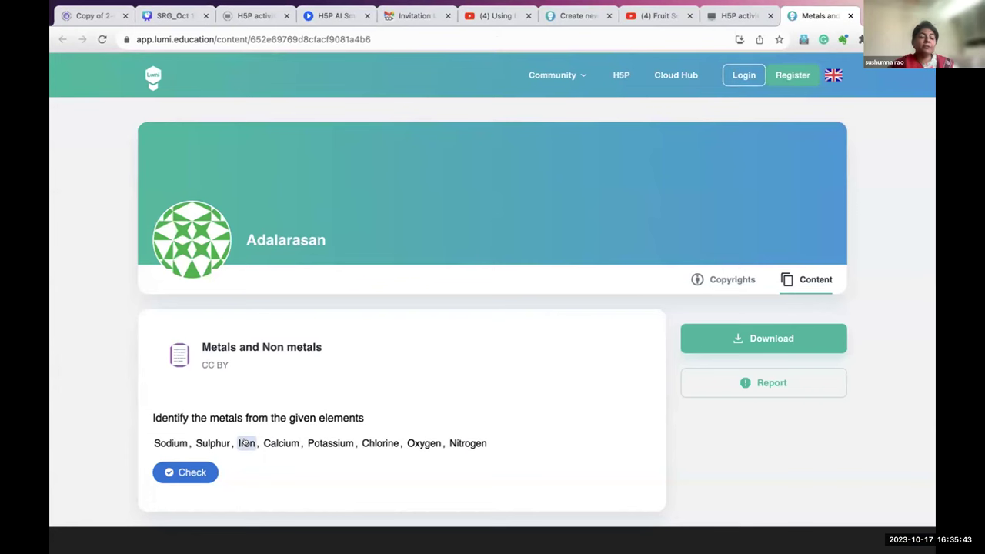
pyautogui.click(212, 443)
pyautogui.click(172, 472)
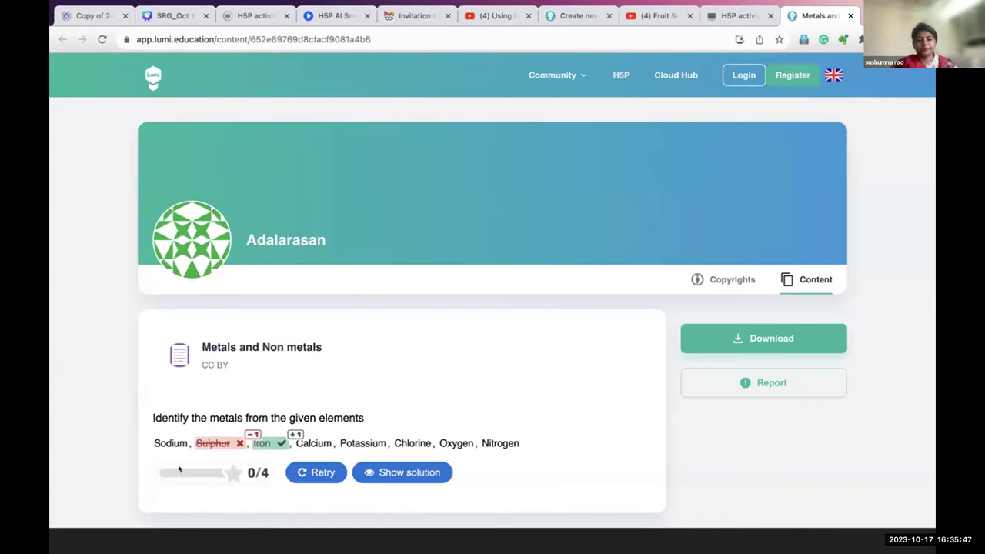
pyautogui.click(404, 472)
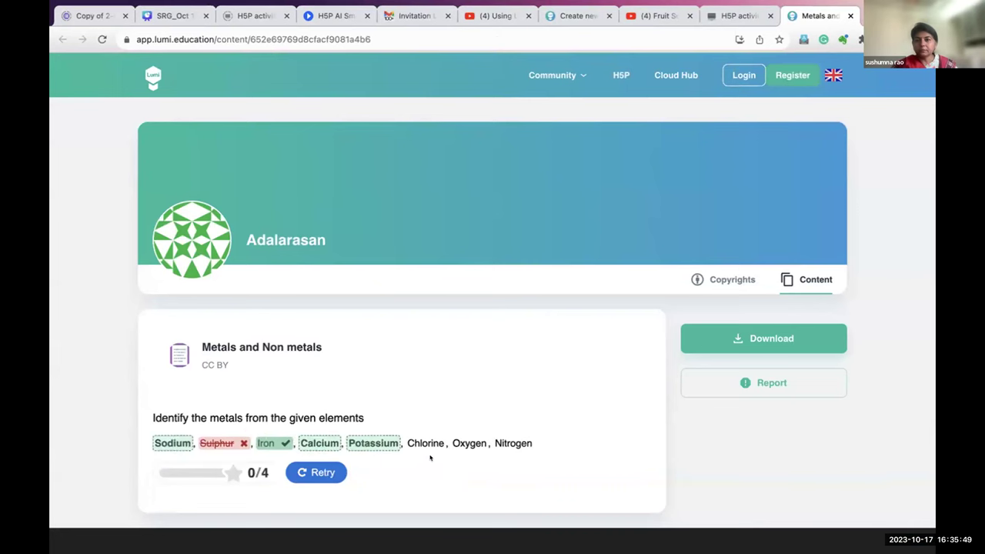
pyautogui.click(734, 15)
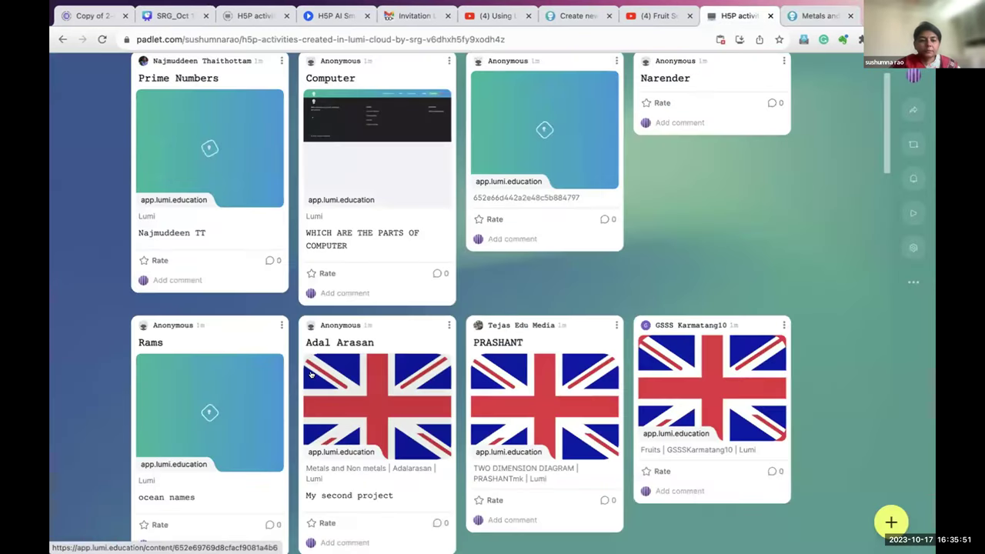
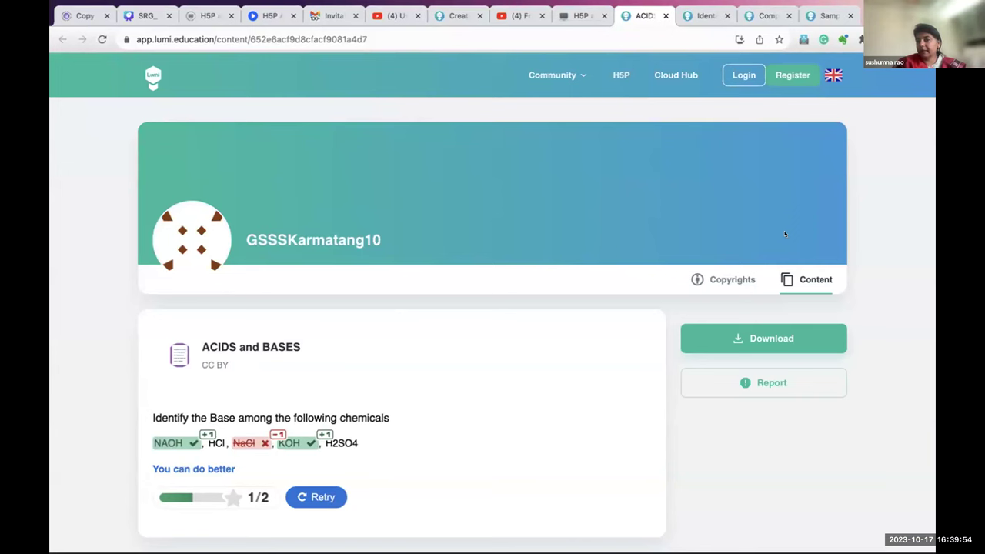
# Return to the Padlet board and close the ACIDS and BASES page and the three other Lumi activity pages.
pyautogui.click(563, 11)
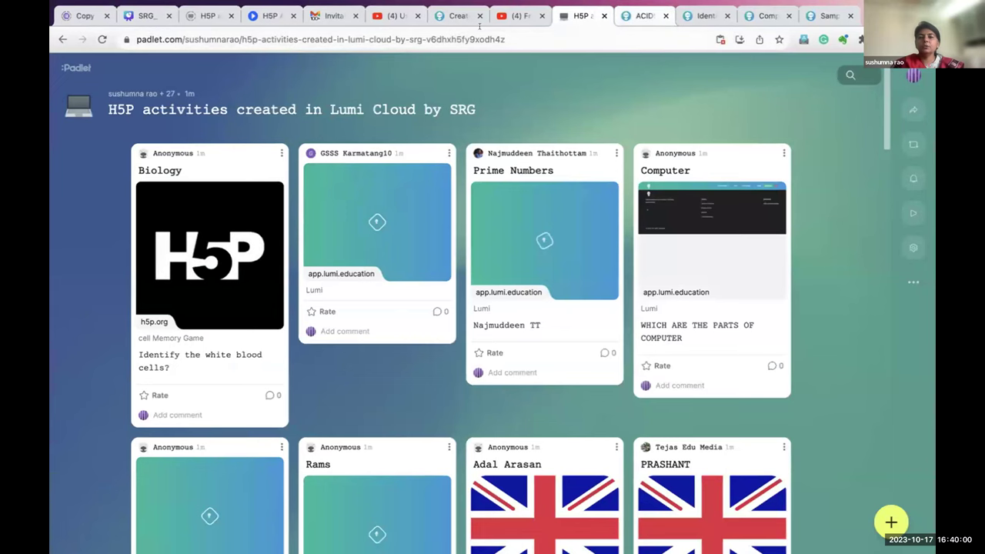
pyautogui.click(664, 15)
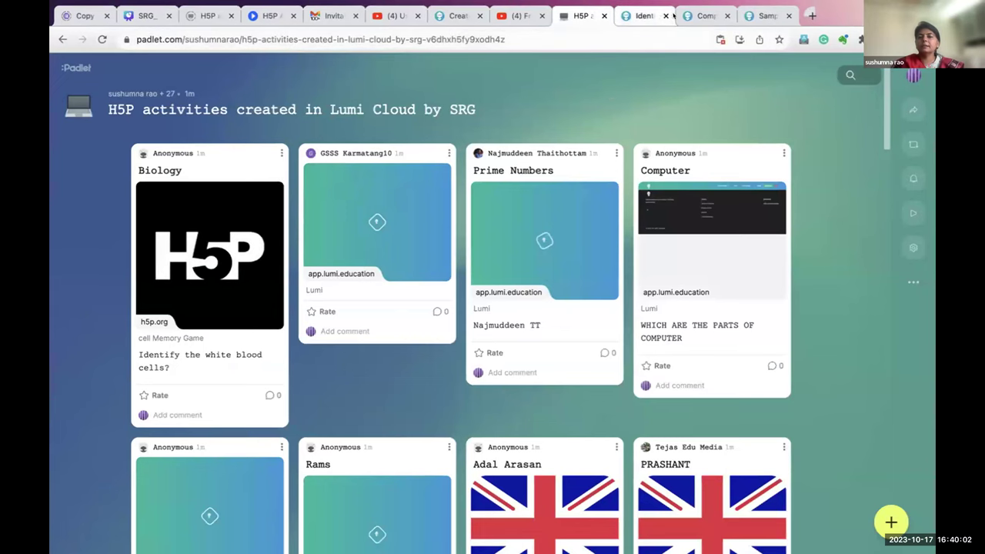
pyautogui.click(661, 14)
pyautogui.click(661, 15)
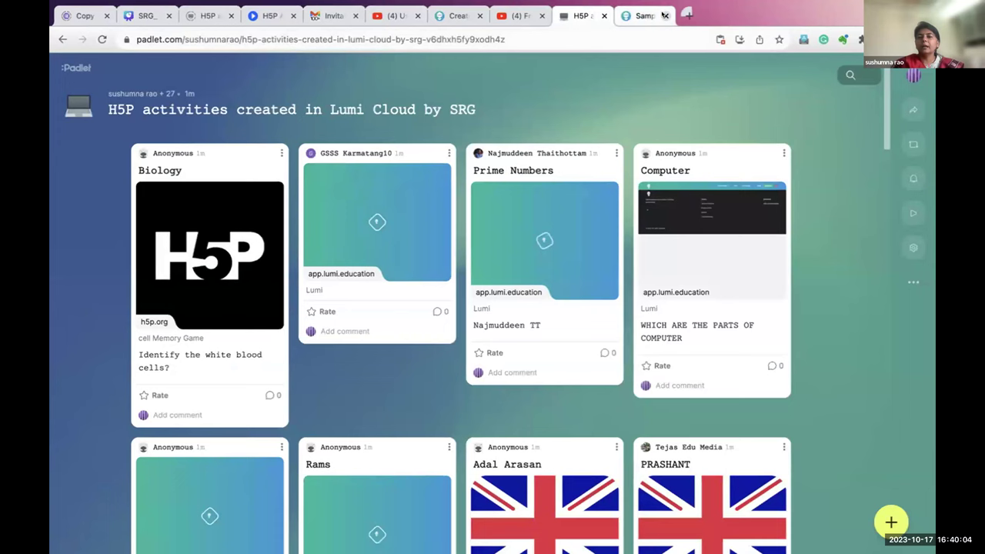
pyautogui.click(662, 14)
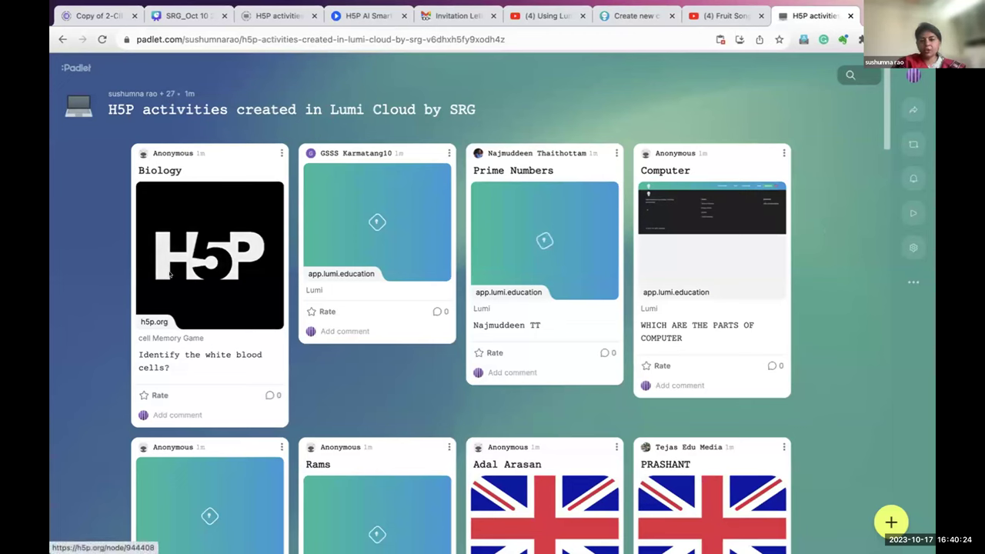
# Delete the Biology post with the cell Memory Game link from the Padlet board.
pyautogui.click(280, 153)
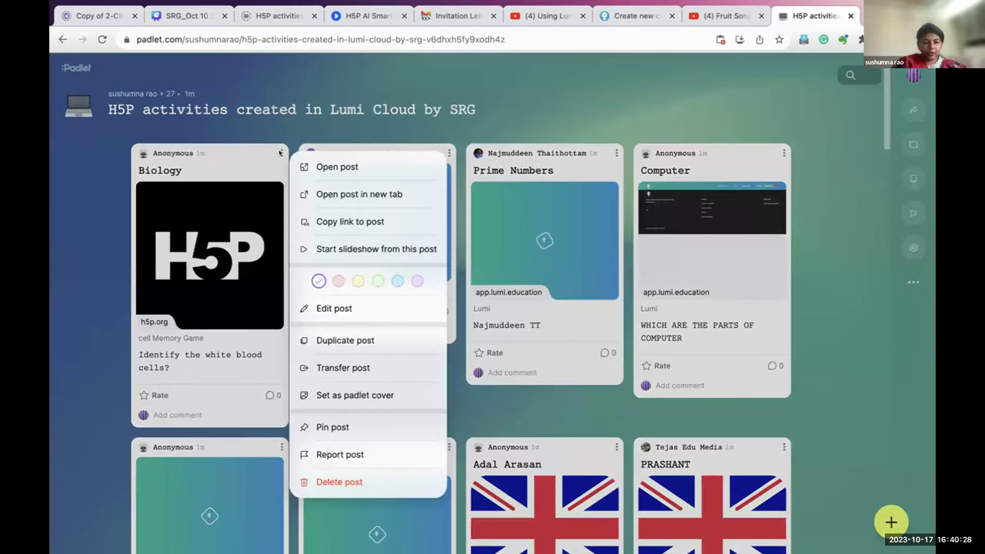
pyautogui.click(351, 481)
pyautogui.click(543, 335)
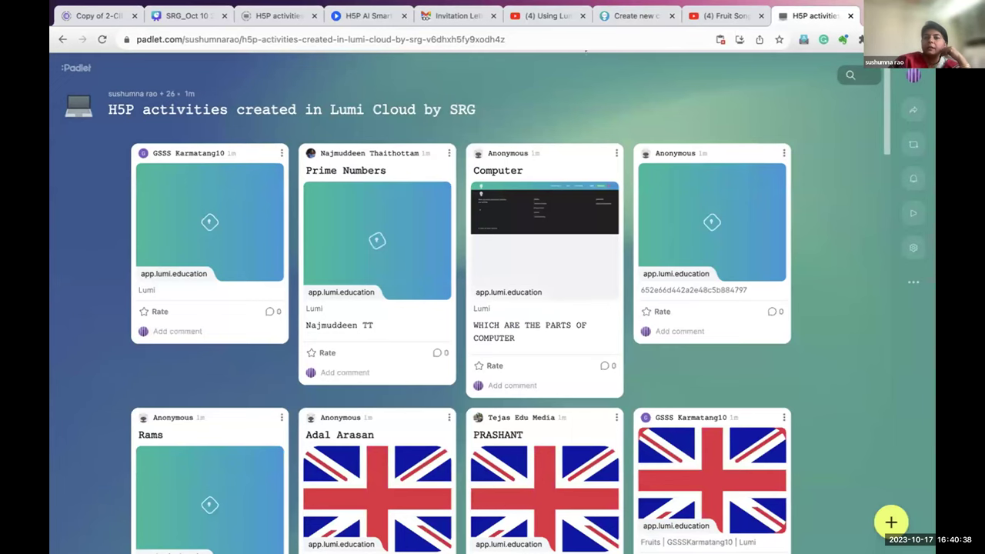
# Switch to Lumi and start creating new content from the dashboard.
pyautogui.click(606, 15)
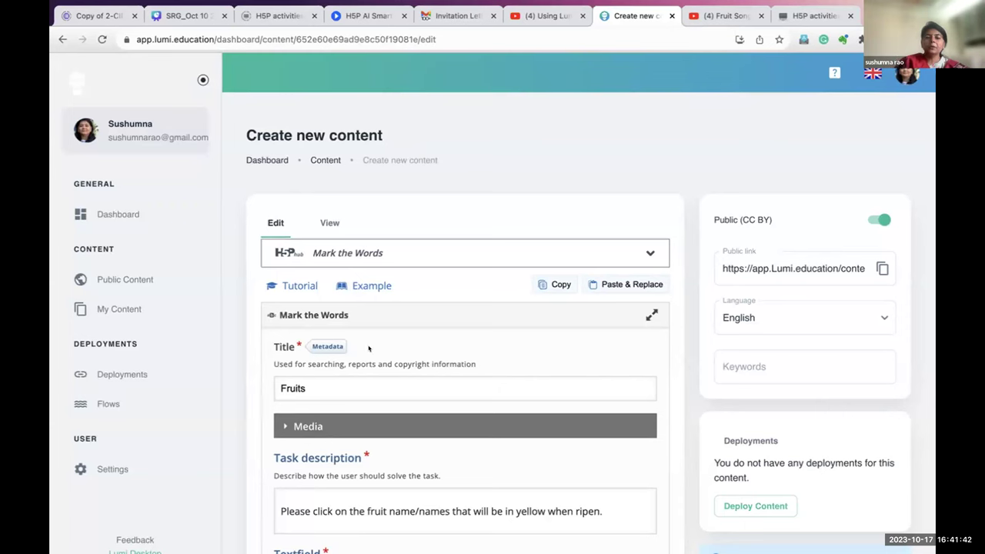
pyautogui.click(543, 284)
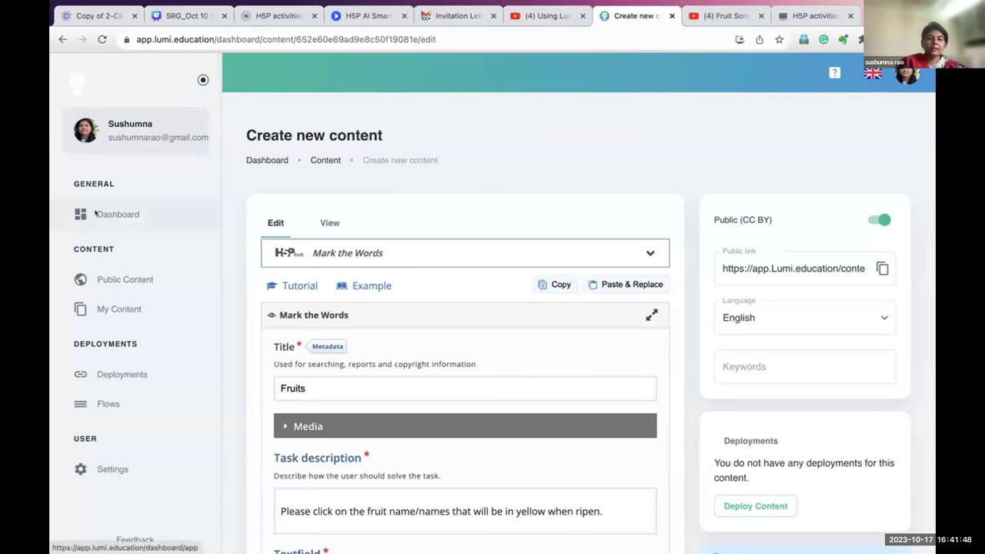
pyautogui.click(100, 214)
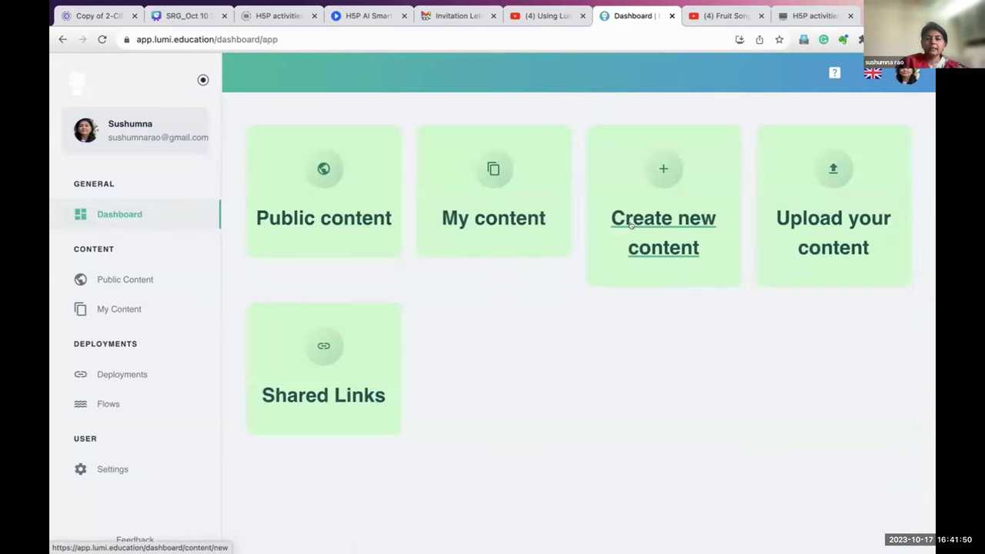
pyautogui.click(630, 223)
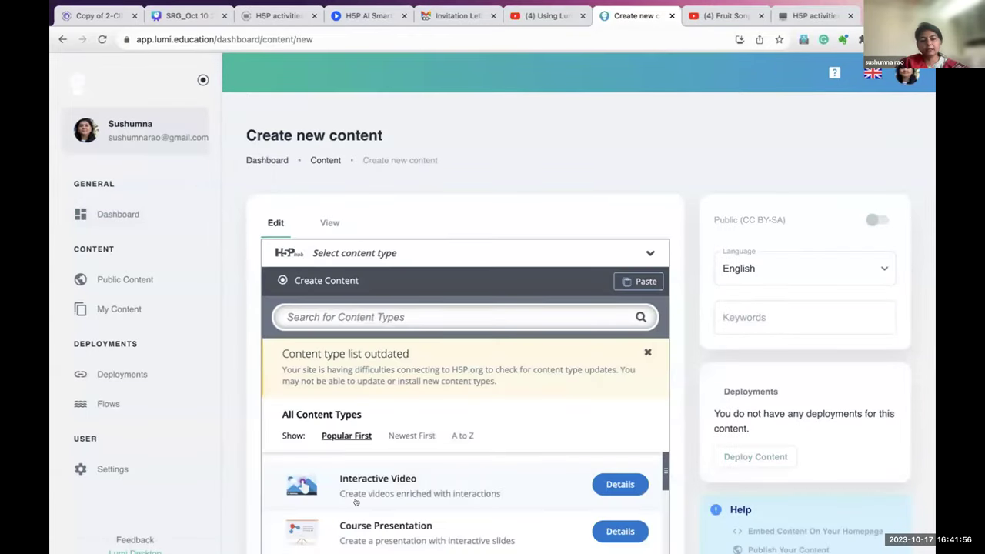
# Dismiss the outdated content type notice, choose Interactive Video as the content type and collapse the navigation sidebar.
pyautogui.scroll(-1, 356, 501)
pyautogui.scroll(1, 356, 501)
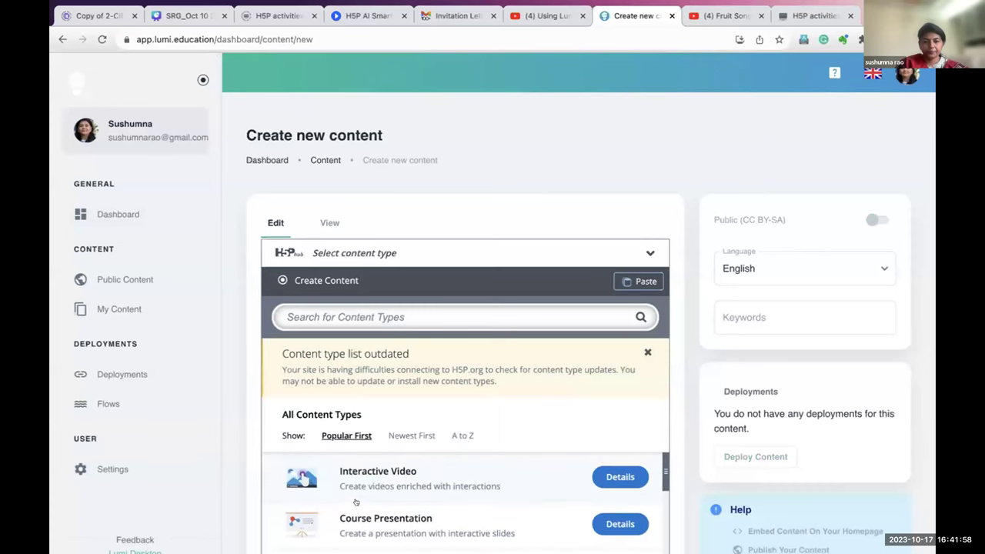
pyautogui.click(644, 352)
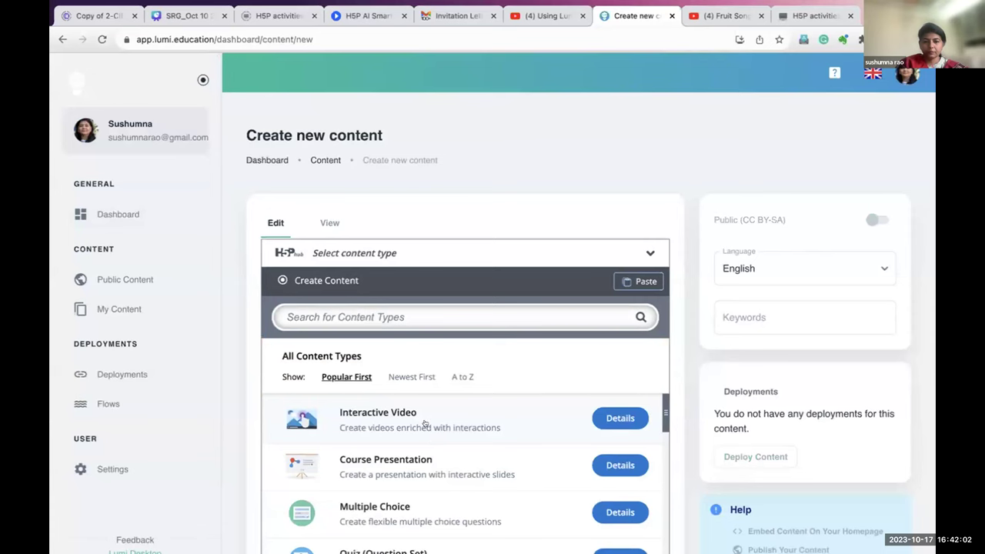
pyautogui.click(425, 421)
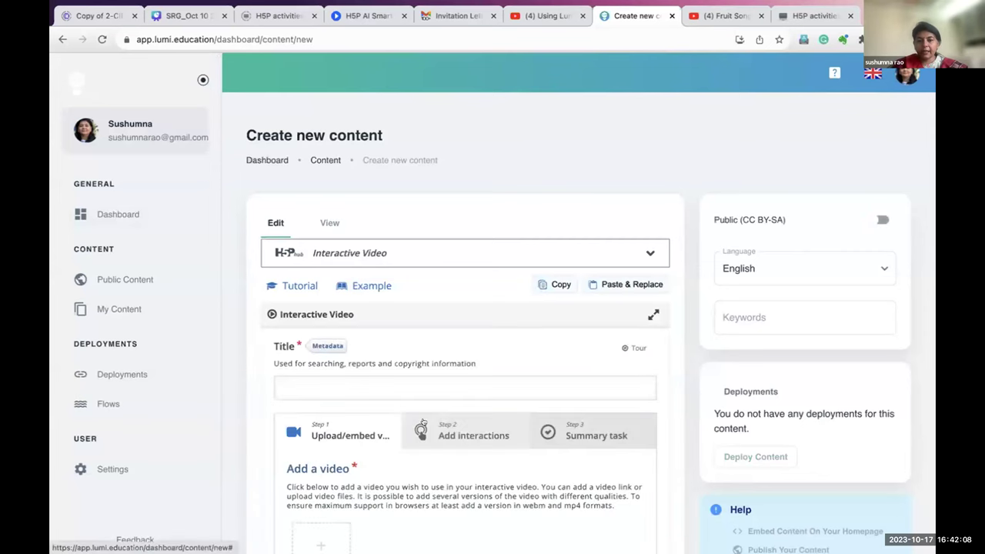
pyautogui.click(200, 78)
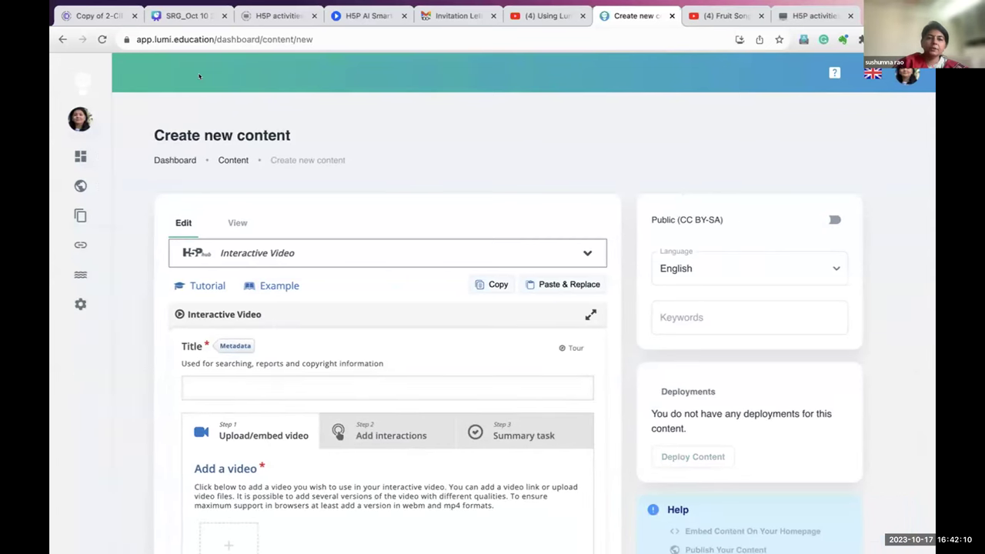
# Open the Add a video dialog of the Interactive Video and go to its video URL entry.
pyautogui.scroll(-1, 655, 153)
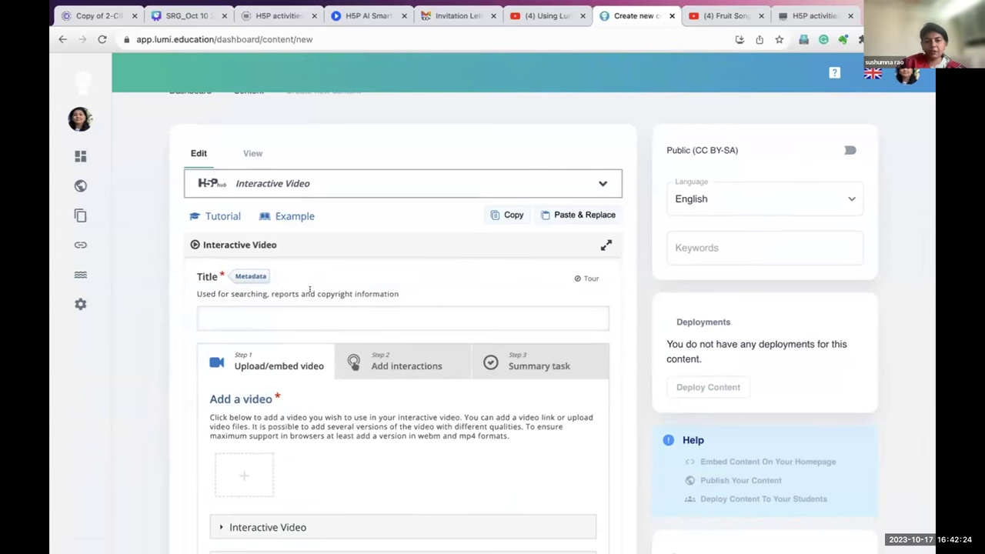
pyautogui.scroll(-2, 239, 312)
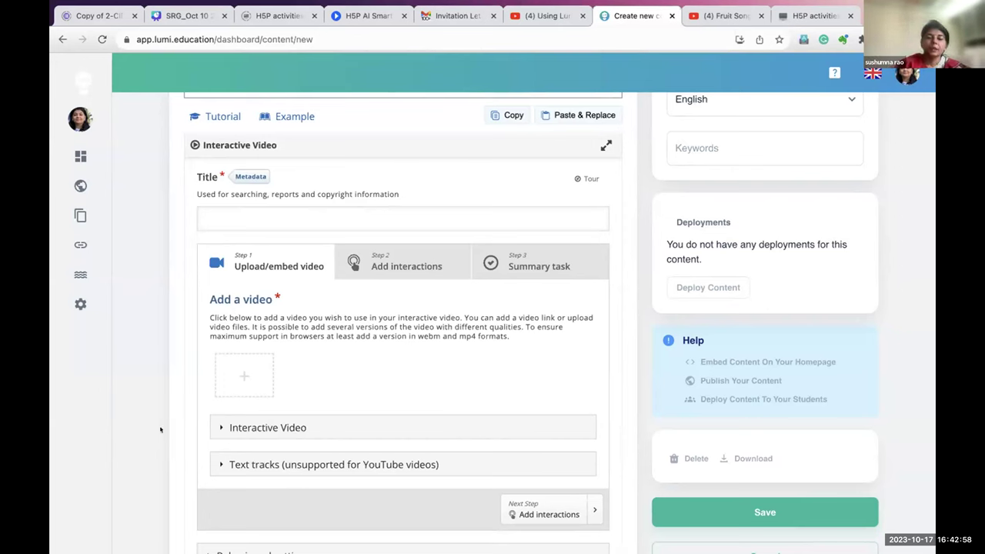
pyautogui.click(240, 373)
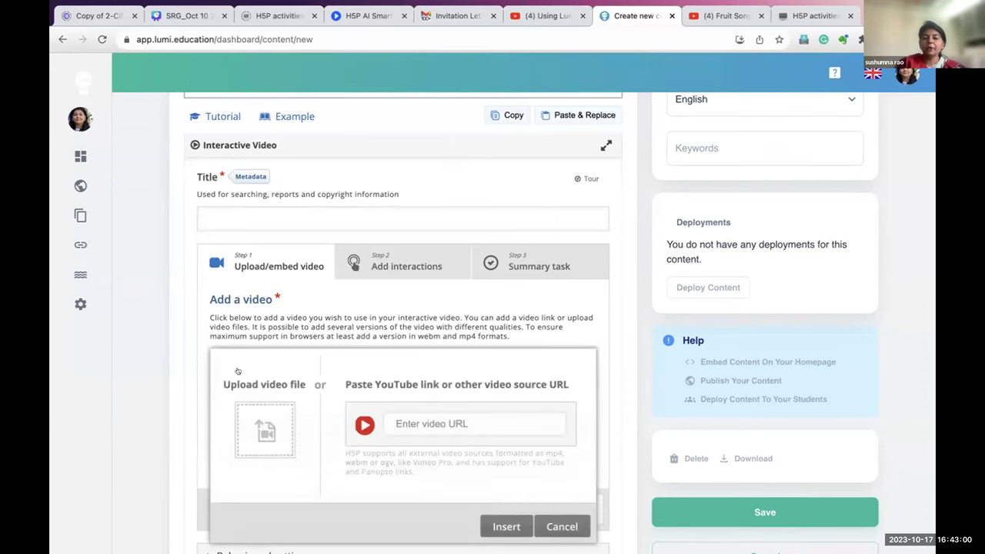
pyautogui.click(435, 416)
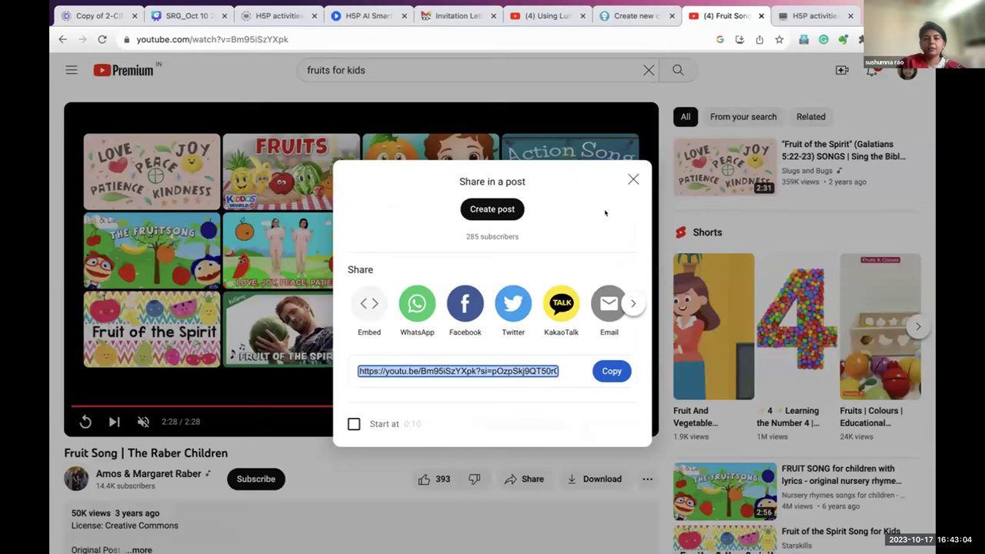
# On YouTube, dismiss the share dialog and search for "fruits for kids".
pyautogui.click(632, 180)
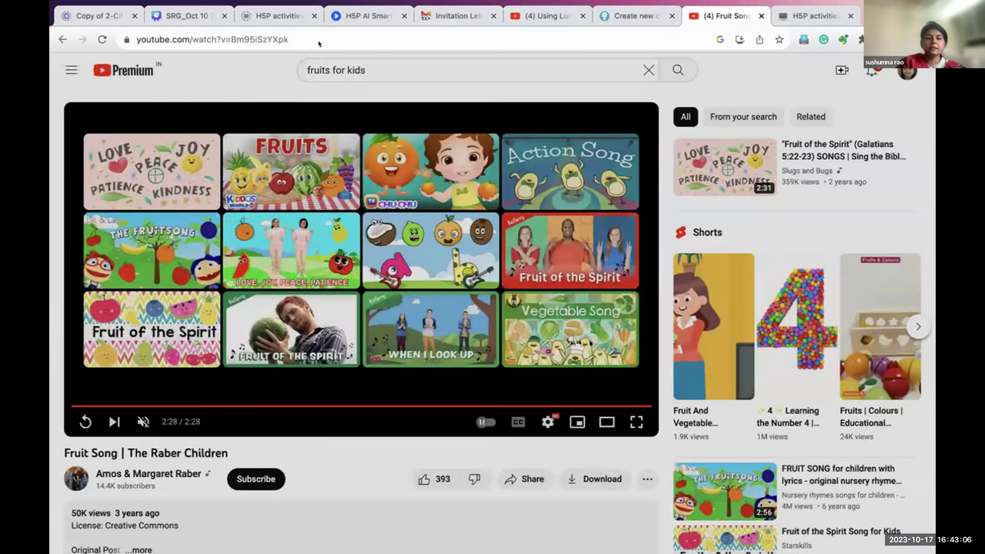
pyautogui.click(399, 70)
pyautogui.press('Return')
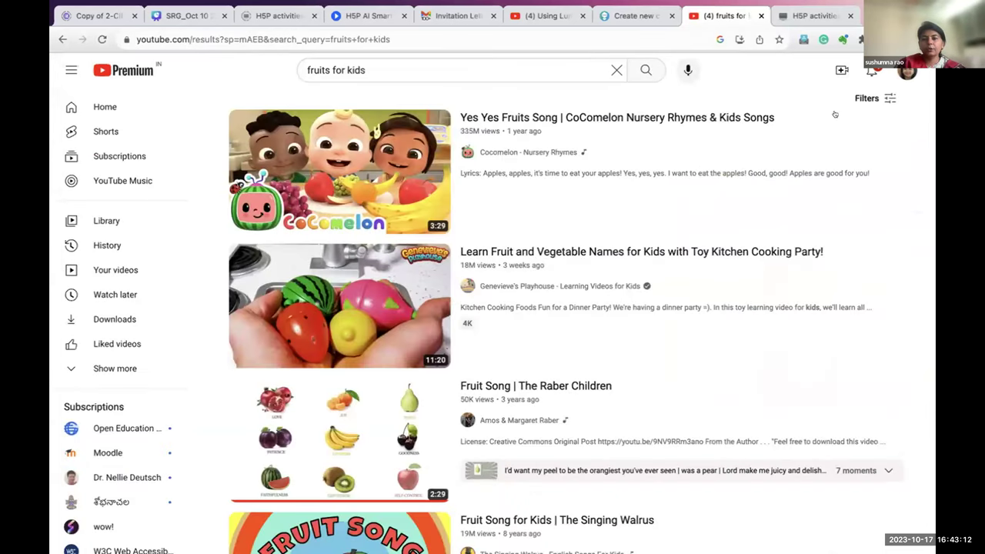
# Filter the search results to Creative Commons videos and open the Fruit Song video.
pyautogui.click(868, 98)
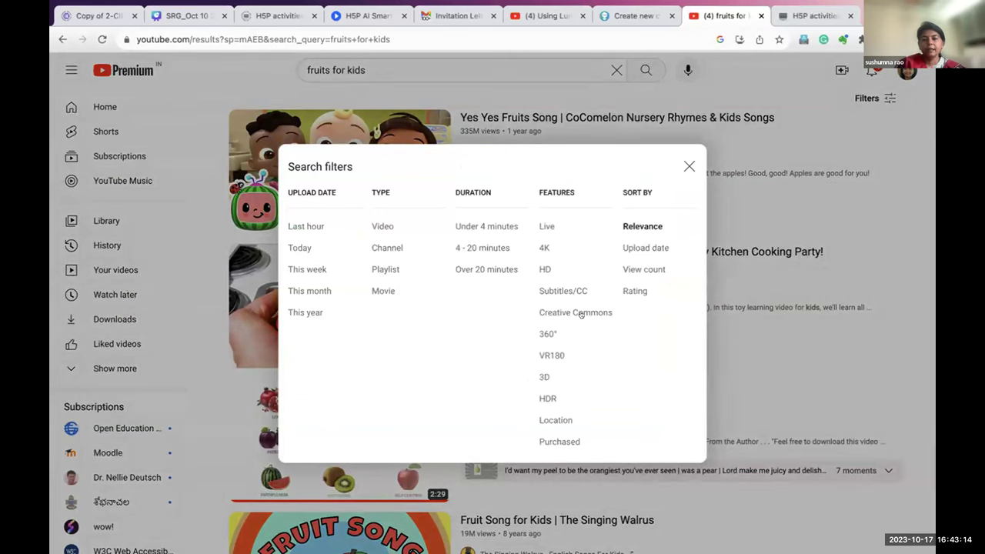
pyautogui.click(578, 313)
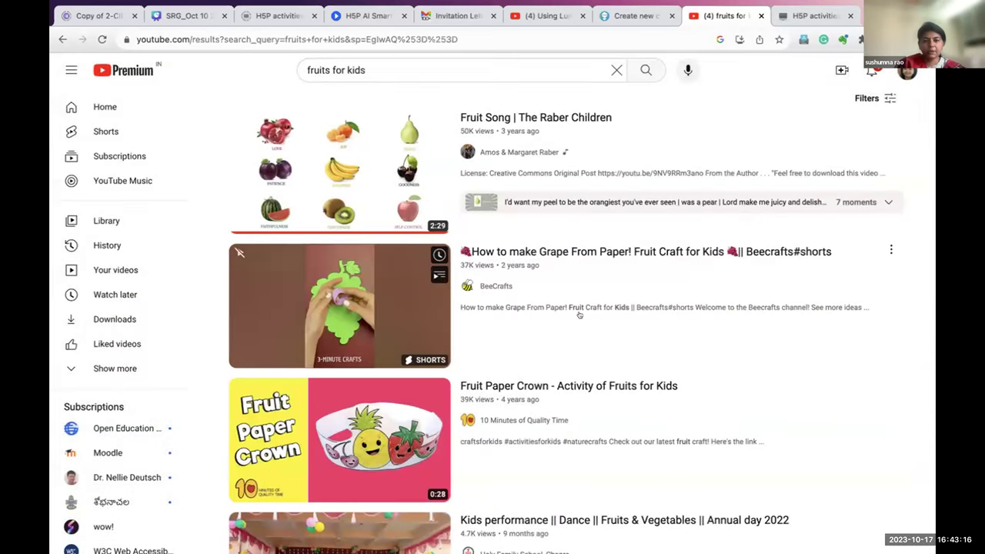
pyautogui.click(583, 110)
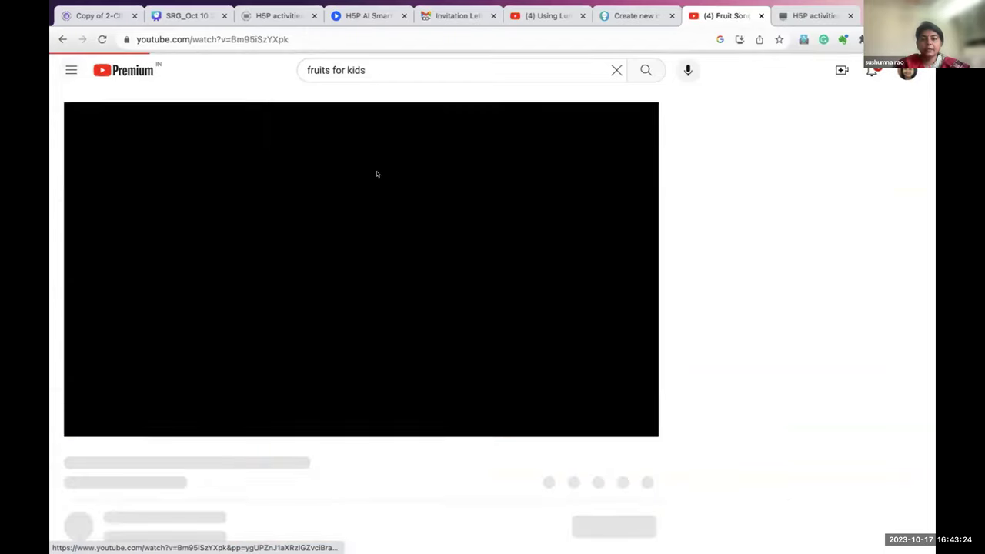
# Check the license details listed under the Fruit Song video on its YouTube page.
pyautogui.scroll(-2, 304, 462)
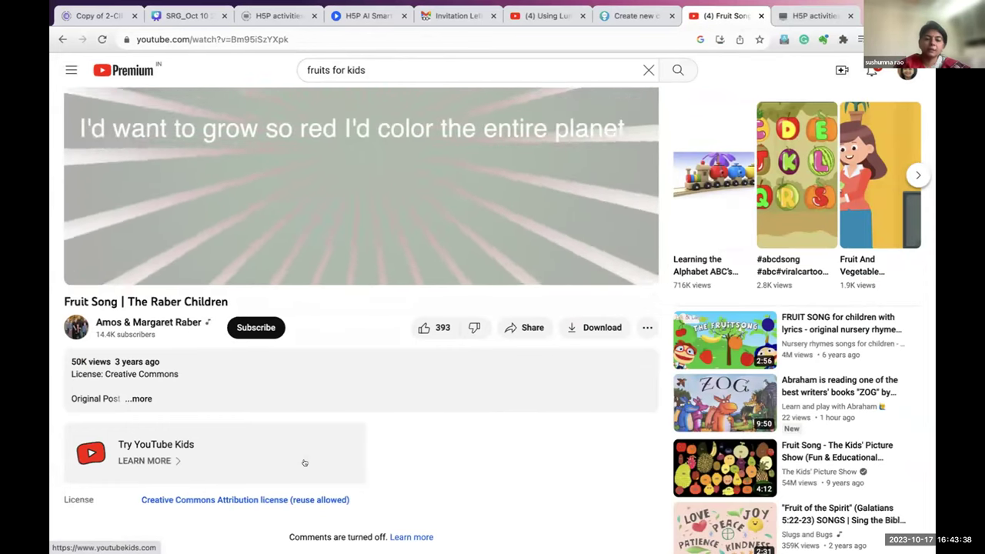
pyautogui.scroll(2, 369, 346)
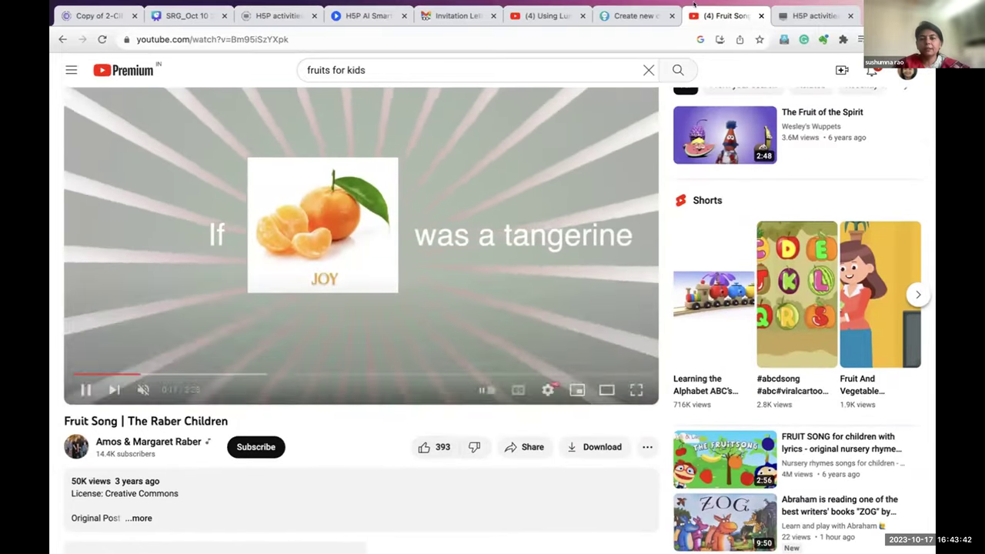
pyautogui.moveTo(616, 34)
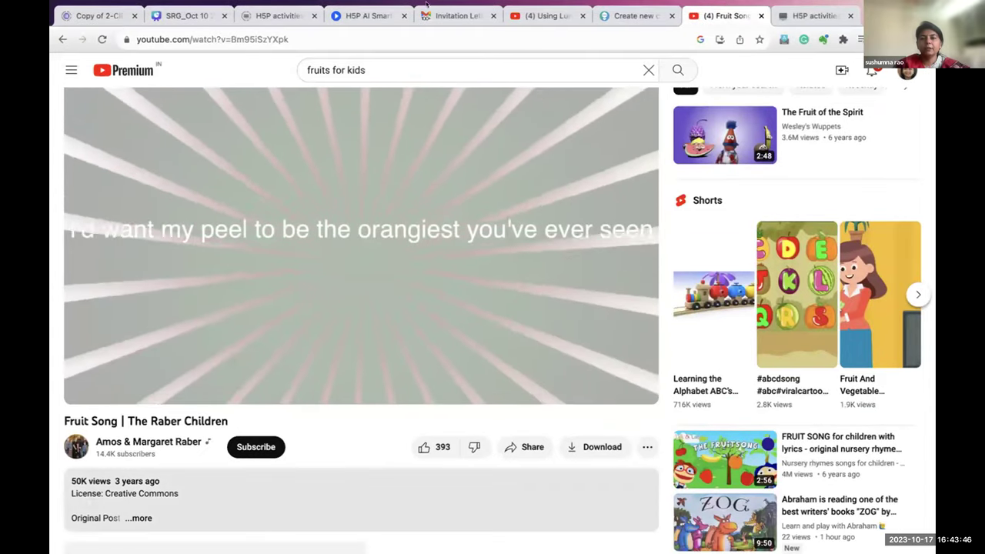
pyautogui.moveTo(406, 16)
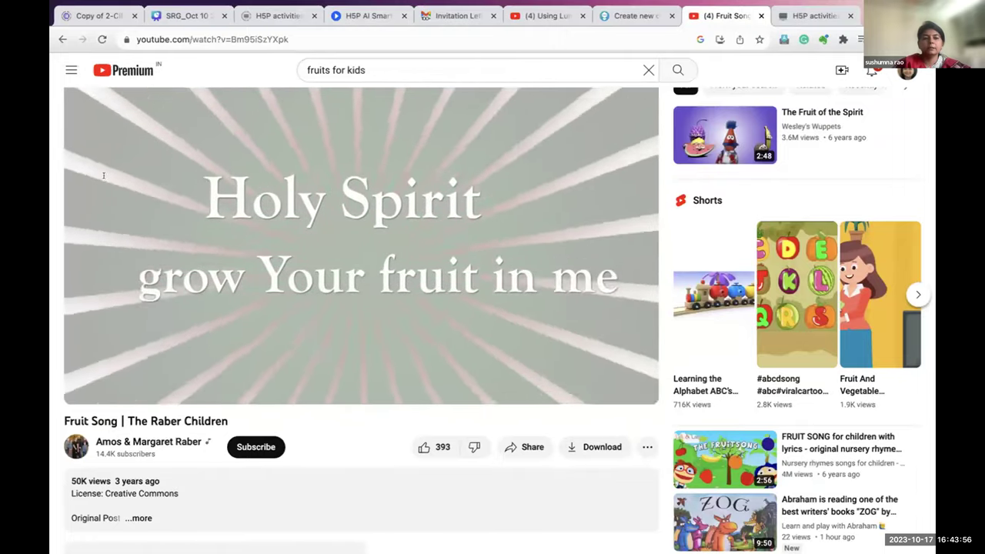
# Open the Lumi dashboard in a separate tab and open the Fruits activity from My content.
pyautogui.hotkey('ctrl', 'shift', 'Tab')
pyautogui.rightClick(100, 213)
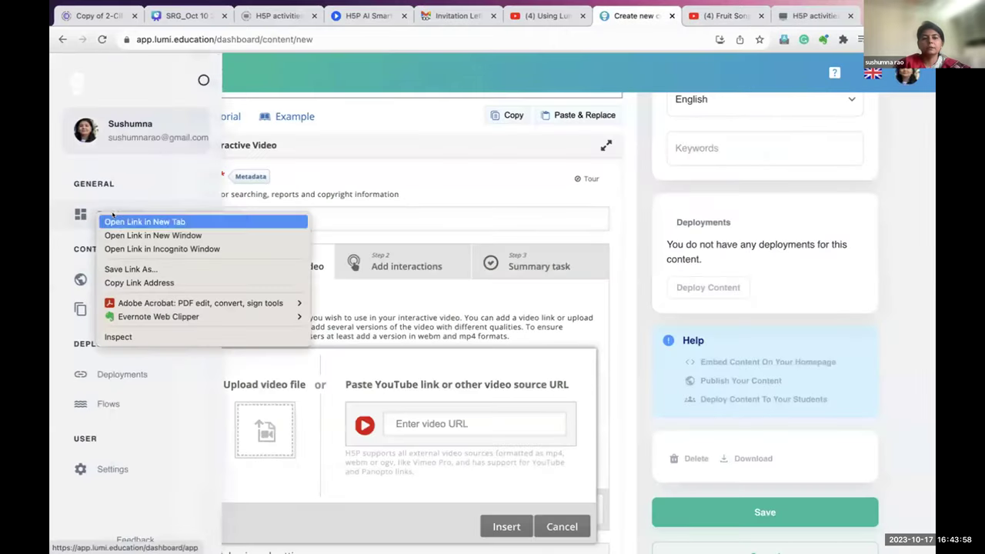
pyautogui.click(115, 220)
pyautogui.click(650, 15)
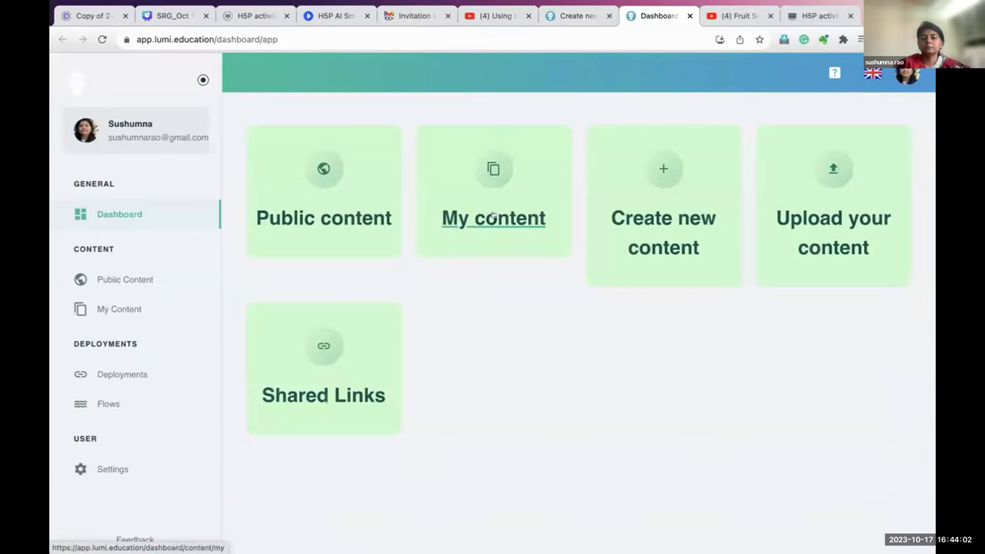
pyautogui.click(505, 248)
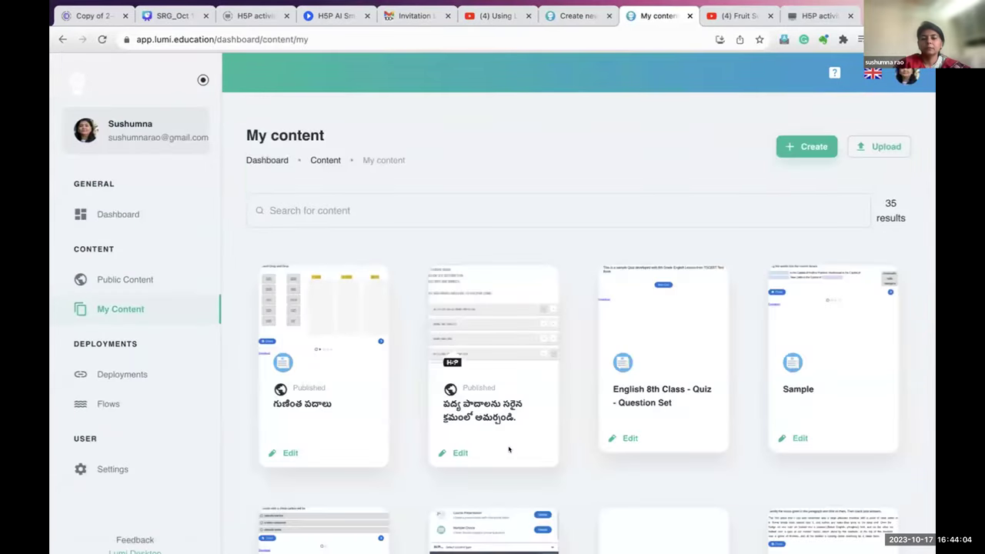
pyautogui.scroll(-3, 508, 449)
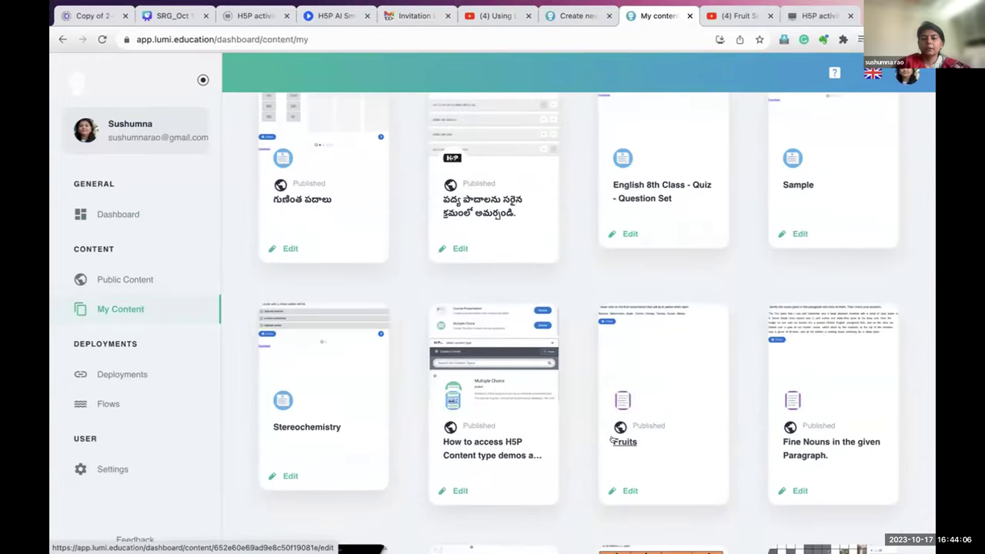
pyautogui.click(612, 440)
# Return to the Fruit Song video on YouTube, copy its share link and dismiss the share dialog.
pyautogui.click(731, 9)
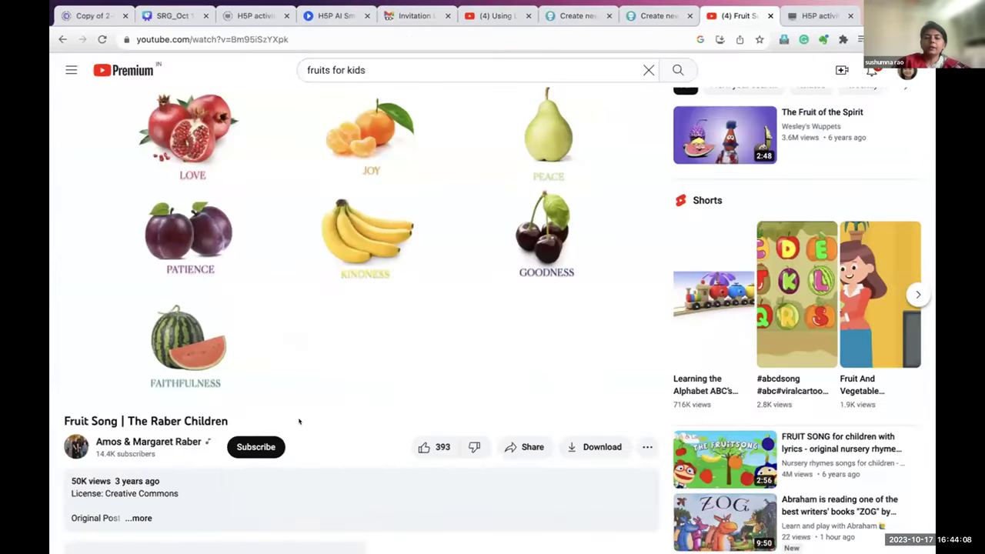
pyautogui.click(523, 446)
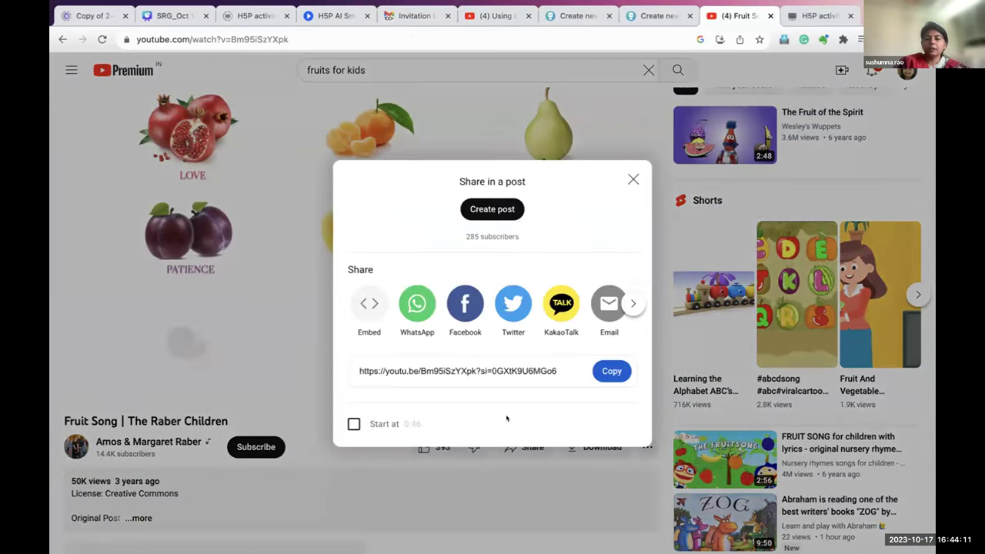
pyautogui.click(611, 371)
pyautogui.click(630, 177)
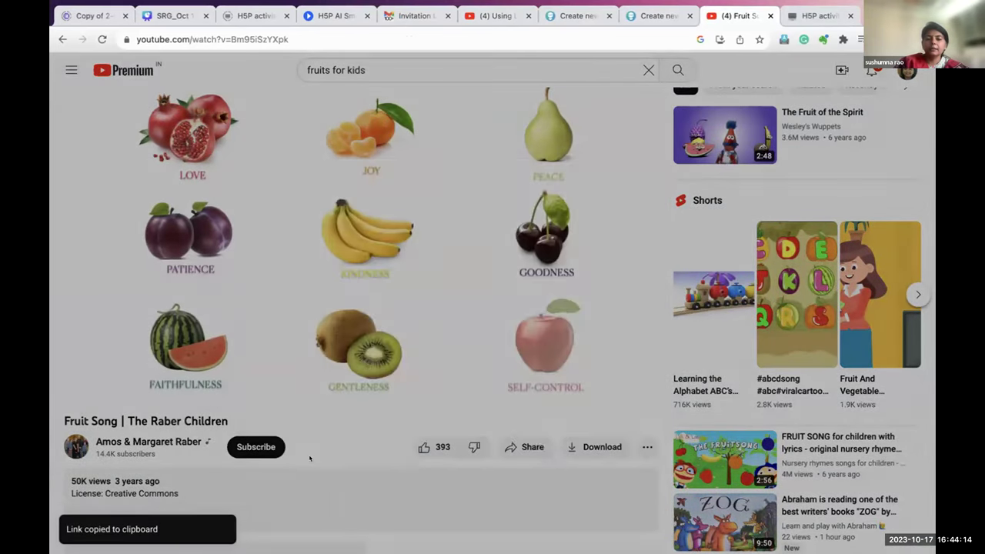
# Look up the video's Creative Commons Attribution license through to the CC BY legal code, and return to the video page.
pyautogui.scroll(-3, 124, 363)
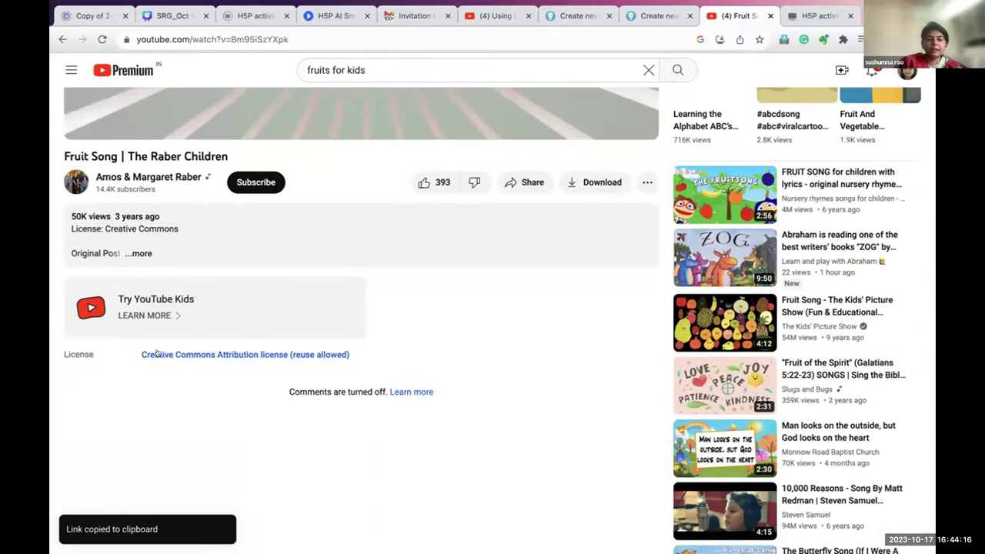
pyautogui.click(213, 353)
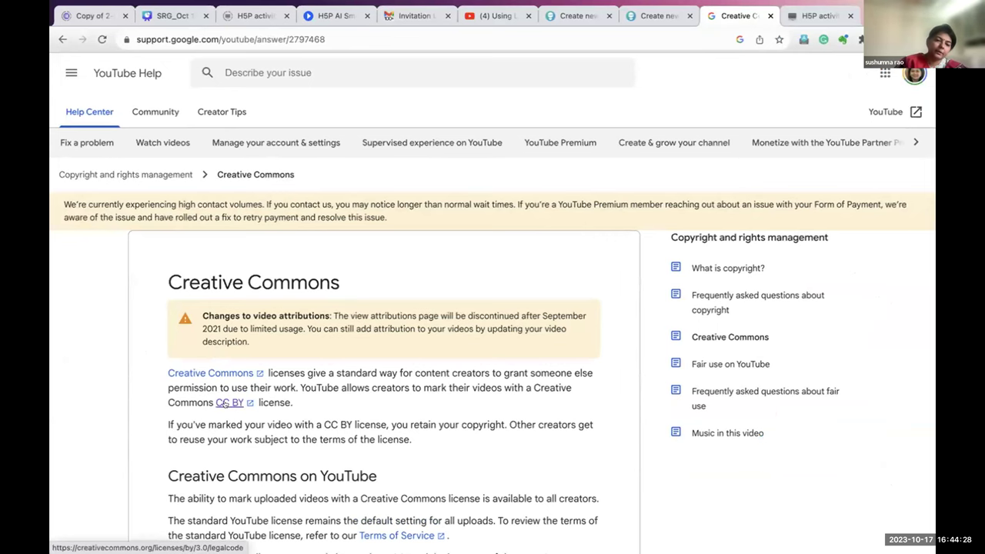
pyautogui.click(226, 402)
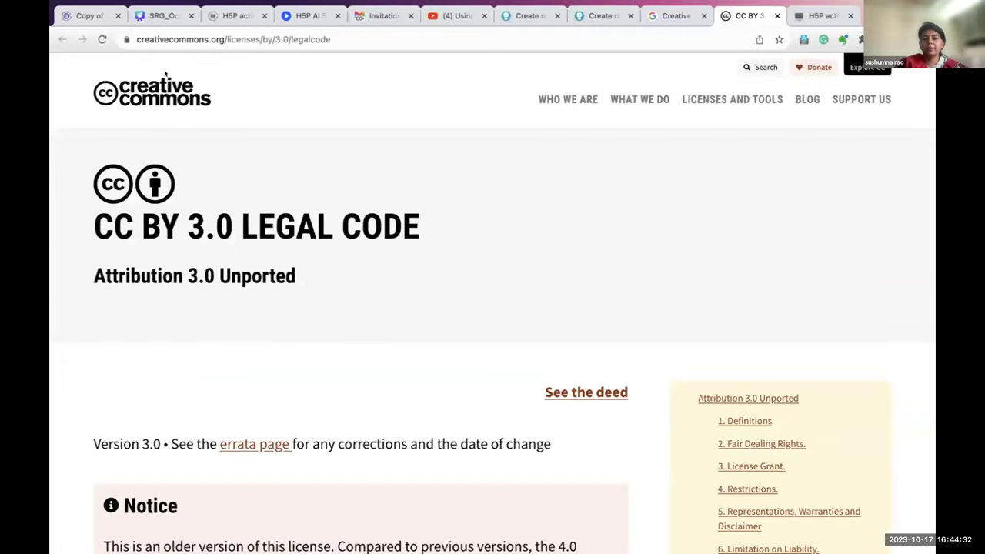
pyautogui.click(776, 15)
pyautogui.hotkey('alt', 'Left')
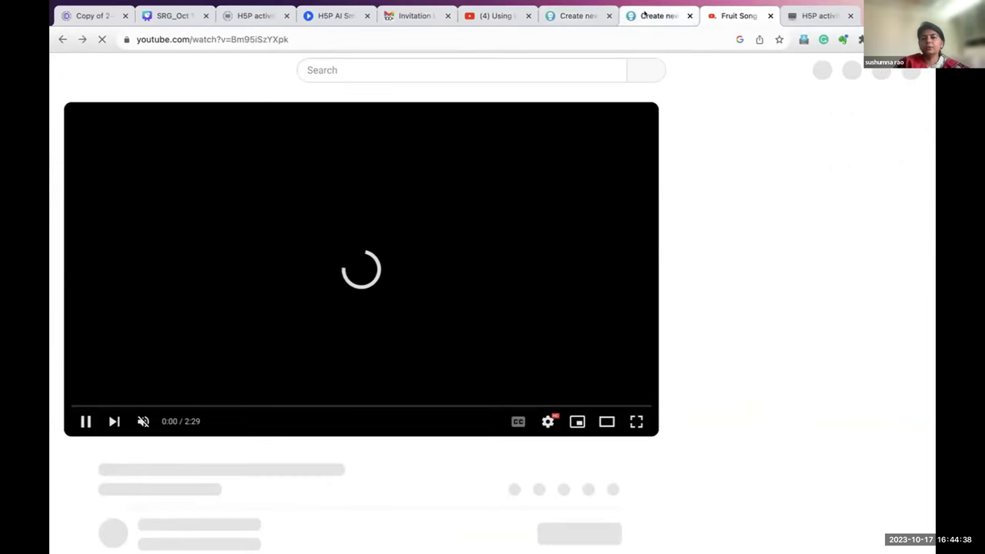
# In the Interactive Video being created in Lumi, paste the copied YouTube link as the video URL and insert it.
pyautogui.click(646, 16)
pyautogui.click(577, 15)
pyautogui.click(434, 417)
pyautogui.hotkey('ctrl', 'v')
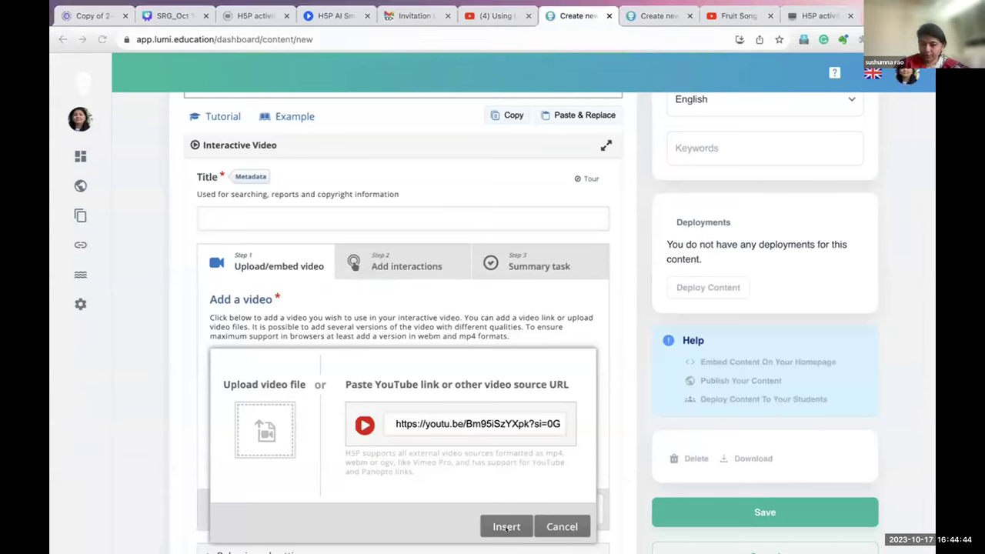
pyautogui.click(504, 527)
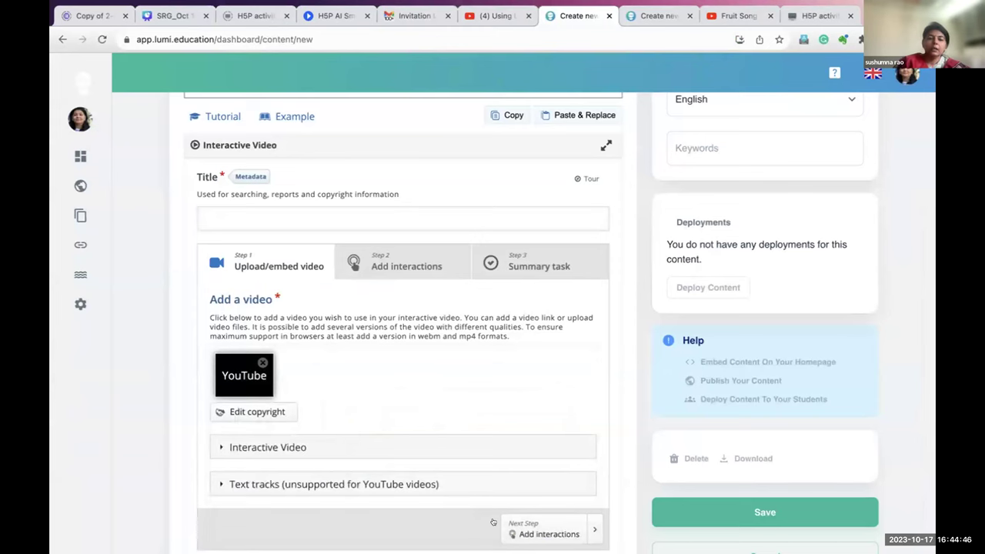
# Open the inserted video's copyright details and paste the YouTube link as the source.
pyautogui.click(244, 413)
pyautogui.scroll(-2, 303, 452)
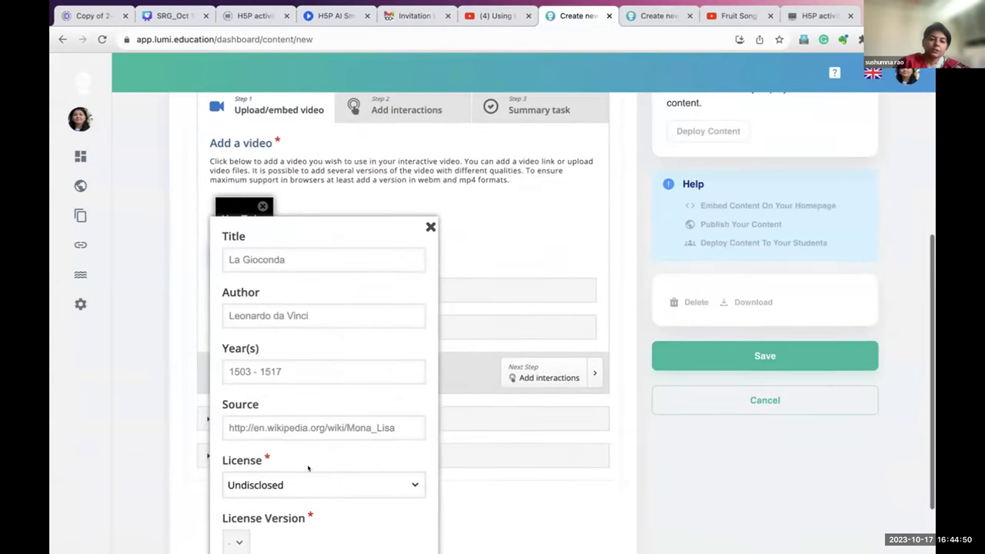
pyautogui.click(281, 426)
pyautogui.hotkey('ctrl', 'a')
pyautogui.press('BackSpace')
pyautogui.hotkey('ctrl', 'v')
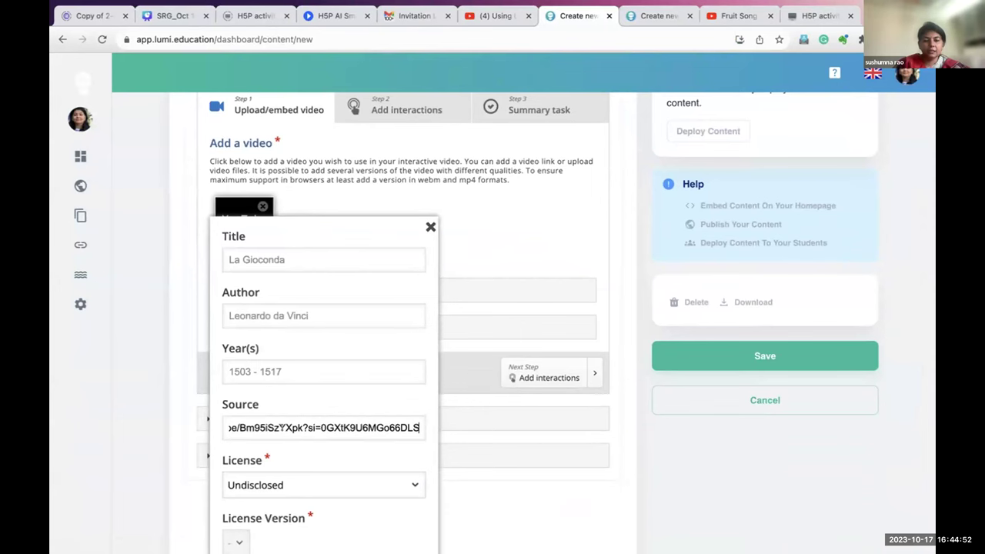
# Copy the Fruit Song video's full title from YouTube and paste it as the title in the copyright details.
pyautogui.click(250, 255)
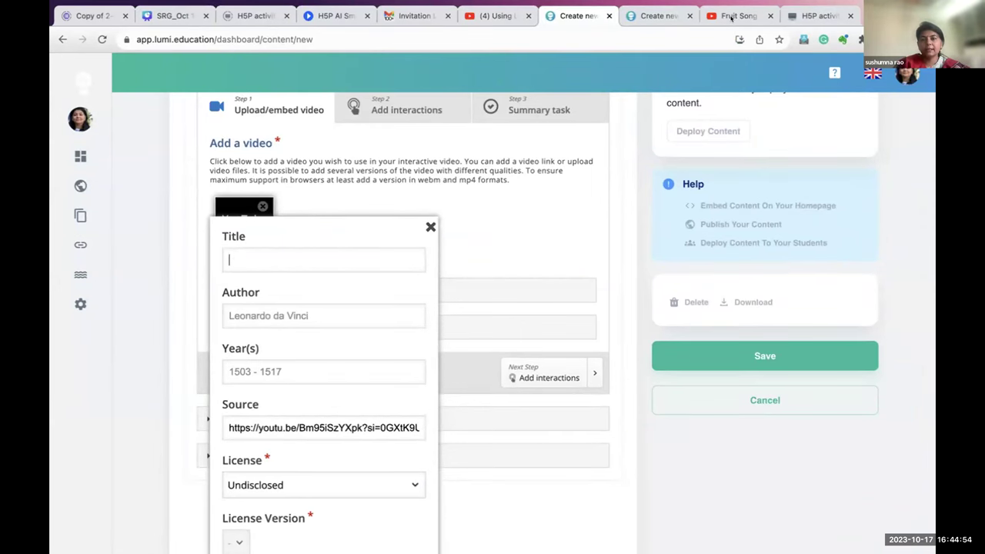
pyautogui.click(732, 17)
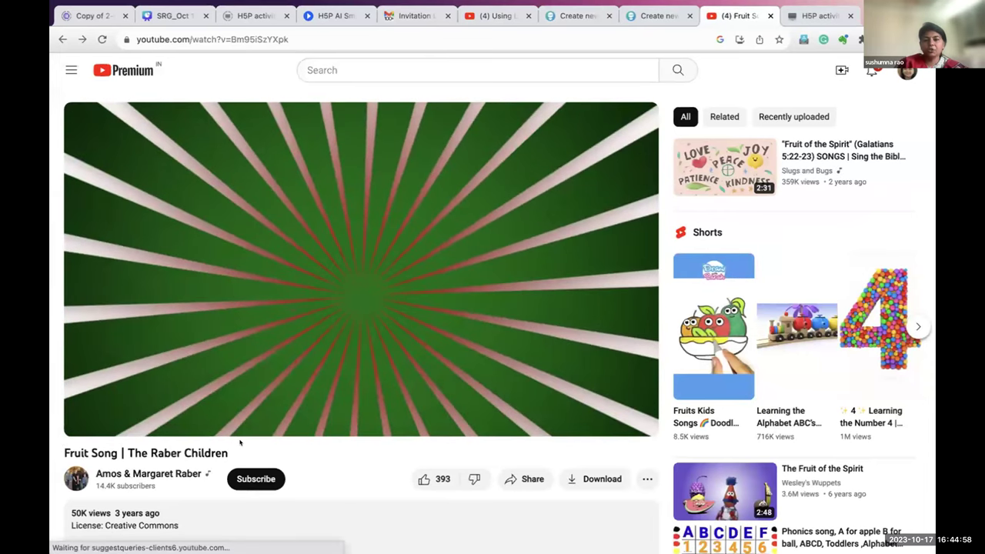
pyautogui.moveTo(239, 441); pyautogui.dragTo(65, 453)
pyautogui.press('super+c')
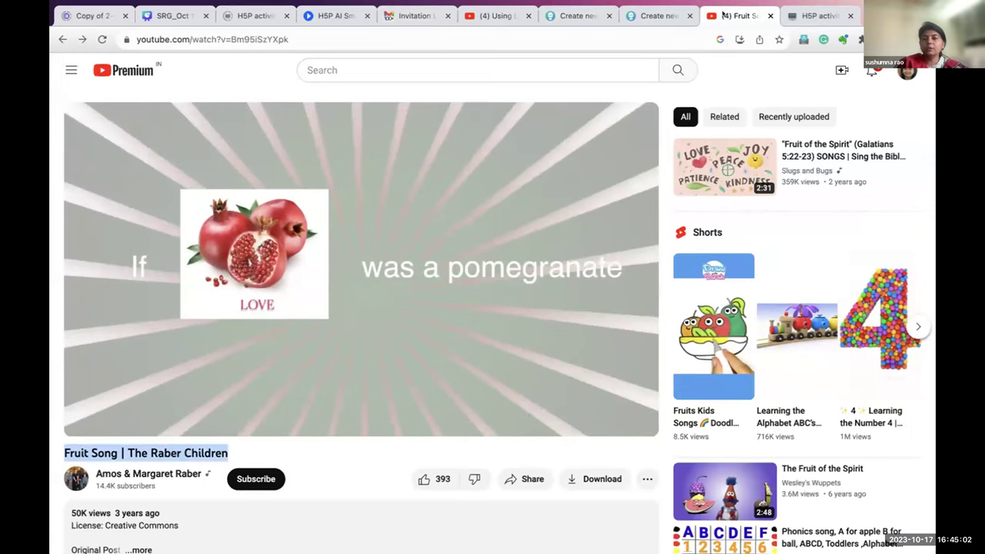
pyautogui.moveTo(722, 14)
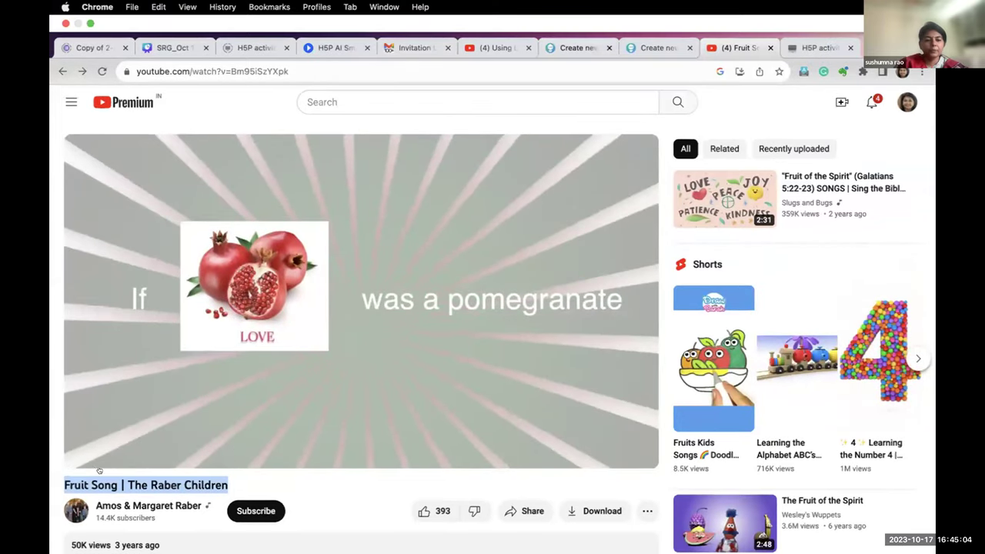
pyautogui.press('super+7')
pyautogui.press('super+v')
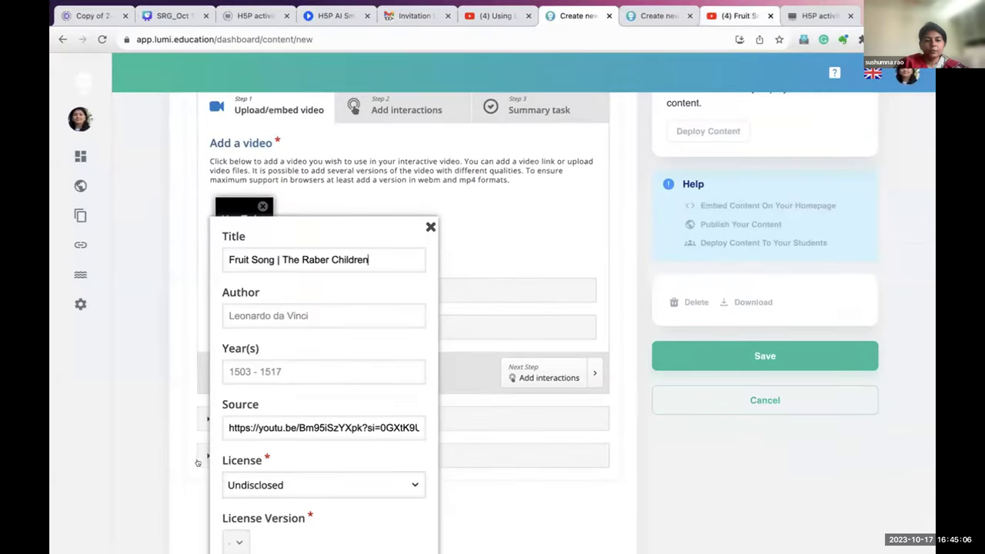
# Copy the channel name from the video's YouTube channel page and paste it as the author in the copyright details.
pyautogui.hotkey('ctrl', 'Tab')
pyautogui.hotkey('ctrl', 'Tab')
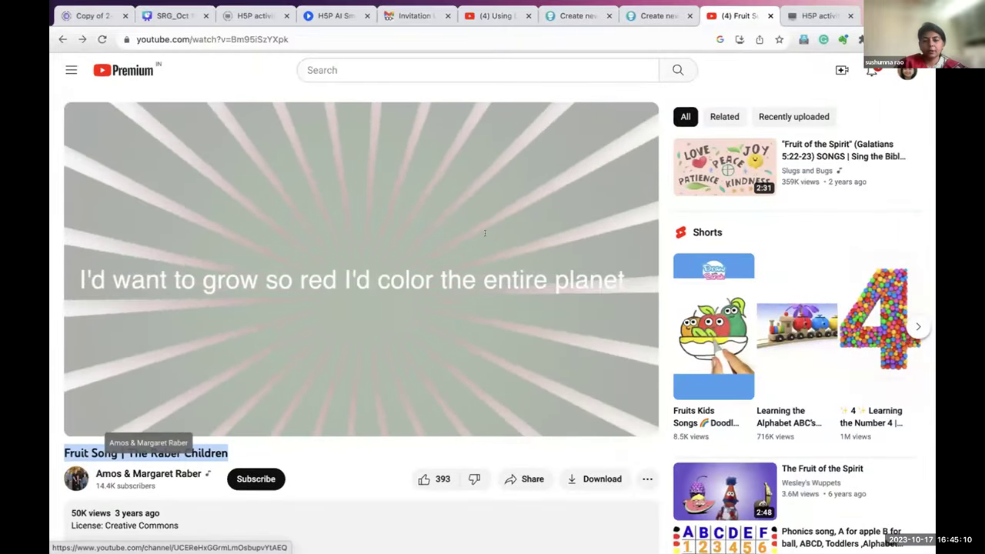
pyautogui.click(147, 473)
pyautogui.moveTo(331, 239); pyautogui.dragTo(488, 240)
pyautogui.hotkey('ctrl', 'c')
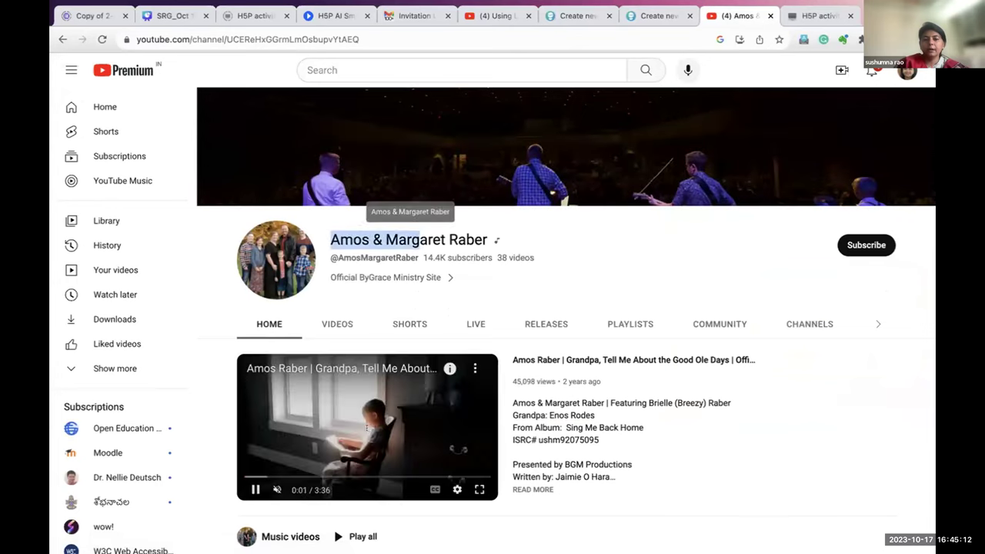
pyautogui.click(577, 16)
pyautogui.click(262, 317)
pyautogui.hotkey('ctrl', 'v')
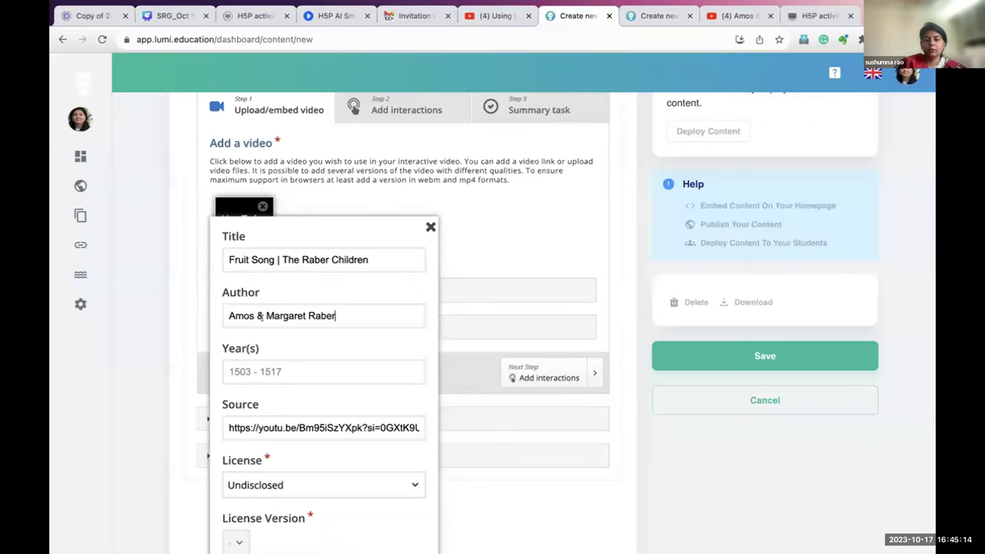
# Set the video's license to Attribution, version 3.0 Unported, and close the copyright details.
pyautogui.scroll(-2, 316, 408)
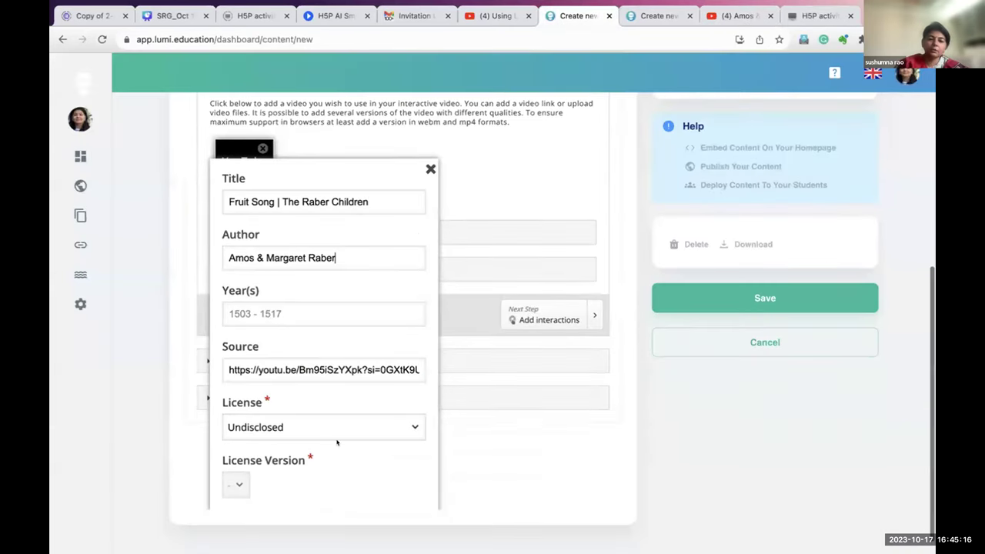
pyautogui.click(329, 427)
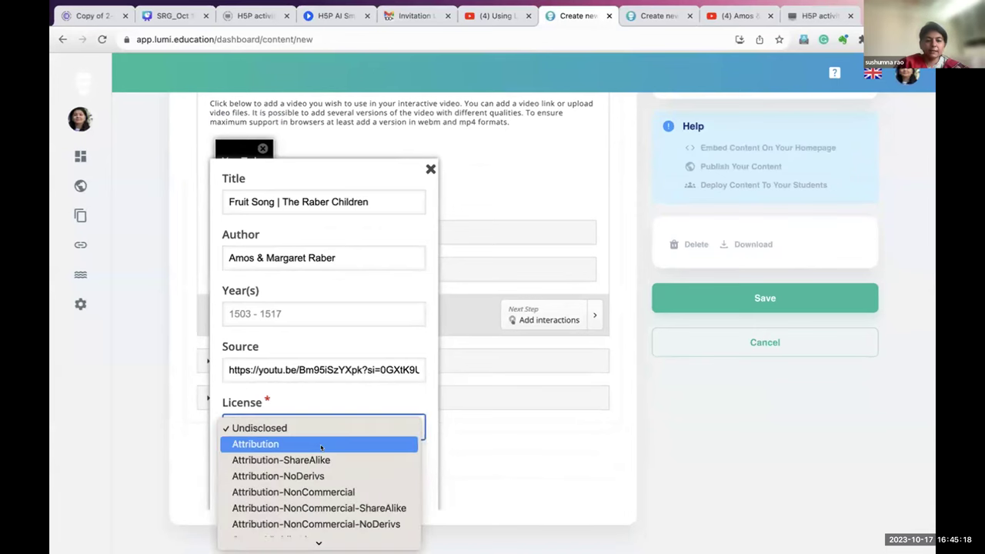
pyautogui.click(320, 444)
pyautogui.click(300, 486)
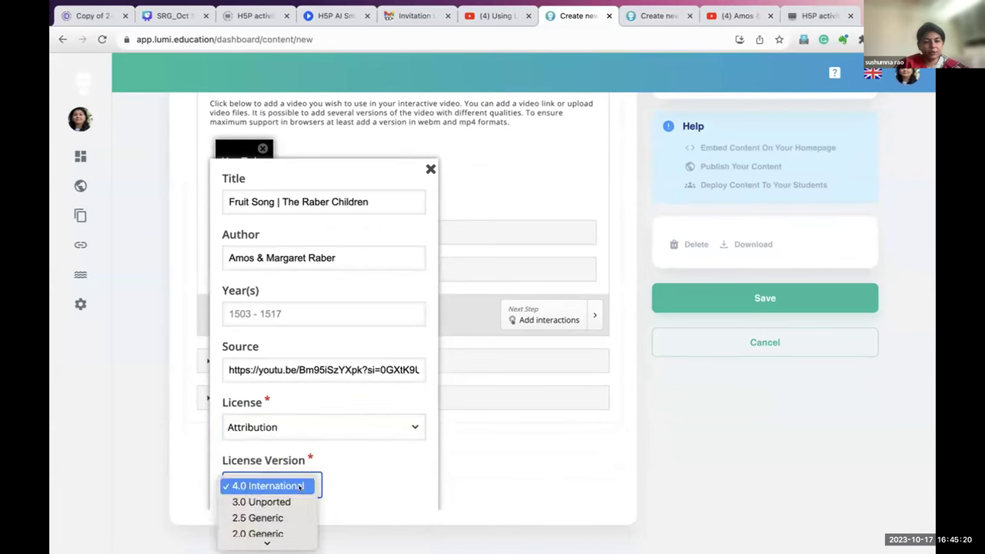
pyautogui.click(289, 500)
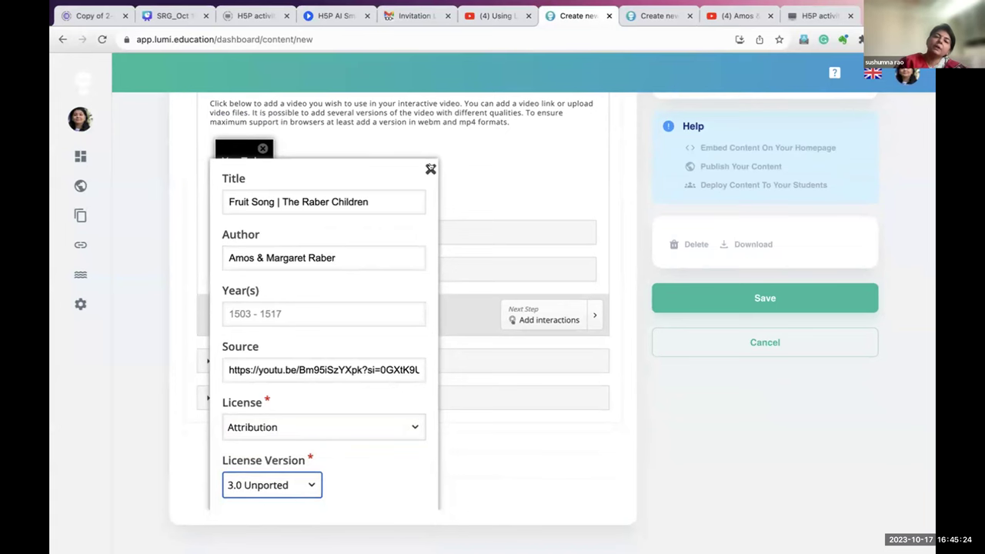
pyautogui.click(430, 168)
# Go to the Add interactions stage and move the video to about 1:39, at the watermelon scene.
pyautogui.scroll(3, 429, 161)
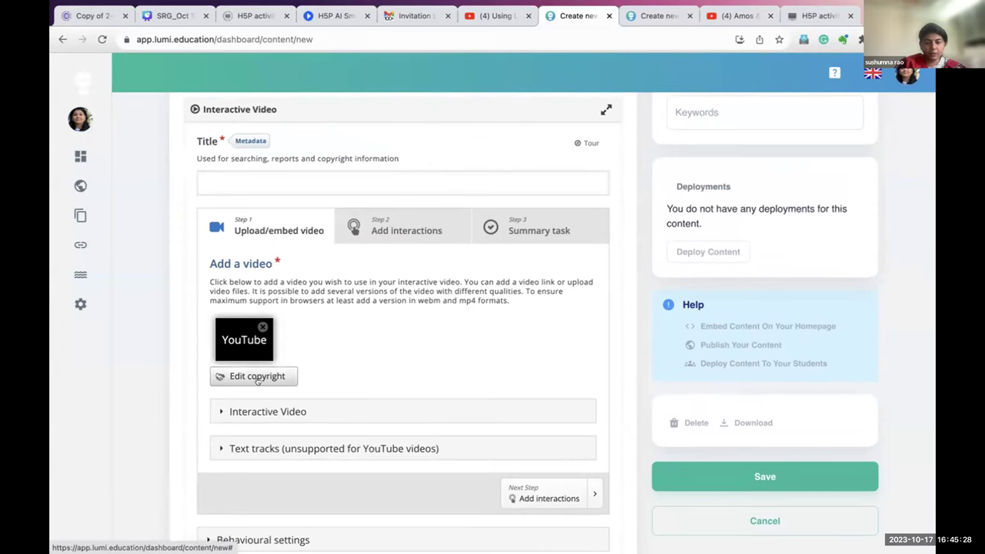
pyautogui.click(403, 223)
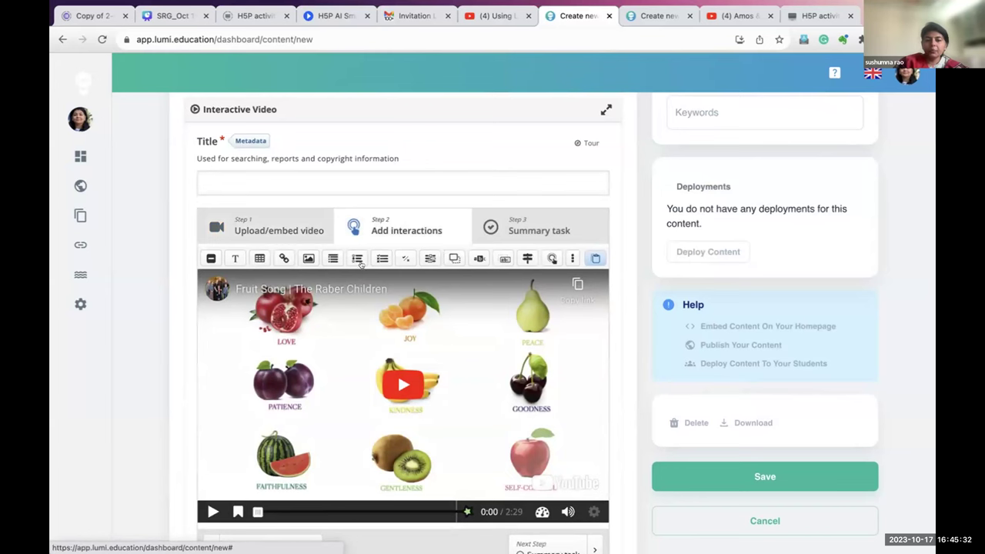
pyautogui.moveTo(284, 510); pyautogui.dragTo(390, 512)
pyautogui.click(211, 511)
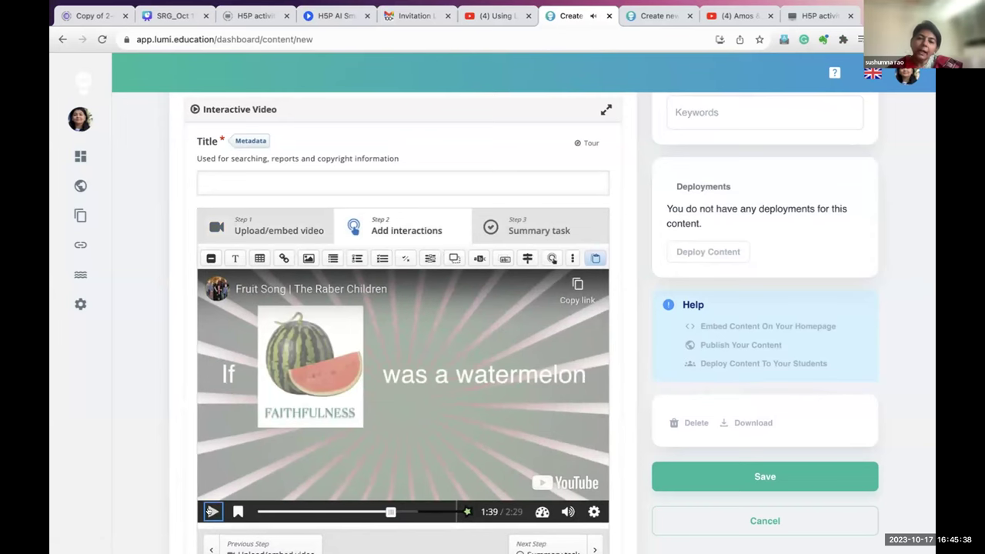
# Copy the existing Fruits Mark the Words activity and paste it into the interactive video at 1:39.
pyautogui.click(643, 14)
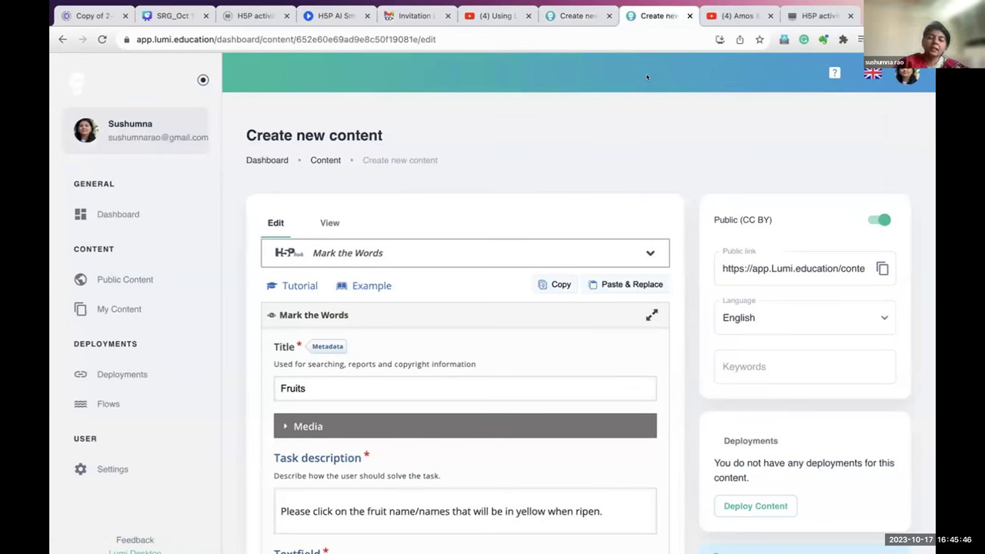
pyautogui.click(547, 285)
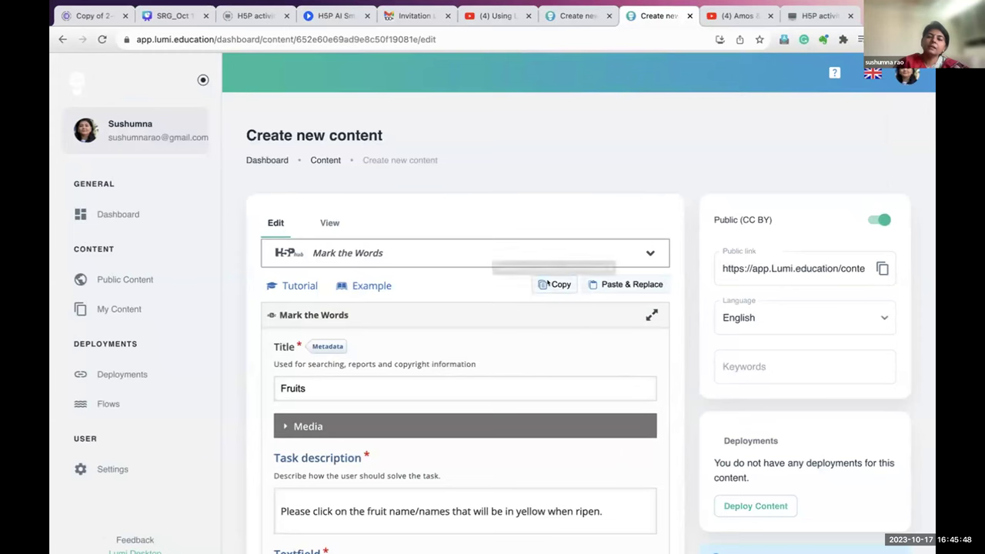
pyautogui.click(564, 9)
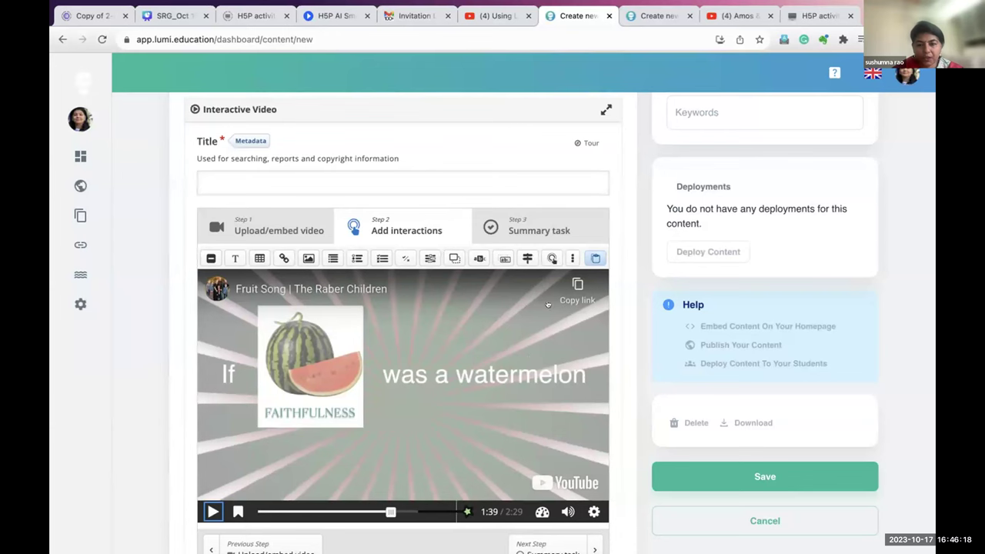
pyautogui.click(594, 258)
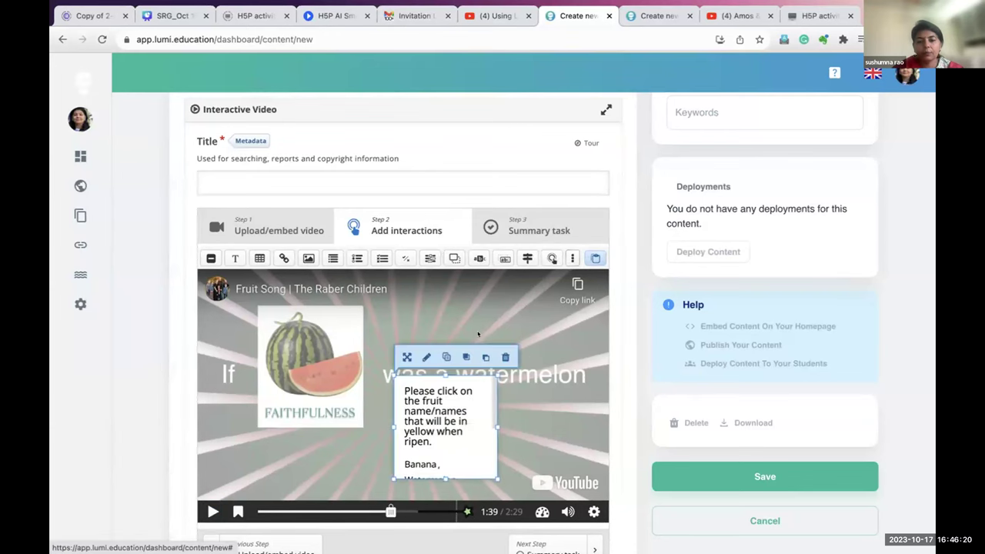
# Enlarge the pasted Fruits activity to cover most of the video frame and set it to pause the video.
pyautogui.moveTo(392, 375); pyautogui.dragTo(228, 305)
pyautogui.moveTo(497, 306); pyautogui.dragTo(531, 299)
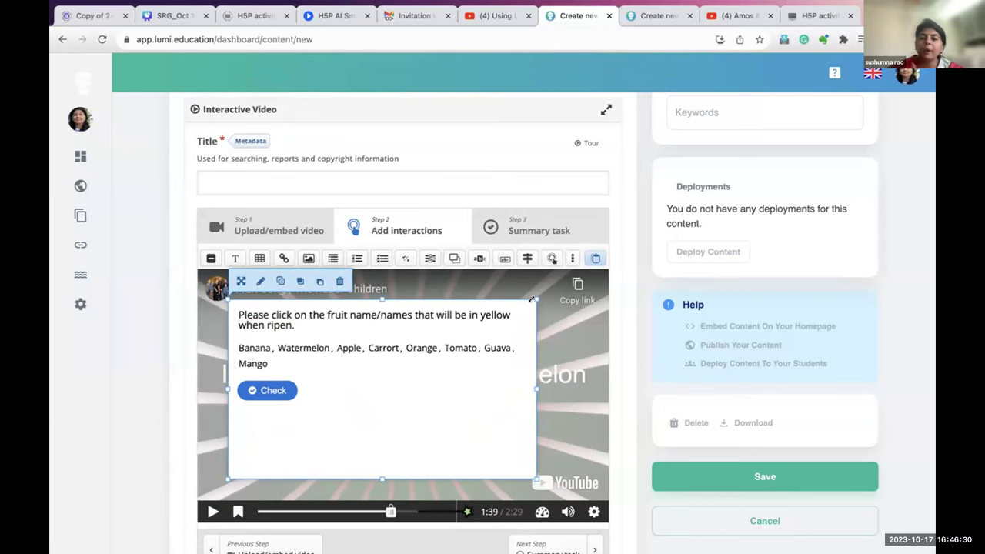
pyautogui.doubleClick(410, 357)
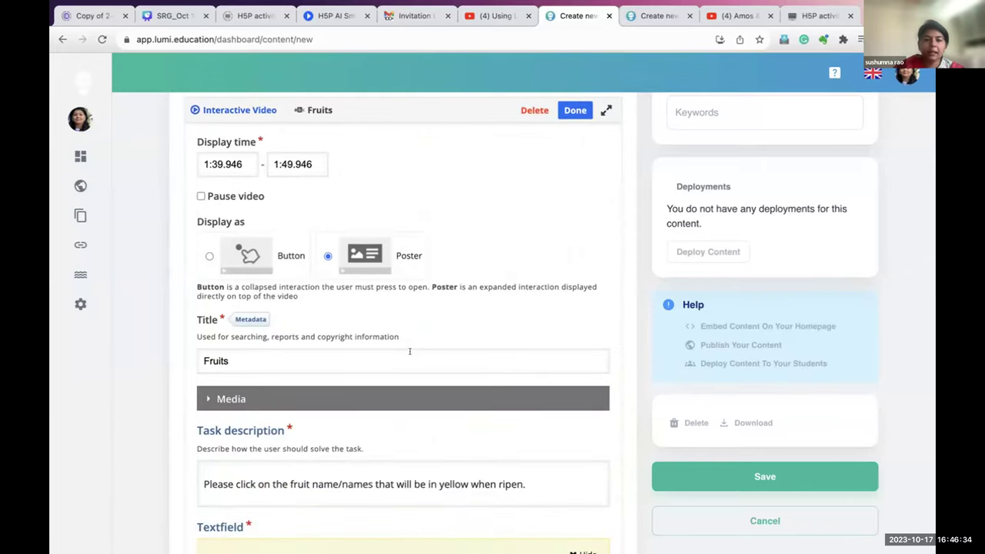
pyautogui.scroll(-5, 409, 350)
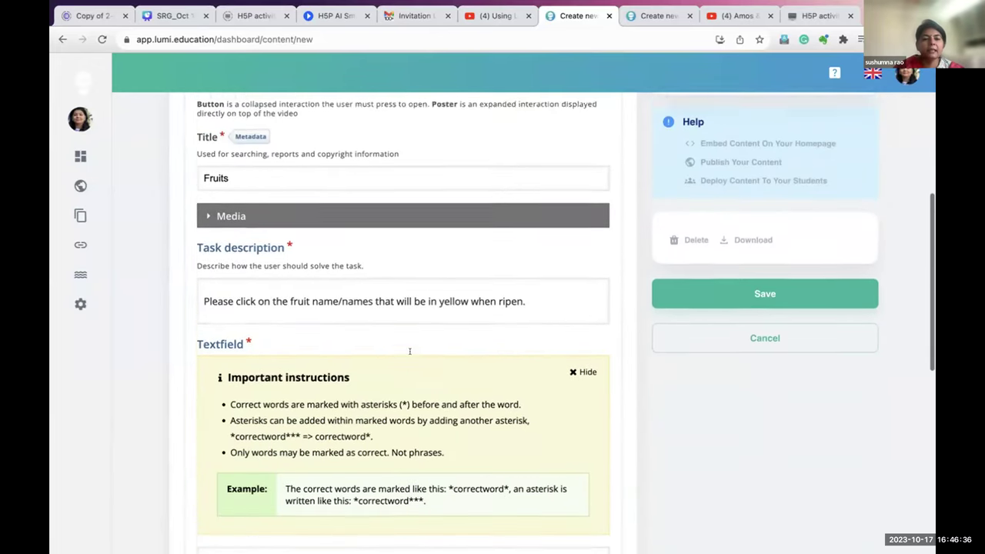
pyautogui.scroll(8, 409, 351)
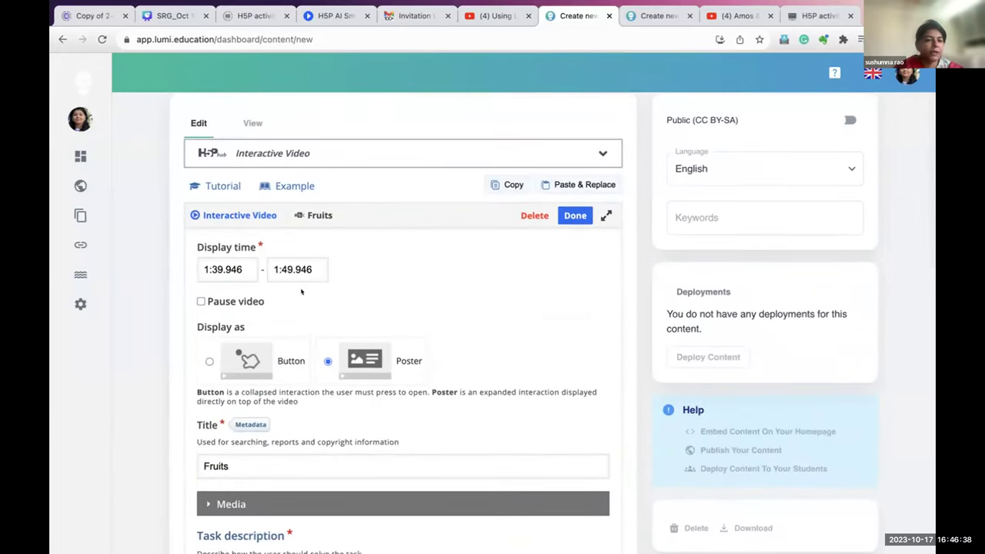
pyautogui.click(201, 302)
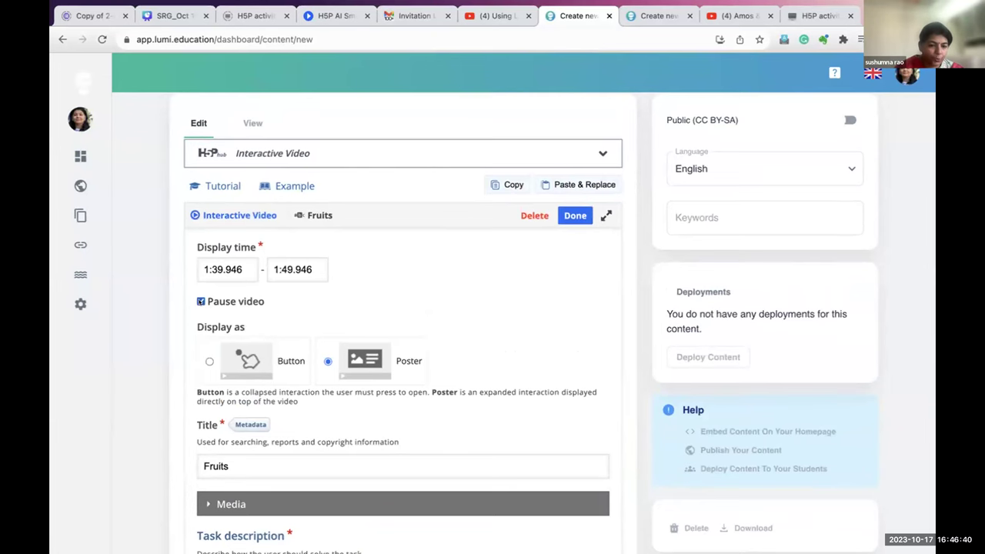
# Review the Fruits activity's task description, marked words, overall feedback ranges and behavioural settings.
pyautogui.scroll(-2, 201, 302)
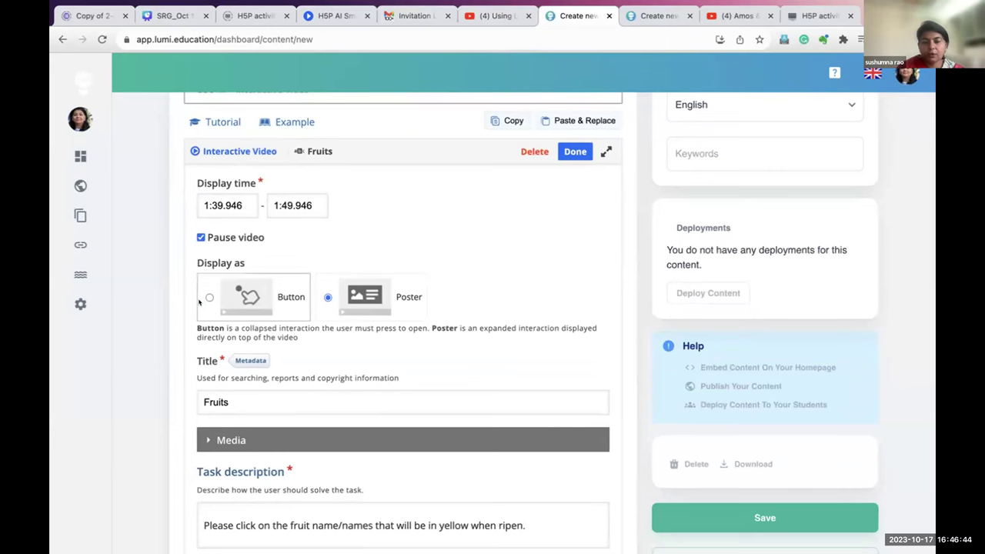
pyautogui.scroll(-4, 198, 302)
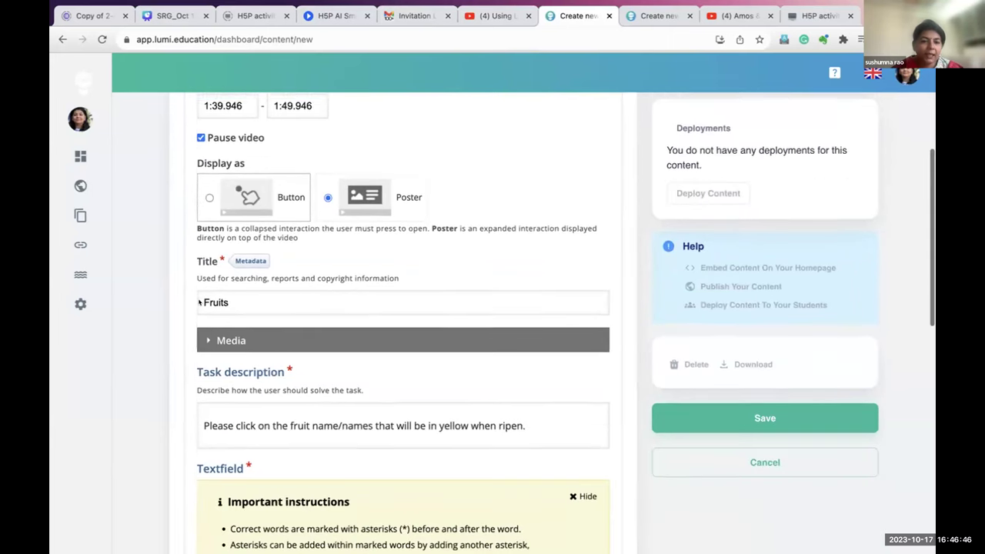
pyautogui.scroll(-10, 196, 303)
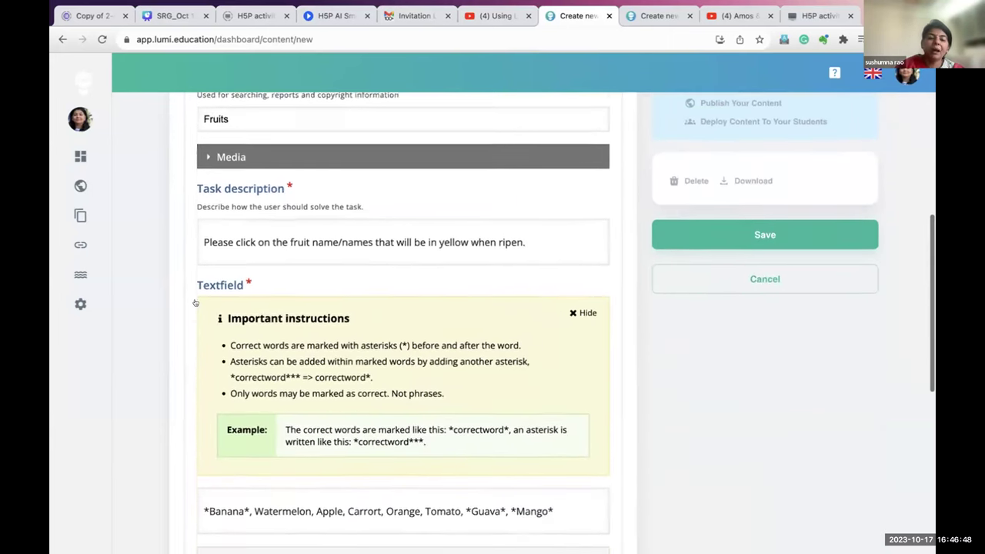
pyautogui.scroll(-5, 199, 303)
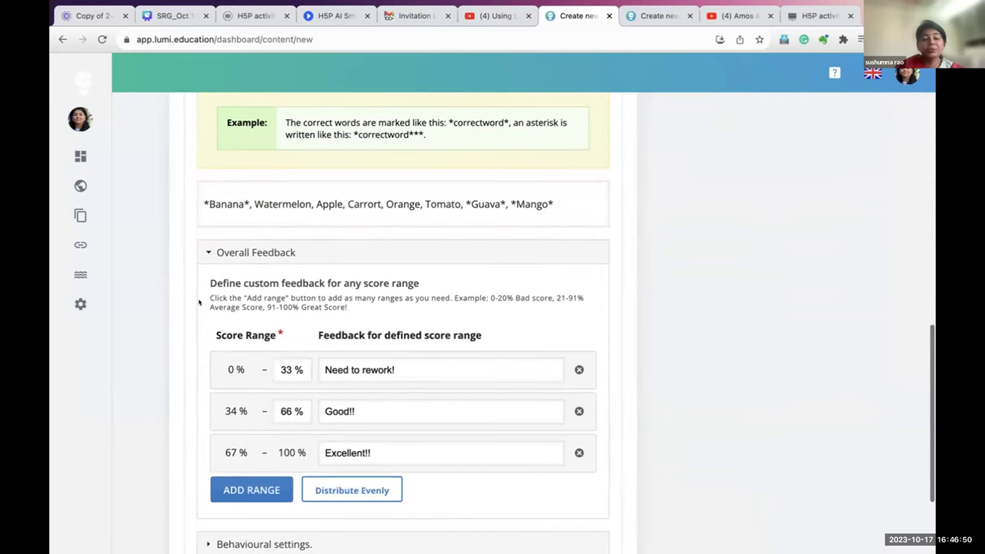
pyautogui.scroll(-5, 198, 302)
pyautogui.scroll(15, 198, 302)
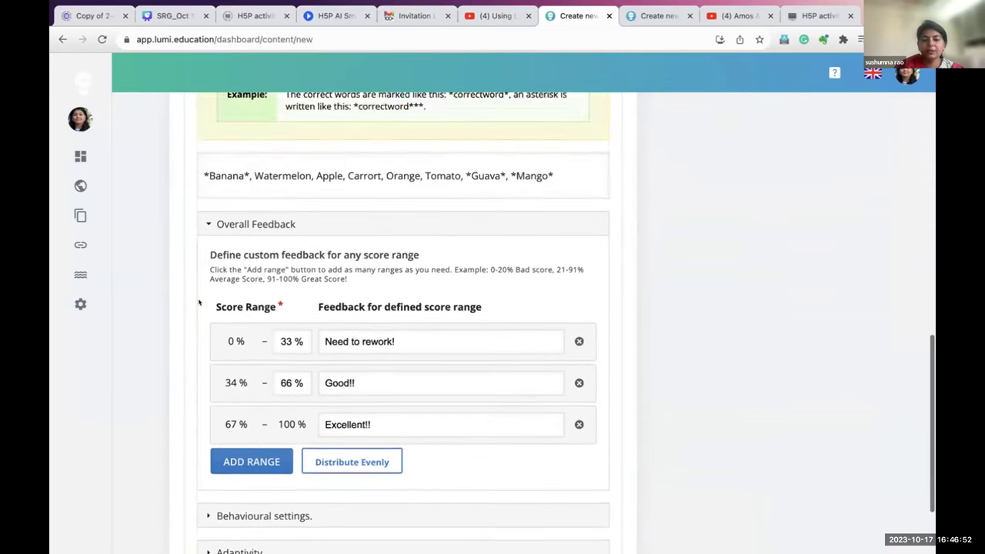
pyautogui.scroll(-10, 195, 303)
pyautogui.scroll(-8, 196, 302)
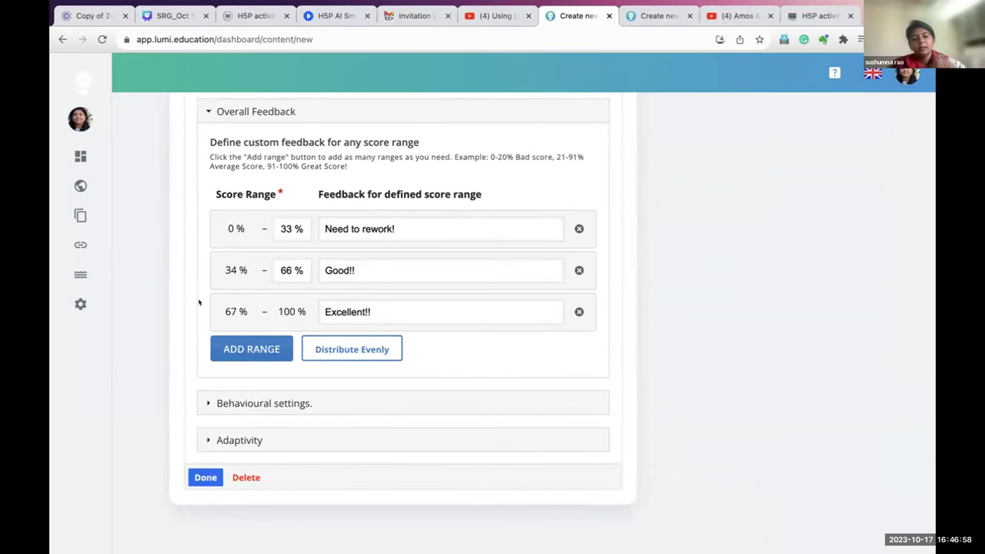
pyautogui.click(206, 402)
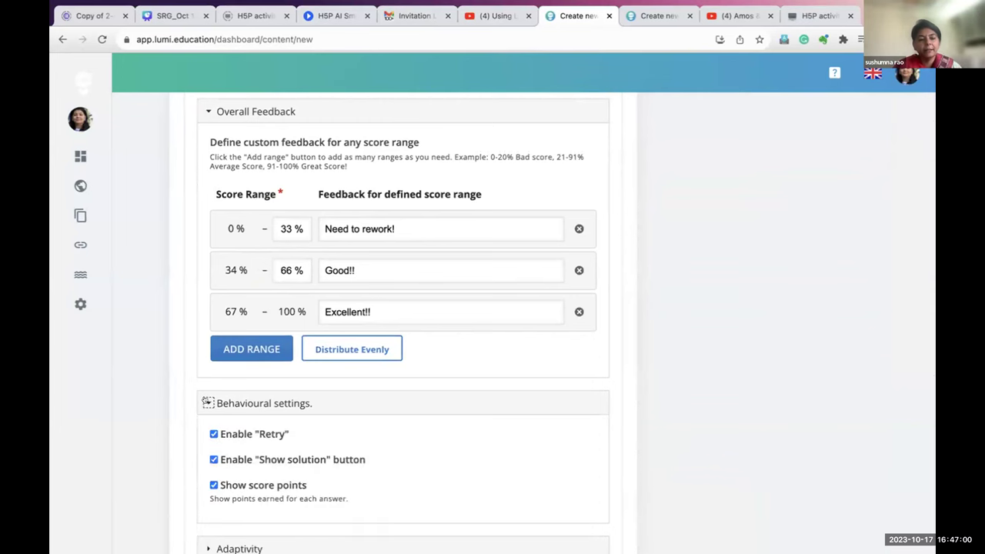
pyautogui.scroll(-3, 206, 403)
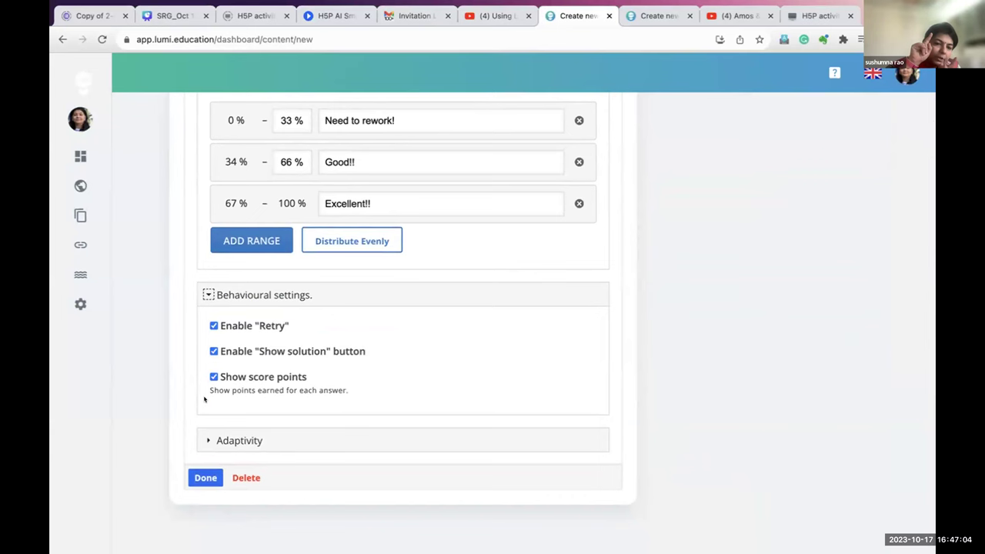
# In the activity's adaptivity settings, make a wrong answer seek the video to 0:00.
pyautogui.click(207, 440)
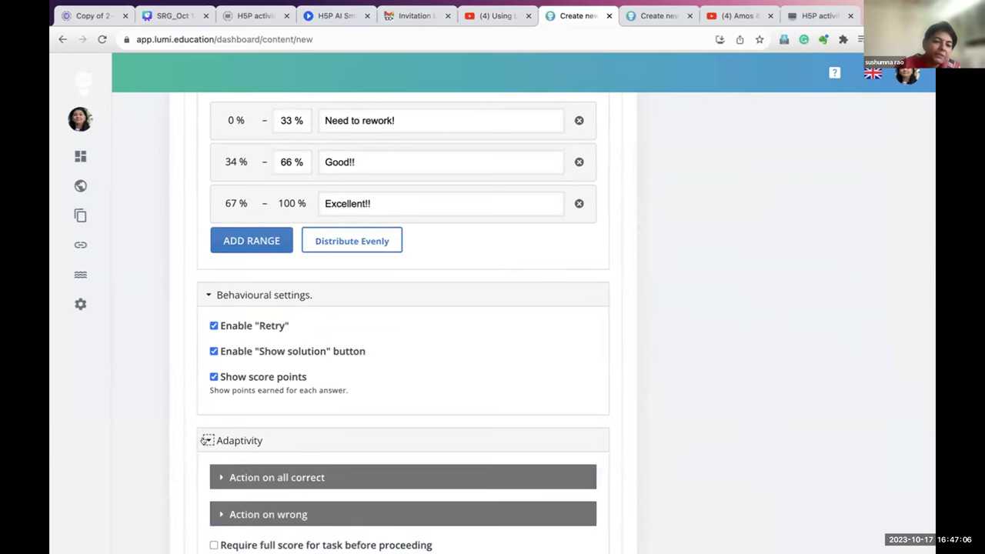
pyautogui.scroll(-3, 206, 440)
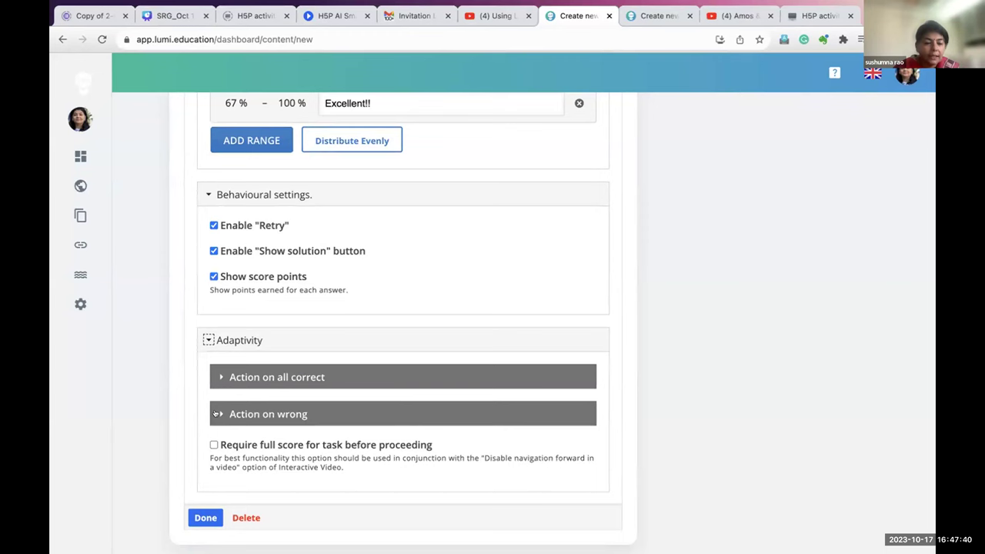
pyautogui.click(218, 414)
pyautogui.scroll(-3, 218, 414)
pyautogui.click(229, 352)
pyautogui.write('0:0')
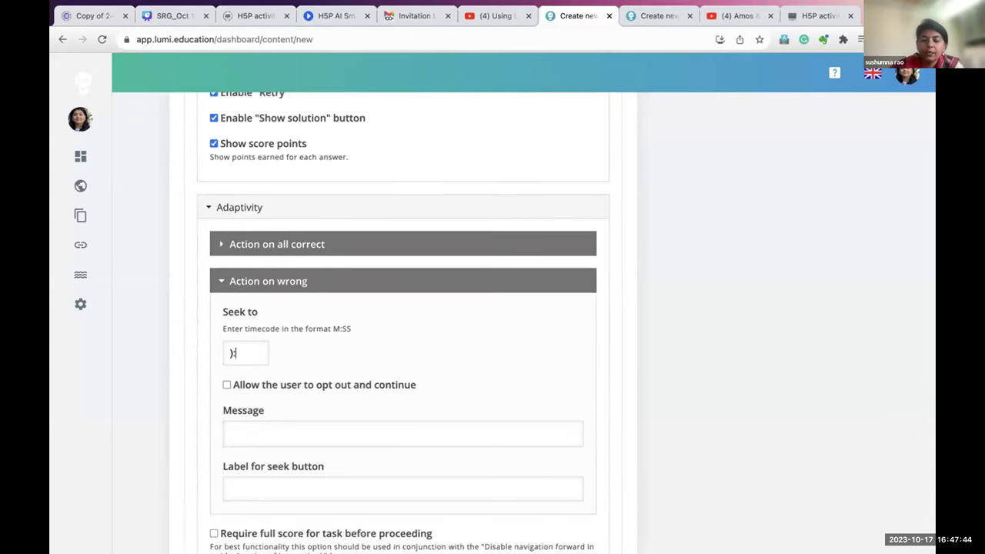
pyautogui.press('BackSpace')
pyautogui.press('BackSpace')
pyautogui.press('BackSpace')
pyautogui.write('0:')
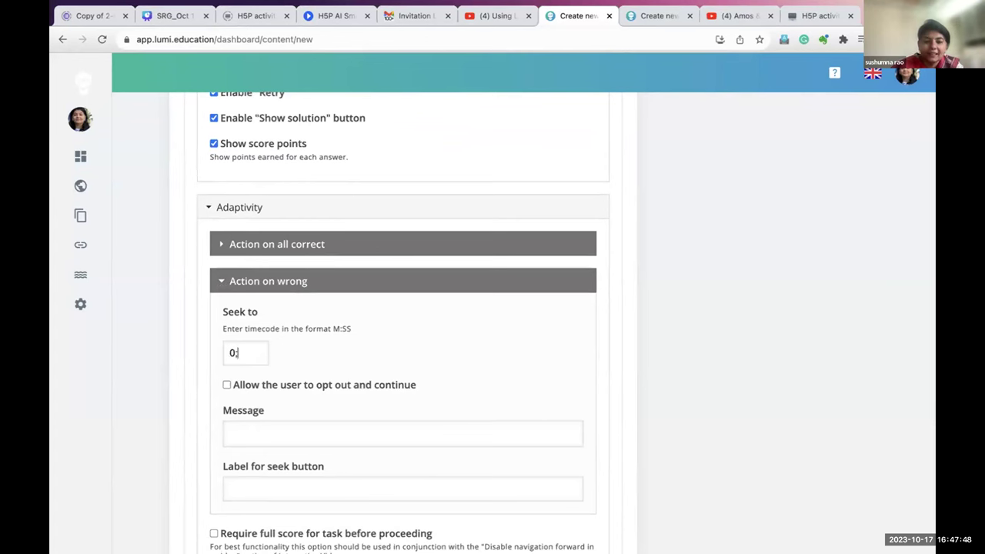
pyautogui.write(':00')
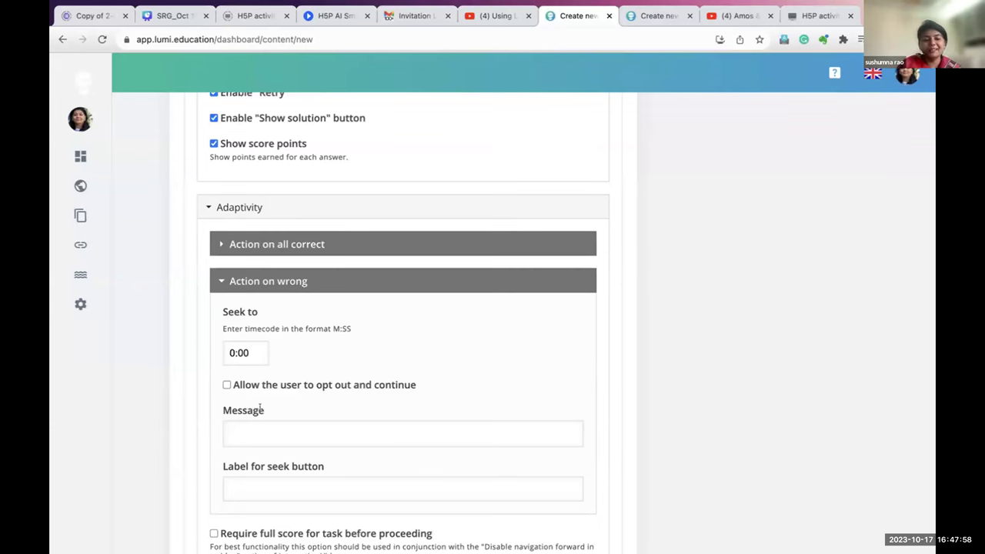
# Enter "Please rewatch the video" as the message for the wrong-answer action.
pyautogui.click(243, 436)
pyautogui.write('Pl')
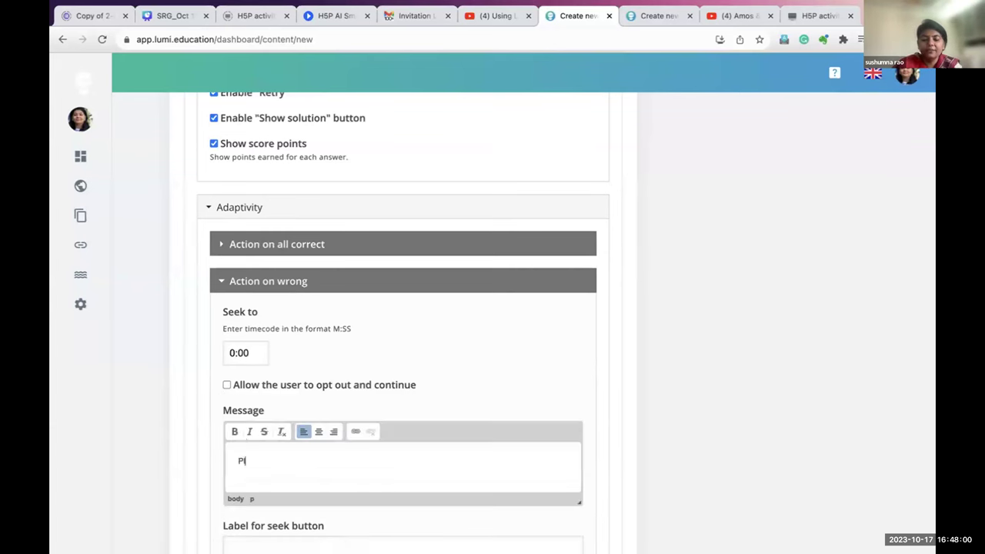
pyautogui.write('ease rewa')
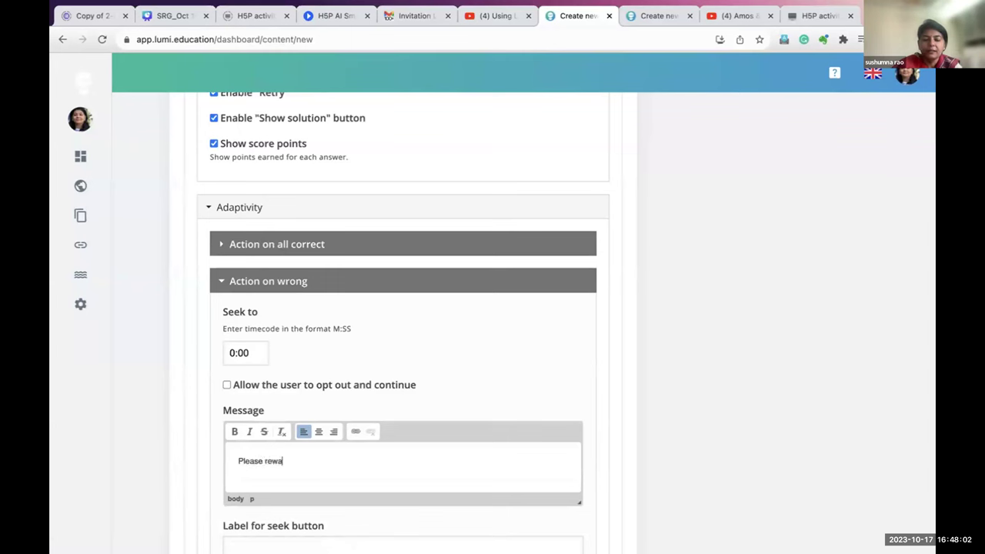
pyautogui.write('tch the video')
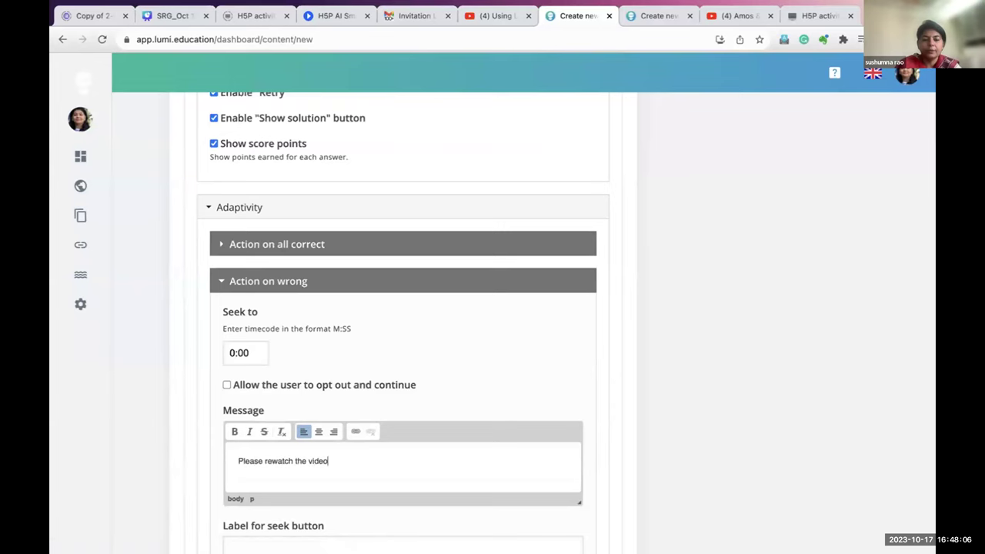
# Require full score for the task before proceeding and finish editing the Fruits interaction.
pyautogui.scroll(-3, 279, 358)
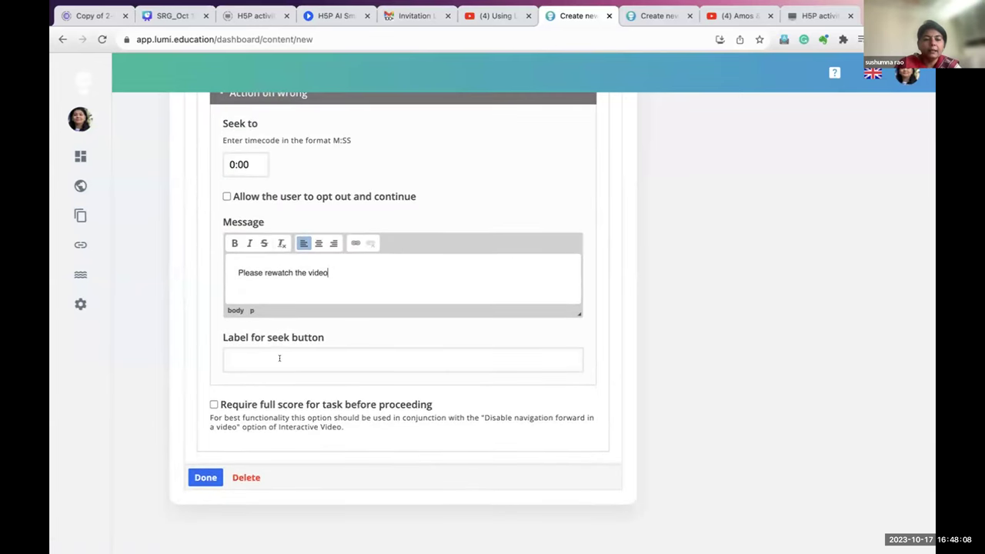
pyautogui.click(213, 403)
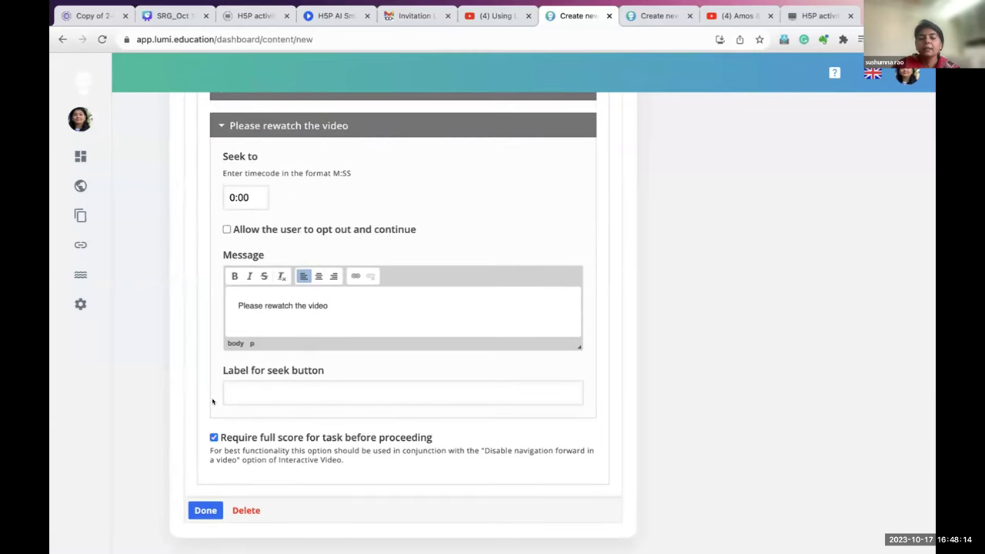
pyautogui.click(201, 510)
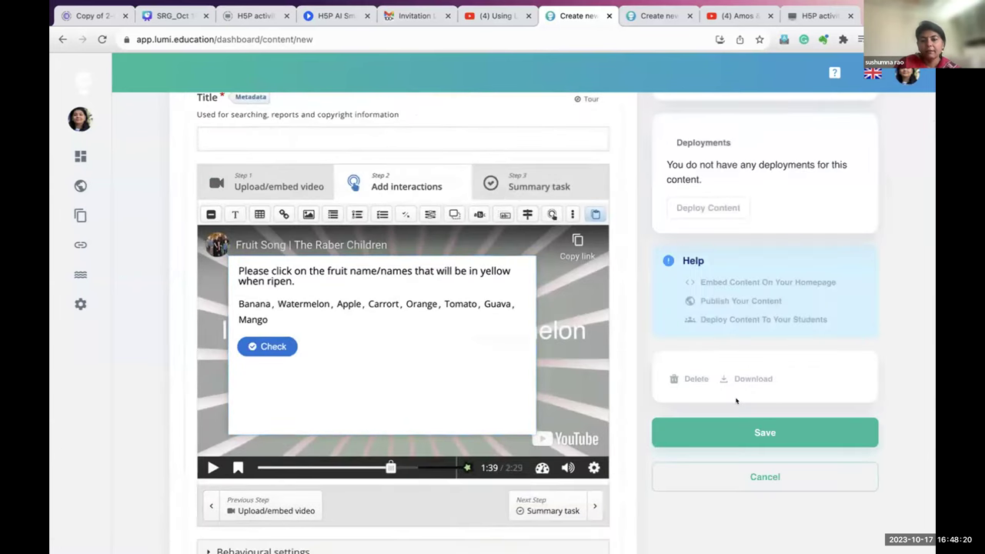
# Title the interactive video "Sample" and save the content.
pyautogui.click(726, 432)
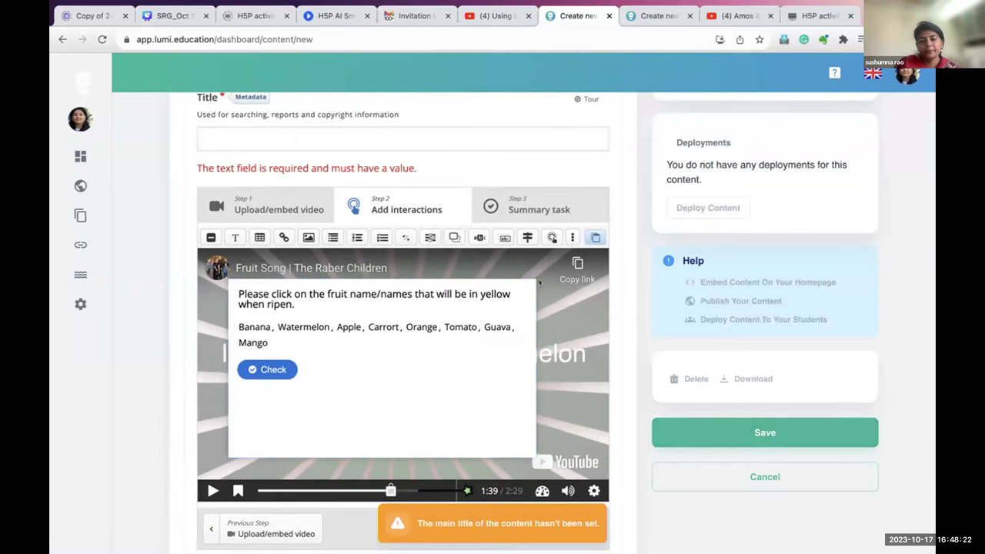
pyautogui.scroll(2, 488, 285)
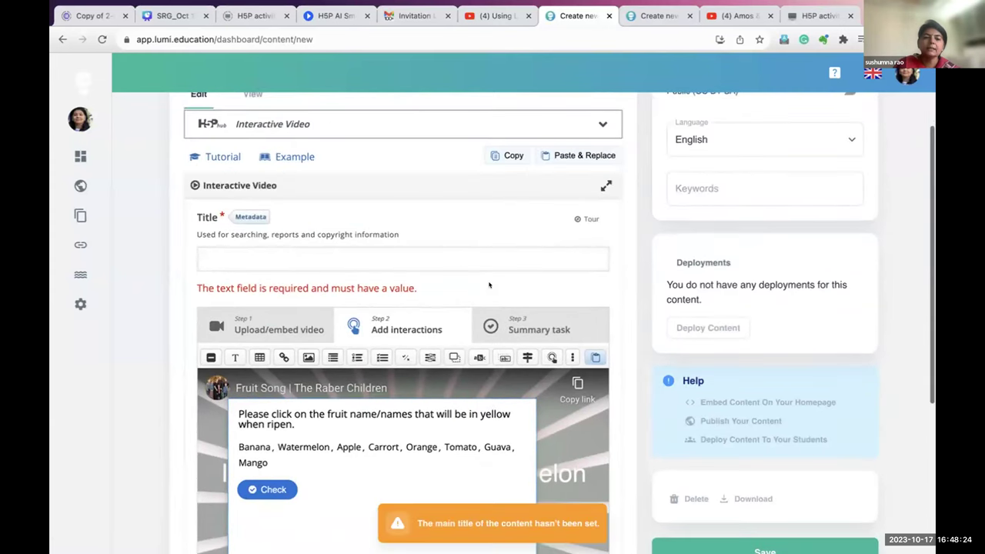
pyautogui.write('Sample')
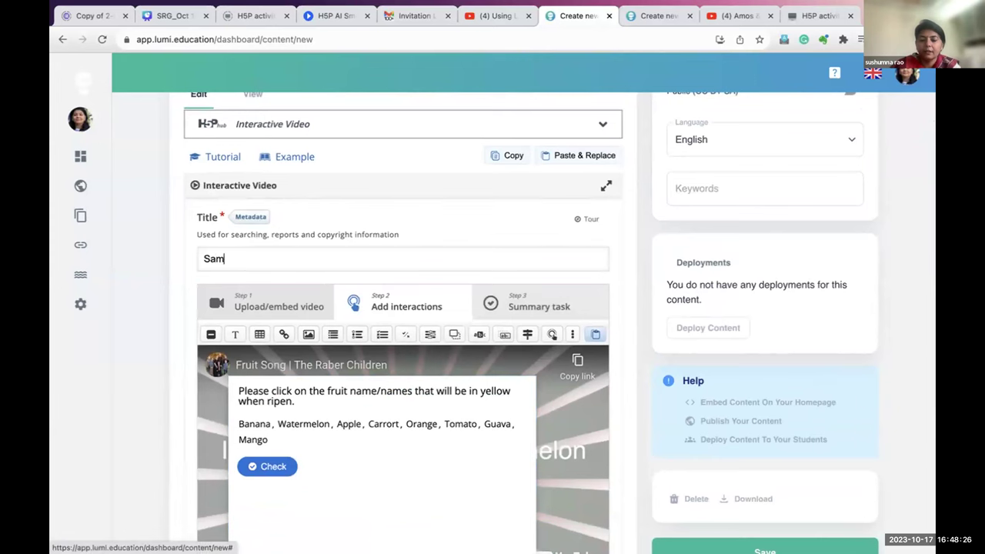
pyautogui.click(753, 546)
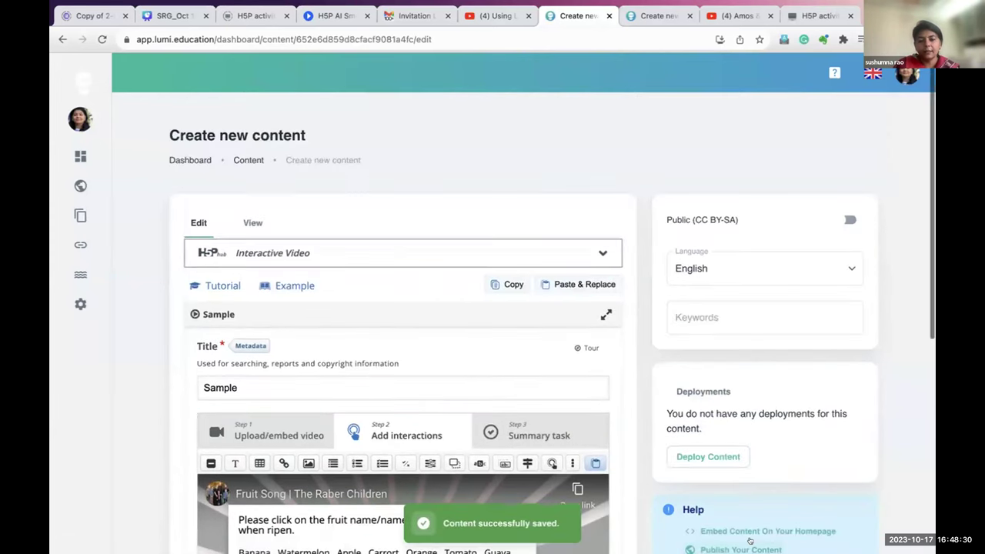
# Preview the saved interactive video and move playback to the Fruits interaction at about 1:41.
pyautogui.click(247, 222)
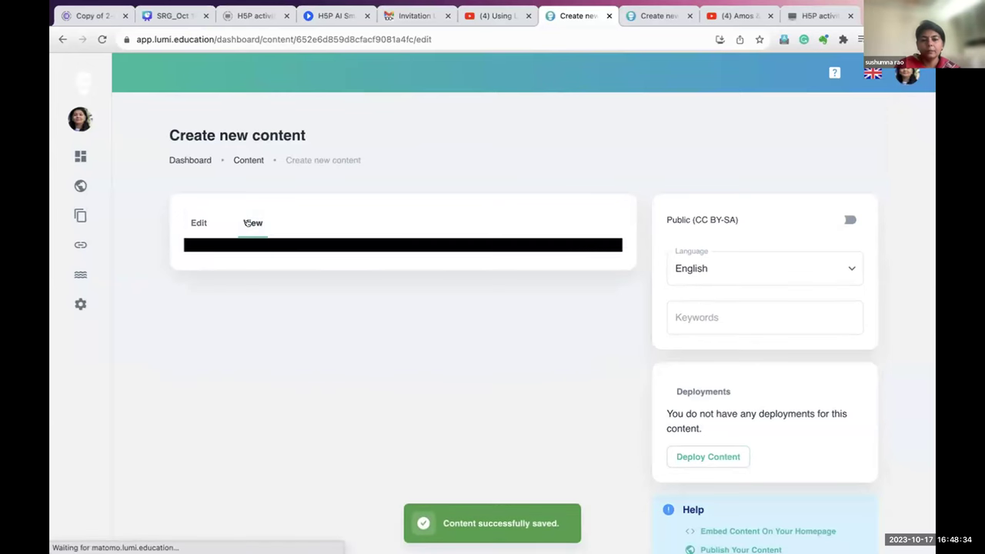
pyautogui.scroll(-2, 291, 423)
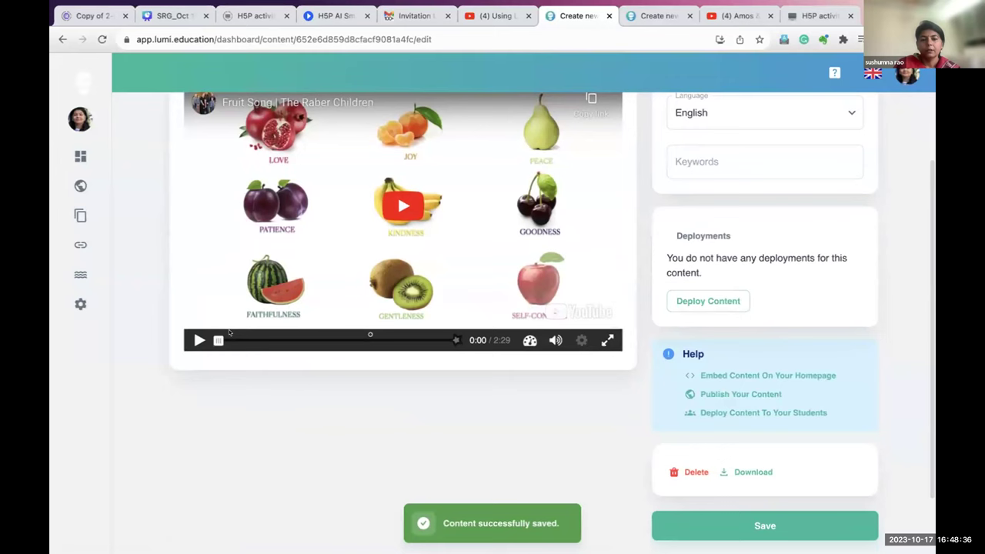
pyautogui.moveTo(229, 336); pyautogui.dragTo(372, 340)
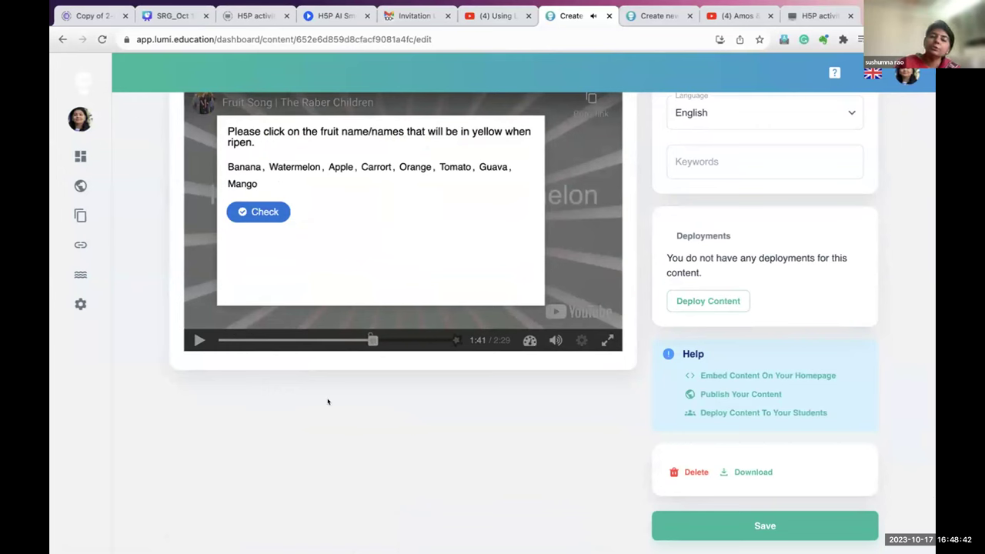
# Check the Fruits question in the preview without selecting any fruit names.
pyautogui.click(259, 210)
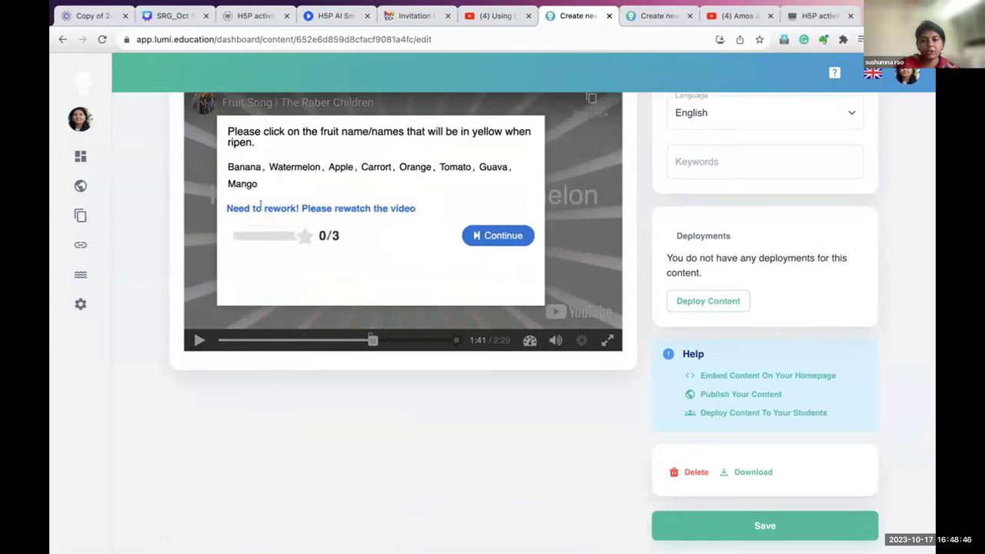
pyautogui.scroll(1, 260, 204)
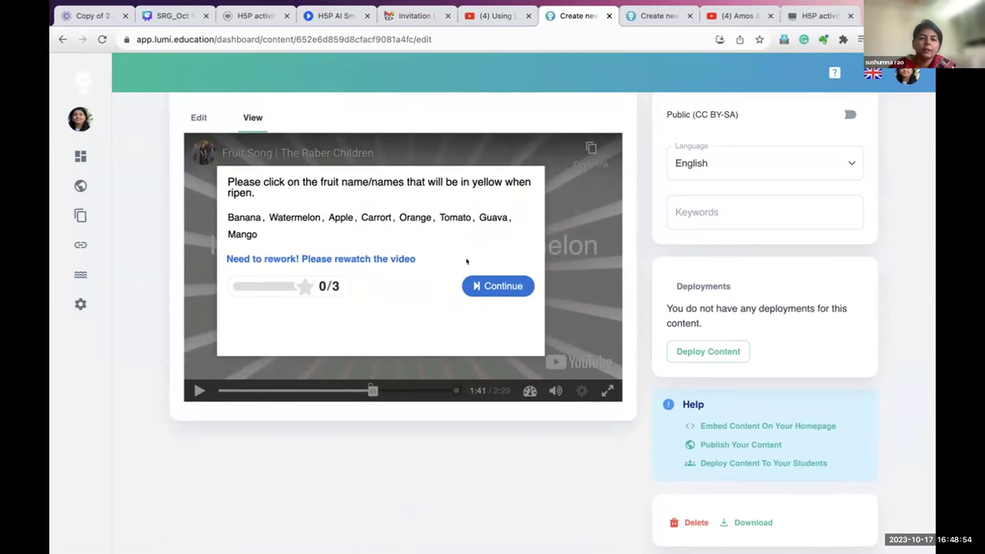
pyautogui.scroll(2, 466, 265)
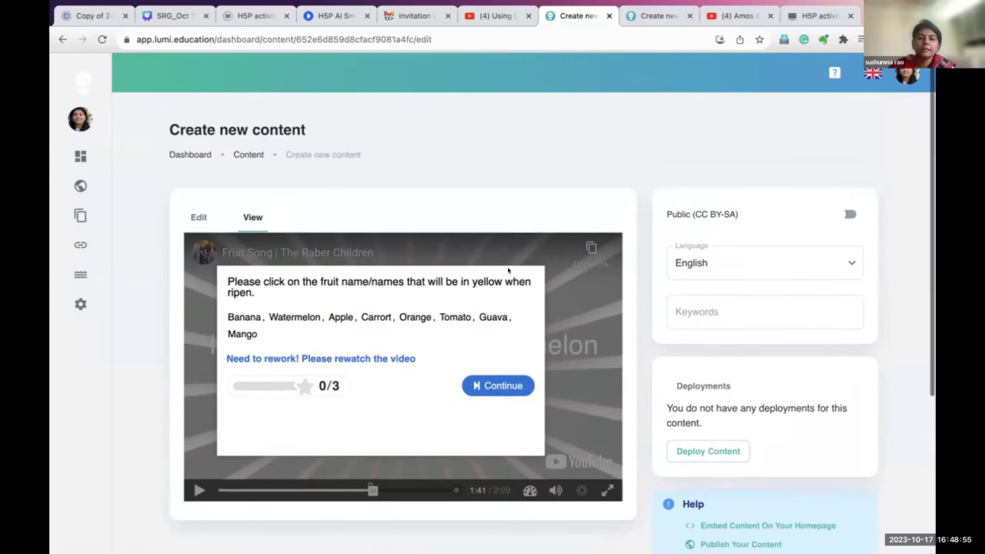
# Reopen the Fruits interaction for editing and review its marked words, feedback ranges, behavioural settings and adaptivity options.
pyautogui.click(199, 216)
pyautogui.scroll(-4, 331, 302)
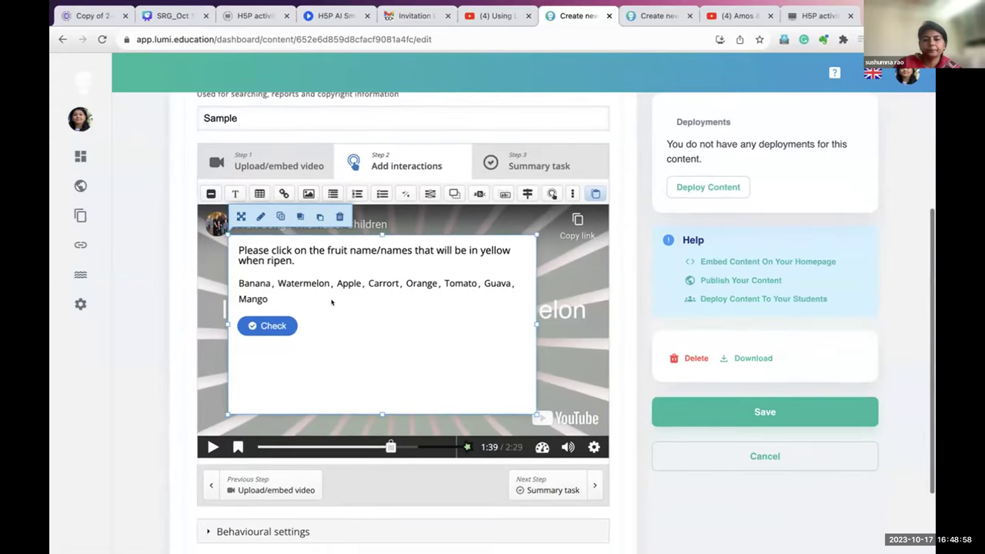
pyautogui.doubleClick(331, 302)
pyautogui.scroll(-2, 331, 300)
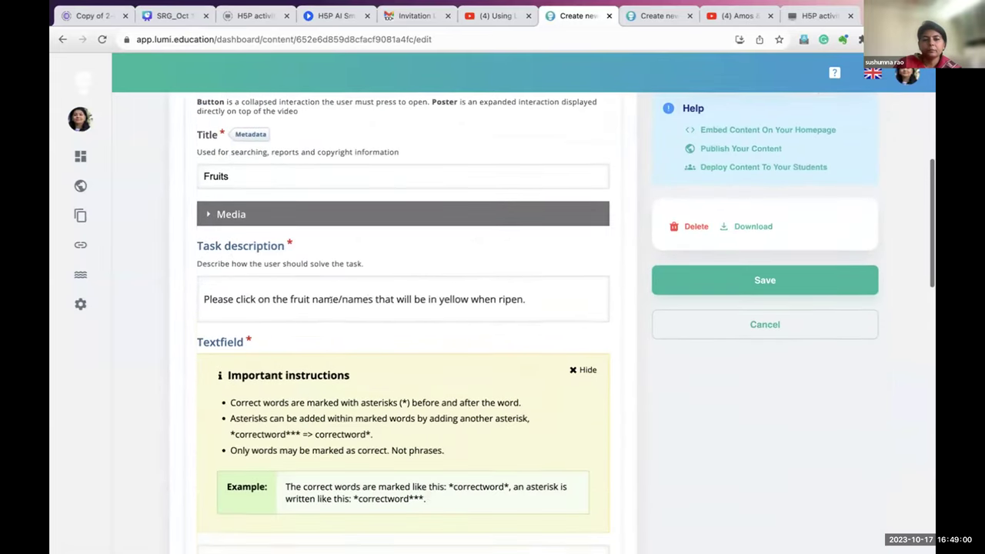
pyautogui.scroll(-3, 331, 300)
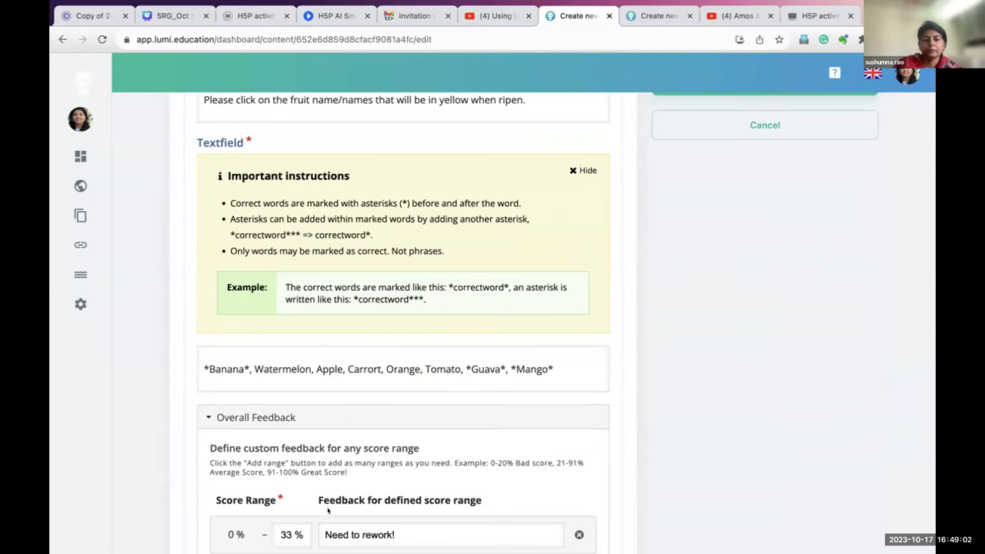
pyautogui.scroll(-3, 496, 369)
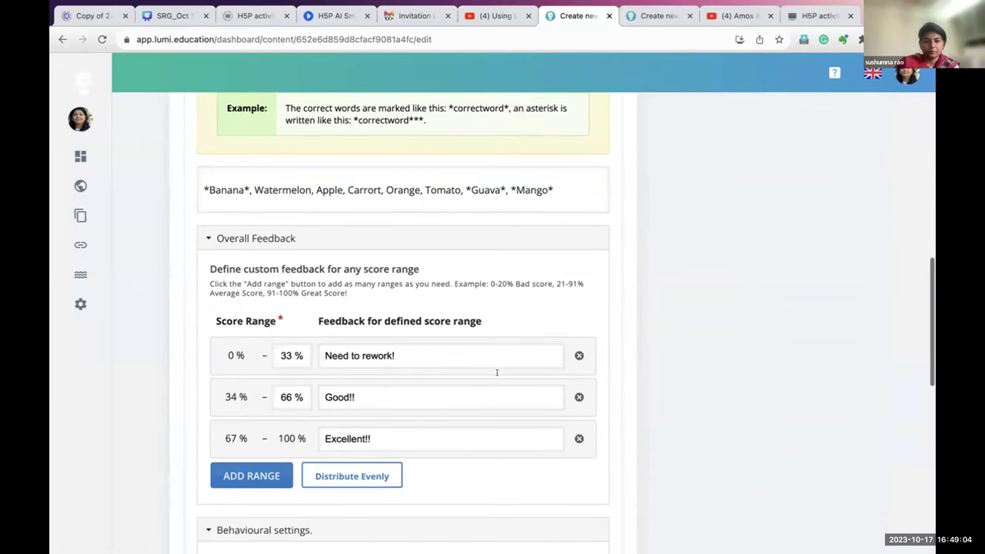
pyautogui.scroll(-2, 497, 378)
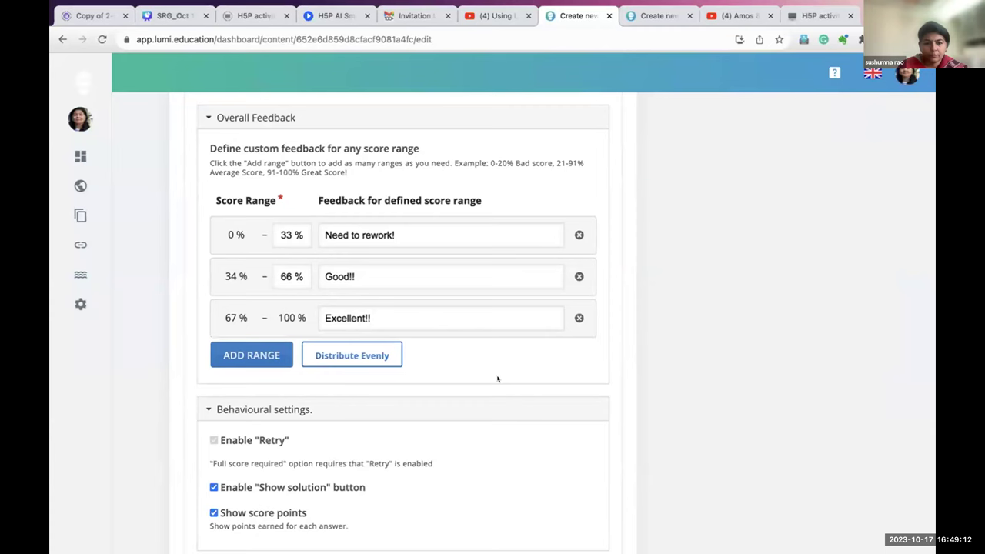
pyautogui.scroll(-3, 497, 379)
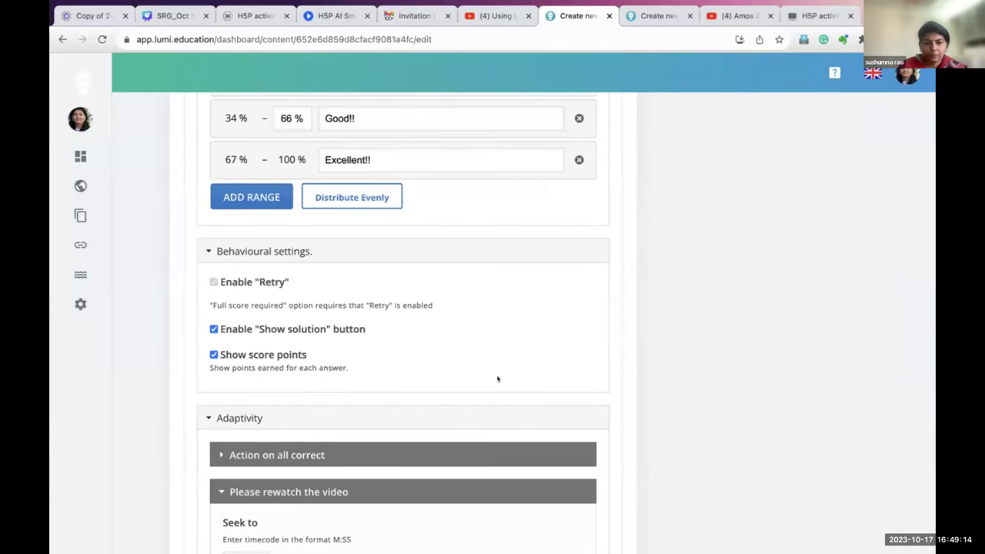
pyautogui.scroll(-3, 496, 378)
pyautogui.scroll(-3, 497, 378)
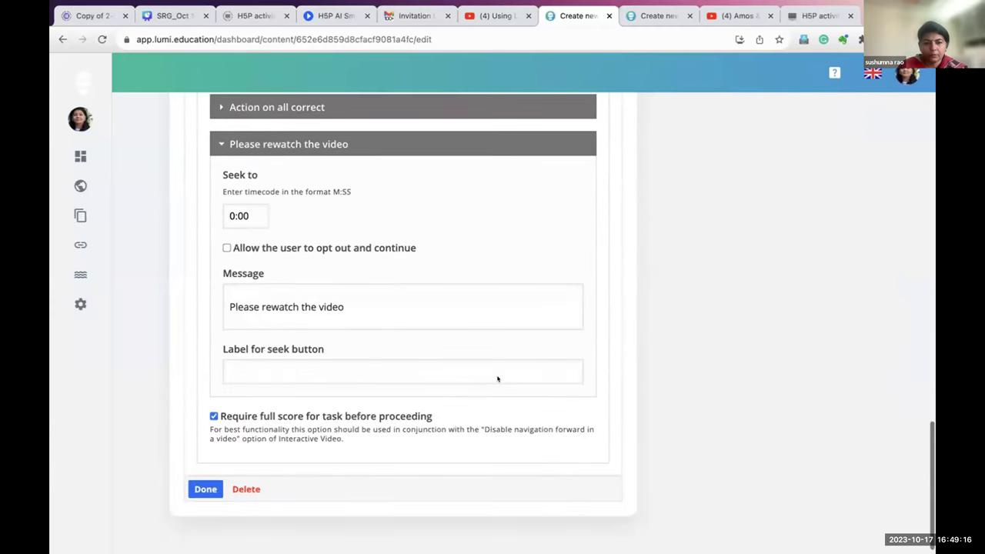
# Try lifting the full-score requirement to access the Enable "Retry" option, and switch the requirement back on.
pyautogui.click(288, 419)
pyautogui.scroll(4, 341, 346)
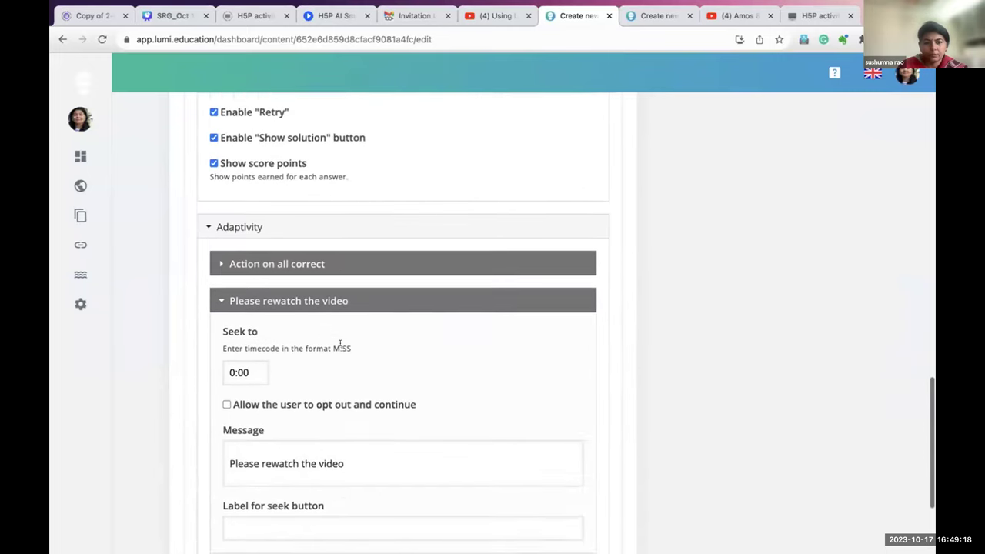
pyautogui.scroll(1, 341, 350)
pyautogui.click(214, 203)
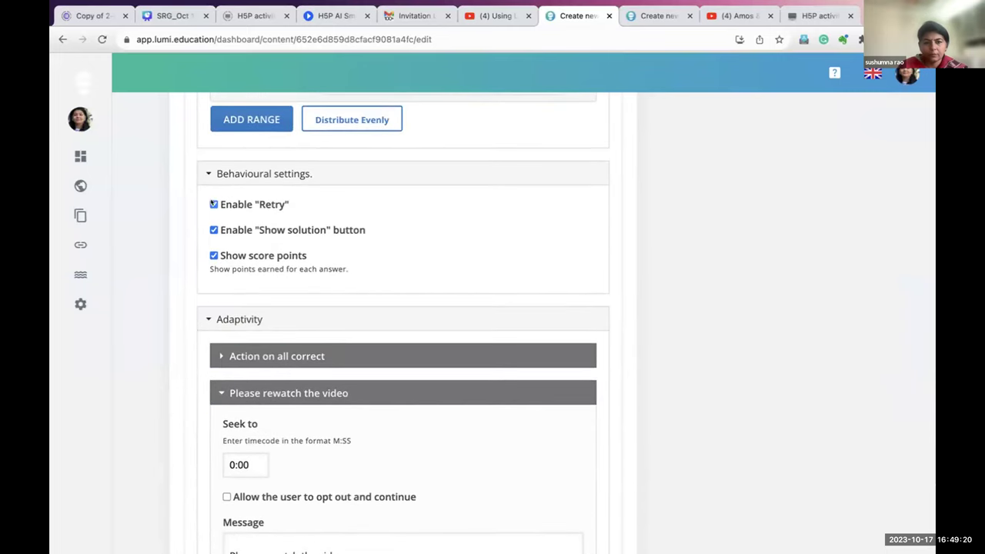
pyautogui.scroll(-5, 390, 360)
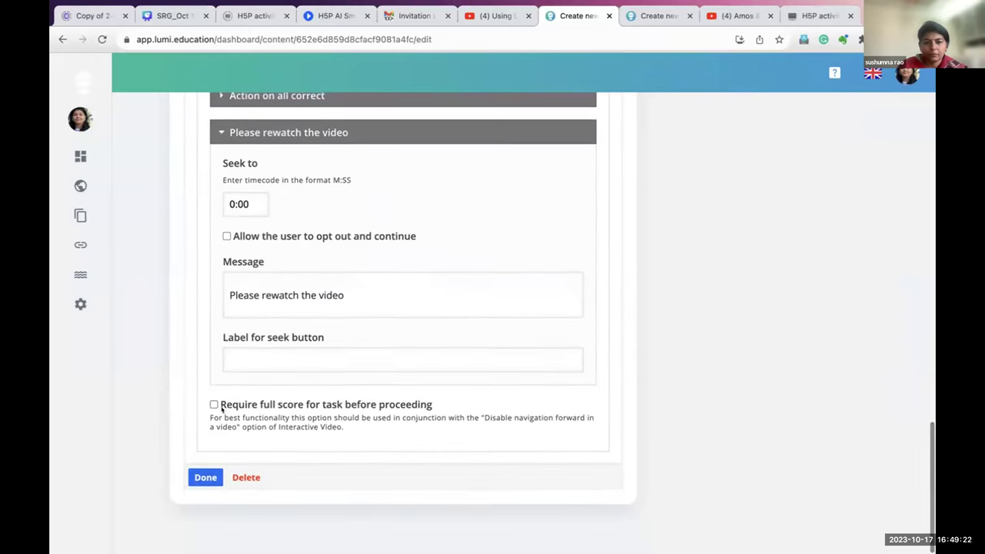
pyautogui.click(215, 403)
# Finish editing the Fruits interaction and save the interactive video.
pyautogui.scroll(2, 213, 420)
pyautogui.click(205, 510)
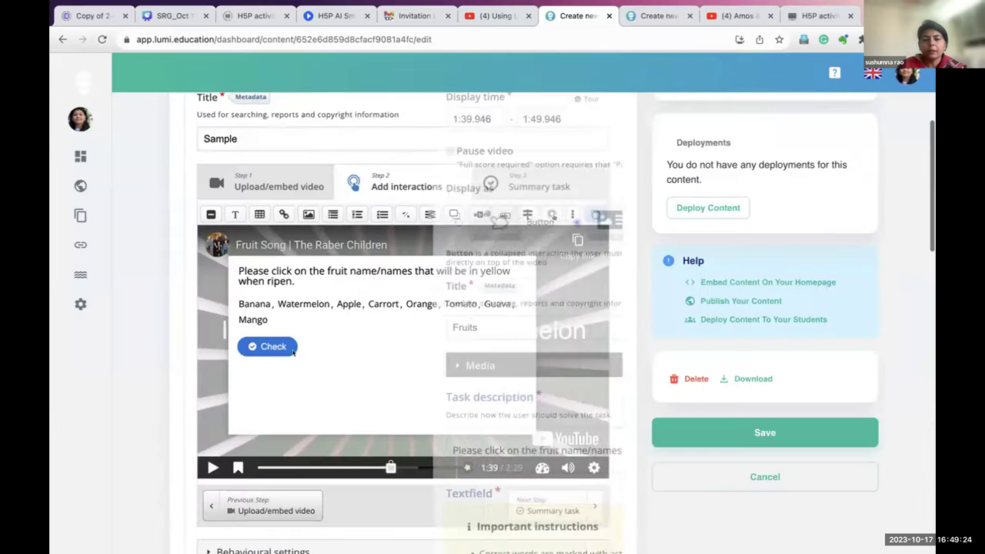
pyautogui.click(722, 438)
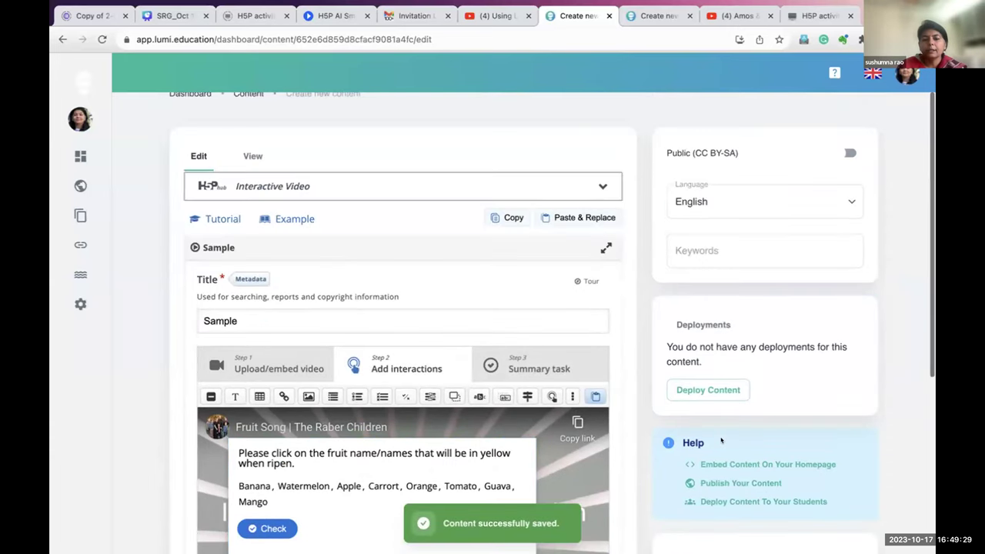
# Make the Sample content public under a CC BY licence and copy its public link.
pyautogui.click(849, 152)
pyautogui.click(403, 298)
pyautogui.click(408, 308)
pyautogui.click(646, 330)
pyautogui.click(647, 369)
pyautogui.click(636, 435)
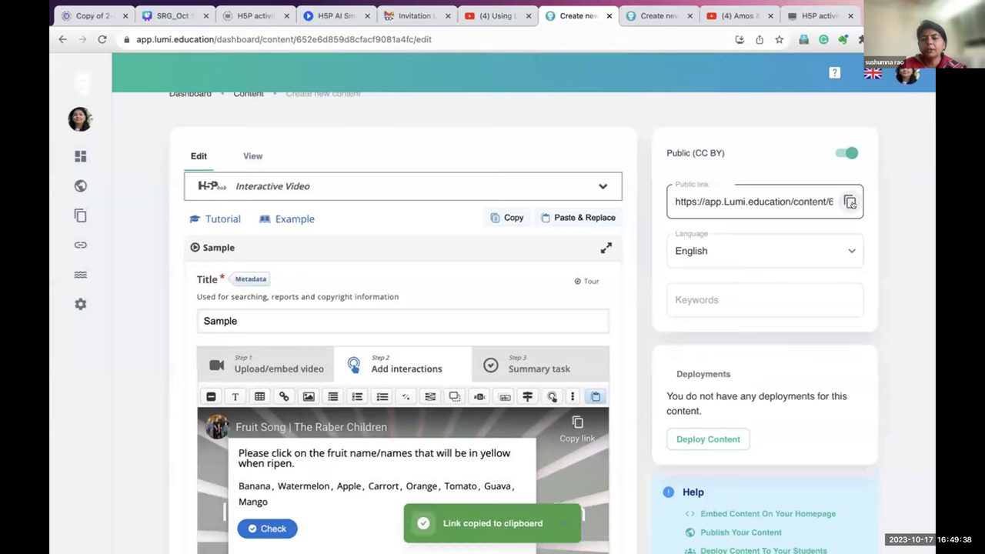
# Load the copied public link of the Sample content on a new browser page.
pyautogui.click(859, 16)
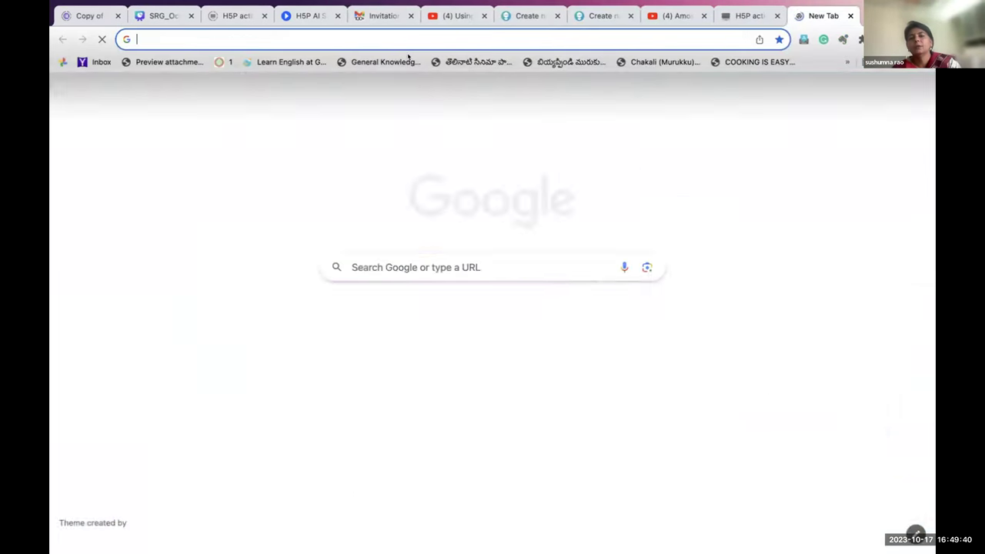
pyautogui.write('app.lumi.education/content/652e6d859d8cfacf9081a4fc')
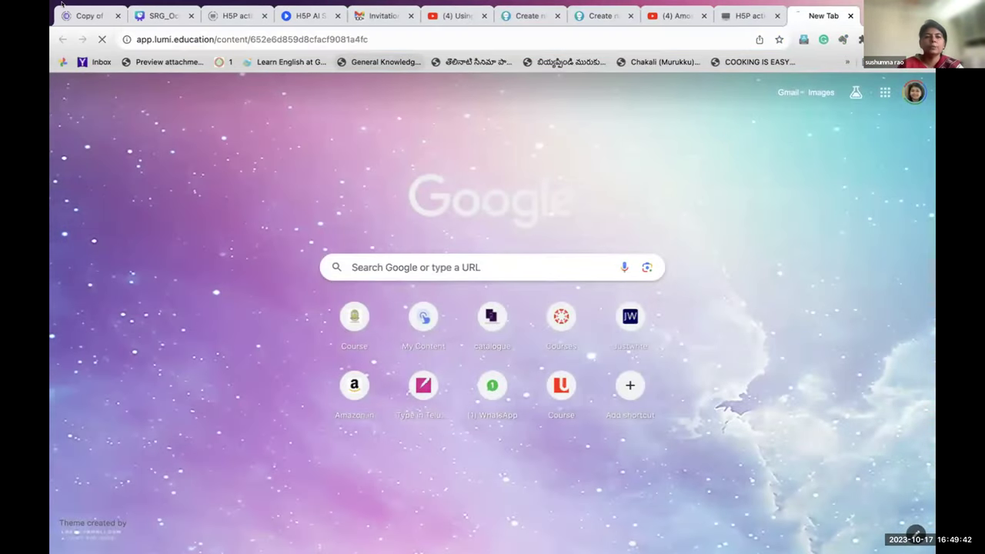
pyautogui.press('Return')
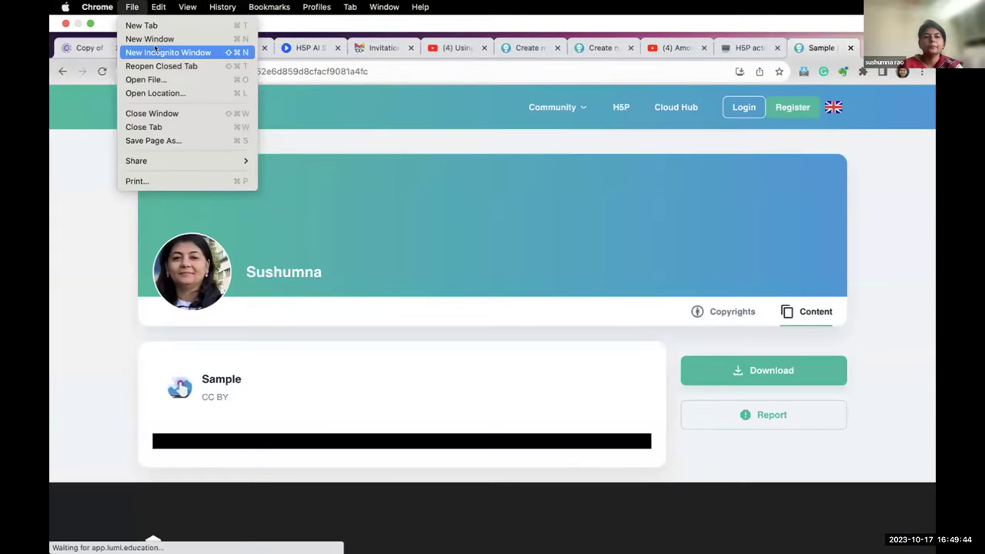
pyautogui.click(56, 324)
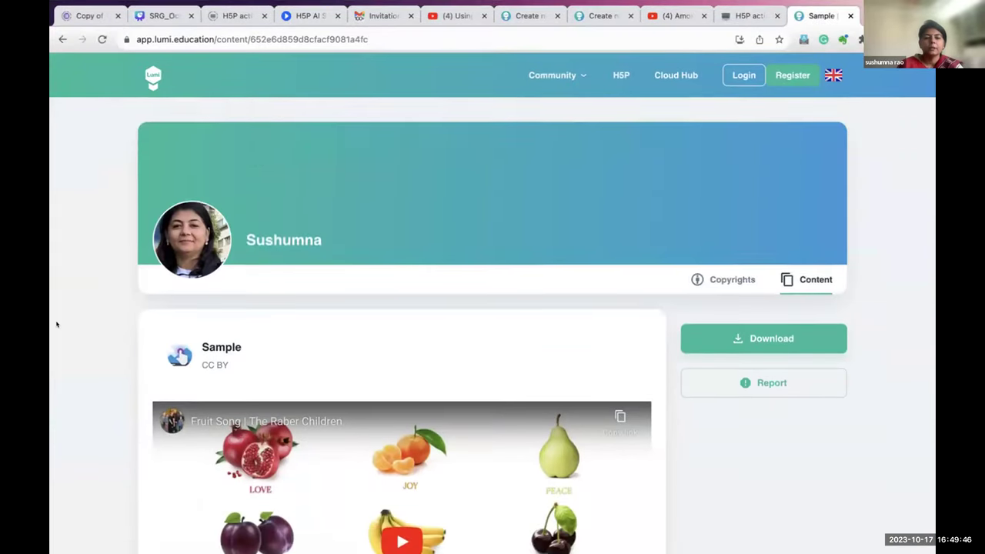
# Move the public video to the Fruits question at 1:40, try skipping past it unanswered, and return to the question.
pyautogui.scroll(-3, 55, 326)
pyautogui.moveTo(178, 465); pyautogui.dragTo(380, 465)
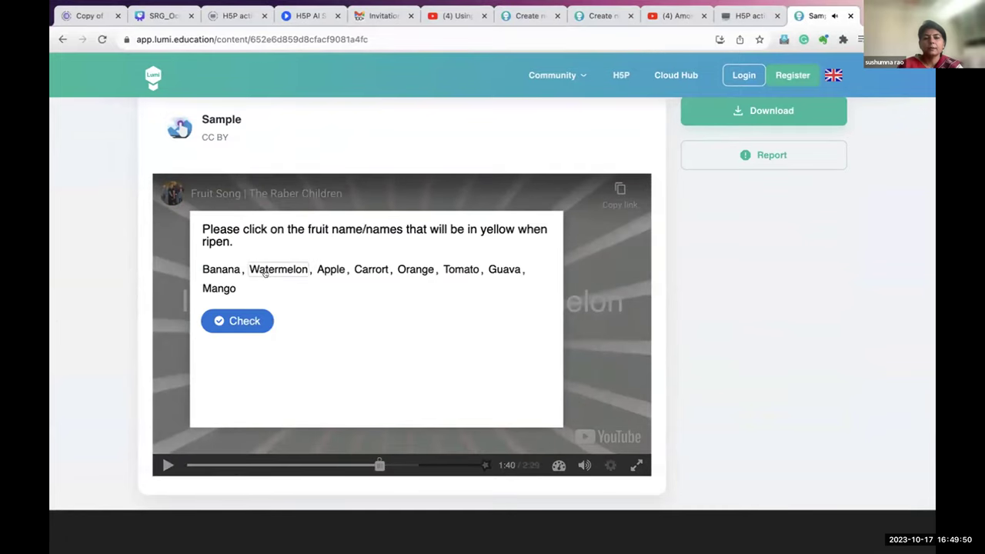
pyautogui.click(407, 467)
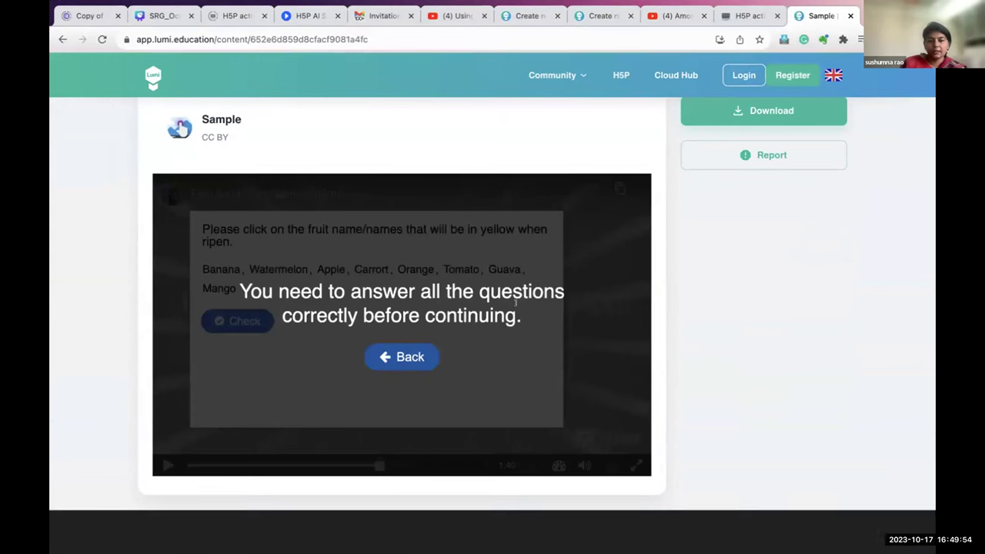
pyautogui.click(422, 354)
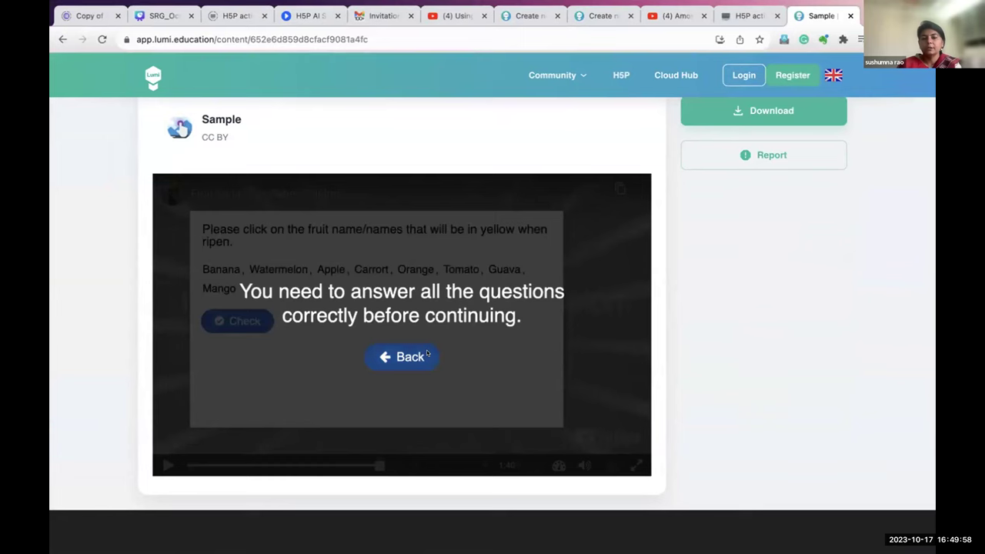
# Check the answers Apple and Carrort in the Fruits question, continue the video, and pause playback.
pyautogui.click(327, 270)
pyautogui.click(370, 270)
pyautogui.click(254, 322)
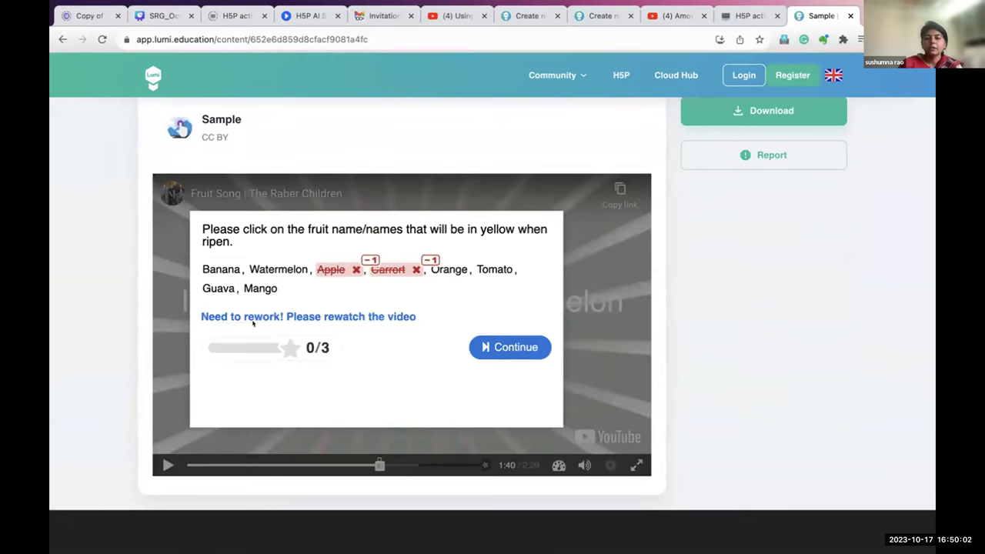
pyautogui.click(500, 346)
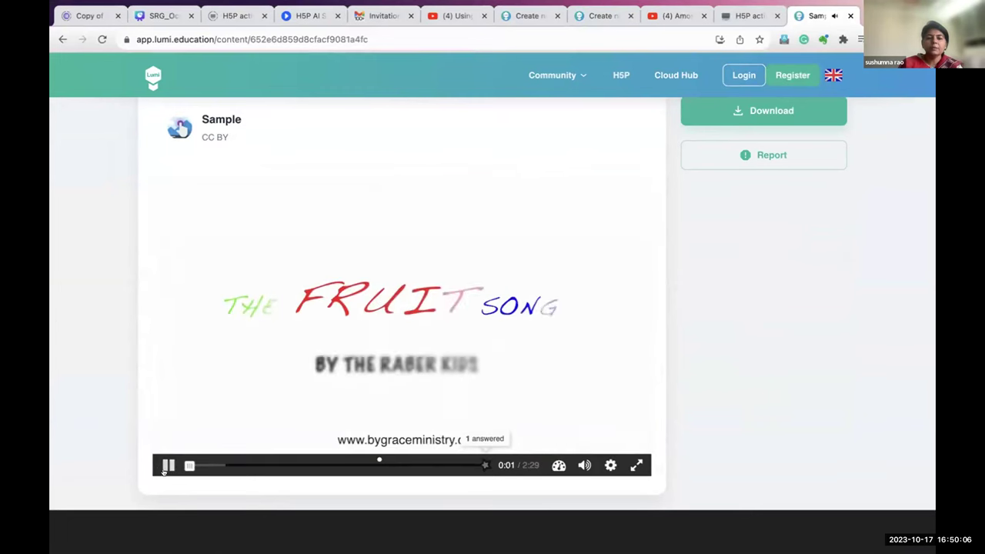
pyautogui.click(168, 466)
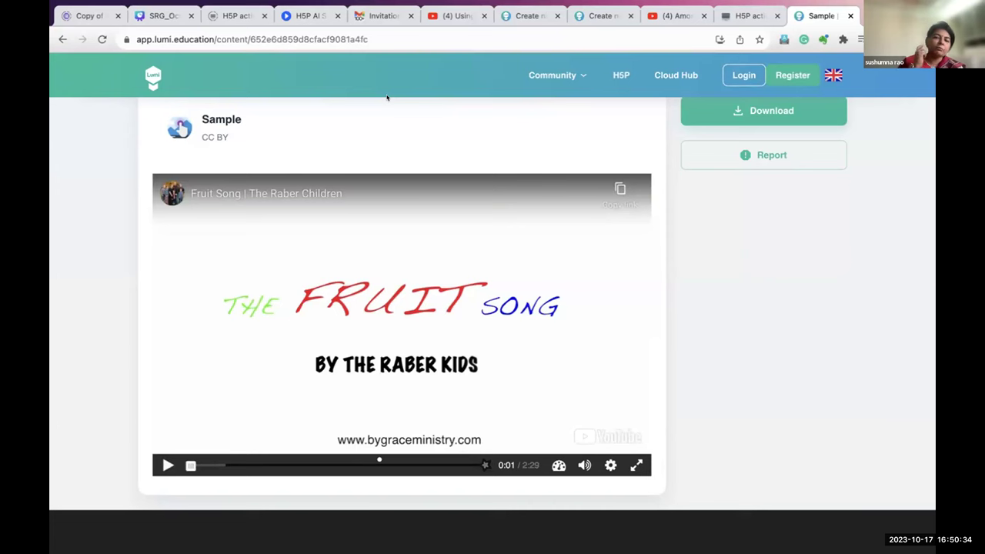
# Glance at the Padlet board of H5P activities and return to the public Sample page.
pyautogui.click(752, 9)
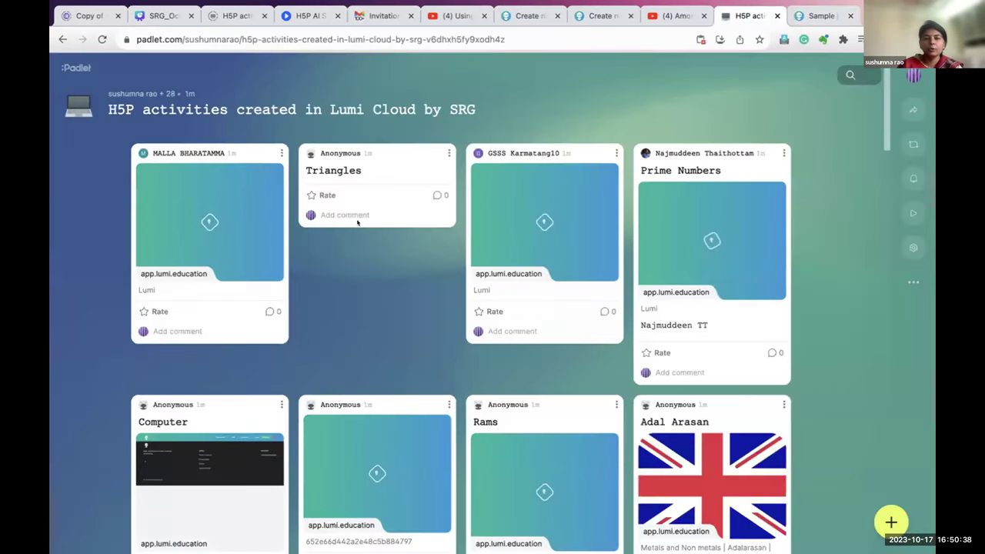
pyautogui.click(804, 9)
pyautogui.scroll(3, 248, 231)
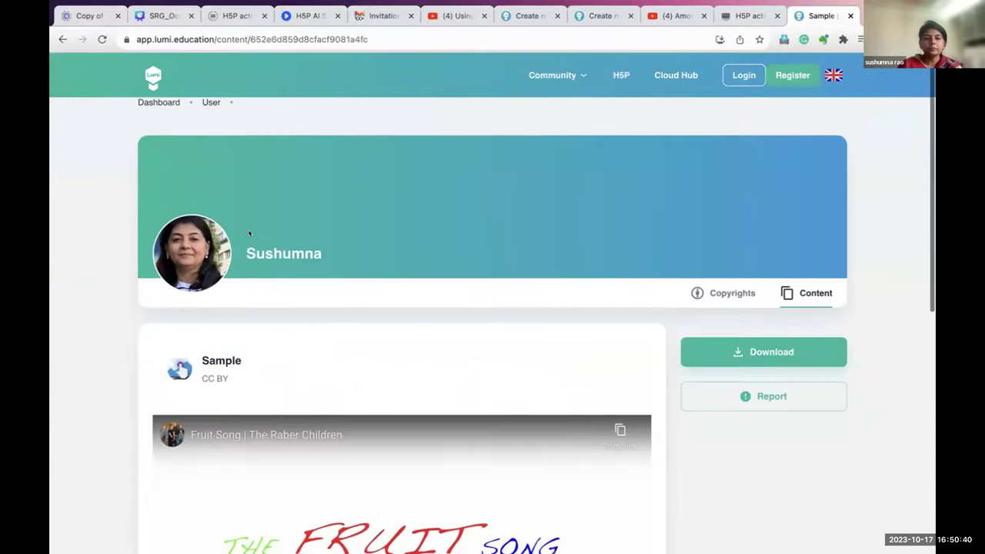
# Leave the public Sample page, return to the content editor, and go to the Lumi dashboard.
pyautogui.click(63, 38)
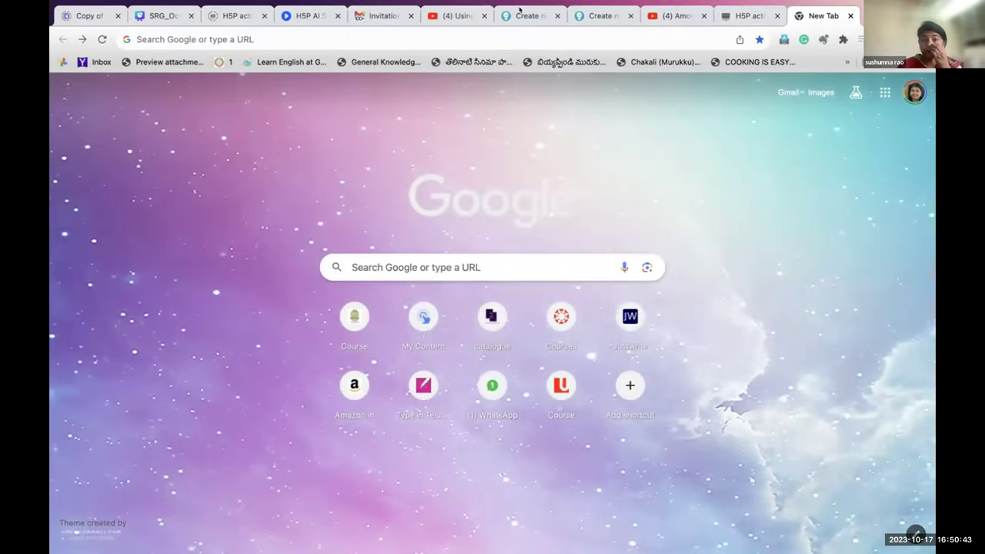
pyautogui.click(529, 16)
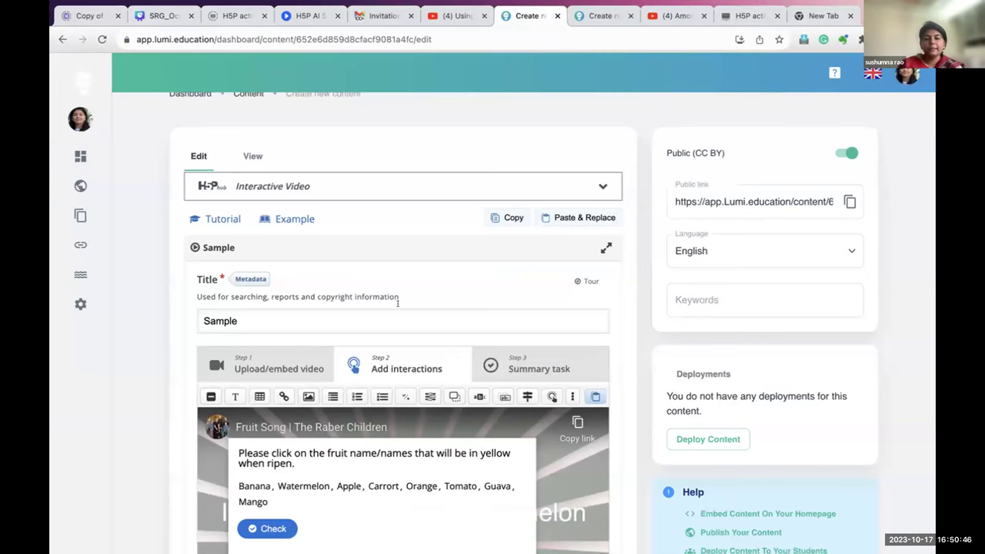
pyautogui.scroll(-1, 398, 302)
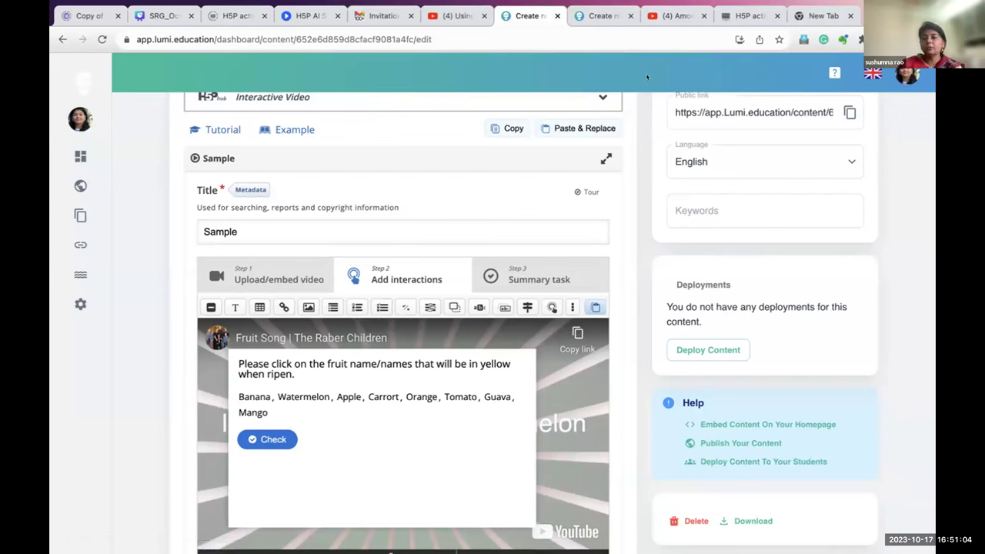
pyautogui.moveTo(111, 244)
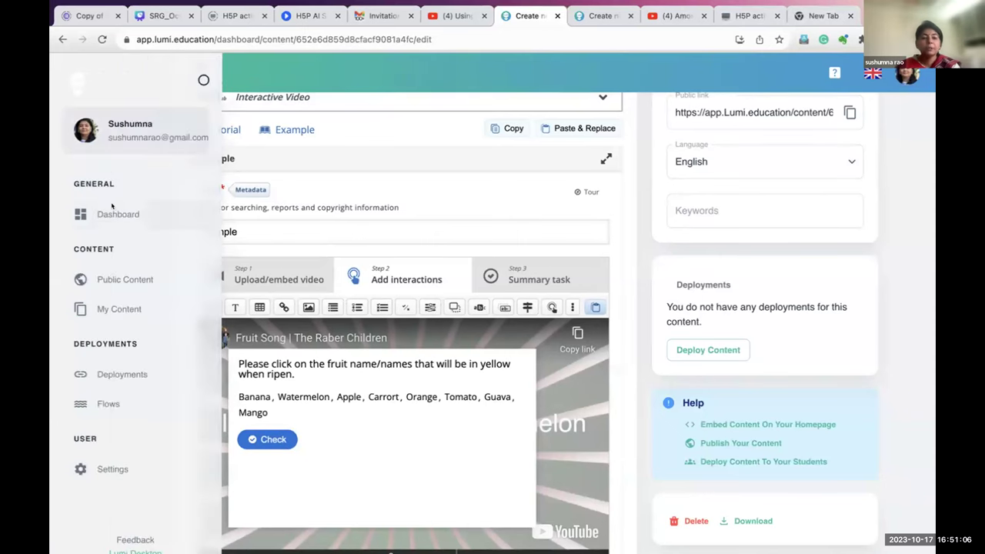
pyautogui.click(113, 206)
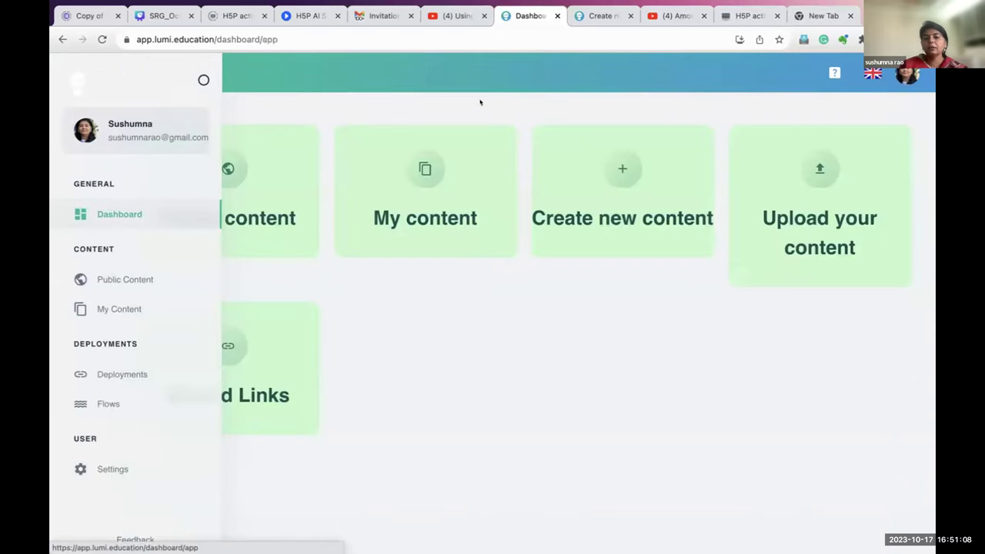
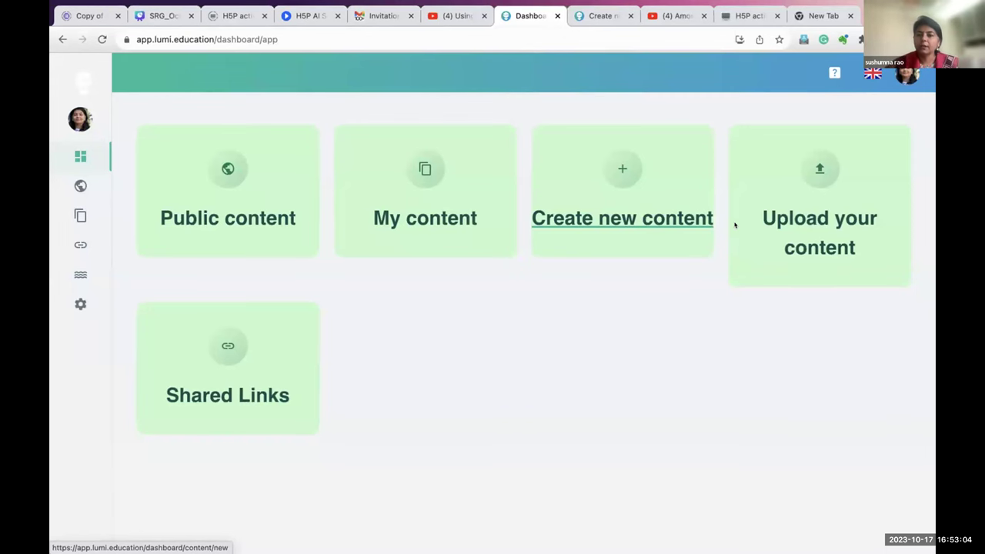
# Open the published fruit-song Interactive Video named Sample from My content for editing.
pyautogui.click(579, 15)
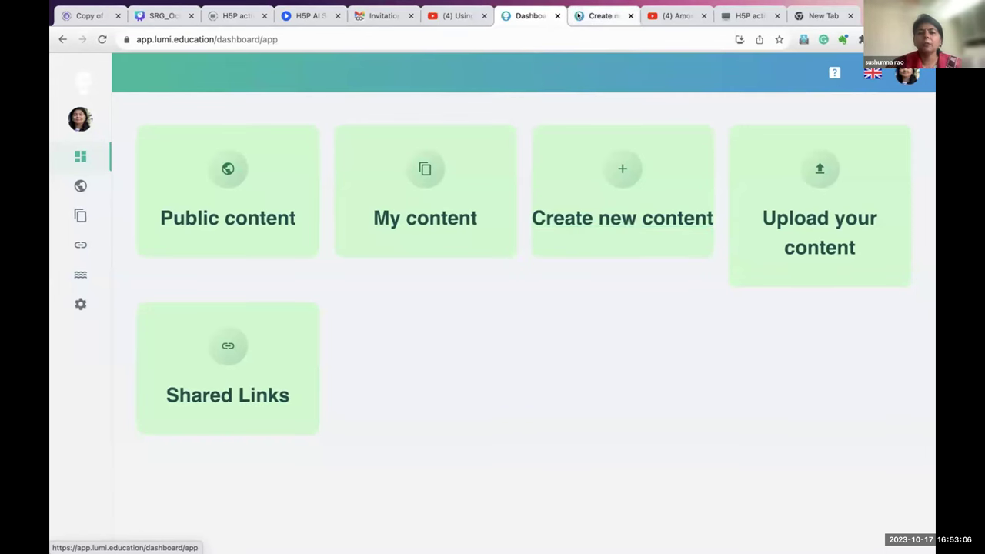
pyautogui.click(518, 15)
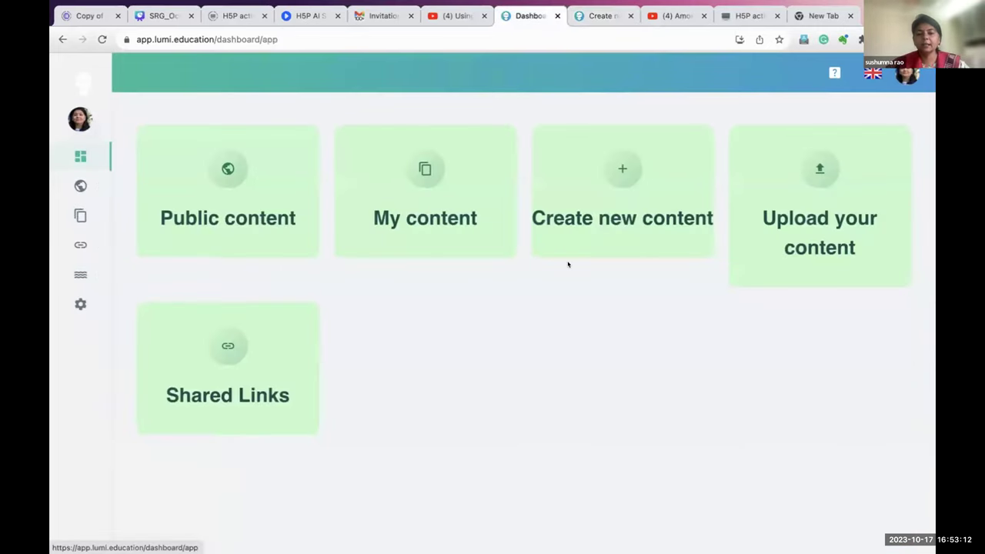
pyautogui.click(450, 214)
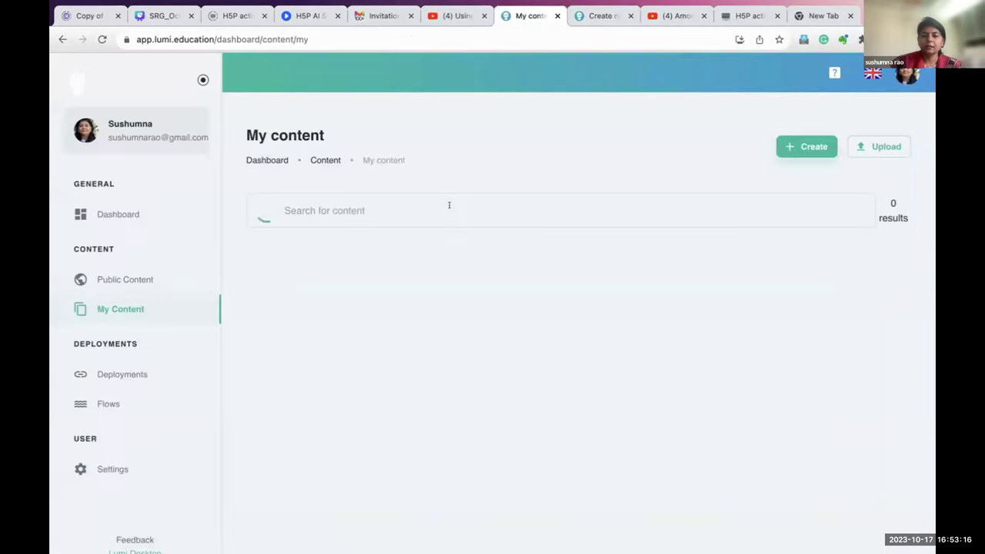
pyautogui.scroll(-3, 448, 205)
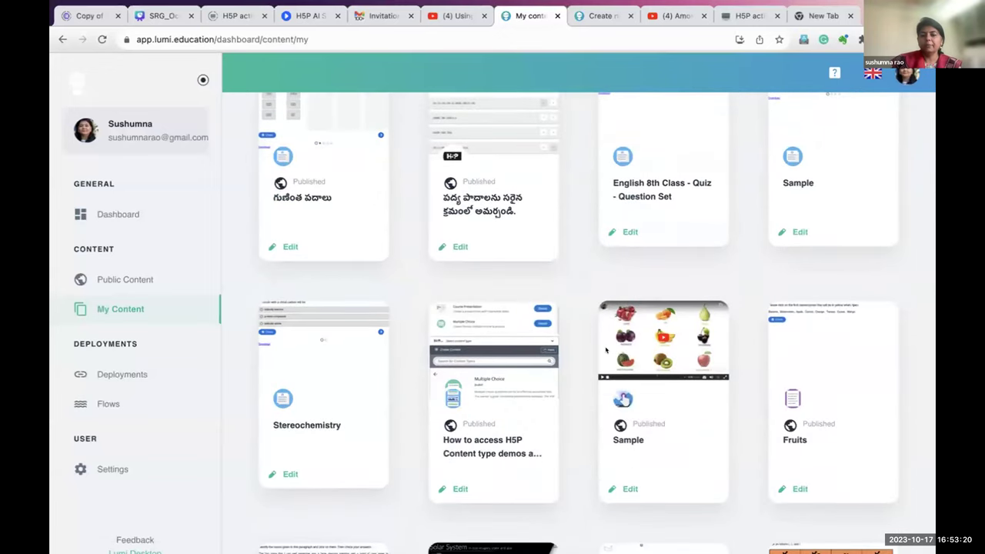
pyautogui.click(632, 440)
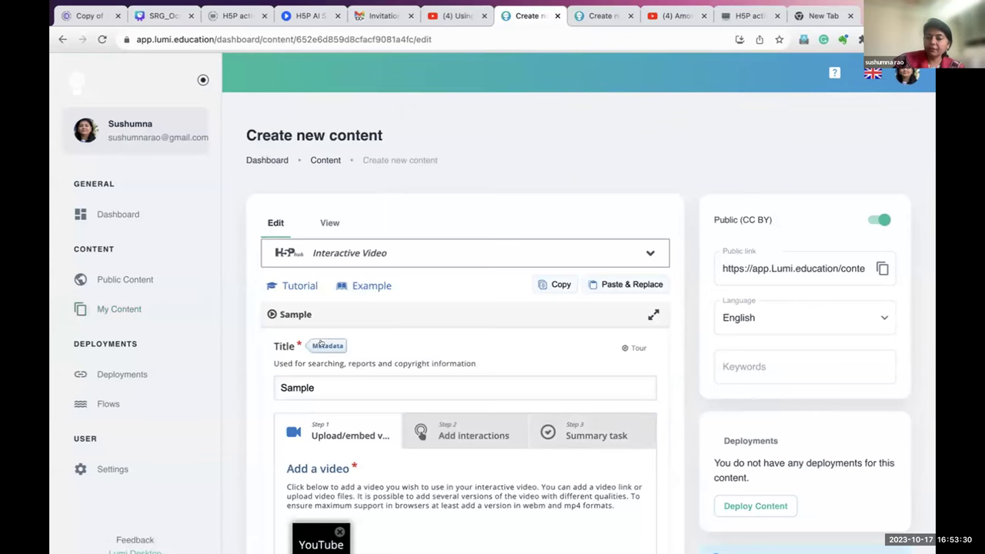
# Open the metadata of the Sample video and set its license to Attribution (CC BY).
pyautogui.scroll(-2, 347, 377)
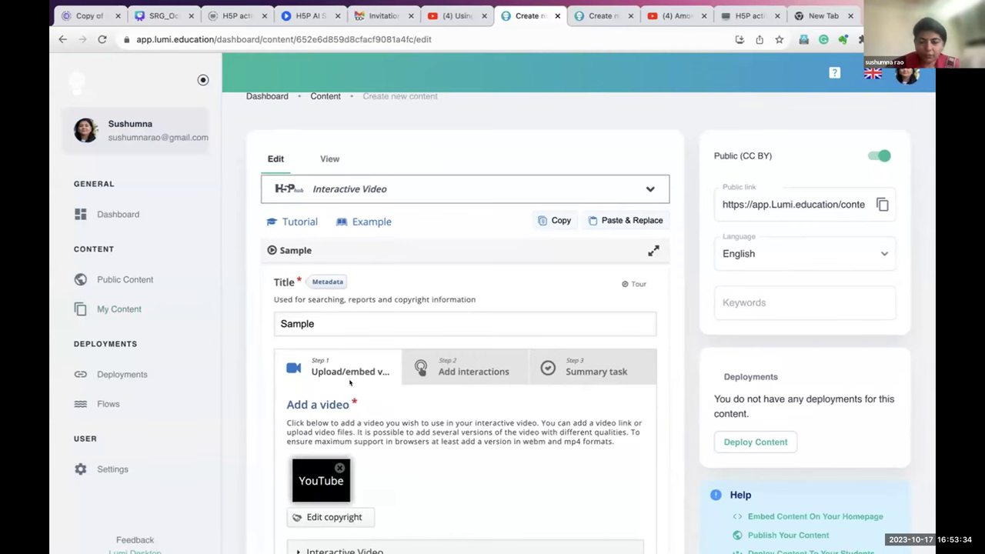
pyautogui.click(323, 281)
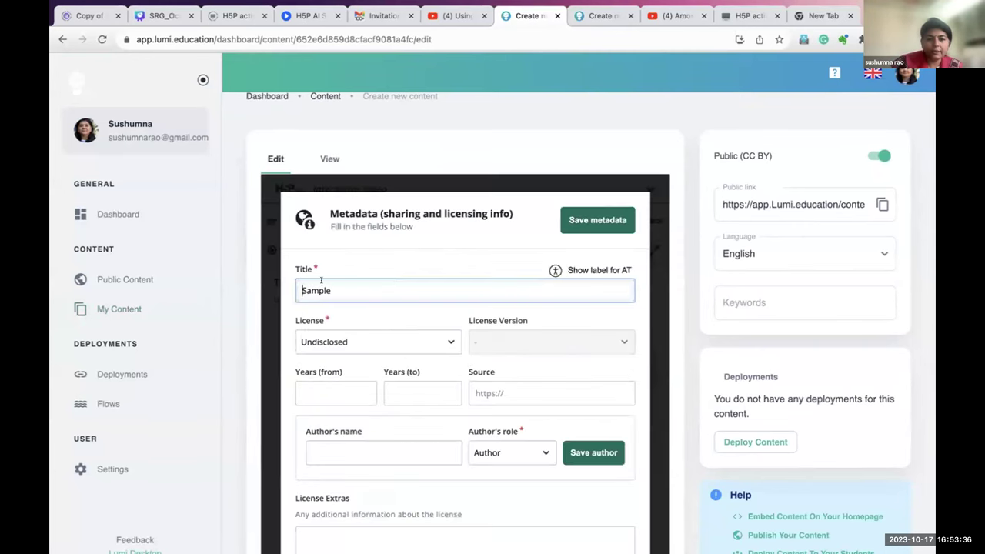
pyautogui.click(363, 341)
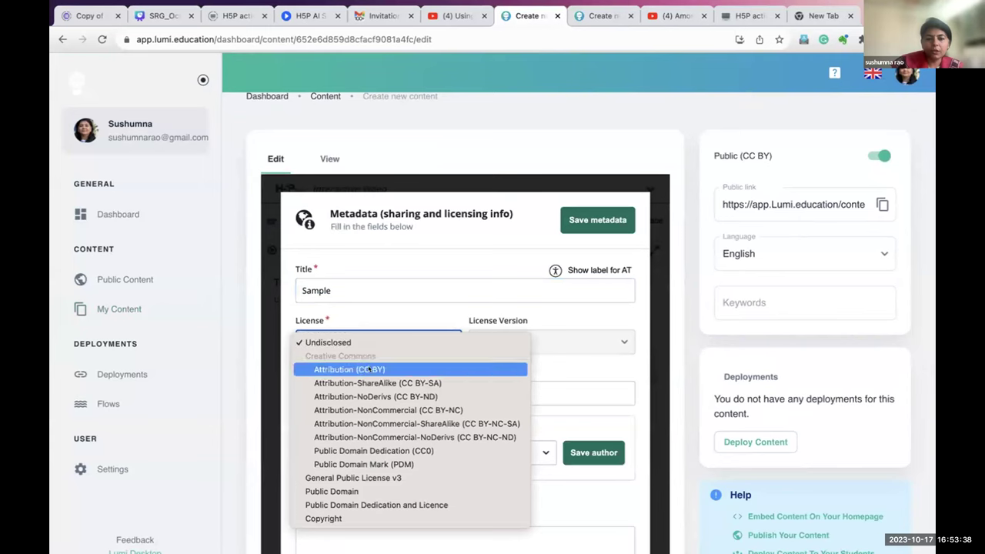
pyautogui.click(369, 369)
# Fill the metadata source with the share link of the Fruit Song video on YouTube.
pyautogui.click(505, 391)
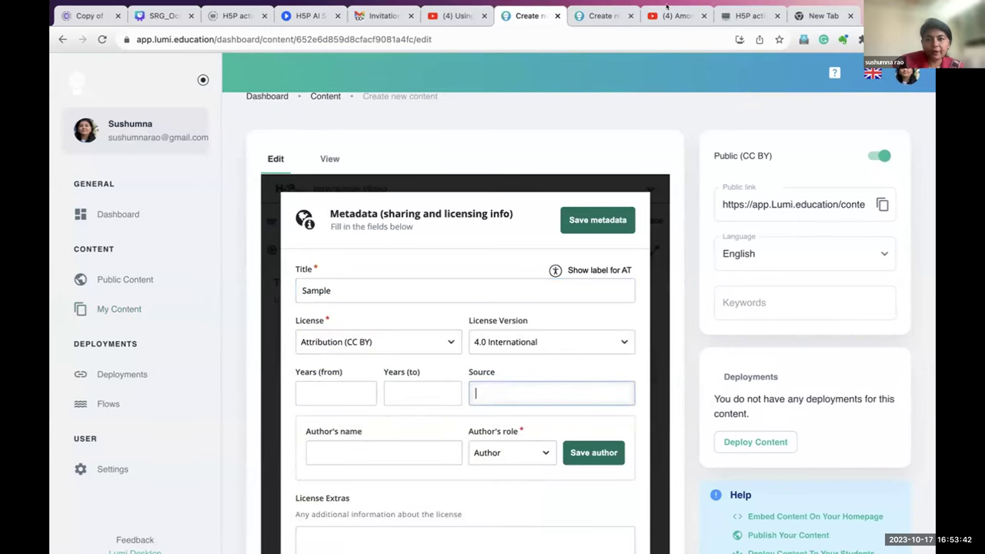
pyautogui.click(663, 12)
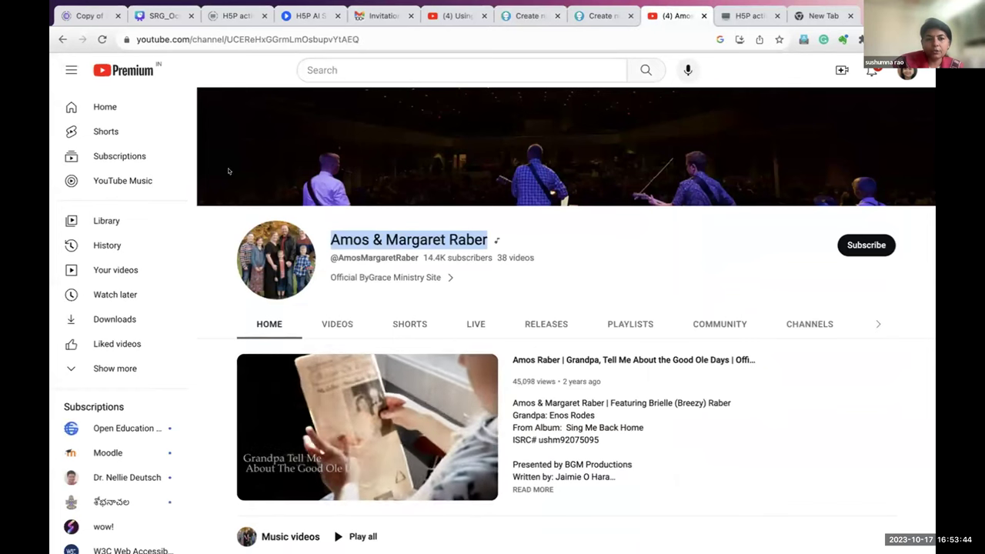
pyautogui.click(63, 39)
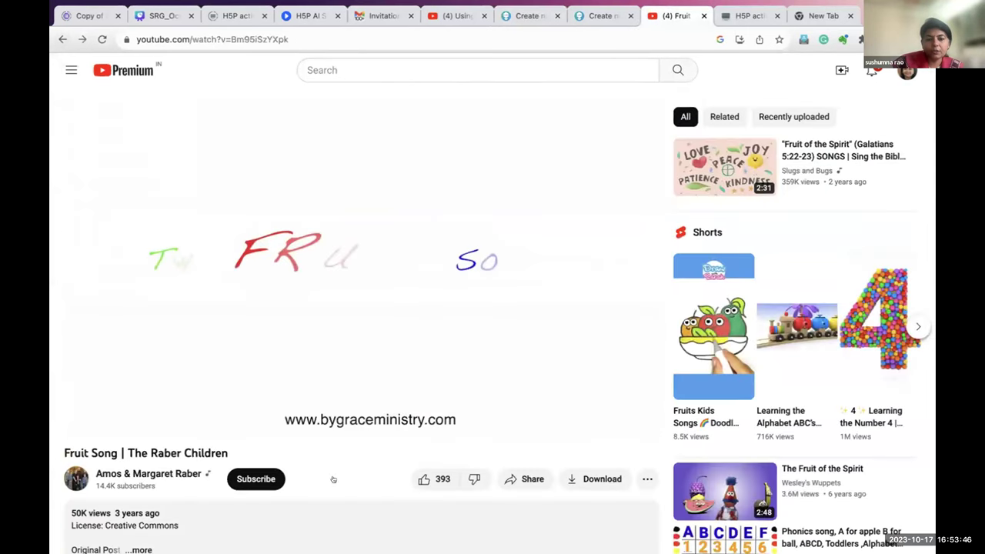
pyautogui.click(522, 479)
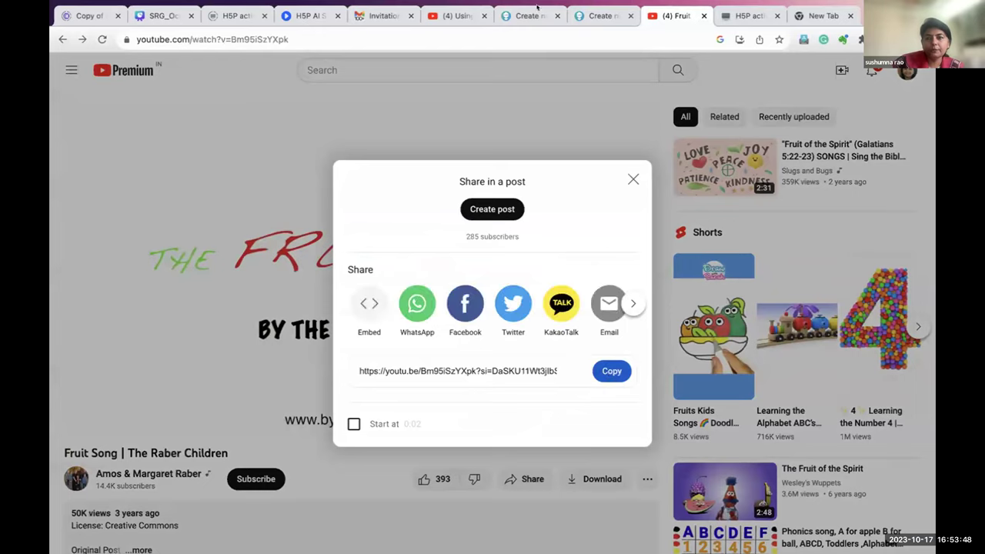
pyautogui.click(530, 15)
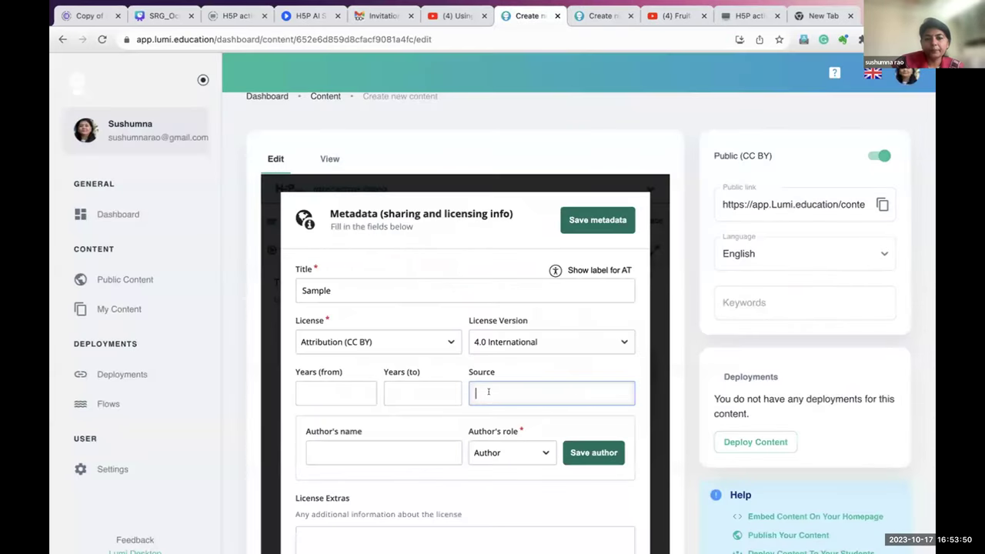
pyautogui.hotkey('ctrl', 'v')
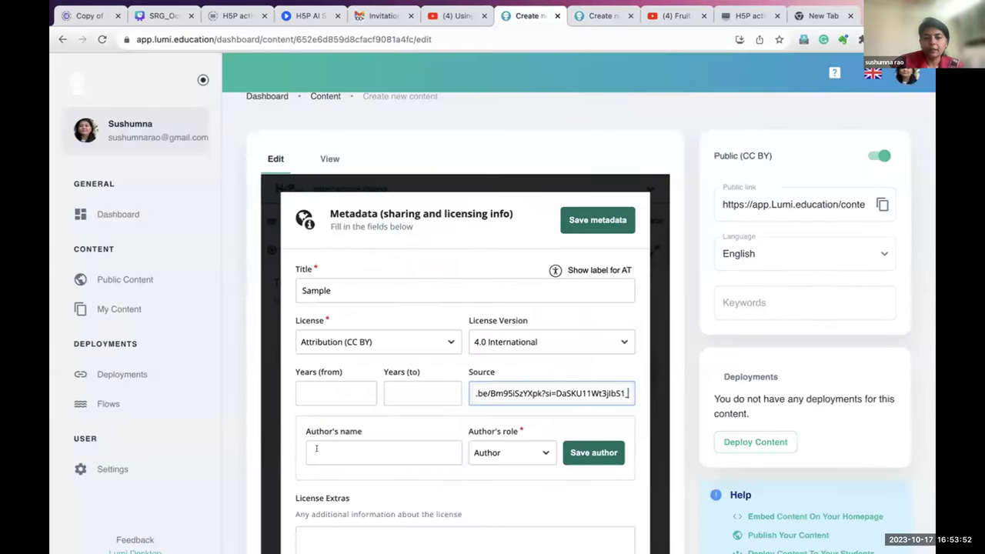
# Enter the author's name with the role Author, save the author, and save the metadata.
pyautogui.click(370, 448)
pyautogui.write('Sus')
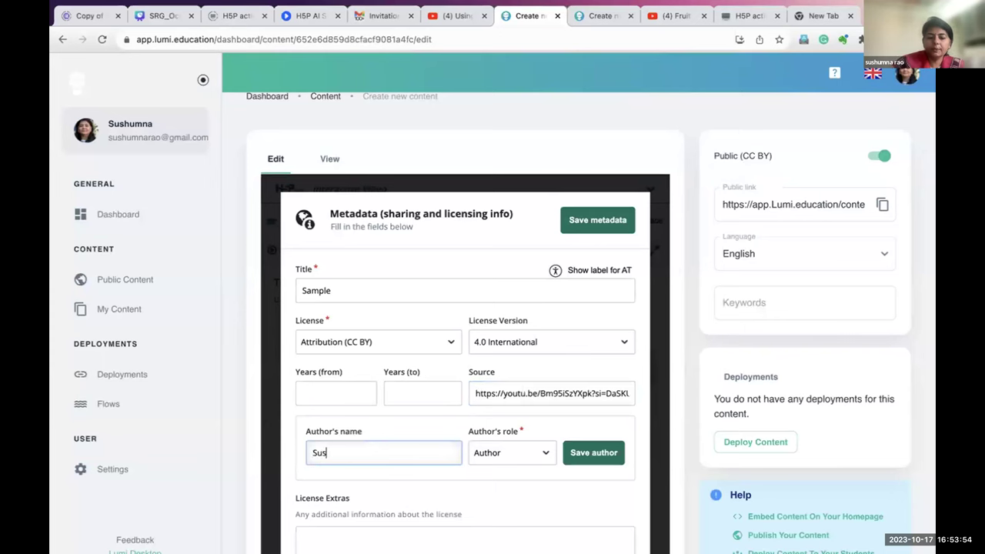
pyautogui.write('humna Rao')
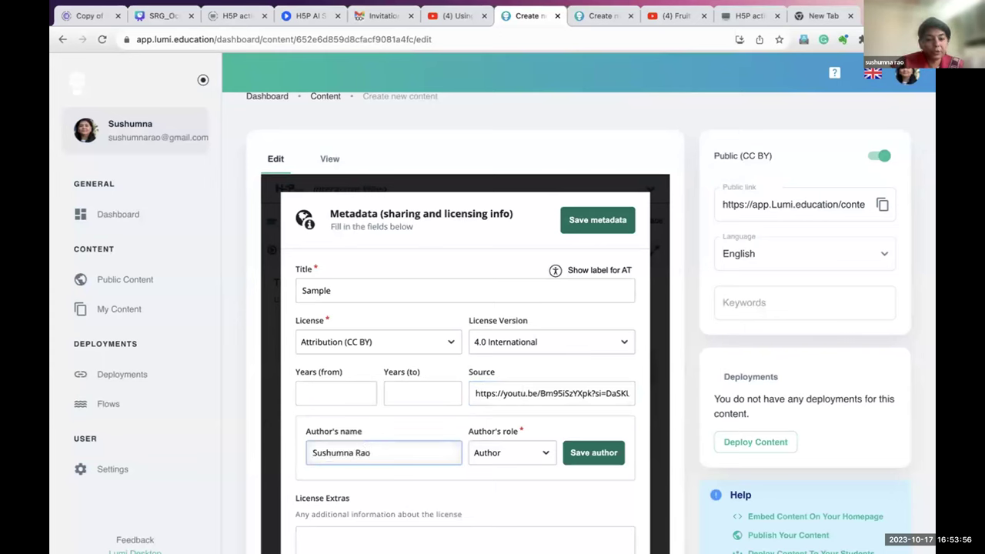
pyautogui.click(593, 453)
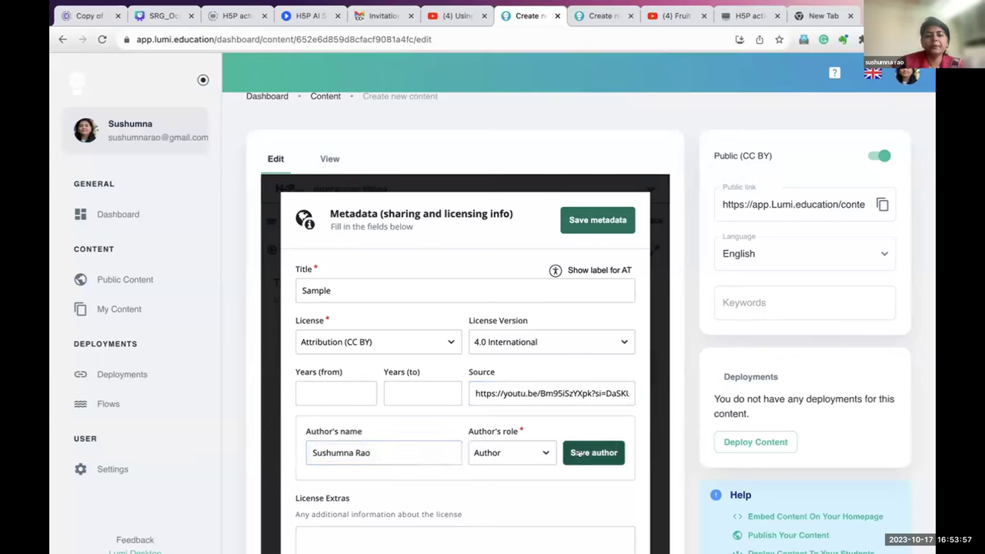
pyautogui.click(600, 218)
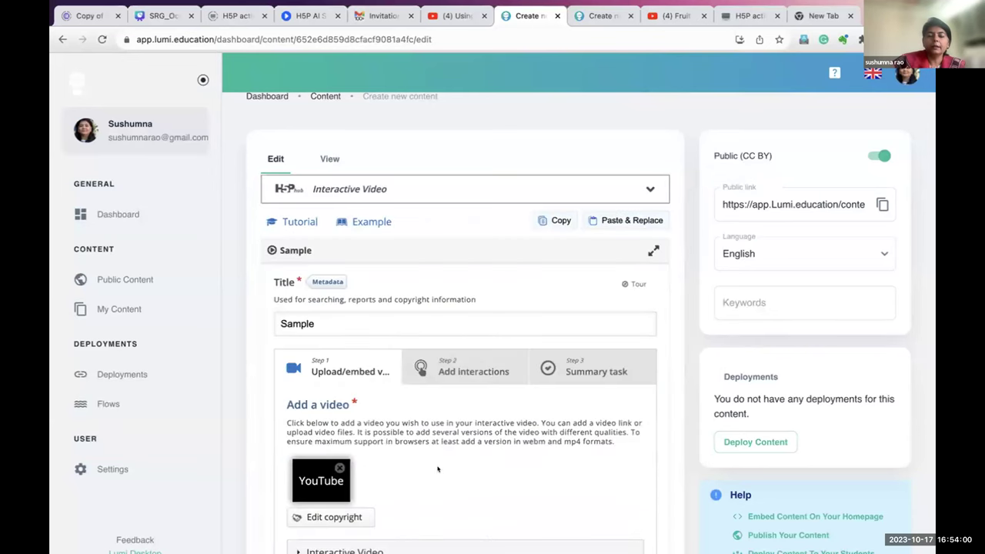
# Review the copyright details of the embedded YouTube video and close them.
pyautogui.scroll(-2, 439, 467)
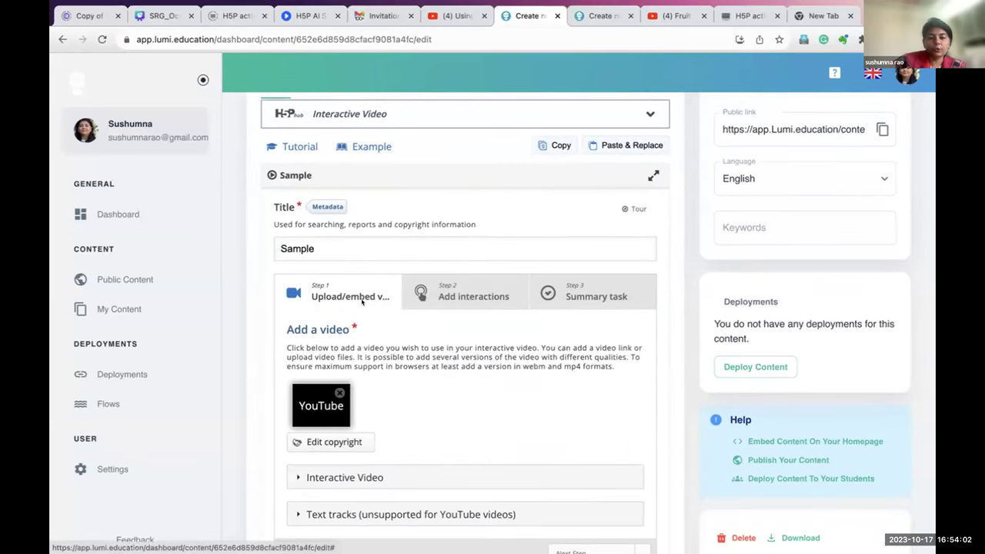
pyautogui.click(342, 444)
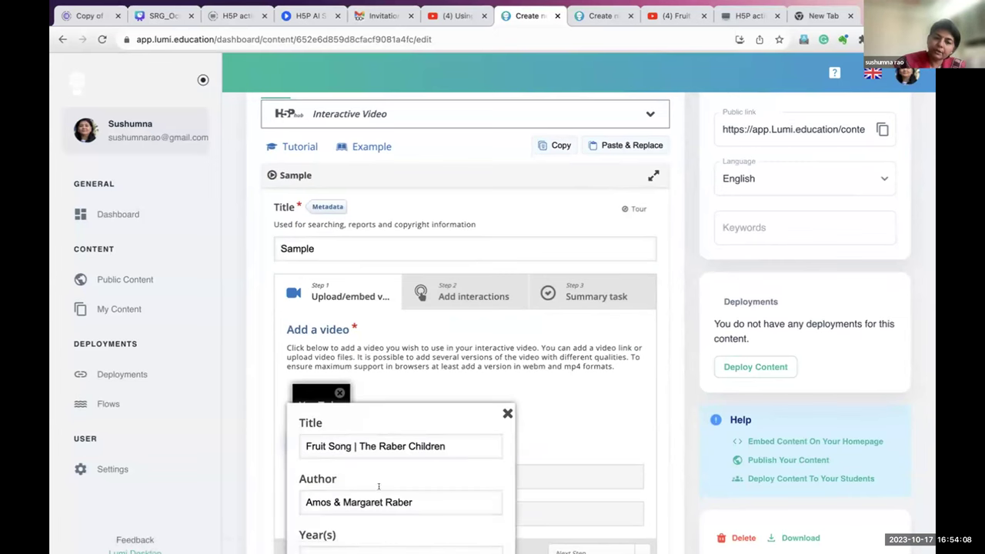
pyautogui.click(507, 413)
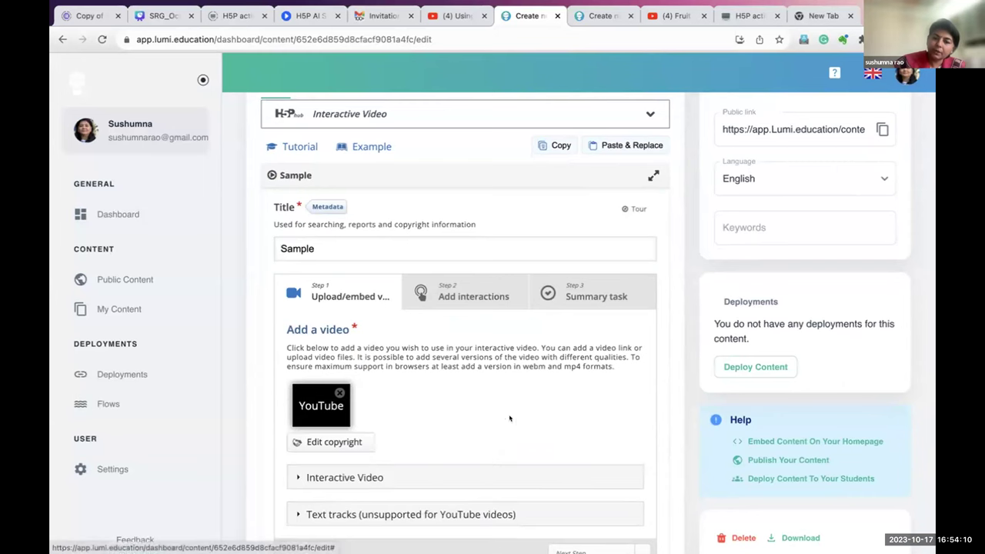
# Inspect the YouTube source link of the embedded video and reinsert the same link.
pyautogui.click(314, 393)
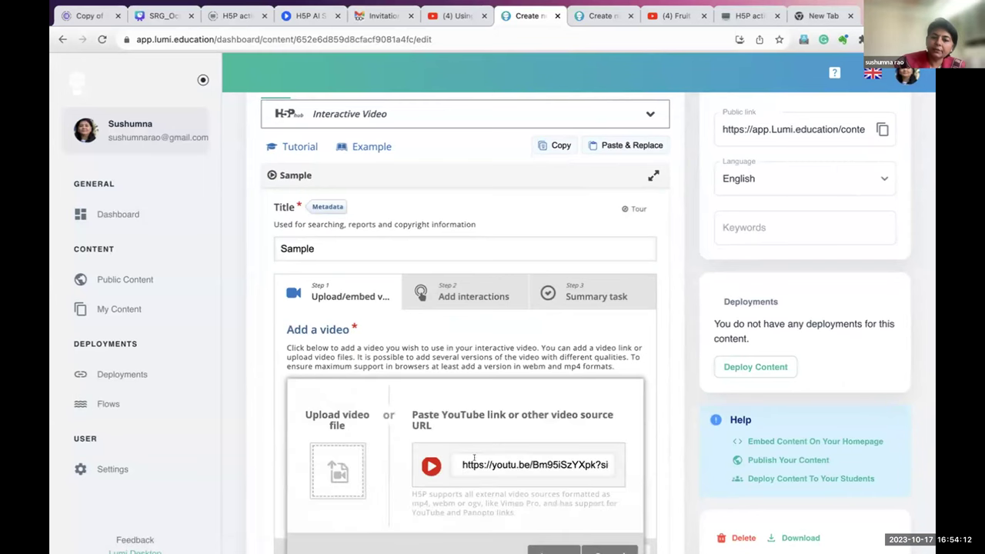
pyautogui.moveTo(460, 463); pyautogui.dragTo(603, 460)
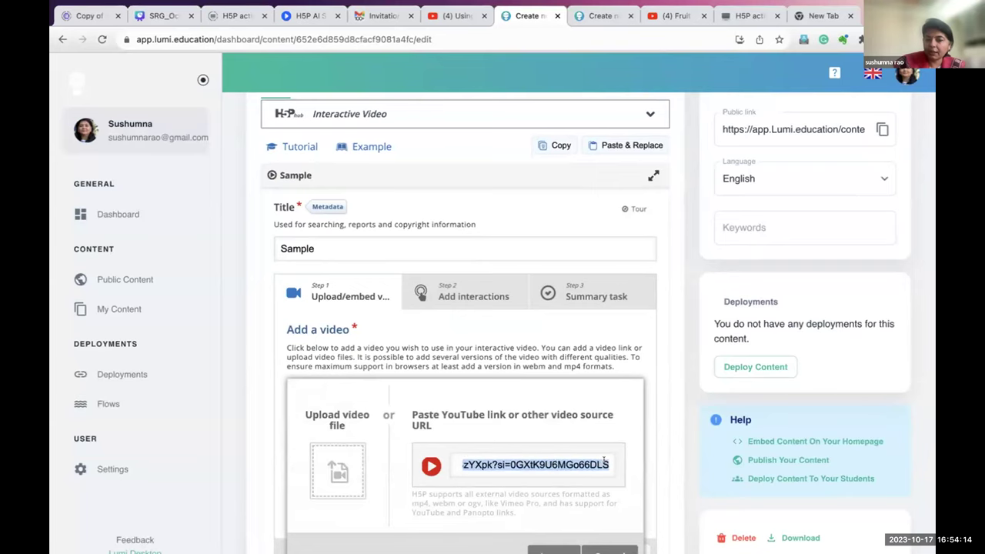
pyautogui.scroll(-3, 604, 460)
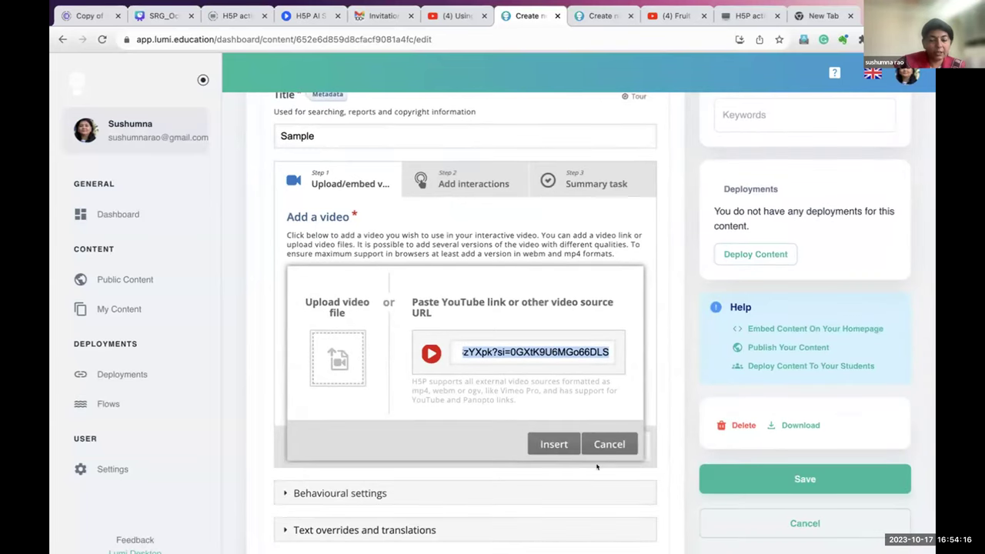
pyautogui.click(553, 443)
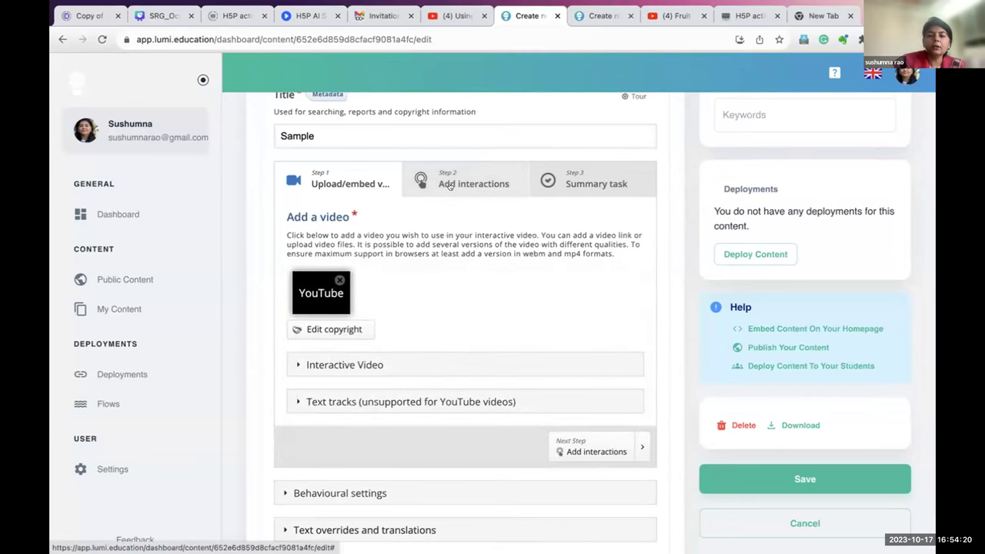
# Go to the interactions stage, move the video to 1:41, and select the Fruits question.
pyautogui.click(450, 184)
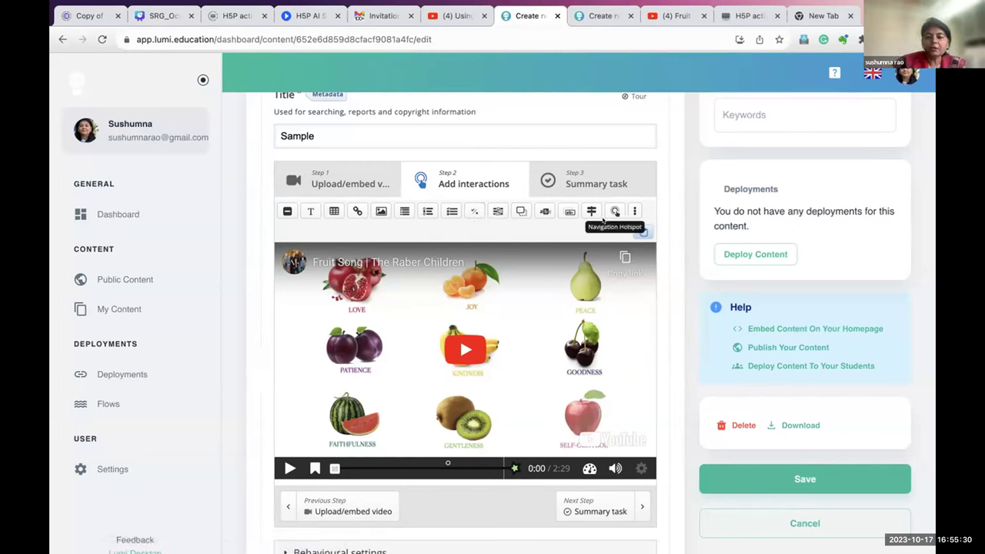
pyautogui.click(634, 210)
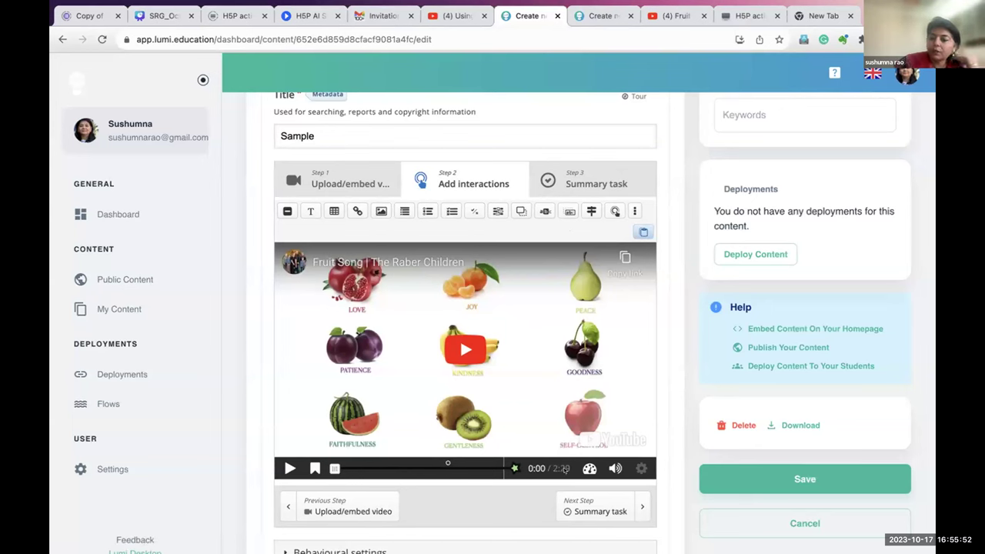
pyautogui.moveTo(329, 467); pyautogui.dragTo(450, 464)
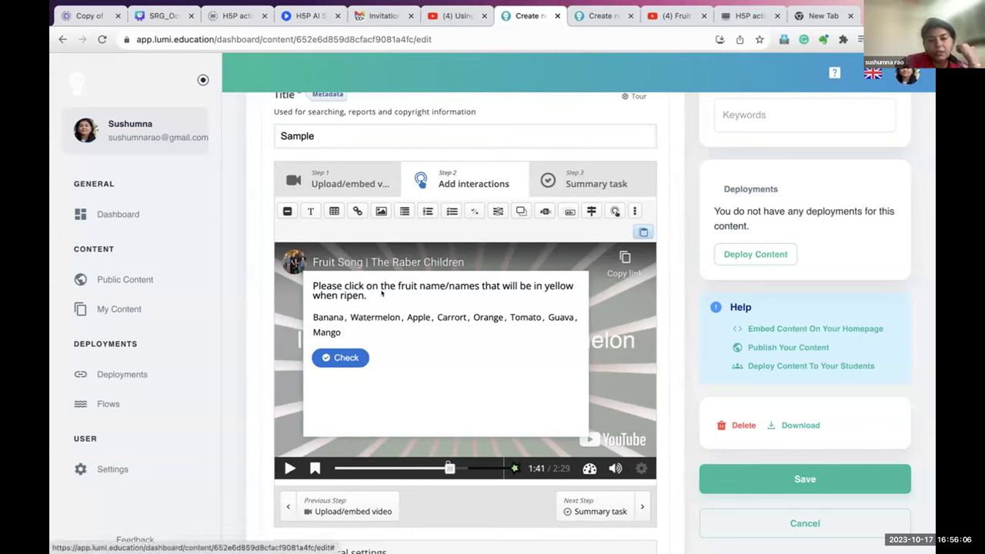
pyautogui.click(450, 290)
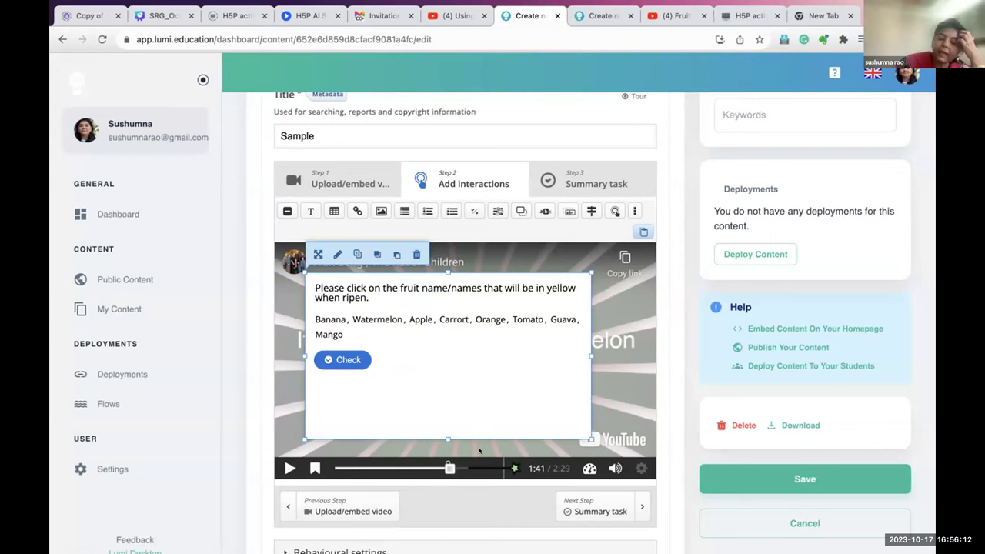
# Move the video to its end at 2:29 and open the list of submit screens.
pyautogui.scroll(-3, 479, 451)
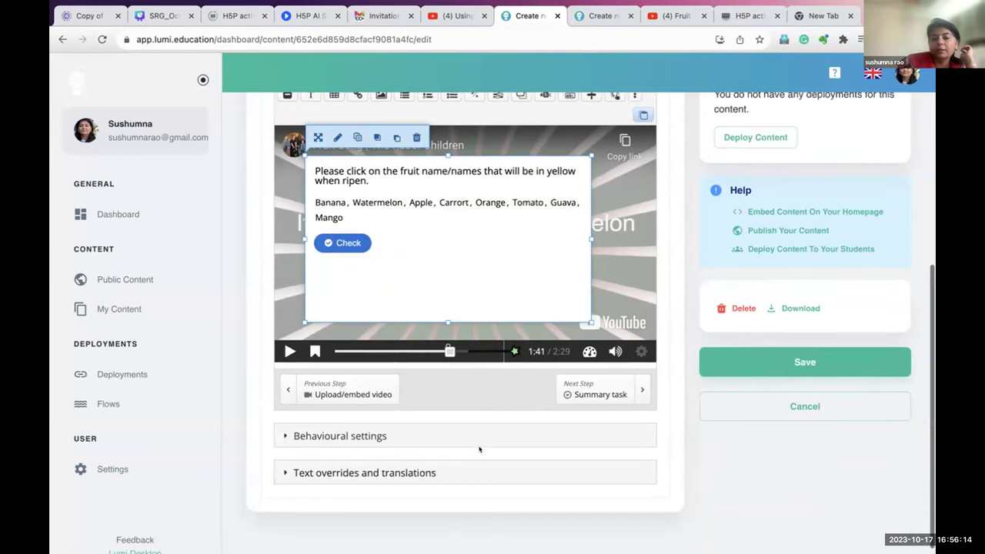
pyautogui.click(512, 351)
pyautogui.moveTo(450, 350); pyautogui.dragTo(503, 351)
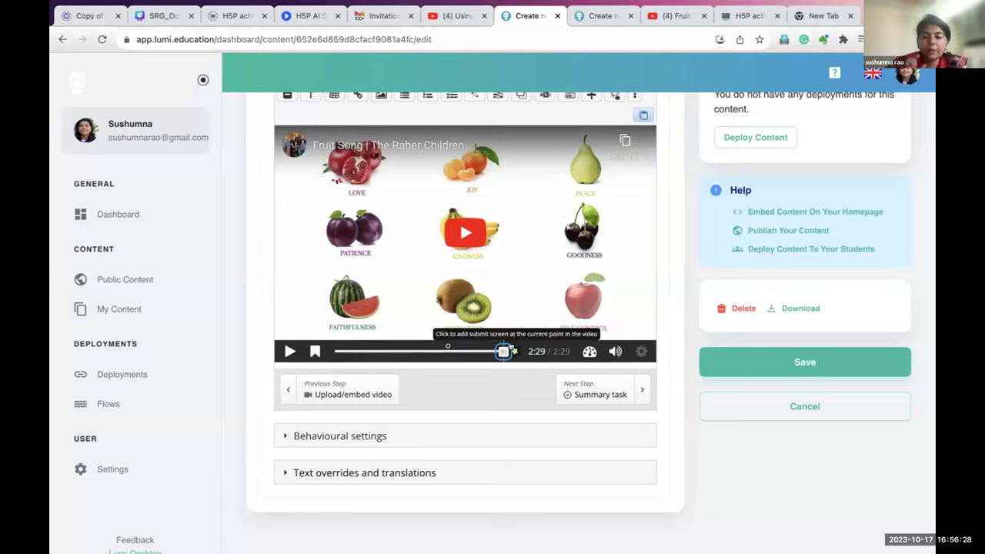
pyautogui.click(512, 350)
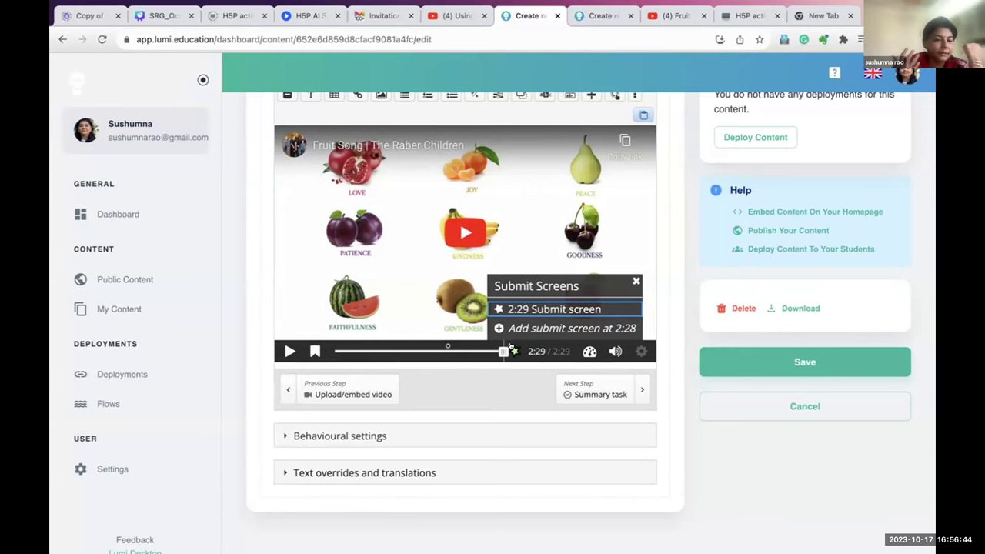
# Expand the behavioural settings and review the playback, solution, retry, navigation and sound options.
pyautogui.scroll(-1, 512, 346)
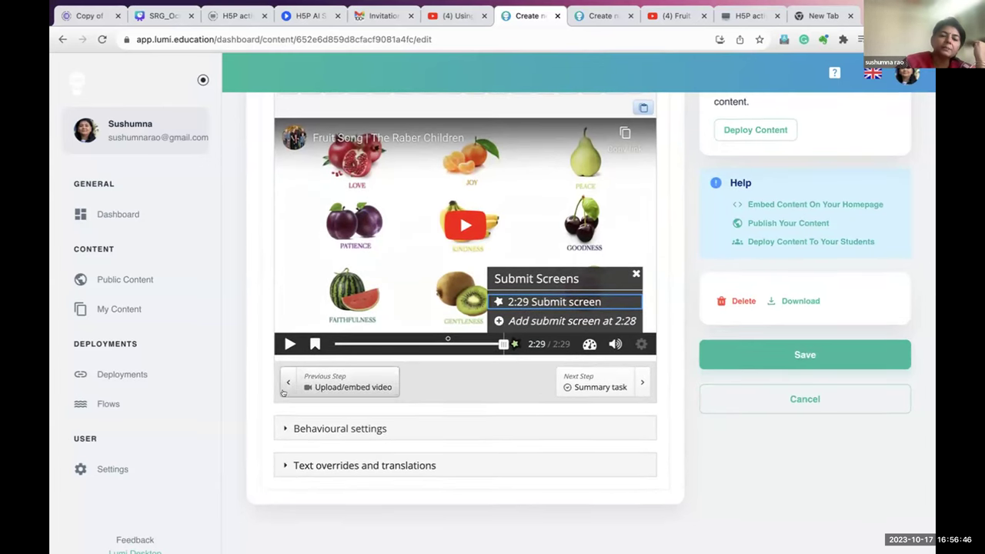
pyautogui.click(285, 429)
pyautogui.scroll(-3, 287, 428)
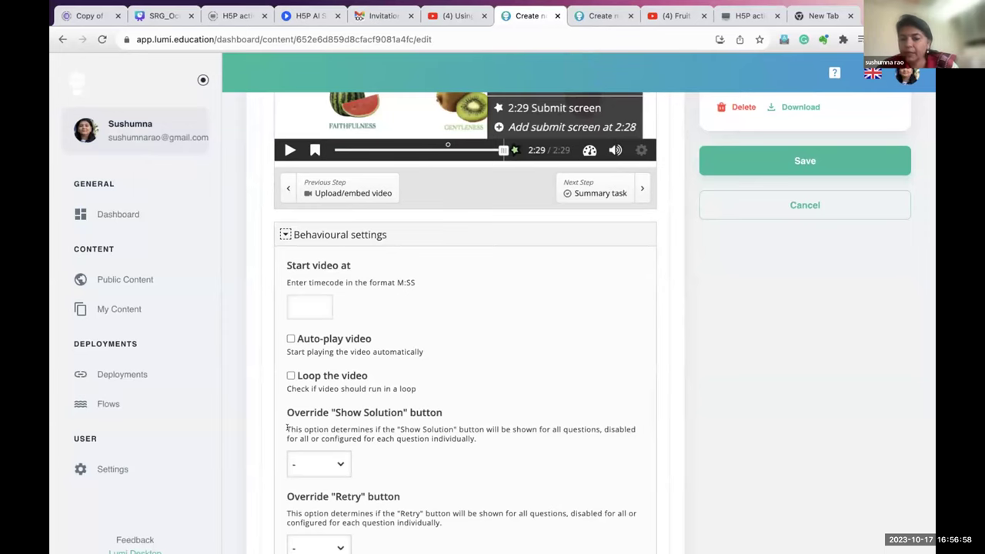
pyautogui.scroll(-3, 287, 428)
pyautogui.scroll(-4, 287, 429)
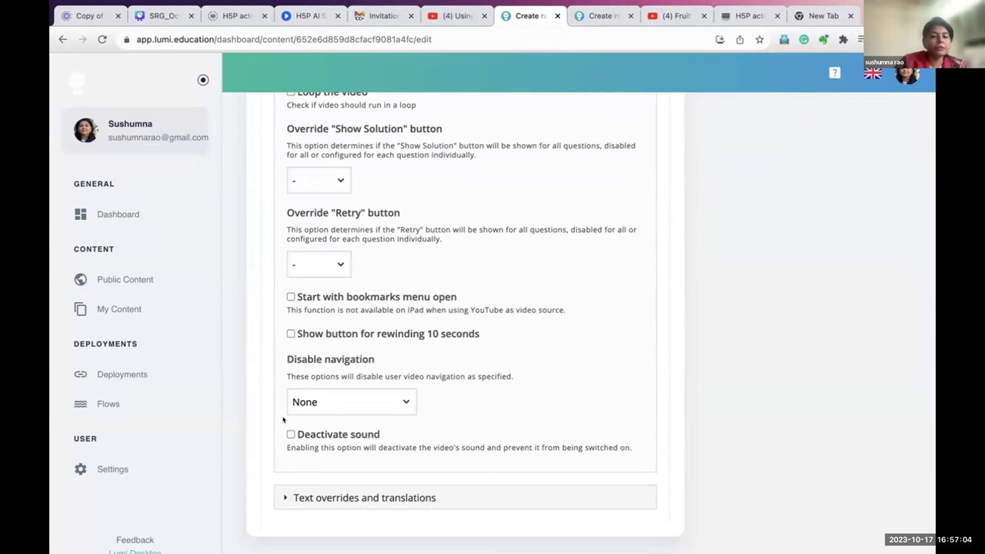
# Close the list of submit screens and move the video back to the Fruits question at 1:41.
pyautogui.scroll(6, 283, 420)
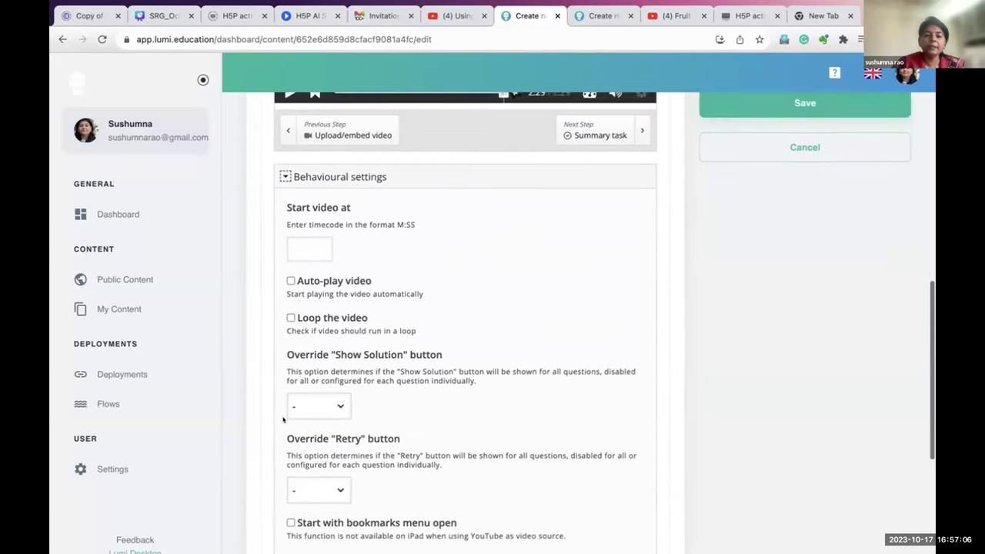
pyautogui.scroll(4, 283, 419)
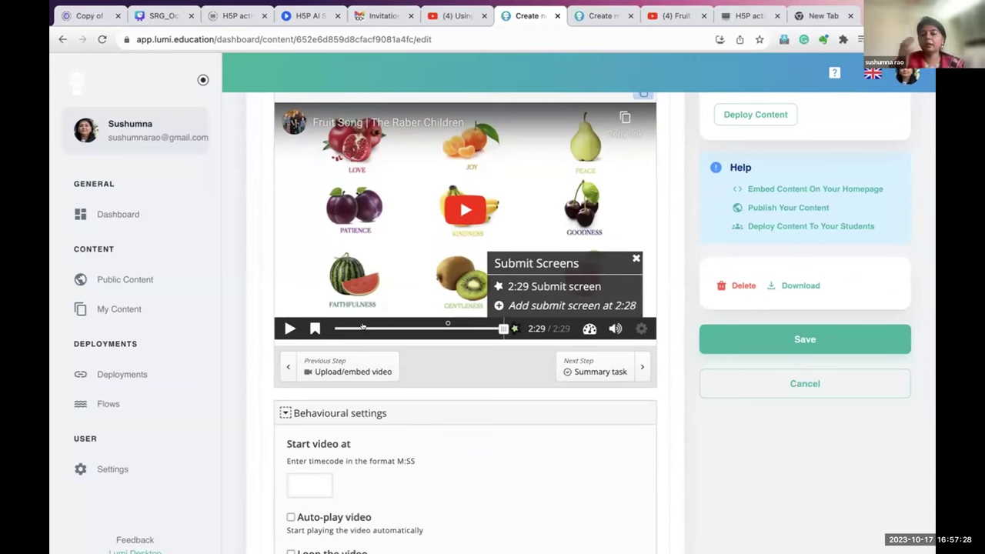
pyautogui.scroll(-6, 361, 327)
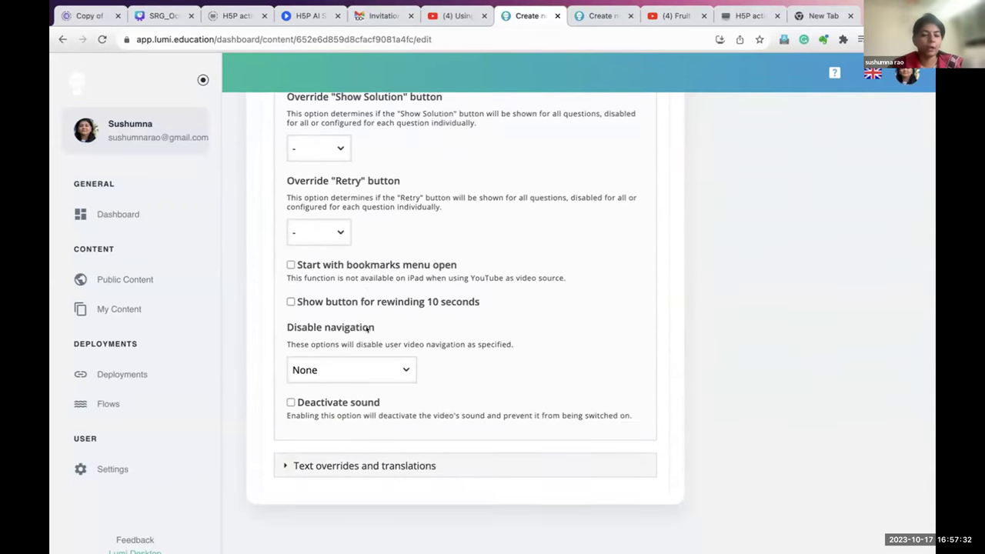
pyautogui.scroll(6, 368, 329)
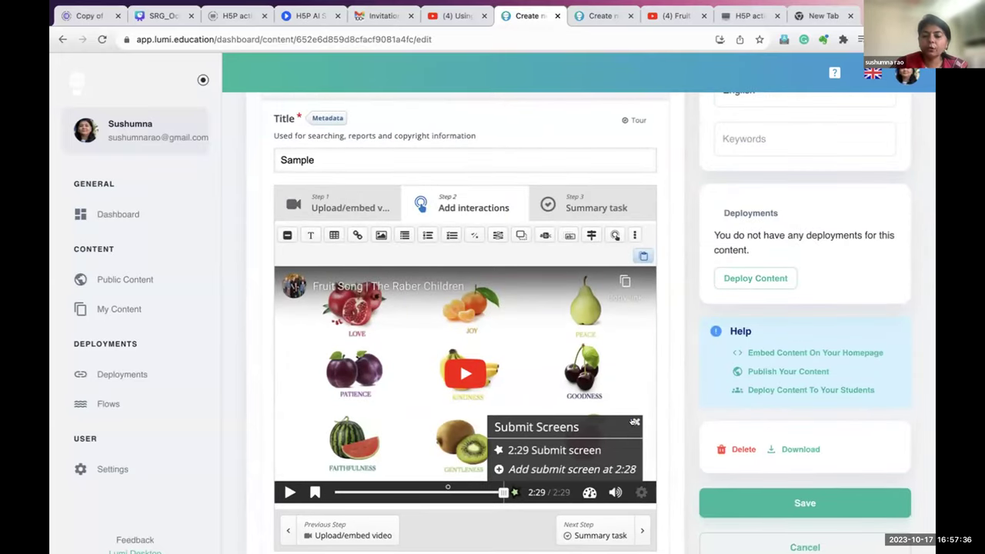
pyautogui.click(634, 423)
pyautogui.click(448, 489)
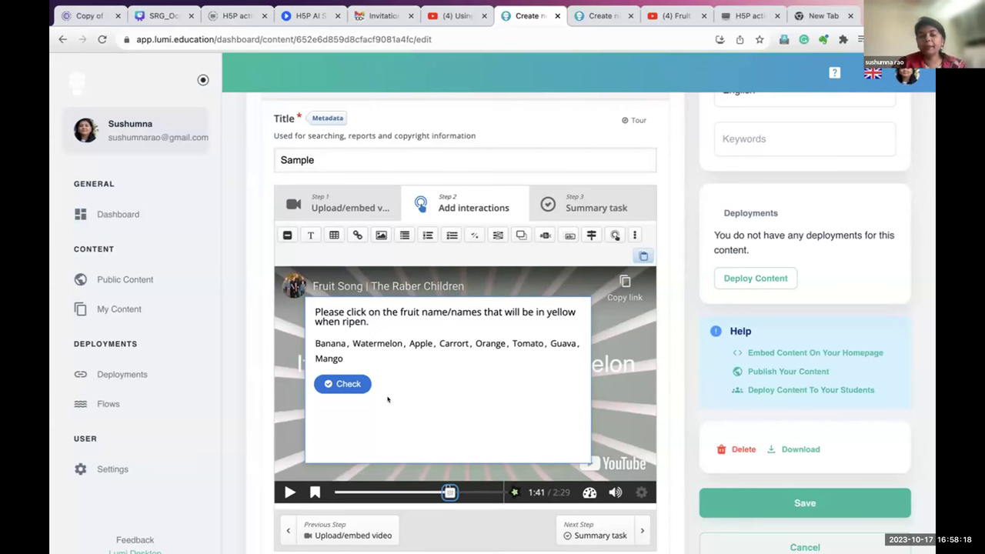
# Open the Fruits question and review its adaptivity settings, including the rewatch message, seek time and full-score requirement, and return to the video.
pyautogui.doubleClick(361, 417)
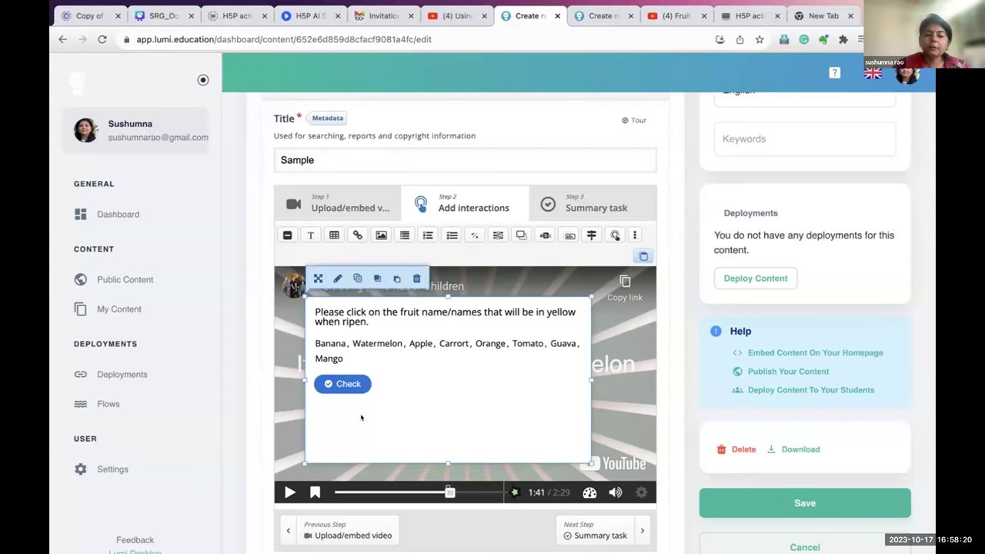
pyautogui.scroll(-9, 360, 415)
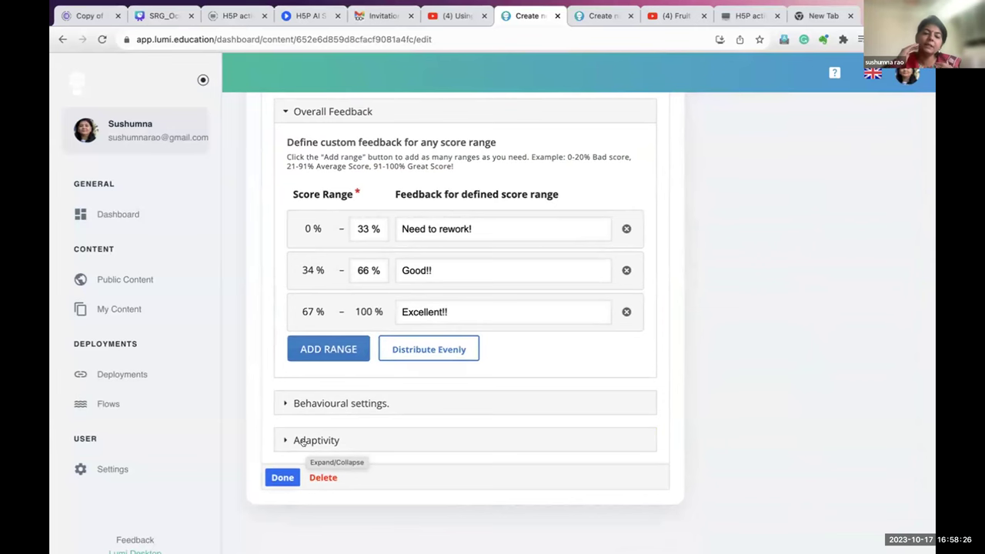
pyautogui.click(302, 440)
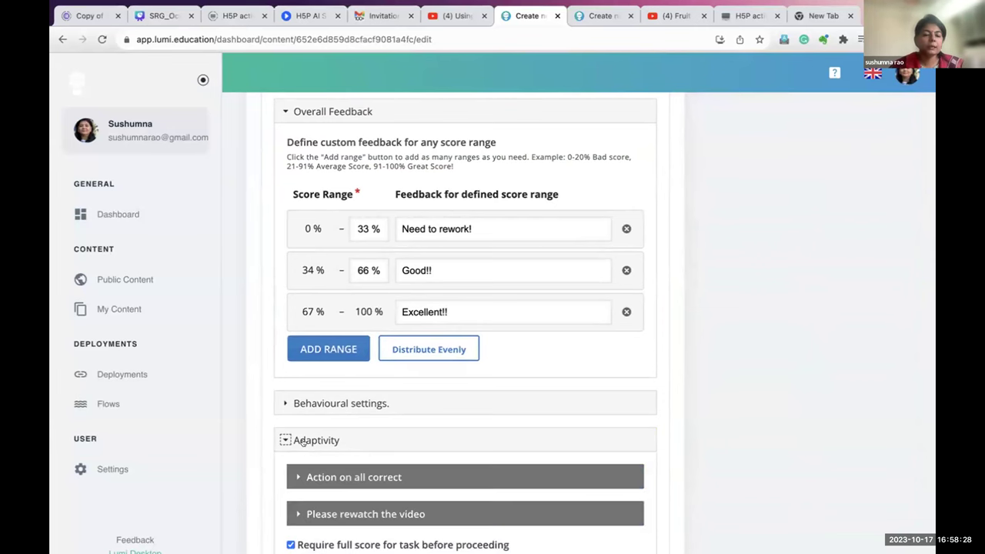
pyautogui.scroll(-2, 303, 443)
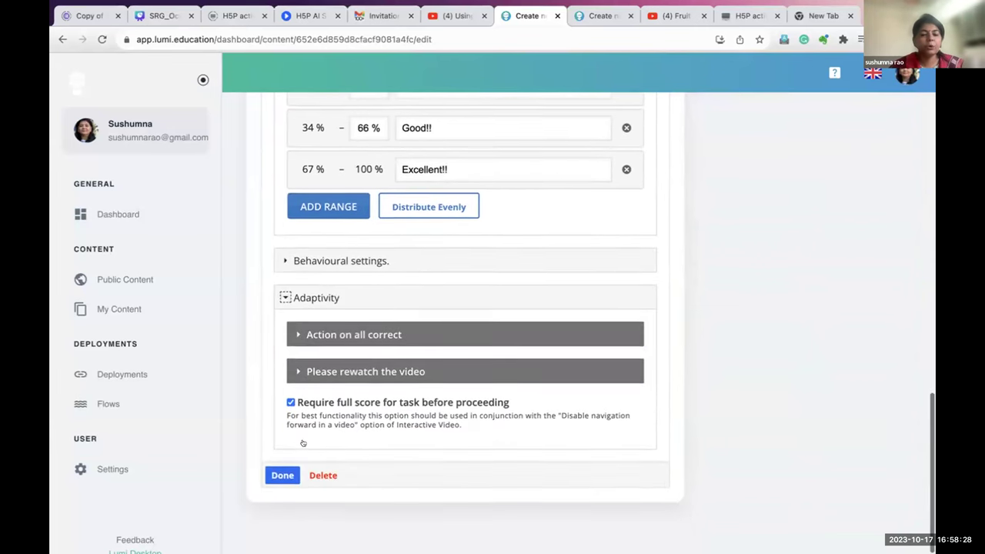
pyautogui.click(296, 373)
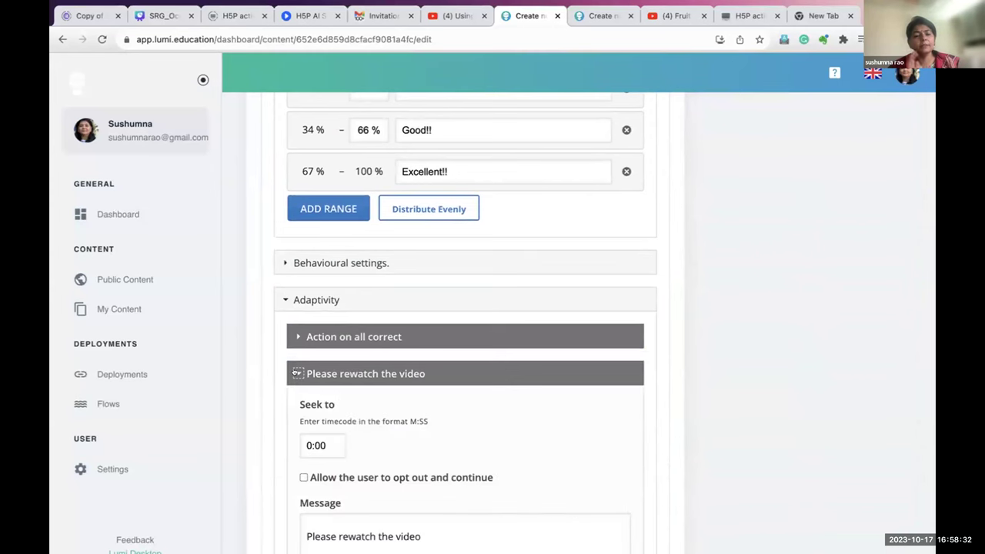
pyautogui.scroll(-3, 297, 372)
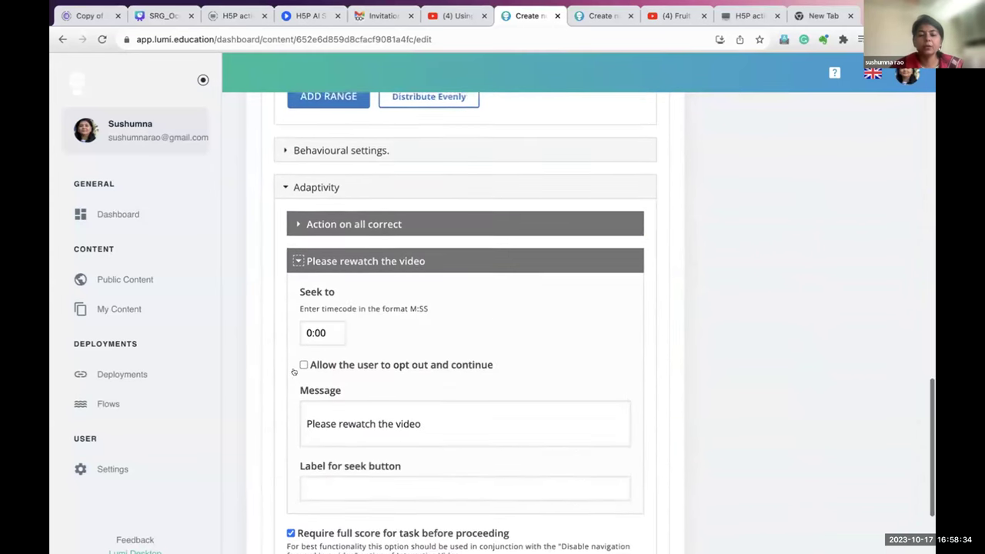
pyautogui.click(428, 408)
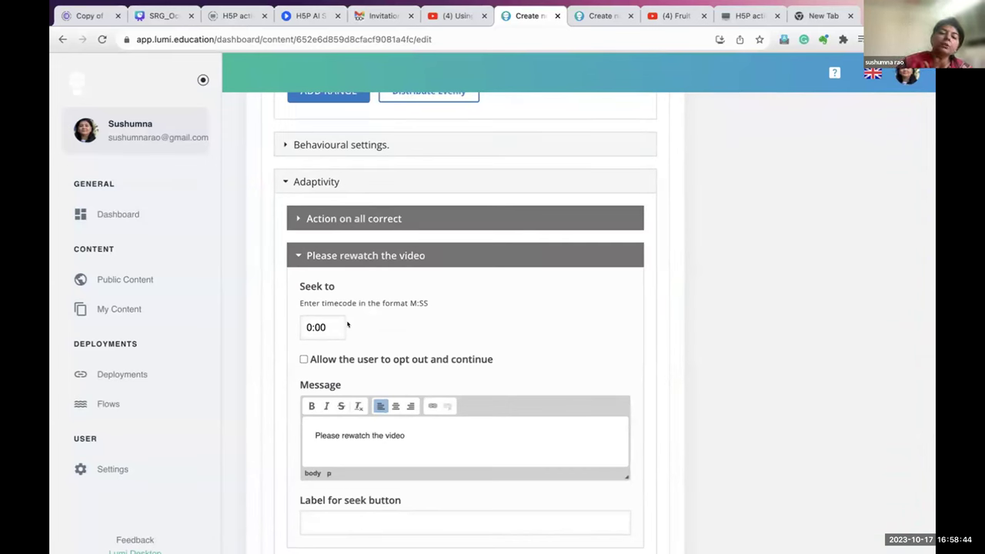
pyautogui.scroll(-3, 347, 325)
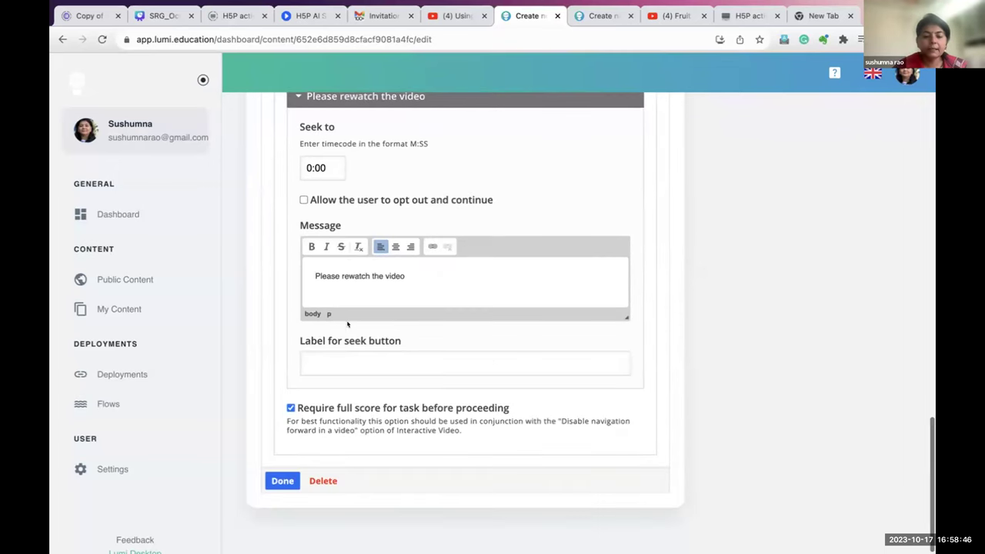
pyautogui.click(282, 481)
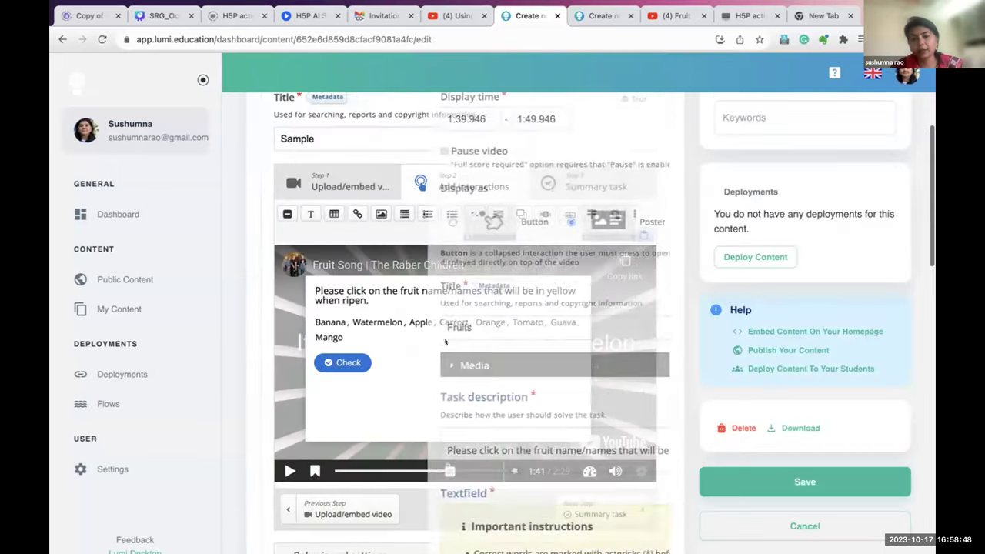
pyautogui.scroll(3, 677, 264)
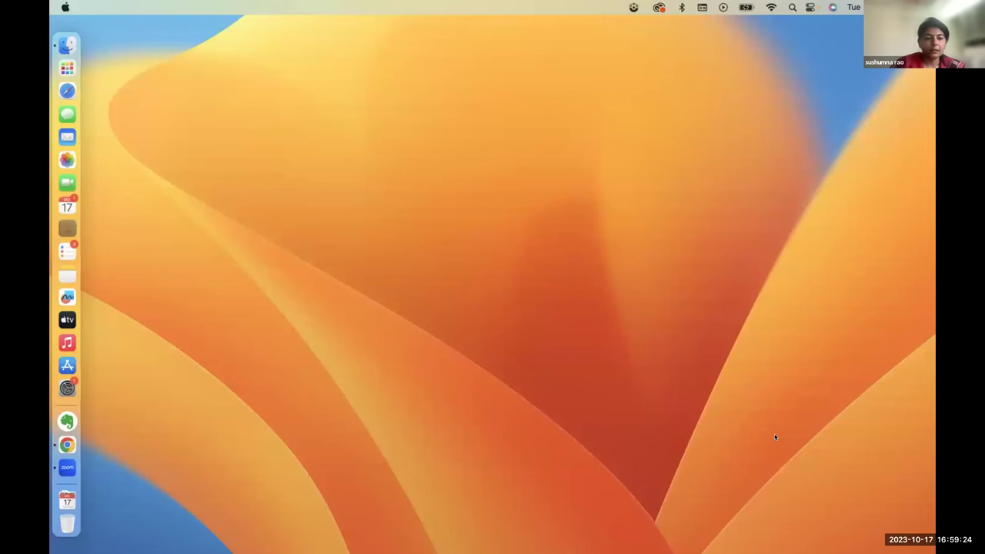
# Launch the Lumi desktop app from the Applications folder, show it full screen, and start its H5P Editor.
pyautogui.click(67, 46)
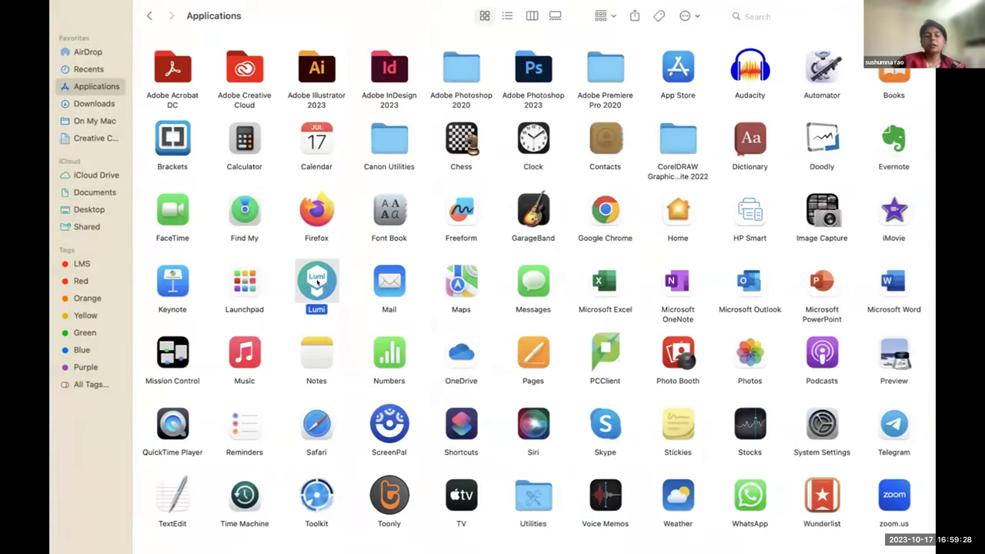
pyautogui.doubleClick(310, 284)
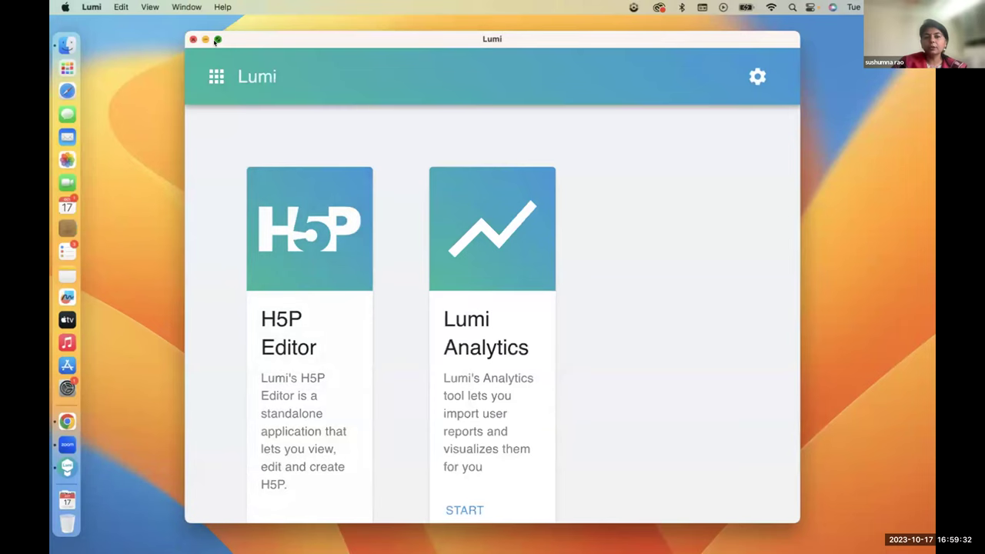
pyautogui.click(217, 39)
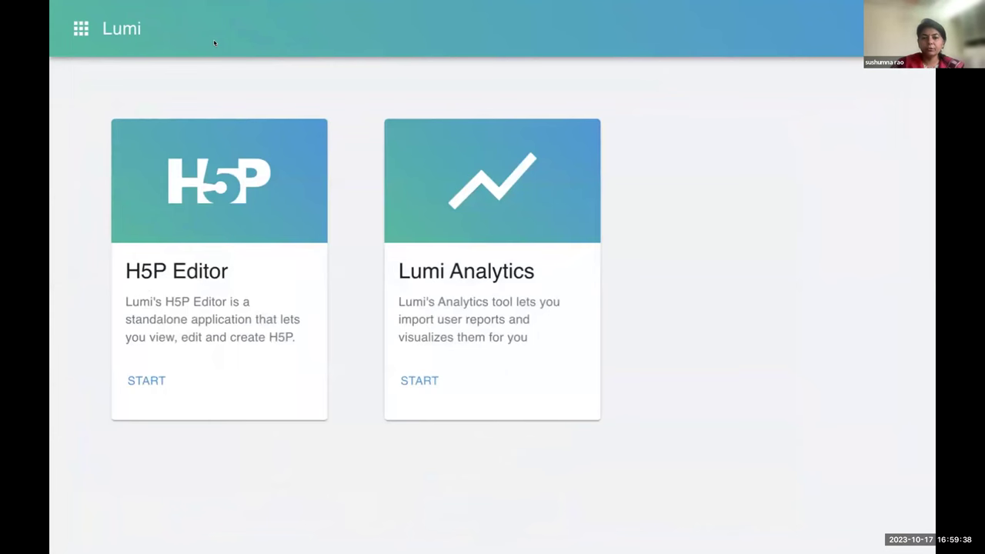
pyautogui.click(167, 277)
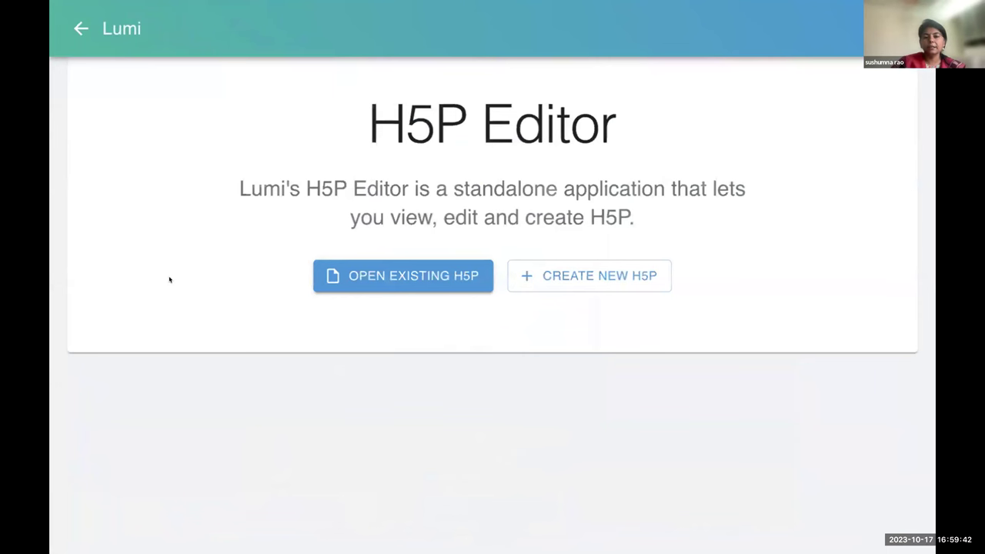
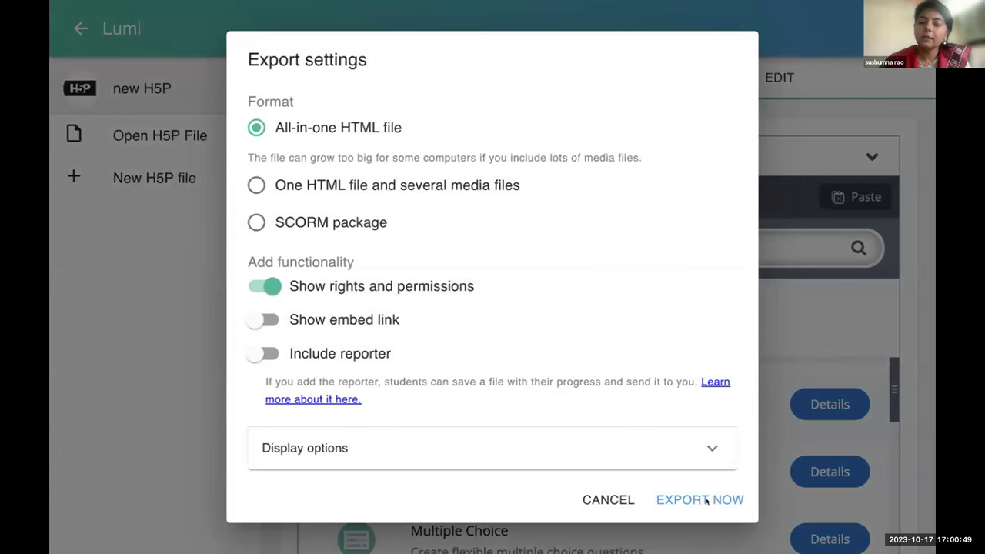
# Cancel the export settings and take the Lumi desktop window out of full screen.
pyautogui.click(603, 500)
pyautogui.press('super+Tab')
pyautogui.press('super+Tab')
pyautogui.press('super+Tab')
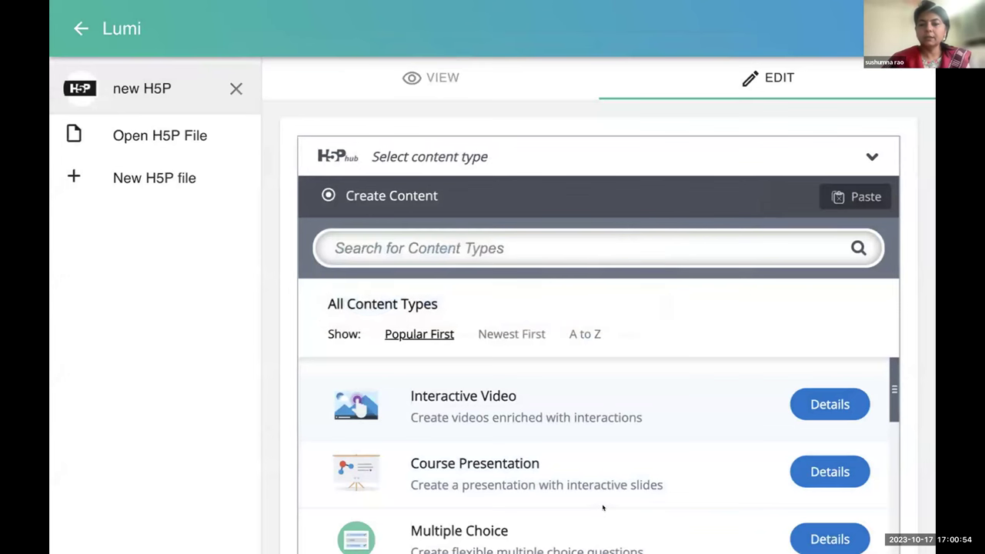
pyautogui.click(82, 23)
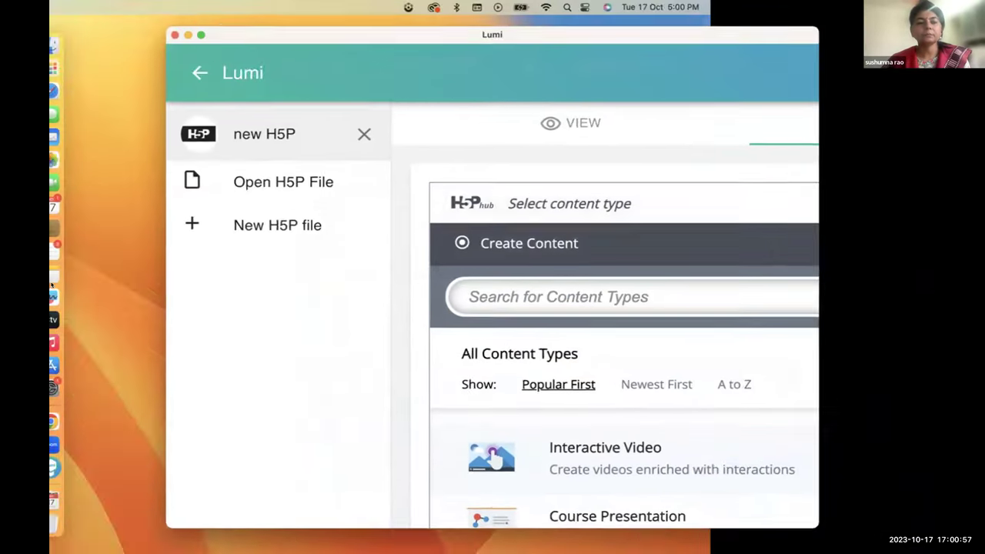
# Switch to the Chrome browser and download the Sample interactive video from its edit page.
pyautogui.click(67, 420)
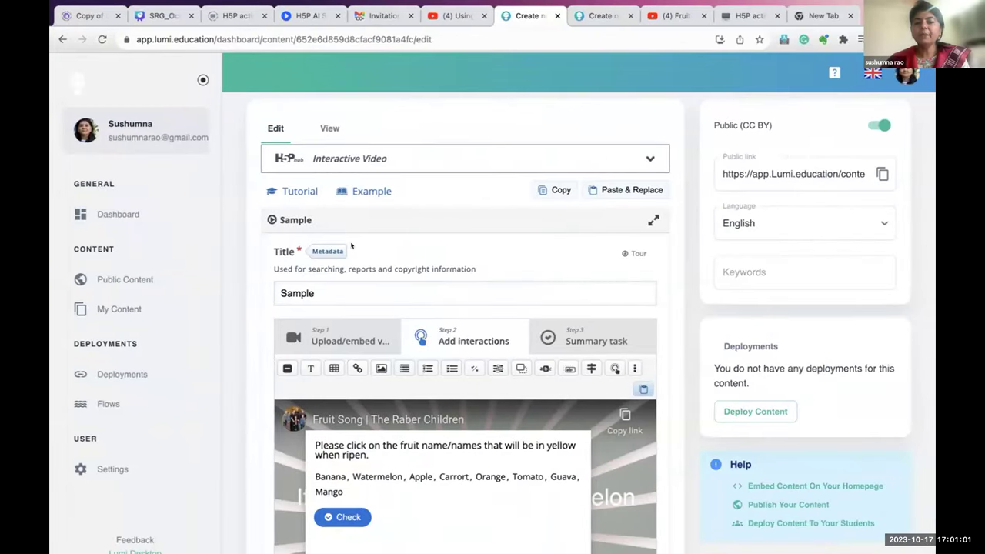
pyautogui.scroll(-4, 351, 245)
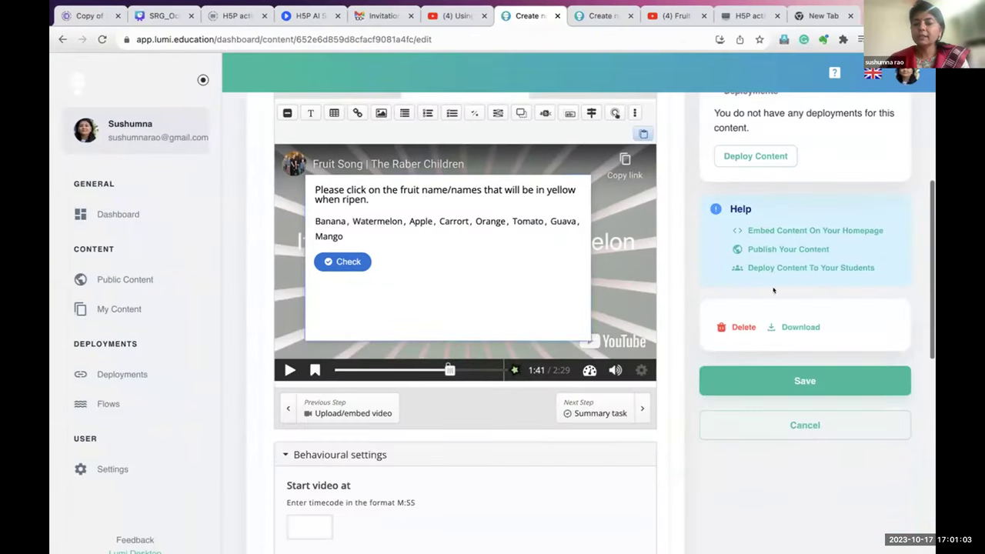
pyautogui.click(793, 323)
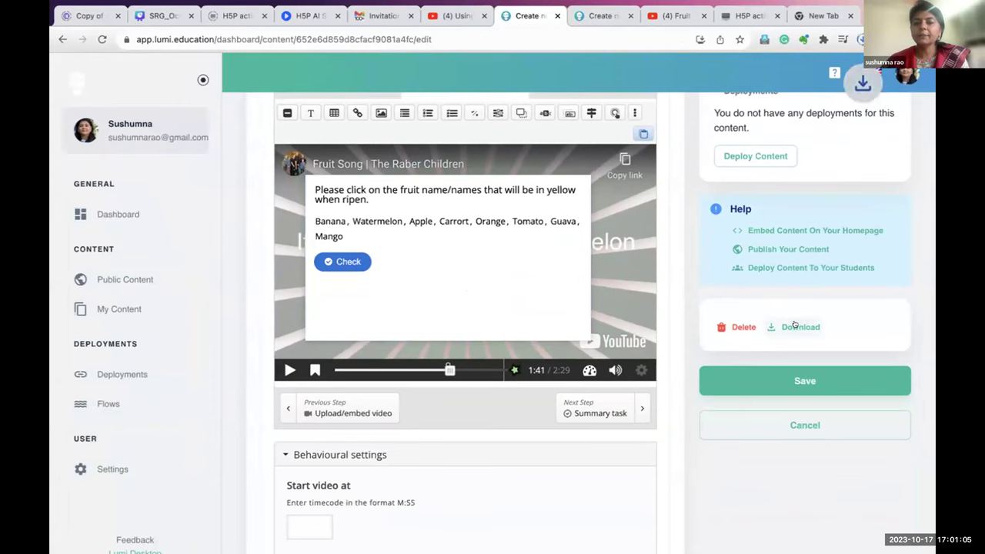
# Switch to the Lumi desktop app and browse the Downloads folder for the H5P file to open.
pyautogui.hotkey('ctrl', 'Left')
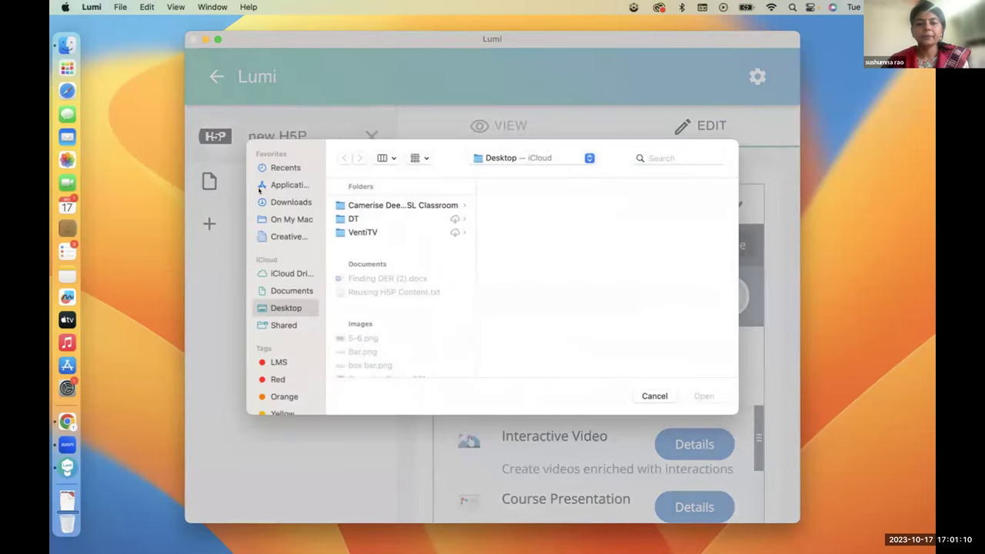
pyautogui.click(304, 201)
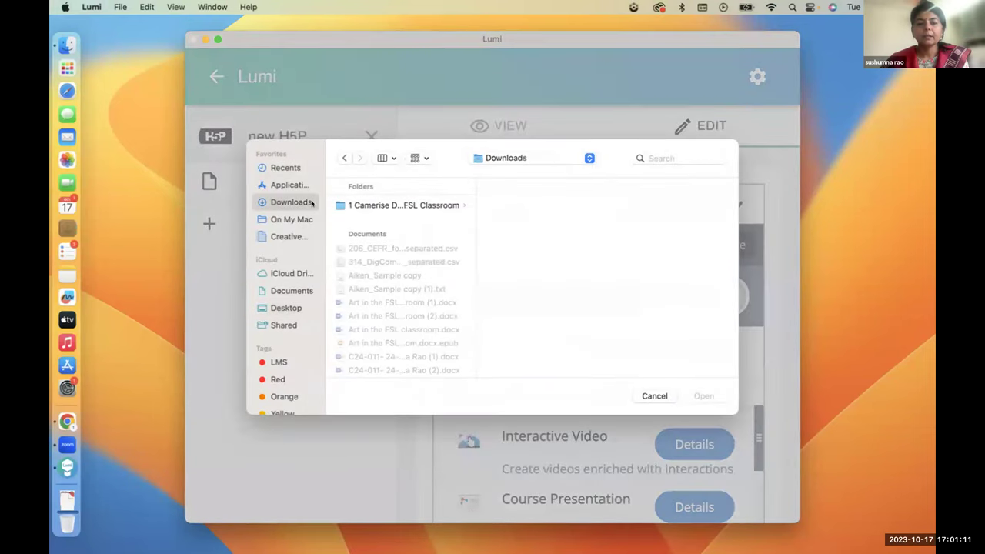
pyautogui.scroll(-10, 398, 319)
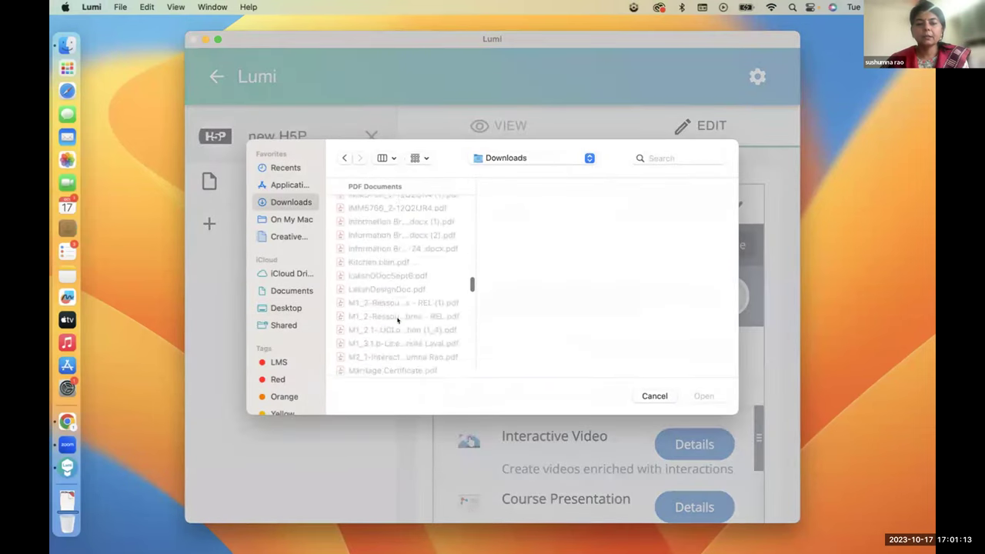
pyautogui.scroll(-15, 397, 319)
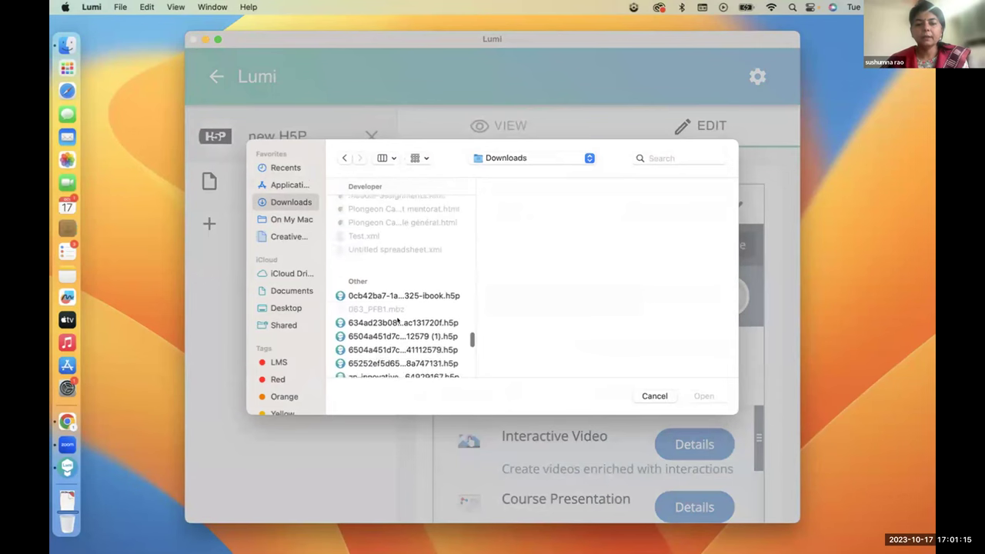
pyautogui.scroll(-3, 398, 319)
pyautogui.click(396, 279)
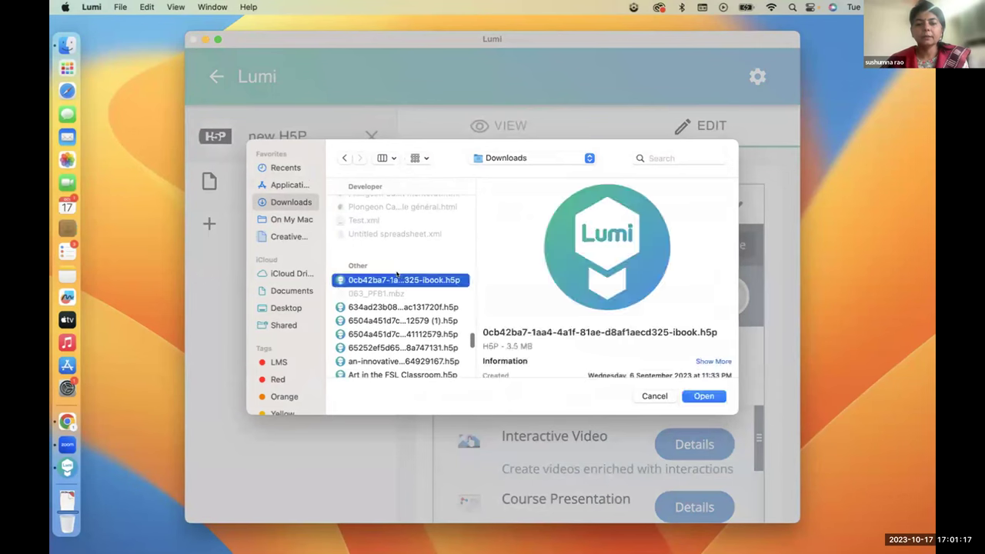
pyautogui.scroll(-15, 406, 348)
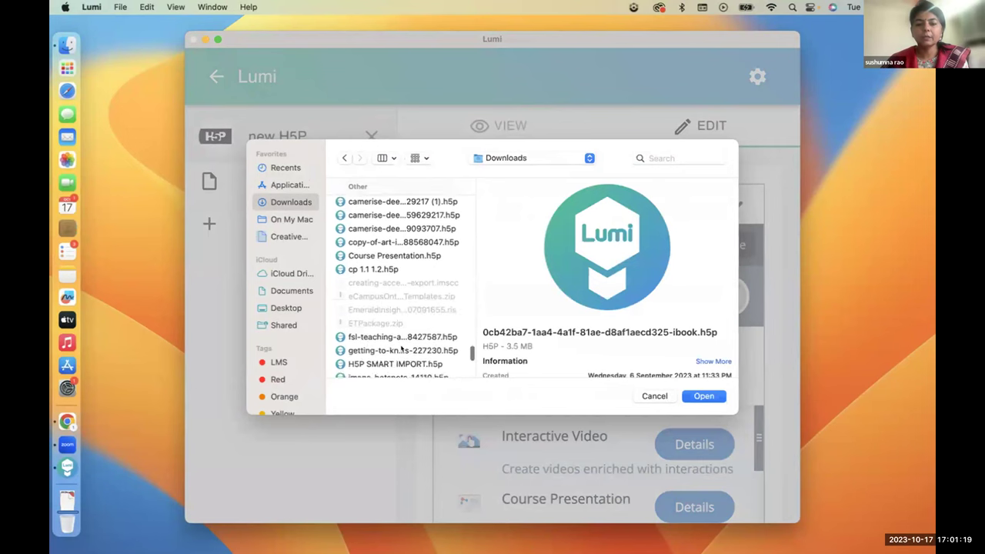
# Check the Sample page in Chrome, return to Lumi desktop and open plongeon-camerise-co-enseignement-1292020090418192817.h5p from the Downloads folder.
pyautogui.click(67, 420)
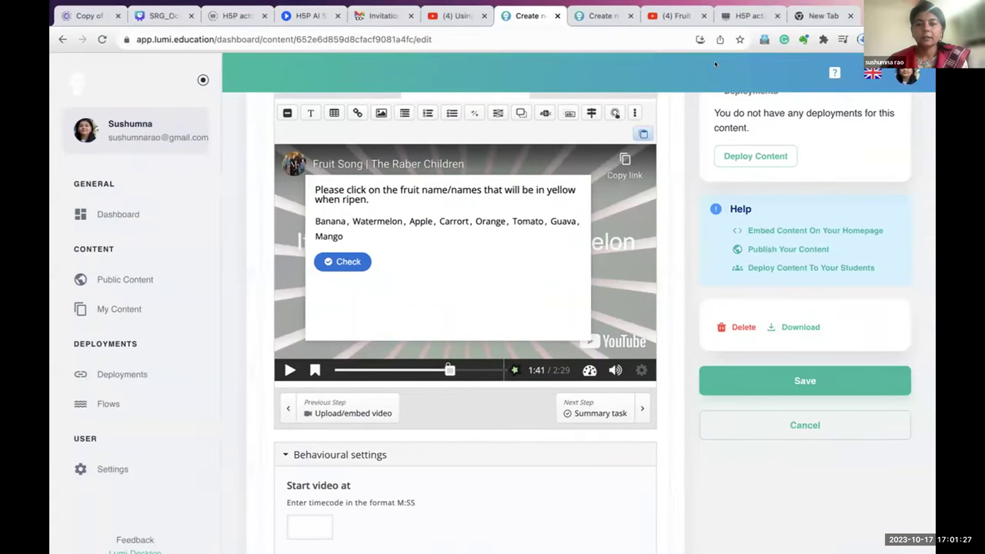
pyautogui.hotkey('ctrl', 'Left')
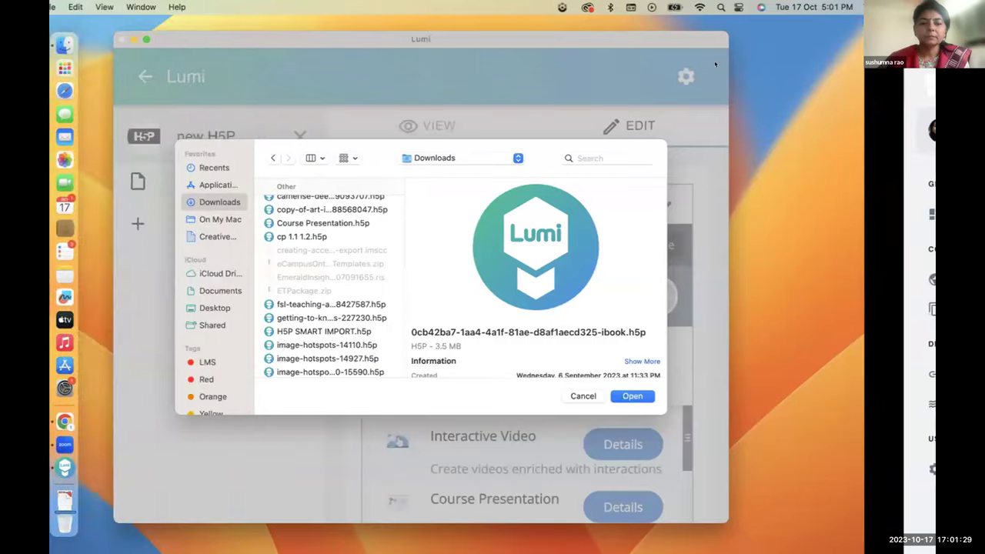
pyautogui.scroll(-5, 378, 262)
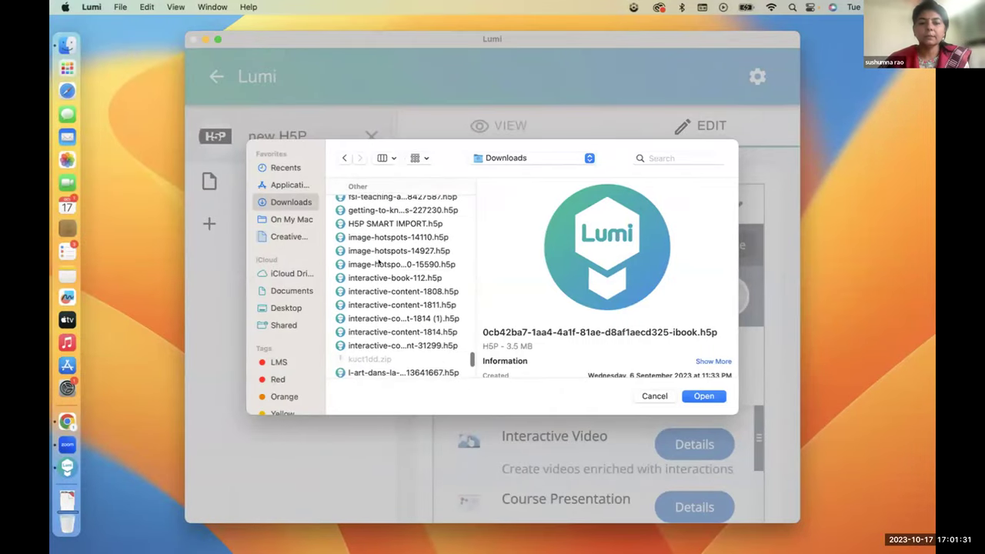
pyautogui.click(378, 263)
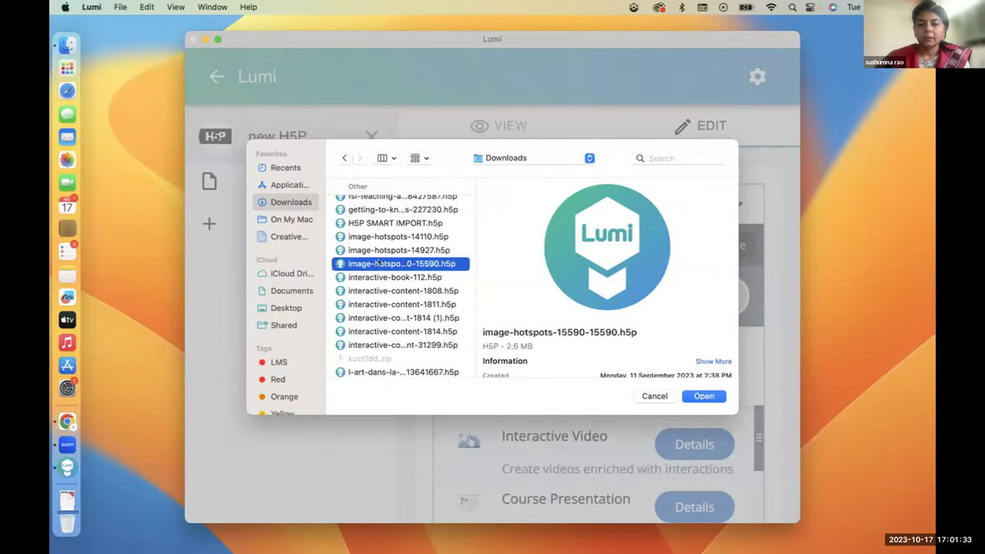
pyautogui.scroll(-3, 379, 262)
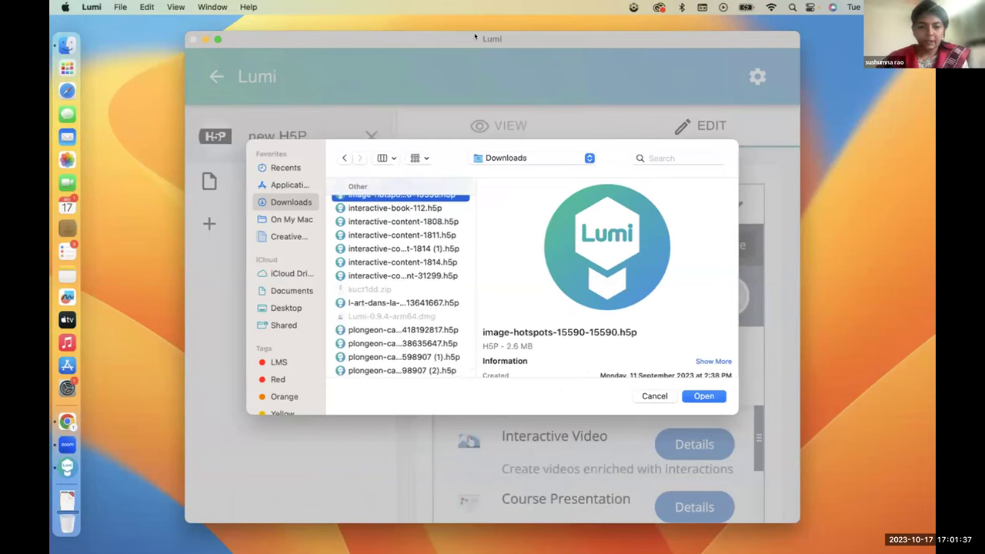
pyautogui.click(389, 330)
pyautogui.scroll(-5, 388, 360)
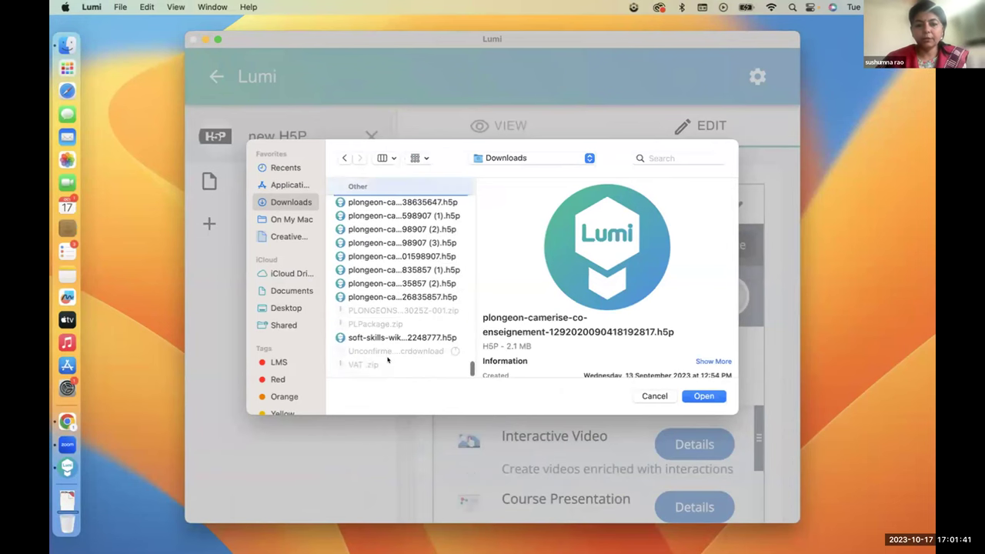
pyautogui.scroll(3, 388, 359)
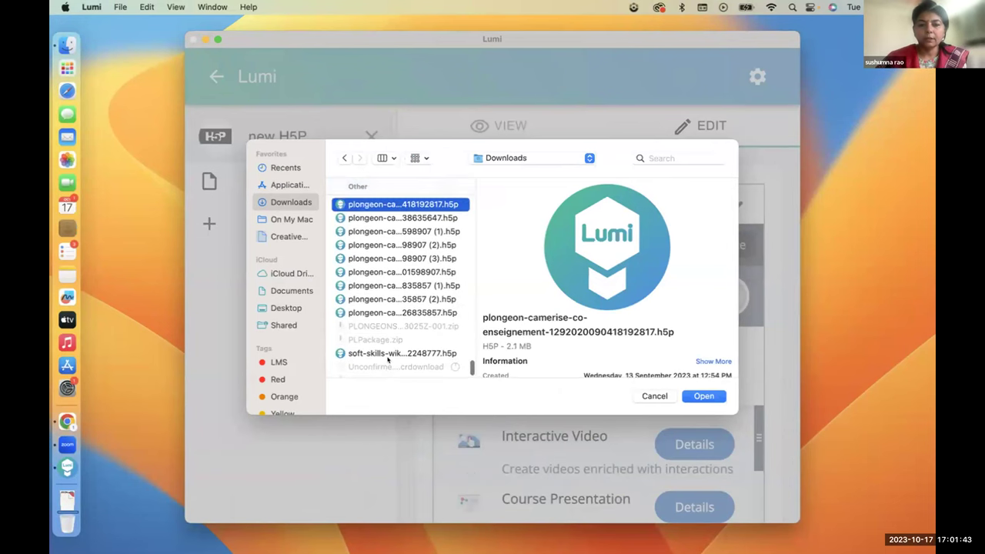
pyautogui.click(702, 395)
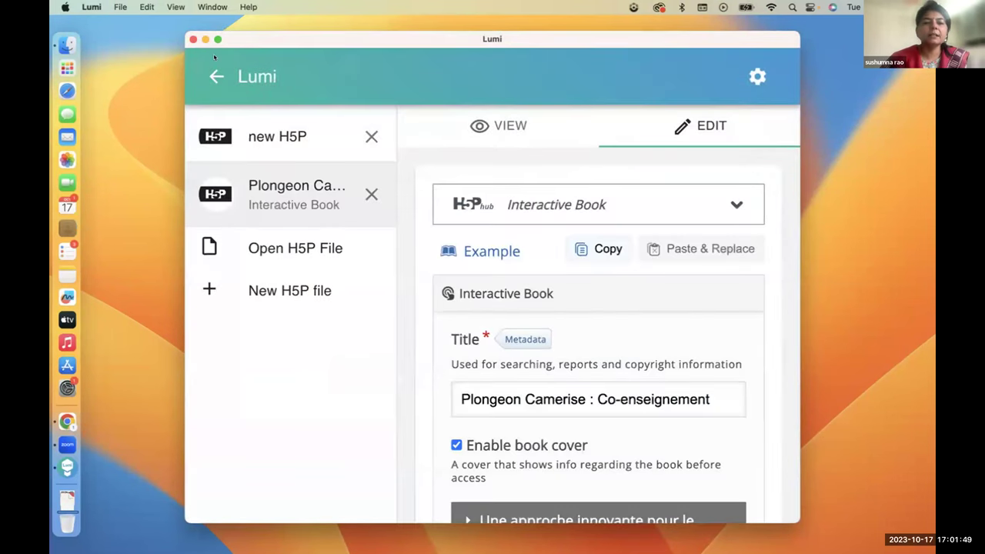
# Export the Plongeon Camerise interactive book as an All-in-one HTML file under the suggested file name.
pyautogui.click(121, 7)
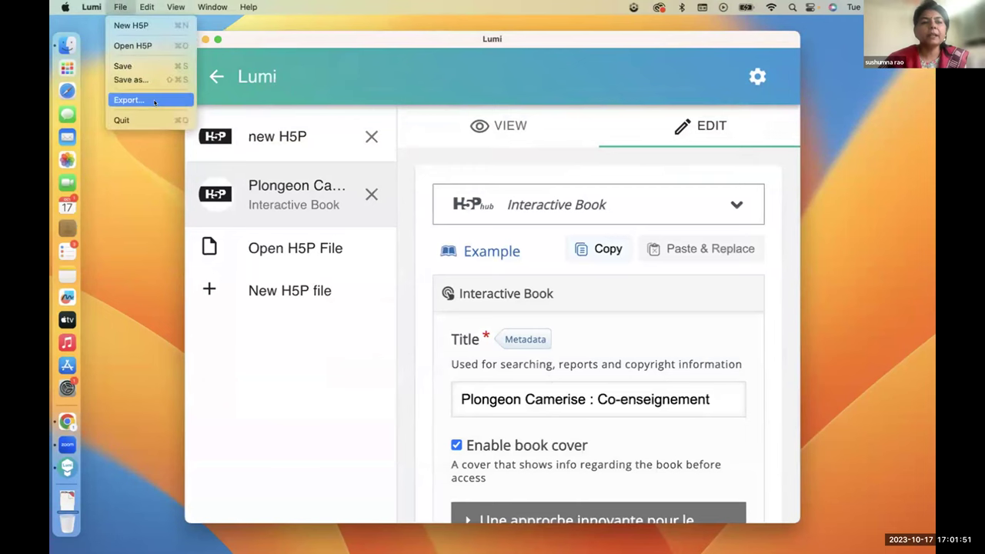
pyautogui.click(280, 122)
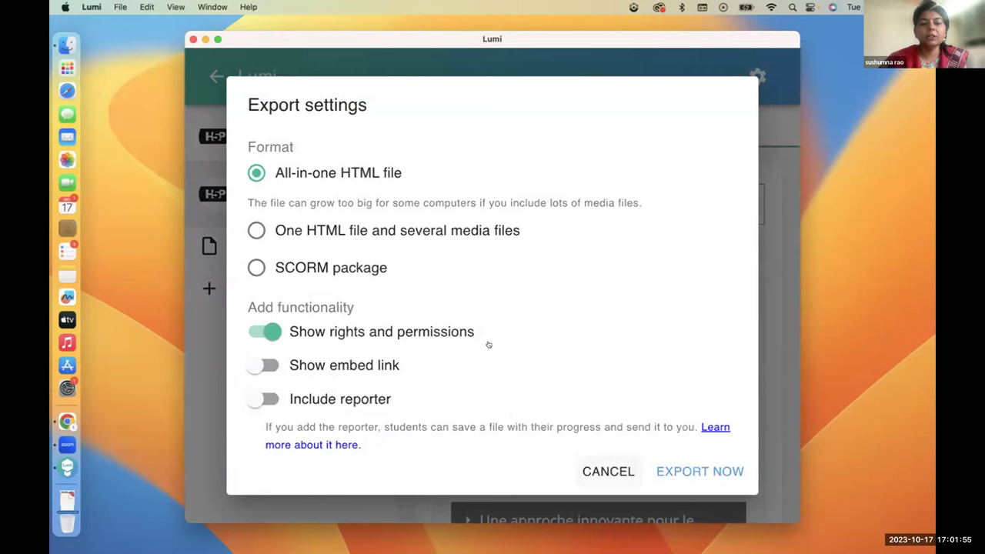
pyautogui.press('Return')
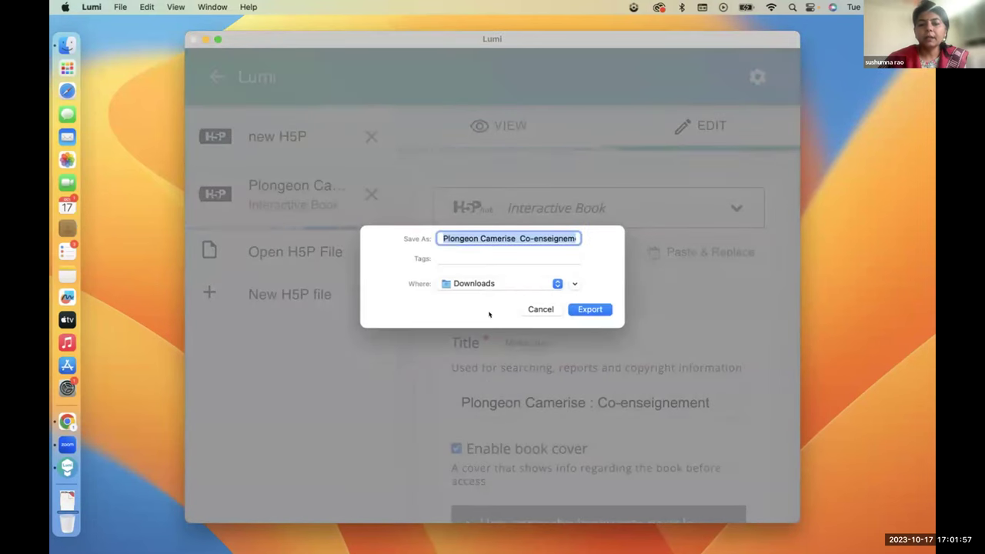
pyautogui.click(496, 283)
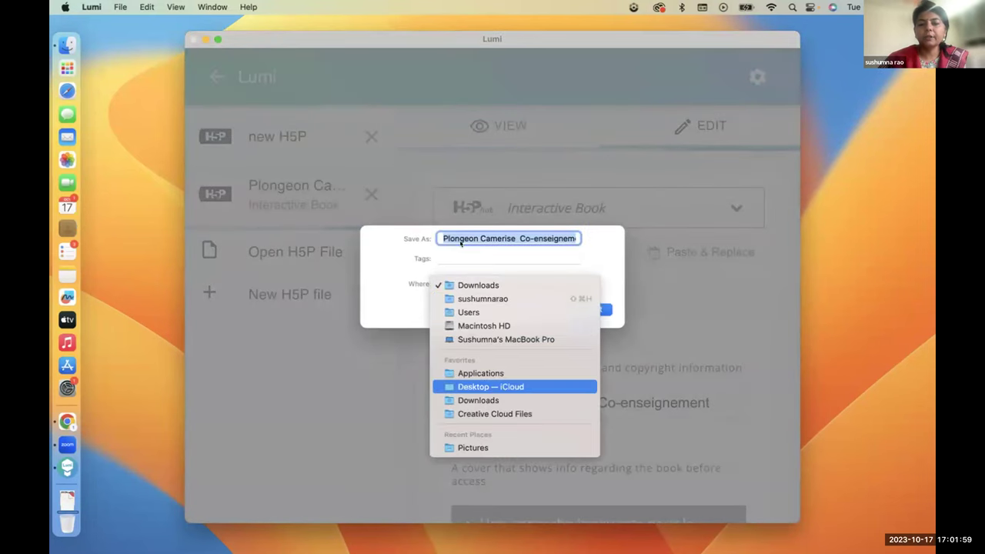
pyautogui.press('Return')
pyautogui.click(589, 307)
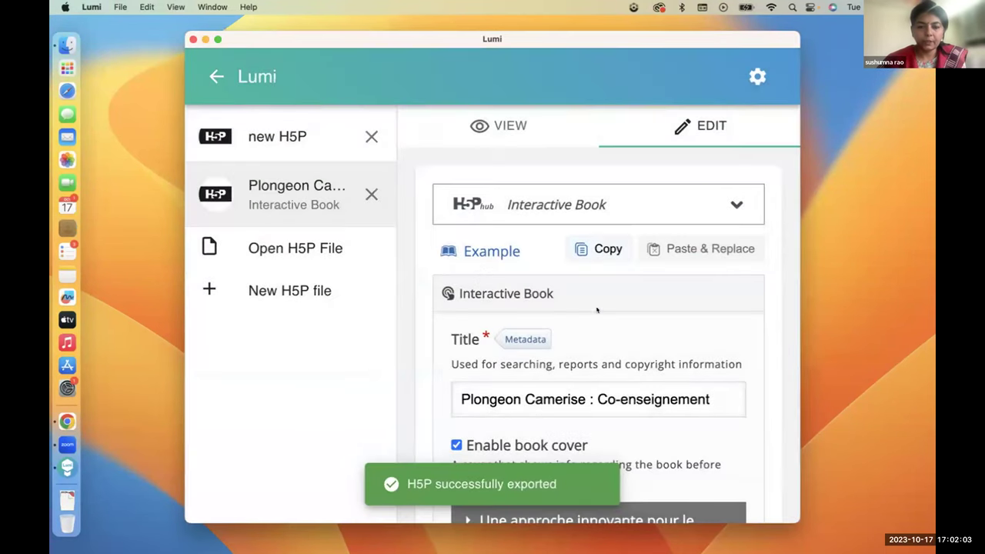
# Close the Lumi desktop window, reopen the app and start its H5P Editor.
pyautogui.click(194, 38)
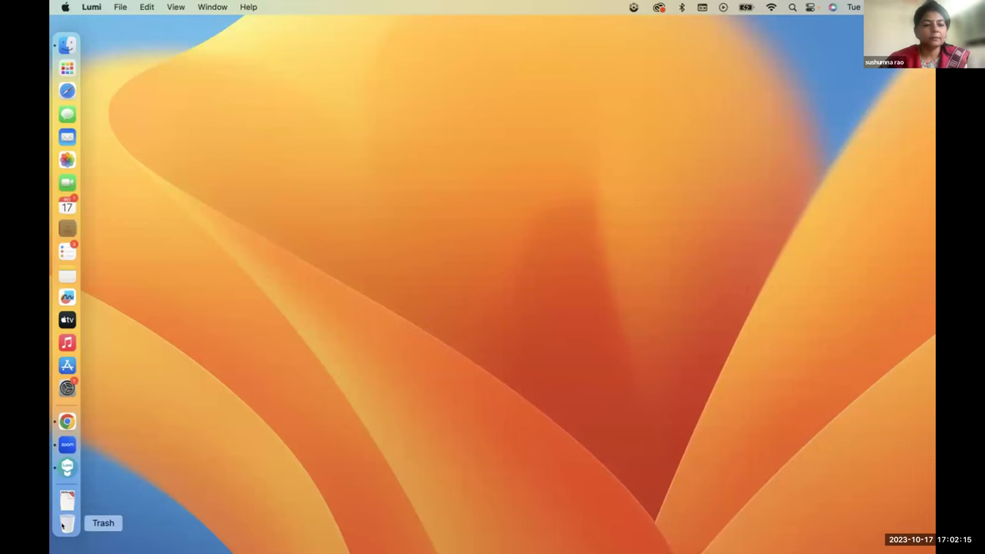
pyautogui.click(66, 465)
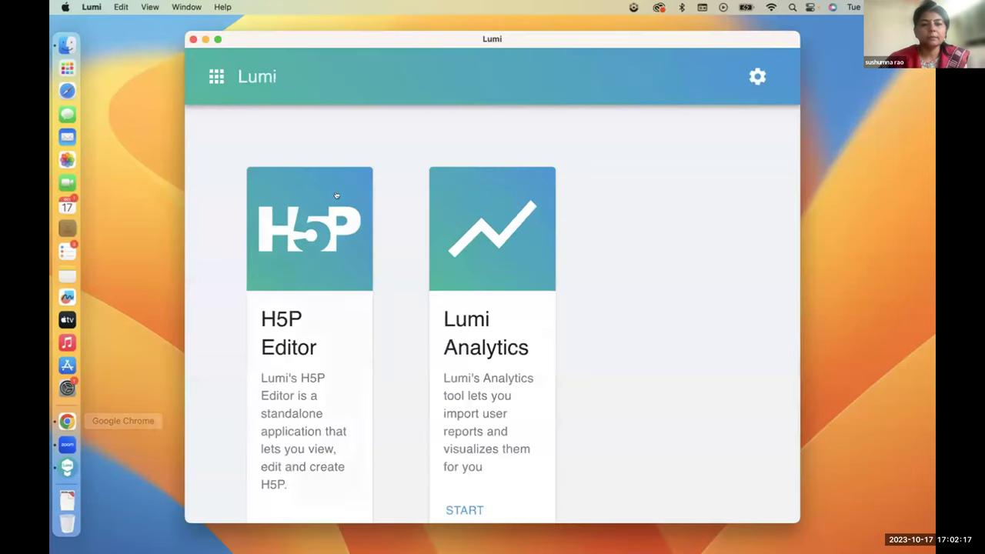
pyautogui.click(291, 322)
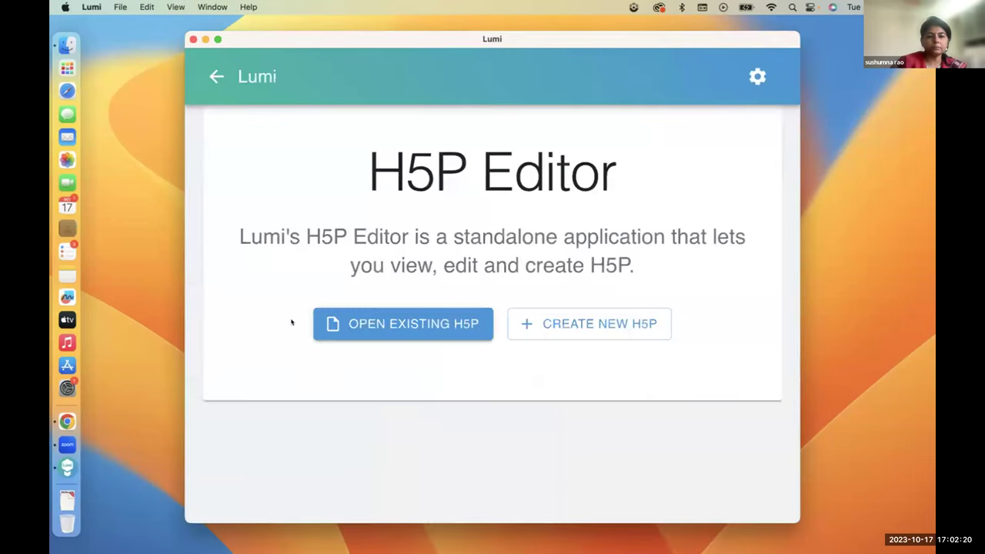
# Open the existing H5P file 652e6d859d8cfacf9081a4fc.h5p from the Downloads folder.
pyautogui.click(397, 320)
pyautogui.click(282, 201)
pyautogui.scroll(-15, 410, 332)
pyautogui.scroll(-10, 410, 332)
pyautogui.scroll(8, 410, 331)
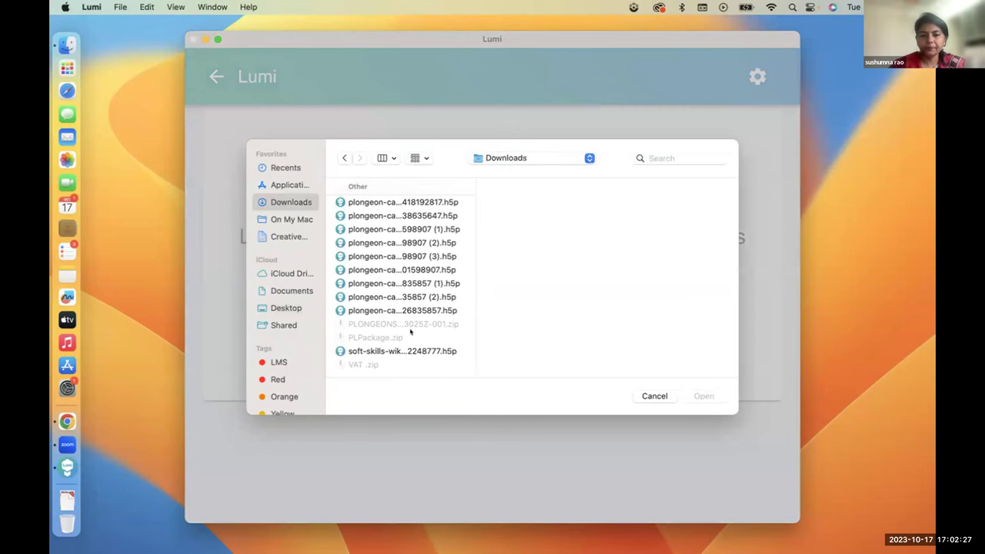
pyautogui.scroll(10, 409, 331)
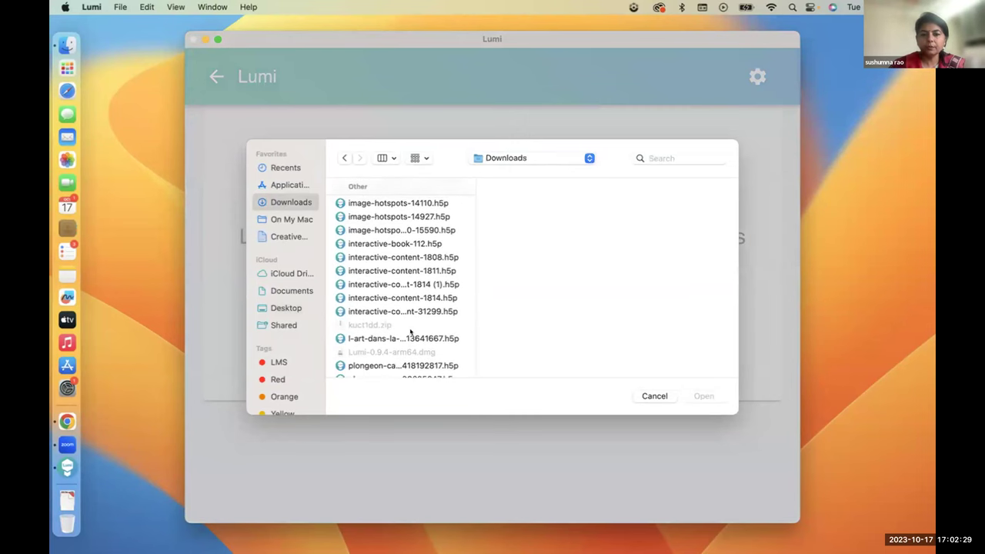
pyautogui.scroll(9, 410, 332)
pyautogui.scroll(-3, 400, 324)
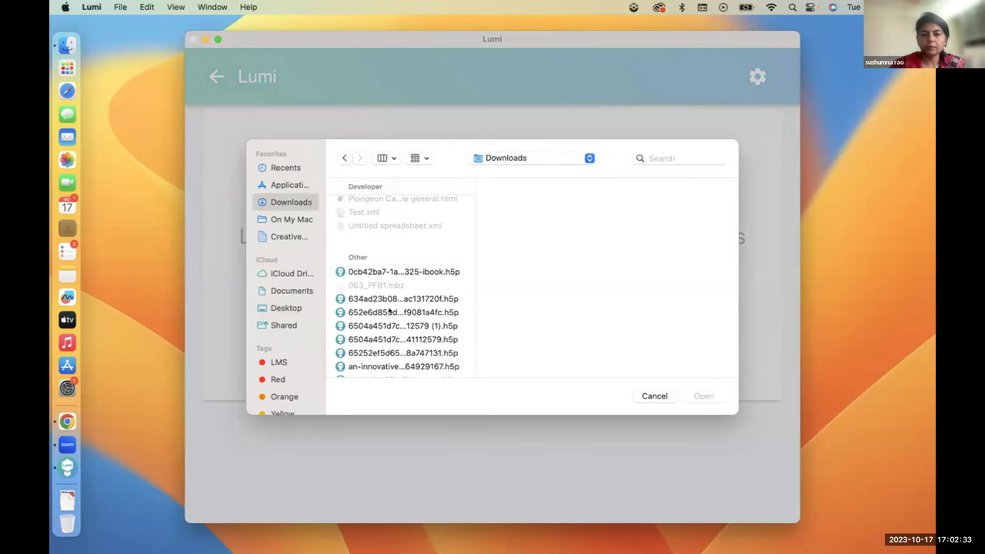
pyautogui.click(389, 312)
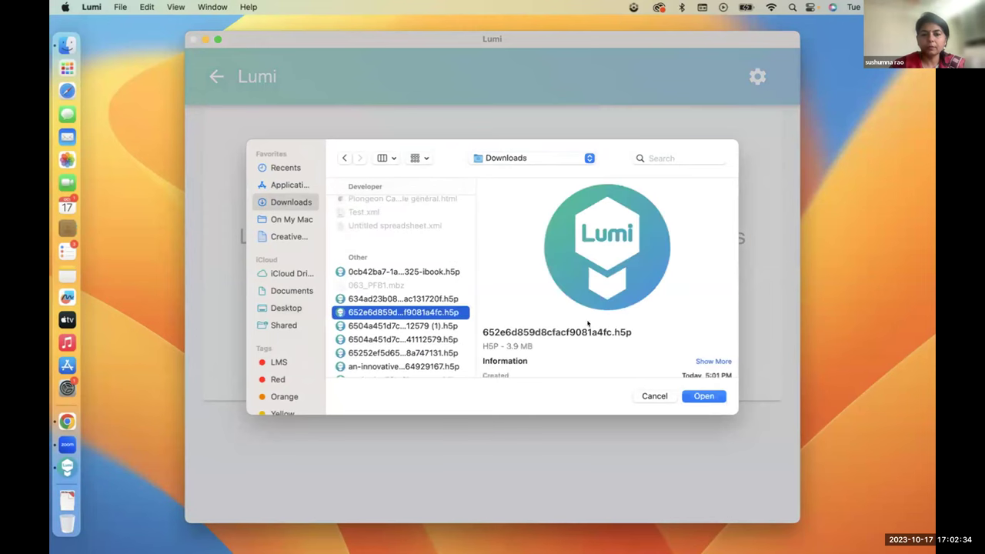
pyautogui.click(702, 396)
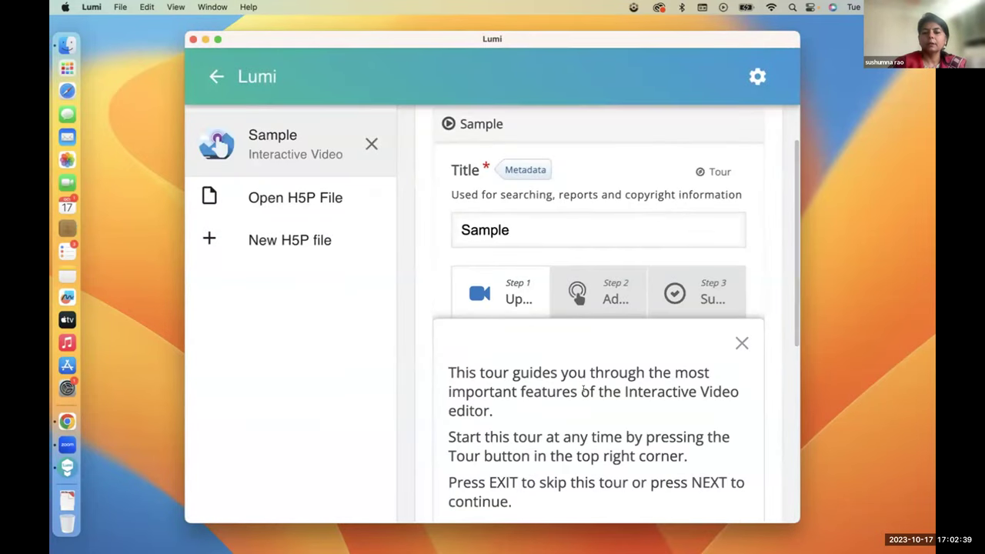
# Dismiss the guided tours and show the Step 2 interactions editor of the Sample interactive video.
pyautogui.click(742, 251)
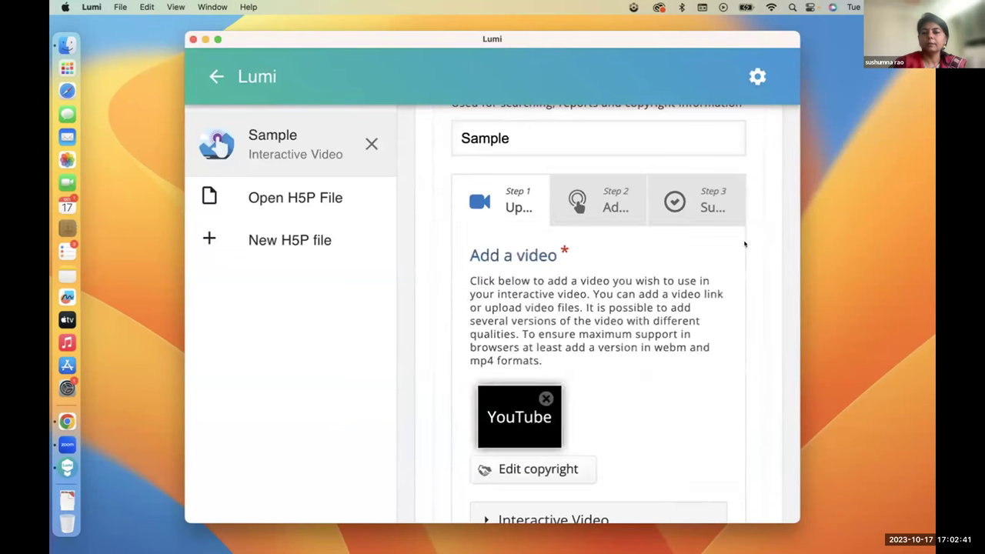
pyautogui.scroll(-3, 623, 419)
pyautogui.click(654, 420)
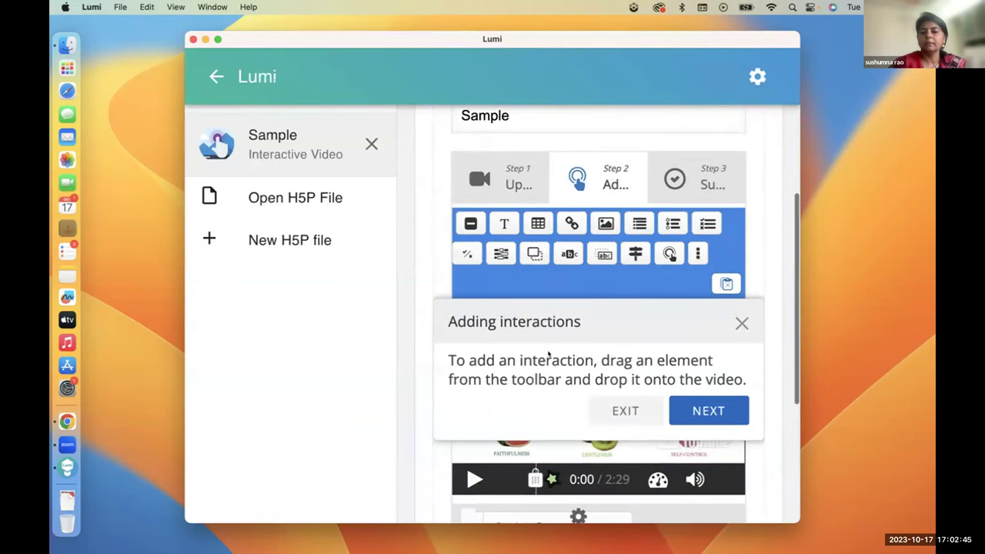
pyautogui.click(625, 411)
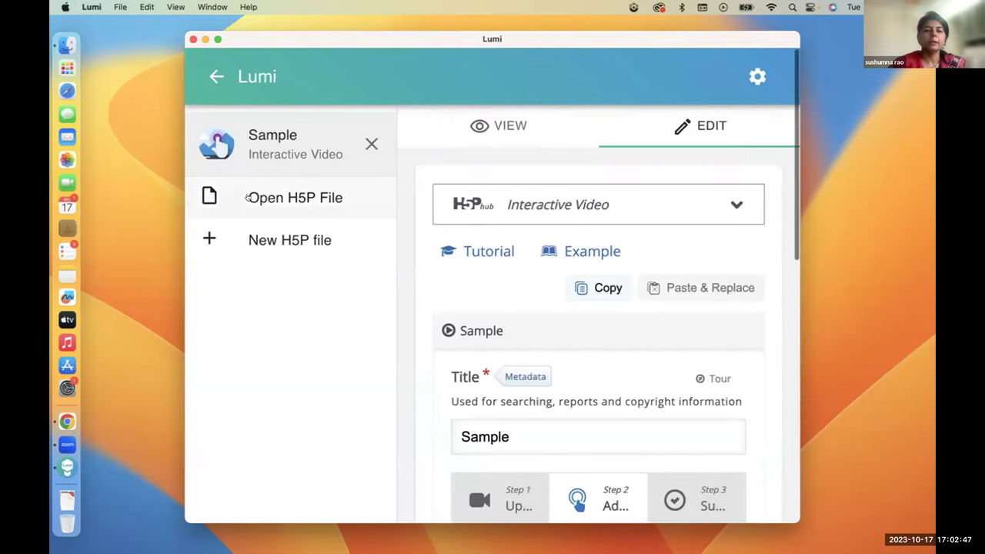
# Export the Sample interactive video as an All-in-one HTML file named Sample.html to the iCloud Desktop folder.
pyautogui.click(120, 7)
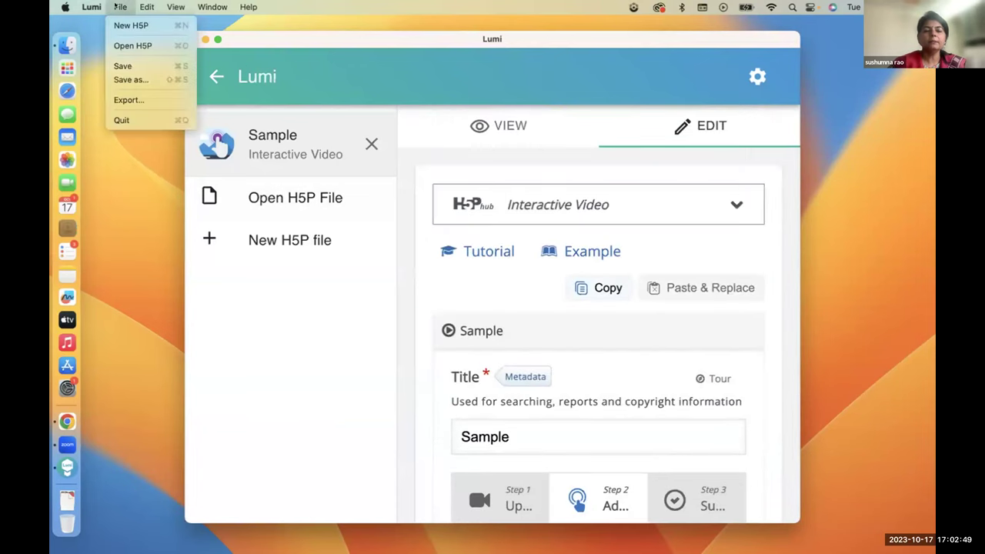
pyautogui.click(153, 98)
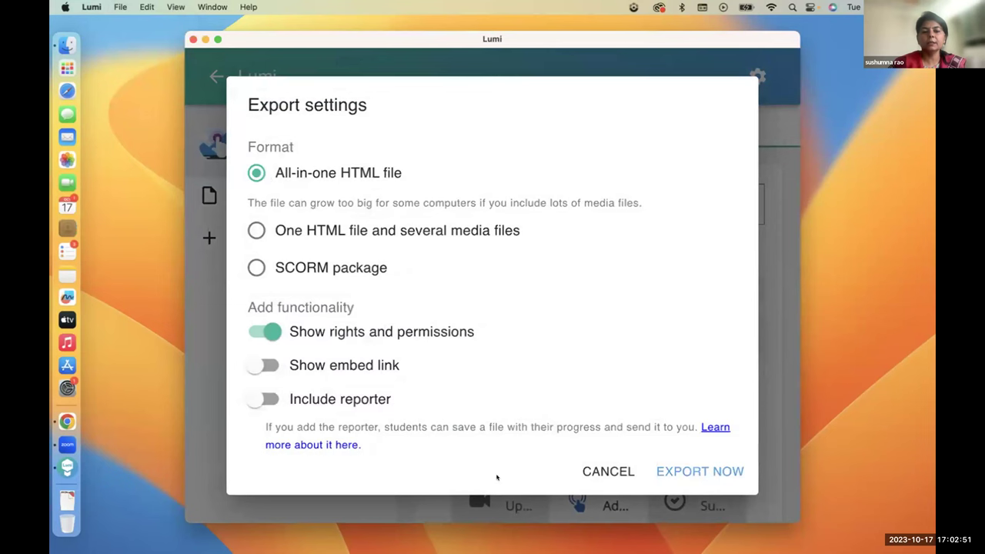
pyautogui.click(696, 467)
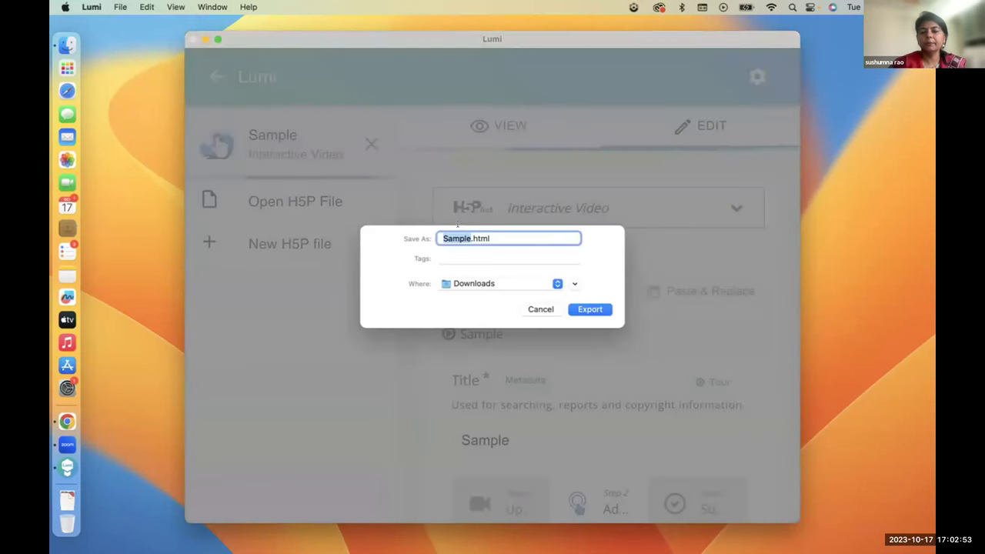
pyautogui.click(457, 283)
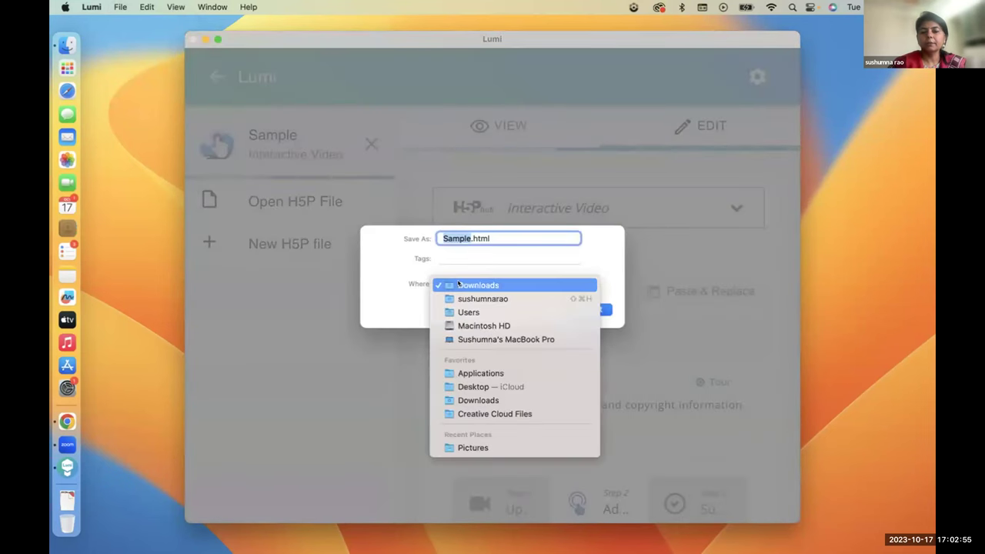
pyautogui.click(495, 387)
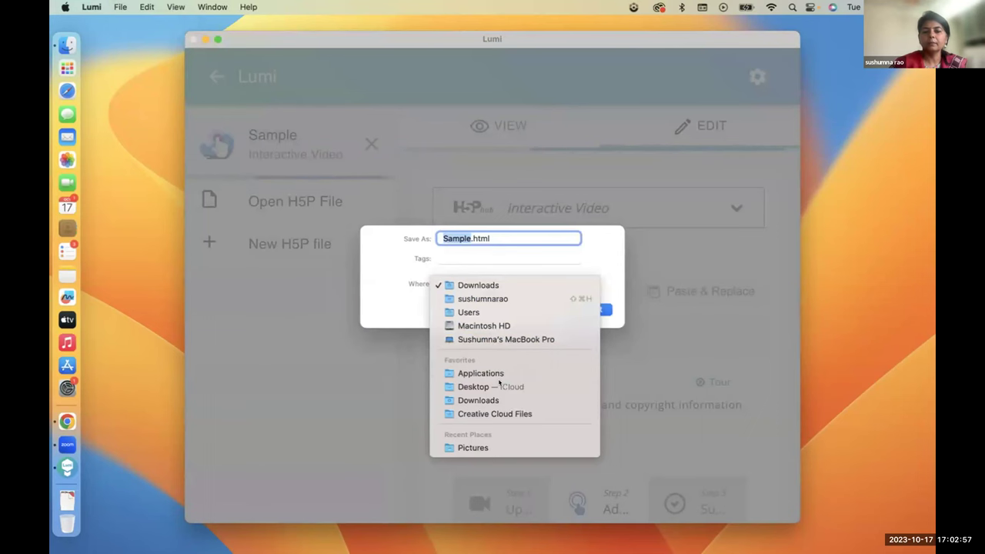
pyautogui.click(586, 309)
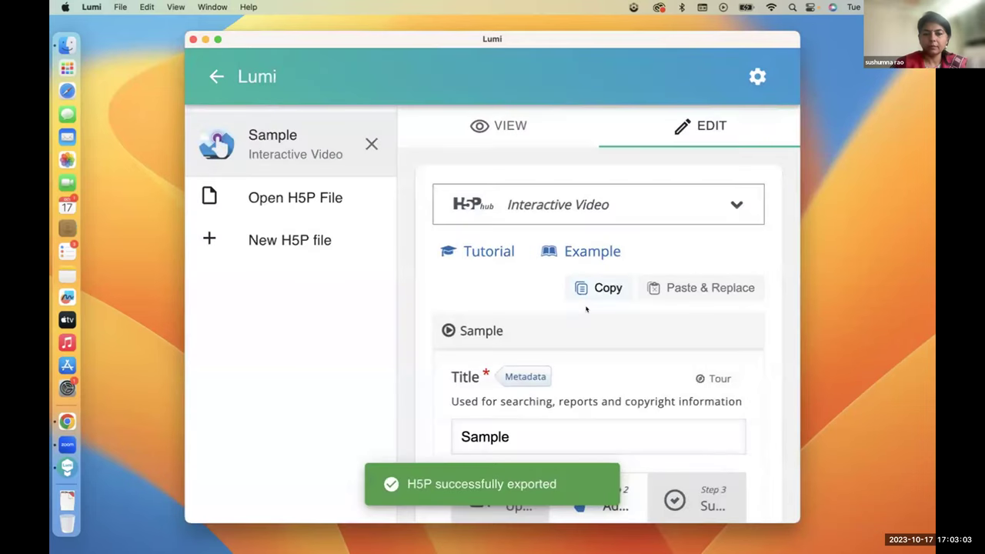
# Export the Sample interactive video again as an All-in-one HTML file named 1Sample.html to the Downloads folder.
pyautogui.click(120, 7)
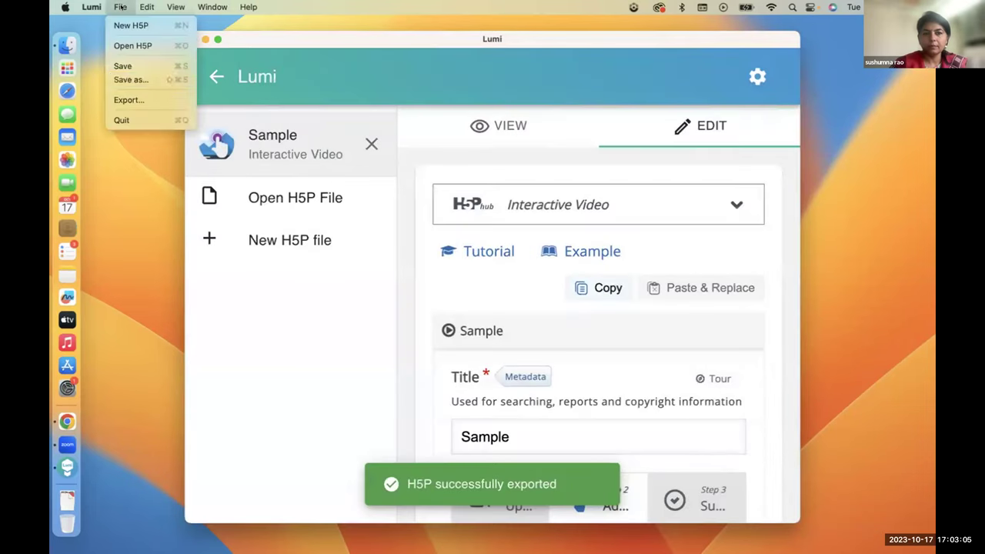
pyautogui.click(129, 101)
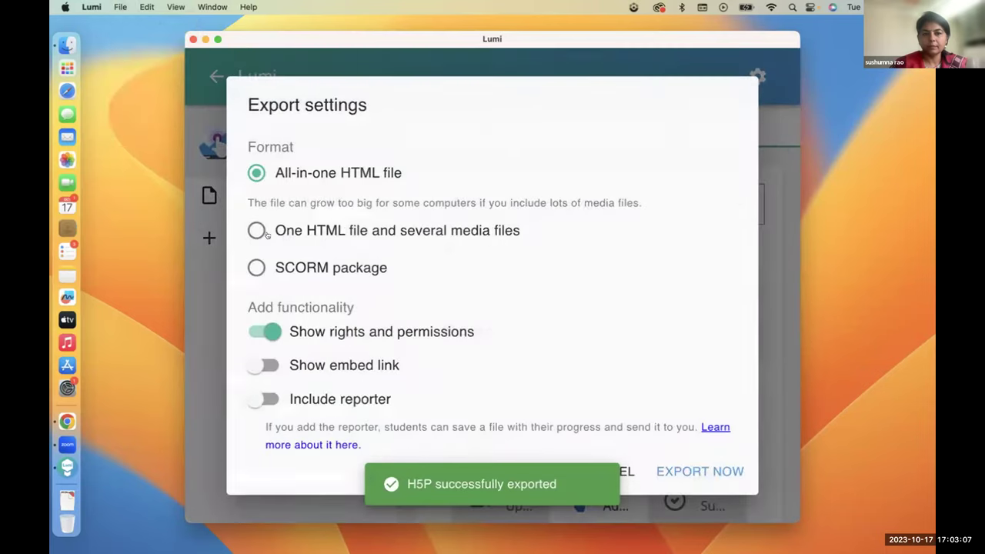
pyautogui.click(669, 466)
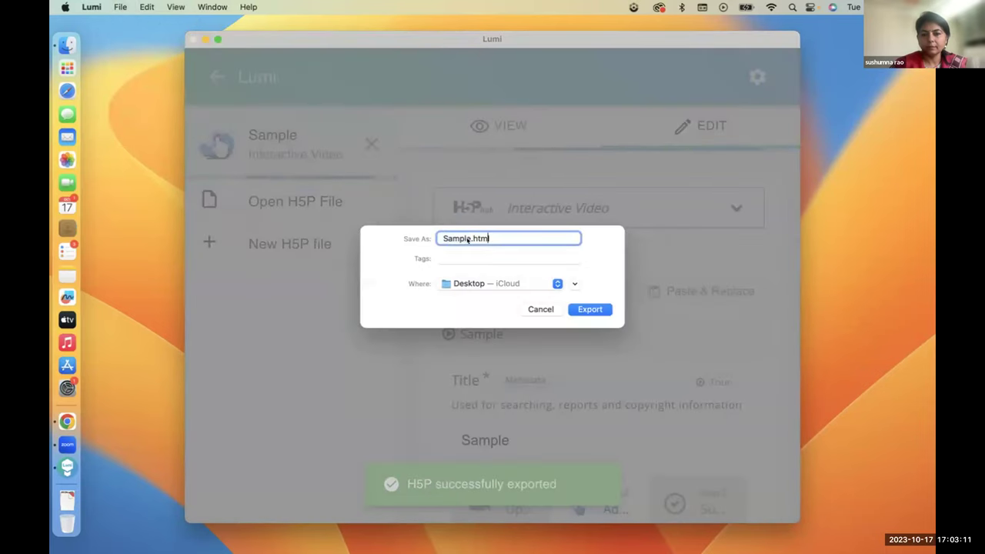
pyautogui.click(470, 283)
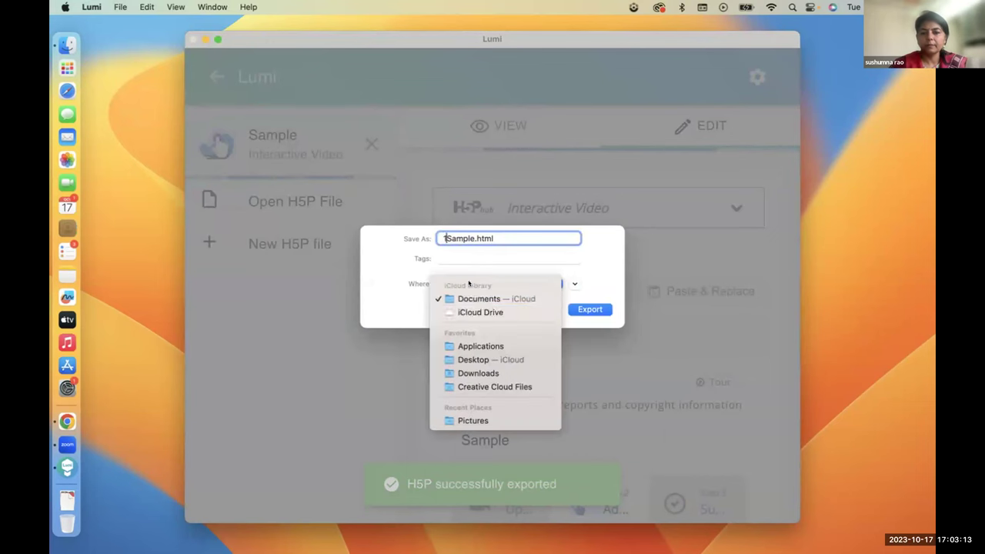
pyautogui.click(477, 373)
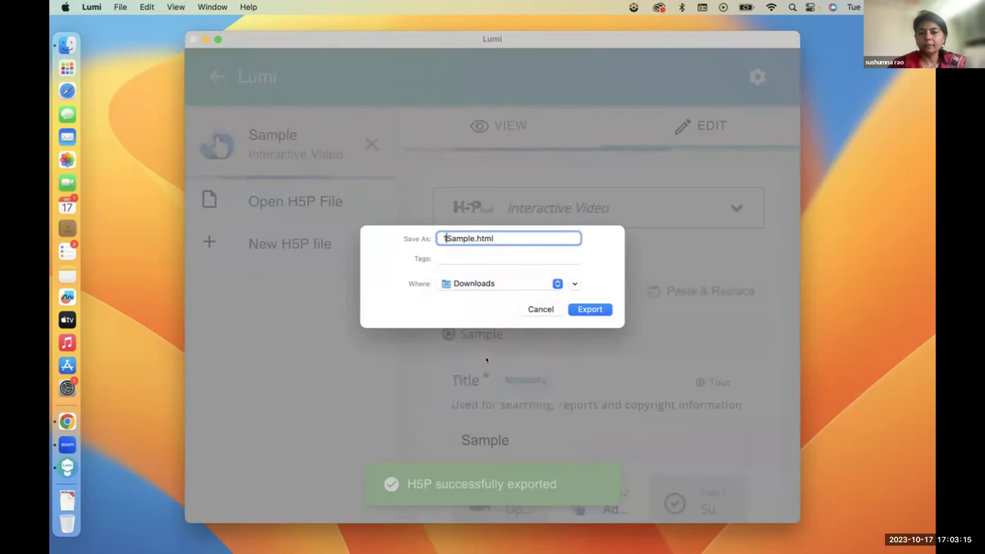
pyautogui.click(590, 310)
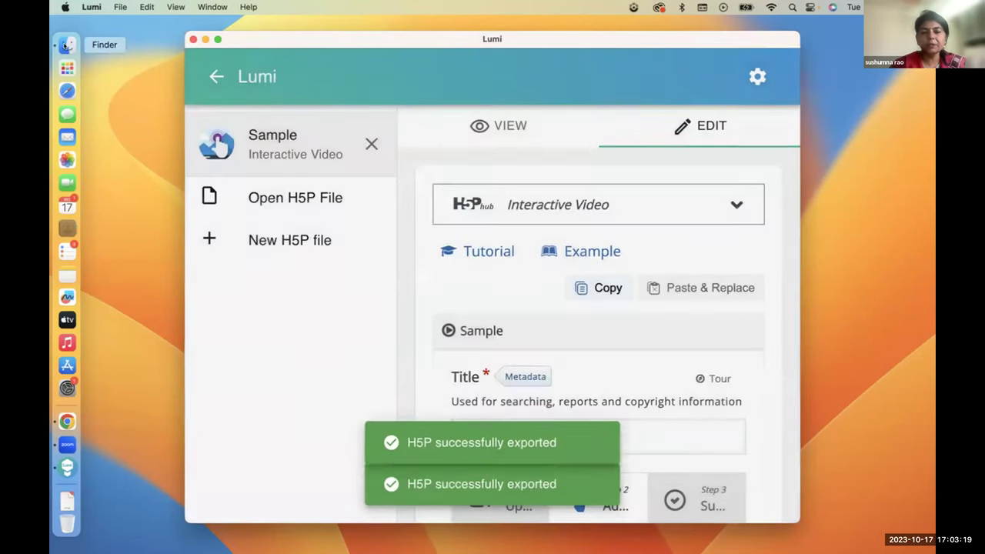
# Switch to Finder, find the exported 1Sample.html in the Downloads folder and open it in the browser.
pyautogui.click(67, 44)
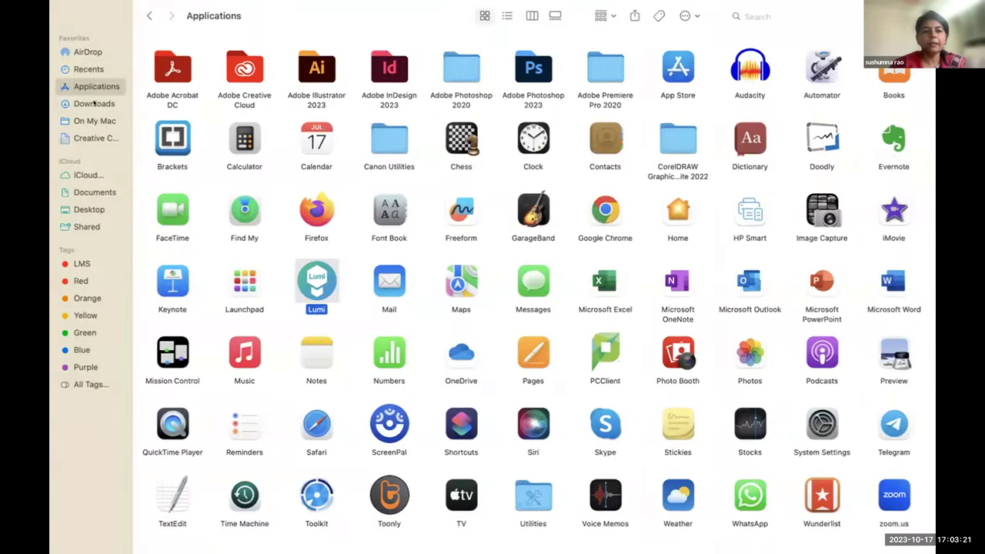
pyautogui.click(93, 103)
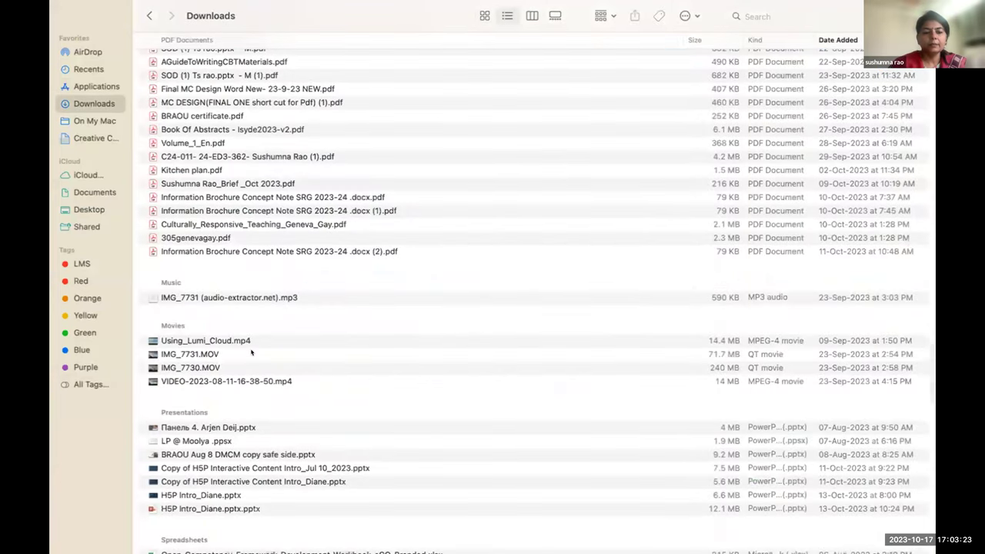
pyautogui.scroll(-10, 251, 352)
pyautogui.scroll(-20, 251, 352)
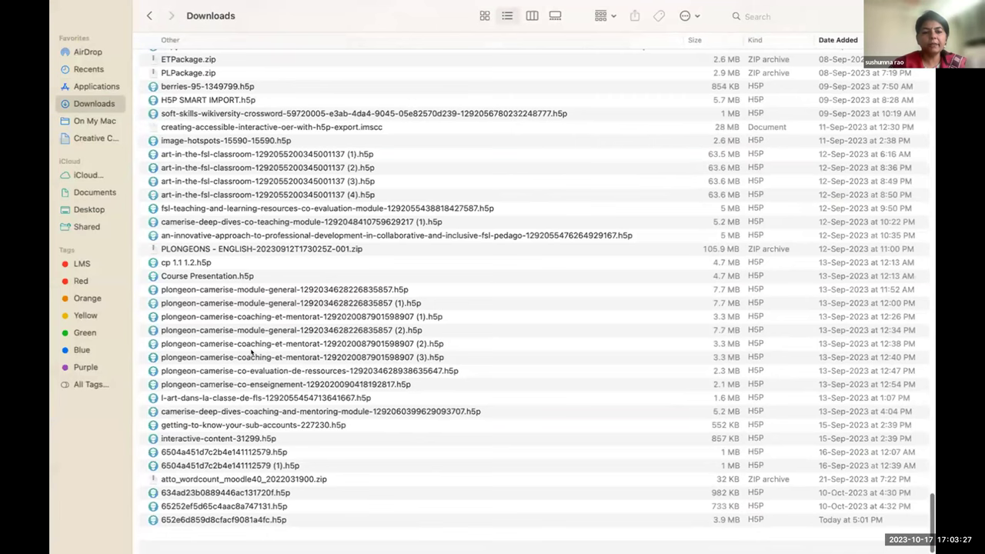
pyautogui.scroll(10, 251, 351)
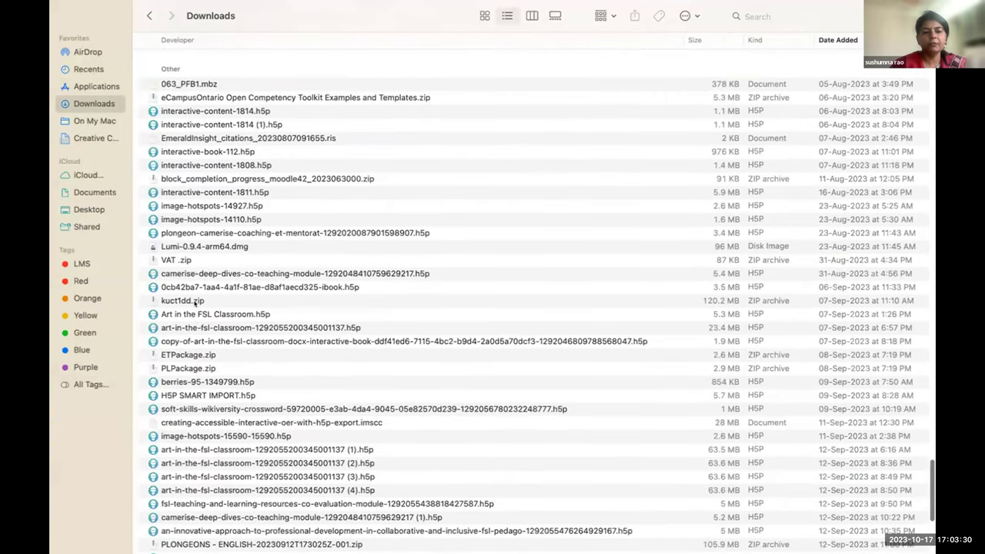
pyautogui.scroll(8, 194, 303)
pyautogui.doubleClick(188, 303)
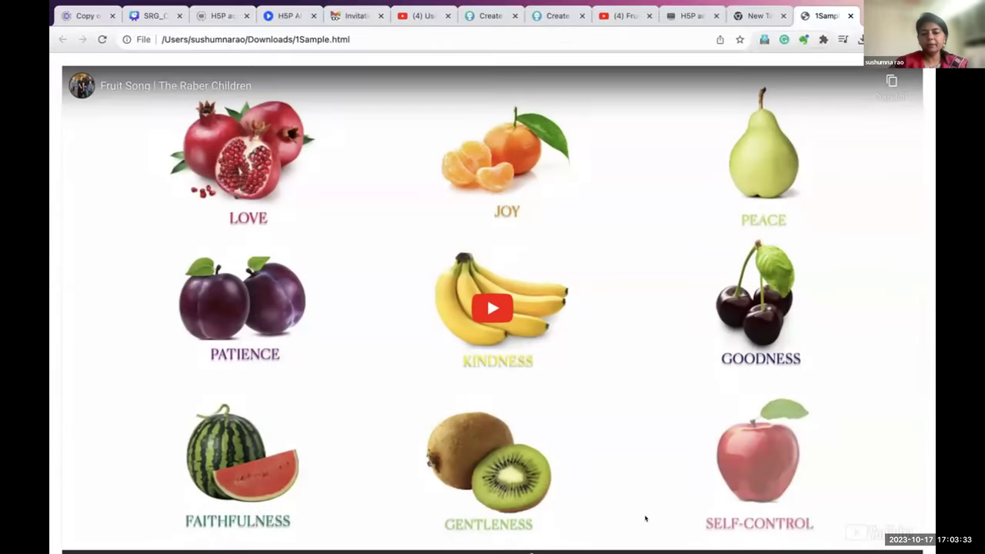
# Test the video's fruit question at 1:40 by marking Watermelon and Apple and checking the answer, and show the rights of use.
pyautogui.scroll(-1, 538, 507)
pyautogui.click(532, 527)
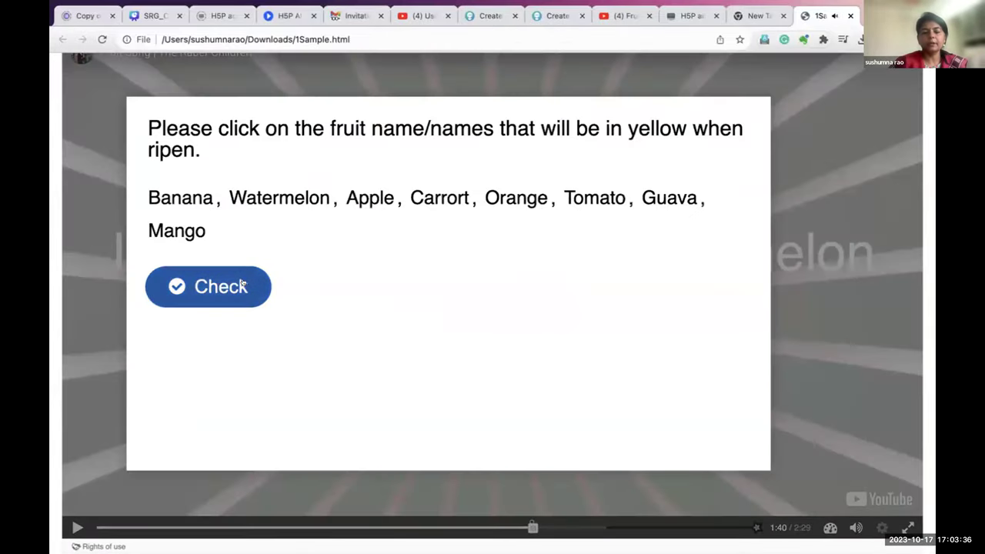
pyautogui.click(266, 198)
pyautogui.click(383, 198)
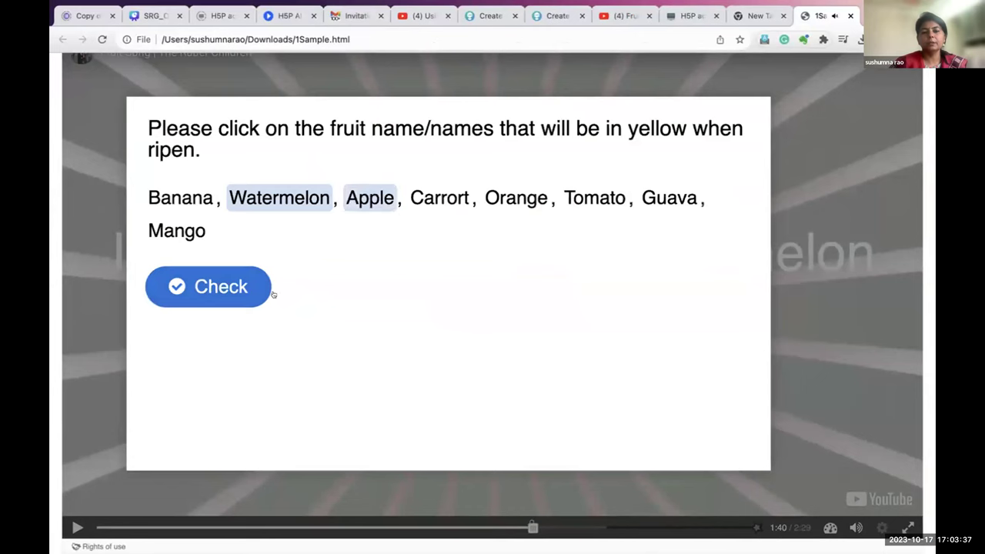
pyautogui.click(266, 290)
pyautogui.click(680, 331)
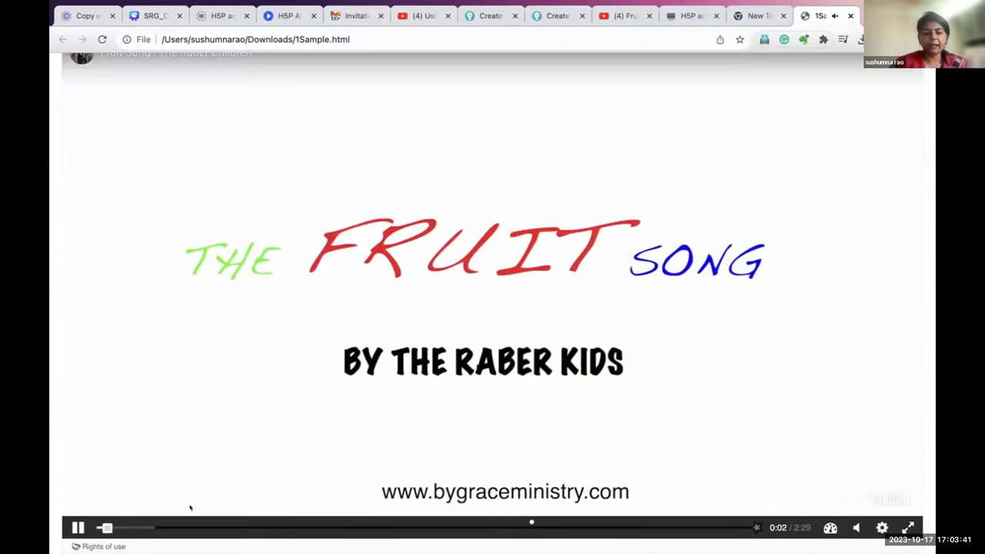
pyautogui.click(99, 546)
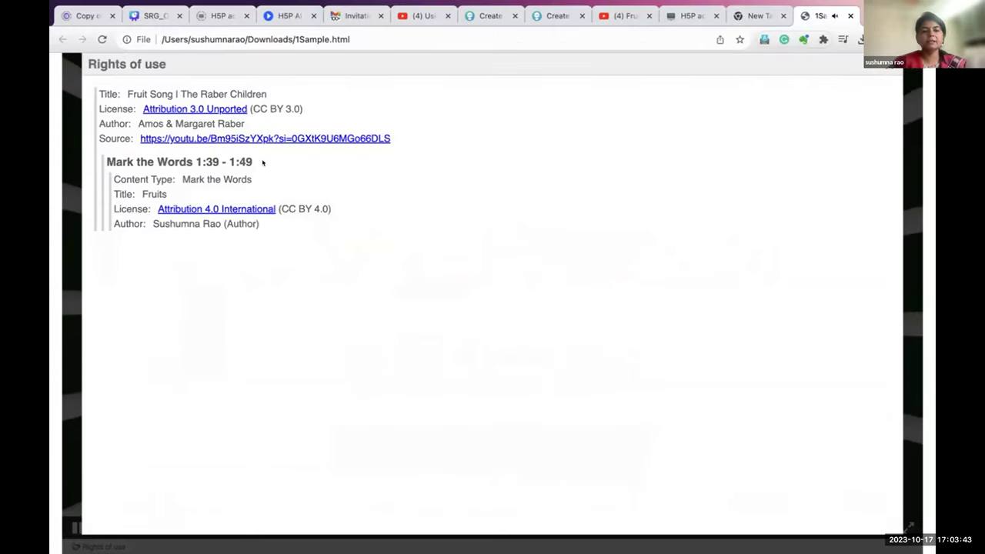